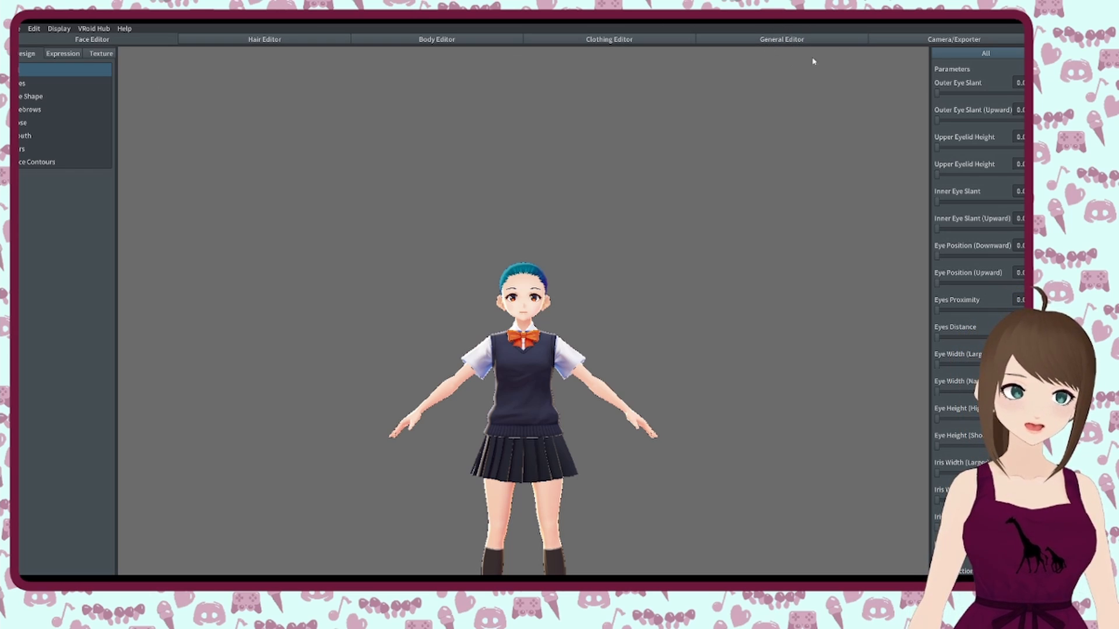
- In the general rim light settings, set Strength to 0 and Compression to its maximum for both hair and body
left_click(764, 39)
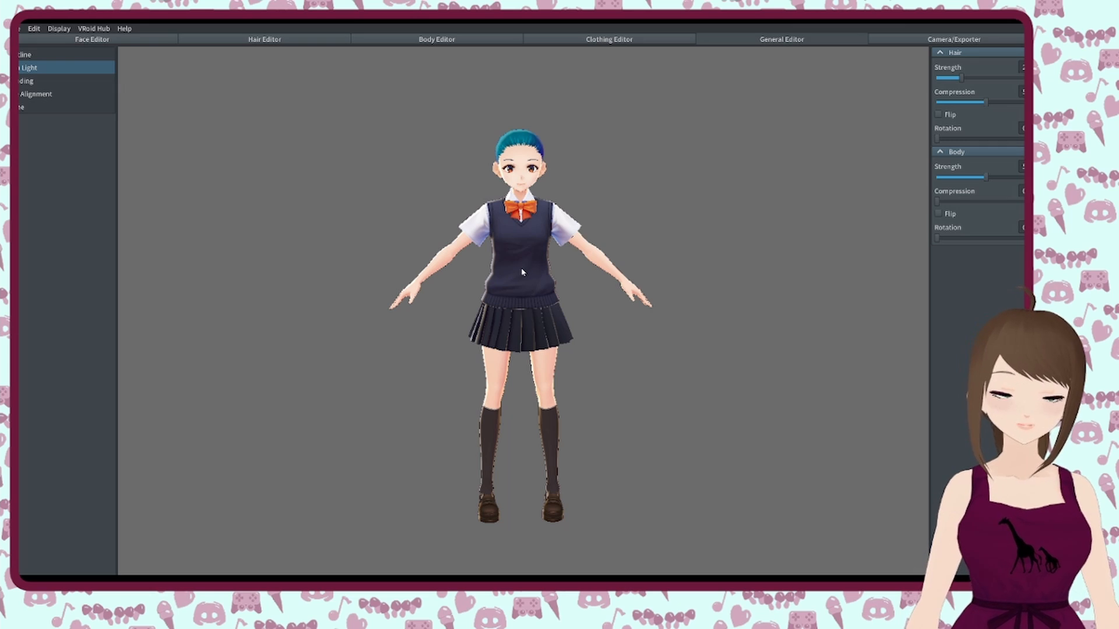
middle_click_drag(511, 295, 531, 276)
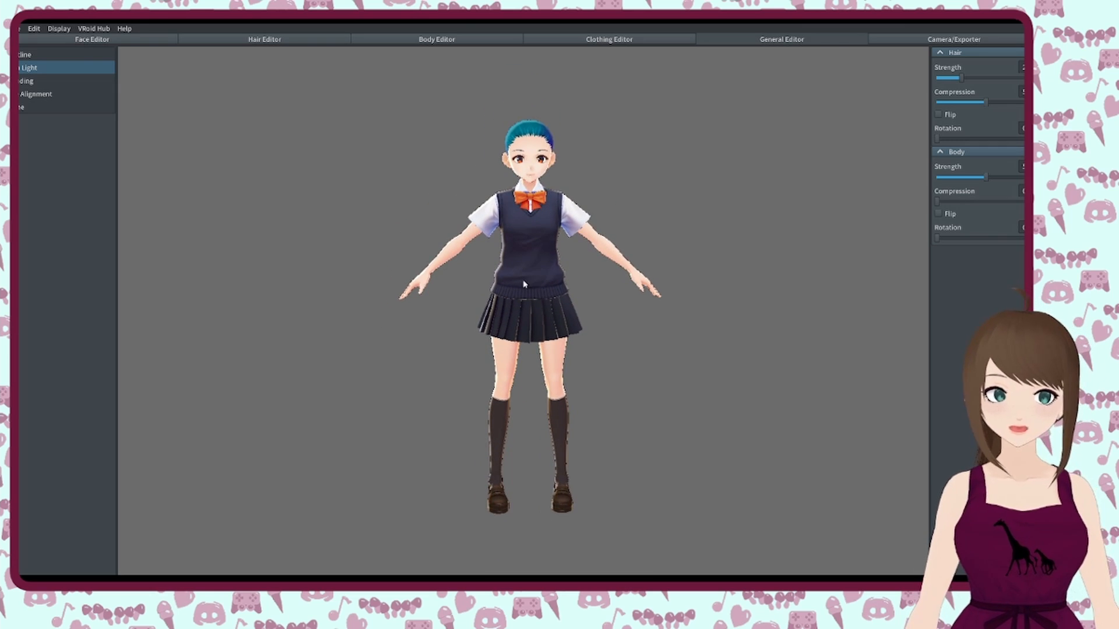
middle_click_drag(528, 311, 584, 299)
right_click_drag(584, 300, 558, 310)
right_click_drag(474, 308, 618, 309)
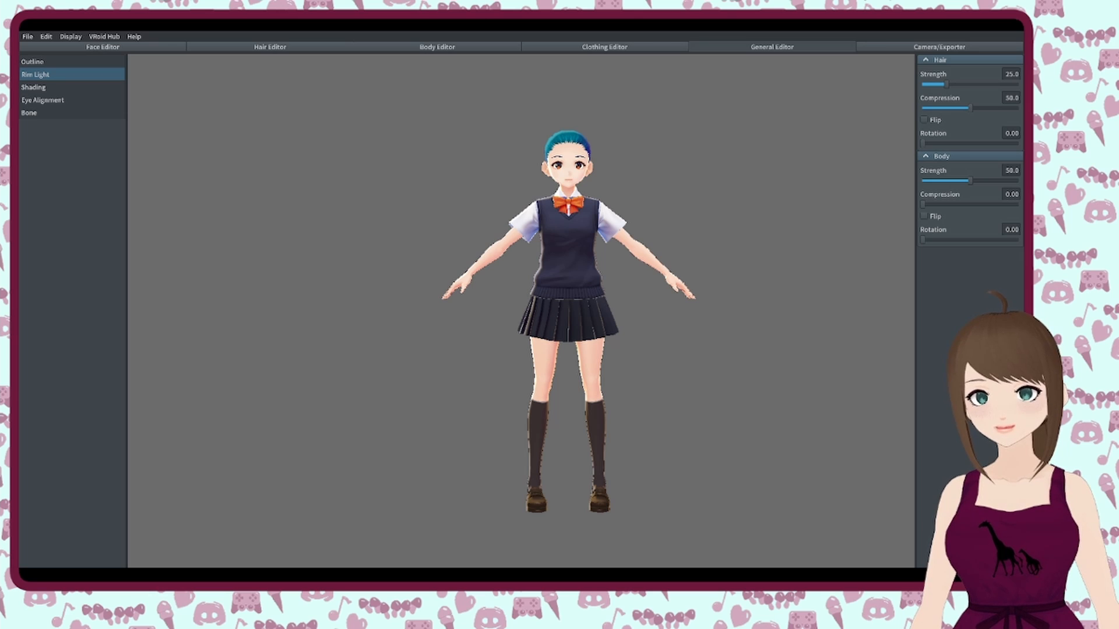
left_click_drag(946, 84, 896, 88)
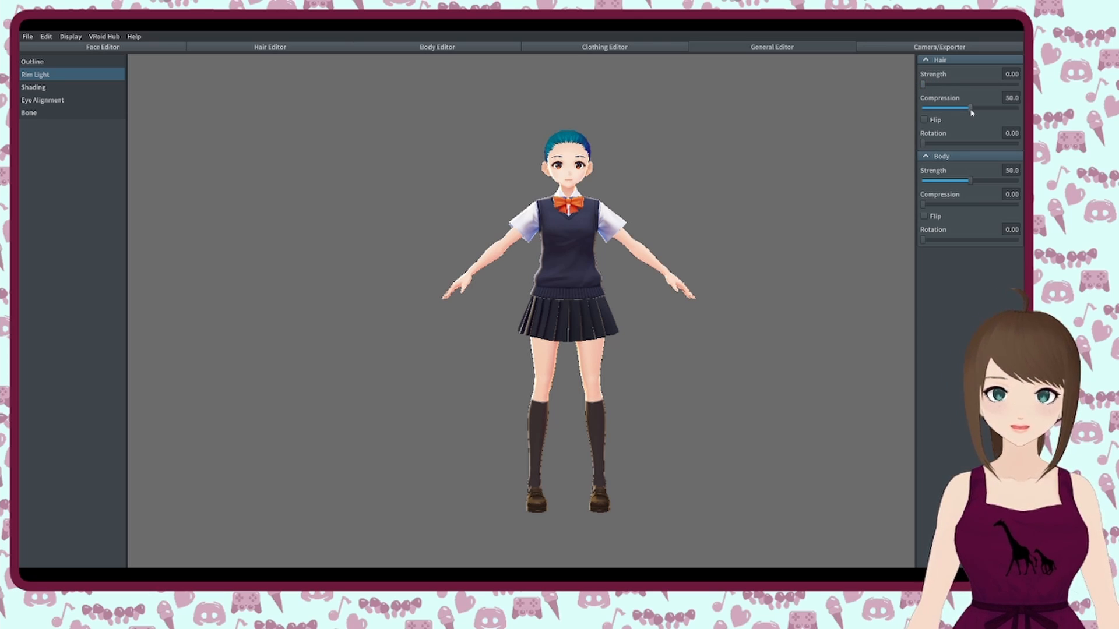
left_click_drag(971, 110, 1019, 108)
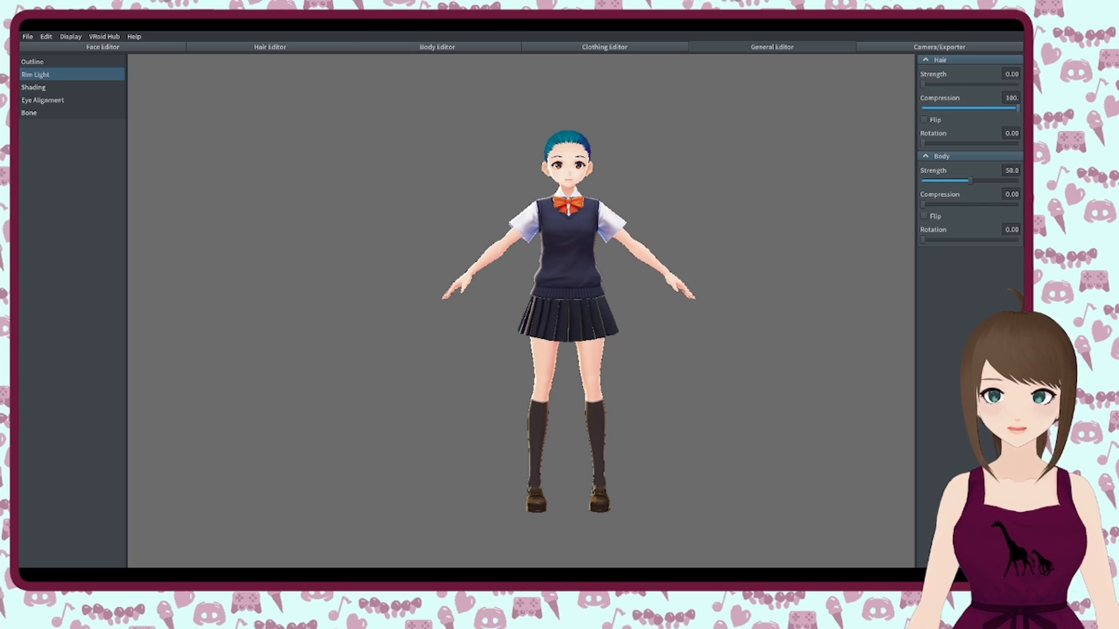
left_click_drag(966, 181, 1020, 206)
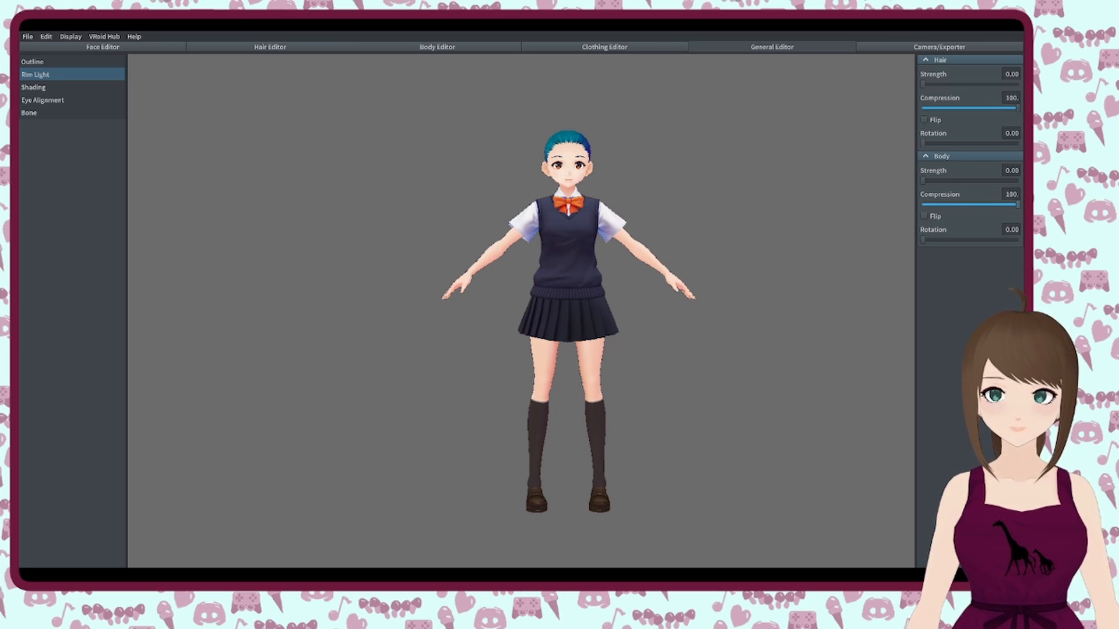
- In the general shading settings, set Shading Area to -1.0 and Shade Hardness to 1.00 for both face and body
left_click(39, 87)
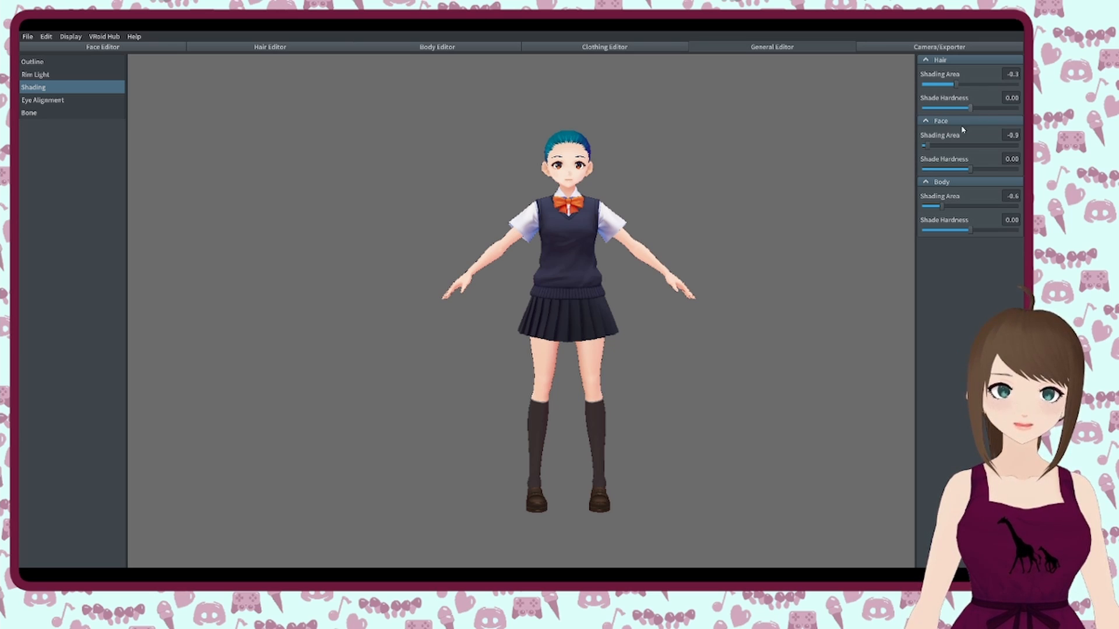
left_click_drag(925, 145, 922, 146)
left_click_drag(969, 172, 1018, 170)
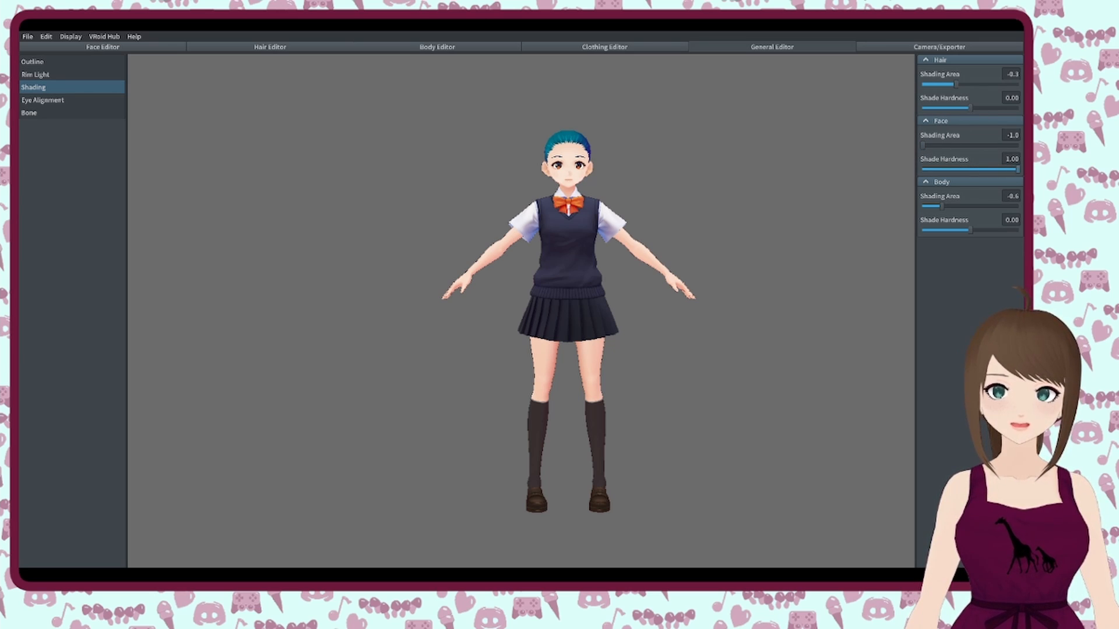
mouse_move(941, 206)
left_mouse_down()
mouse_move(923, 206)
mouse_move(1019, 231)
left_mouse_up()
right_click_drag(628, 228, 461, 202)
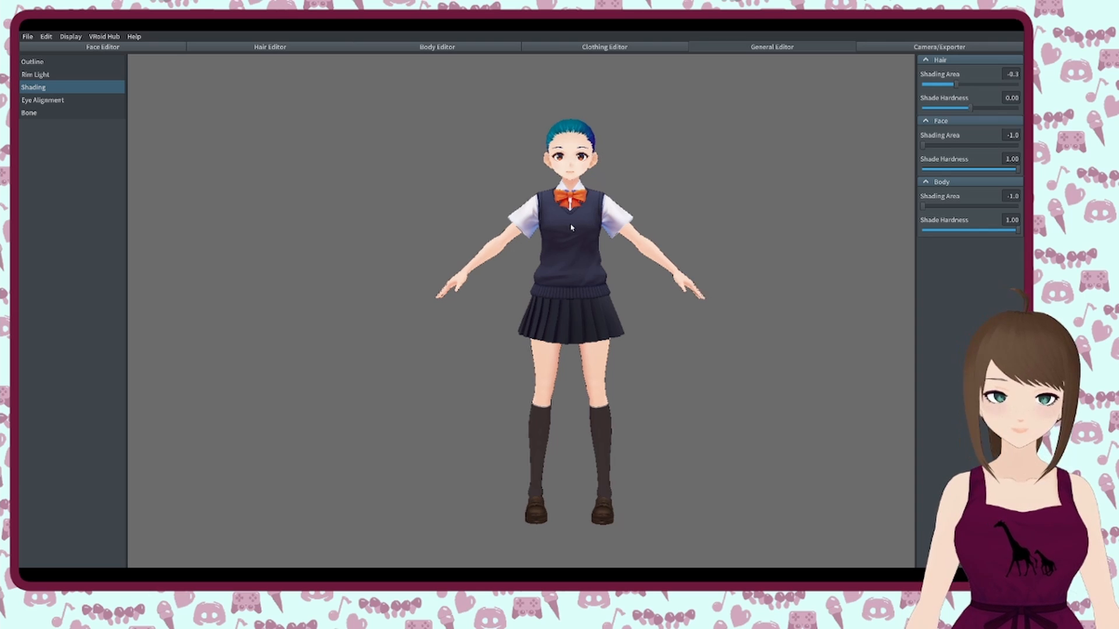
middle_click_drag(578, 227, 549, 229)
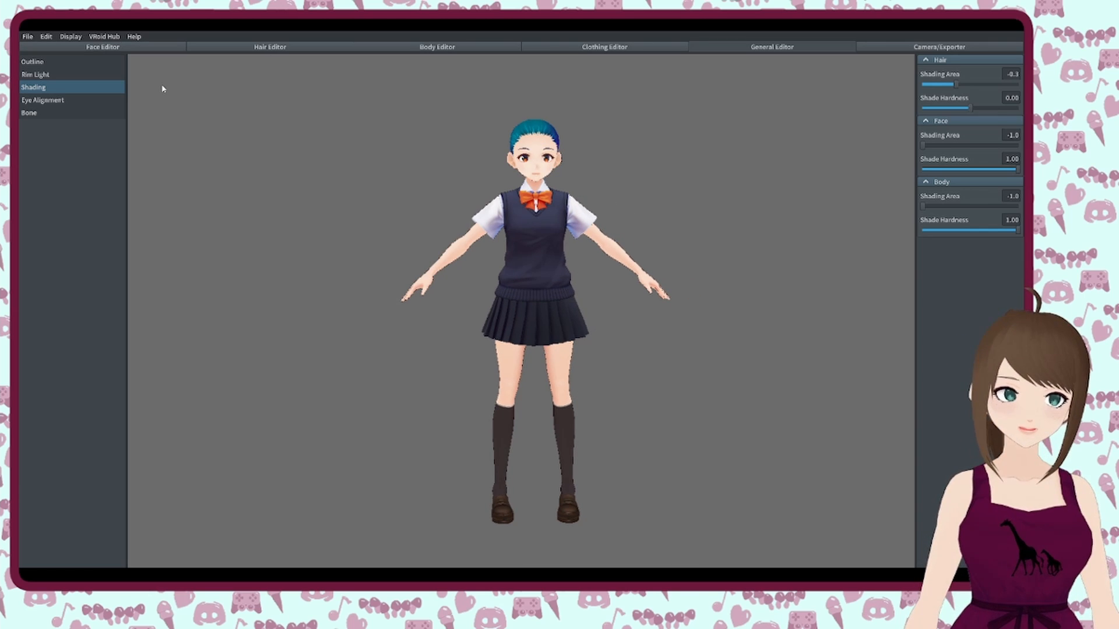
- Examine the full list of face design parameters with the character's head and upper body in close view
left_click(117, 50)
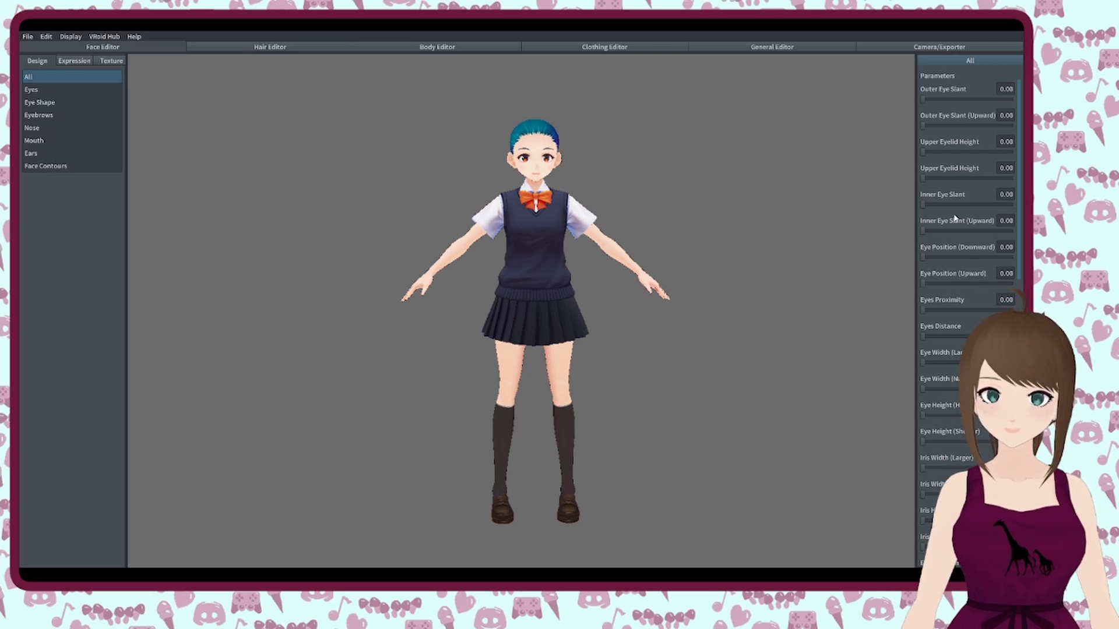
scroll(585, 170, "up", 5)
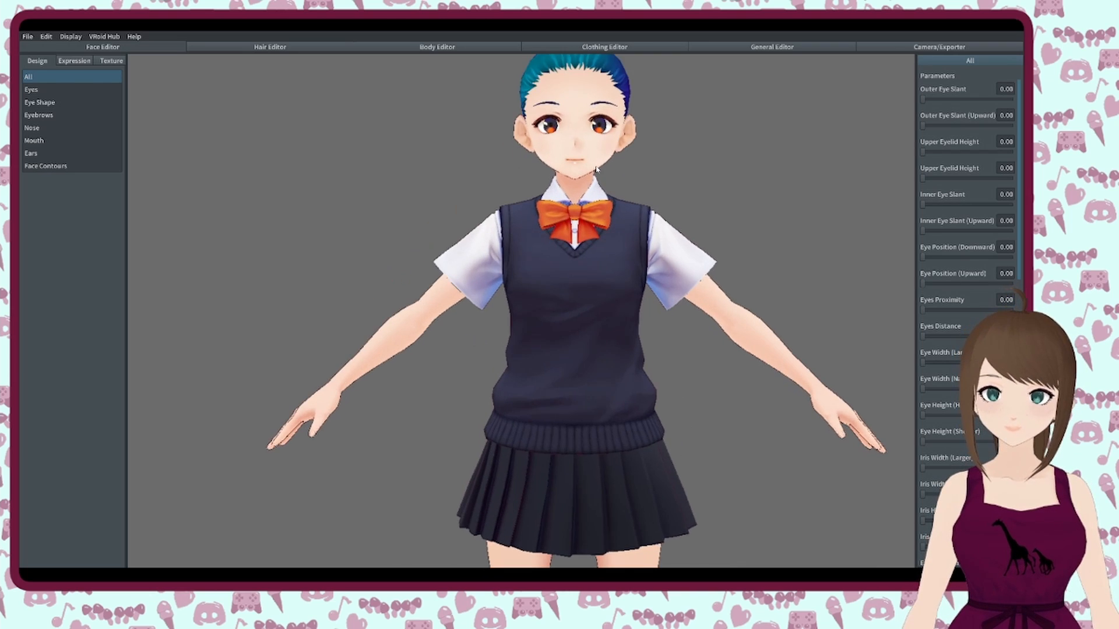
middle_click_drag(599, 165, 591, 209)
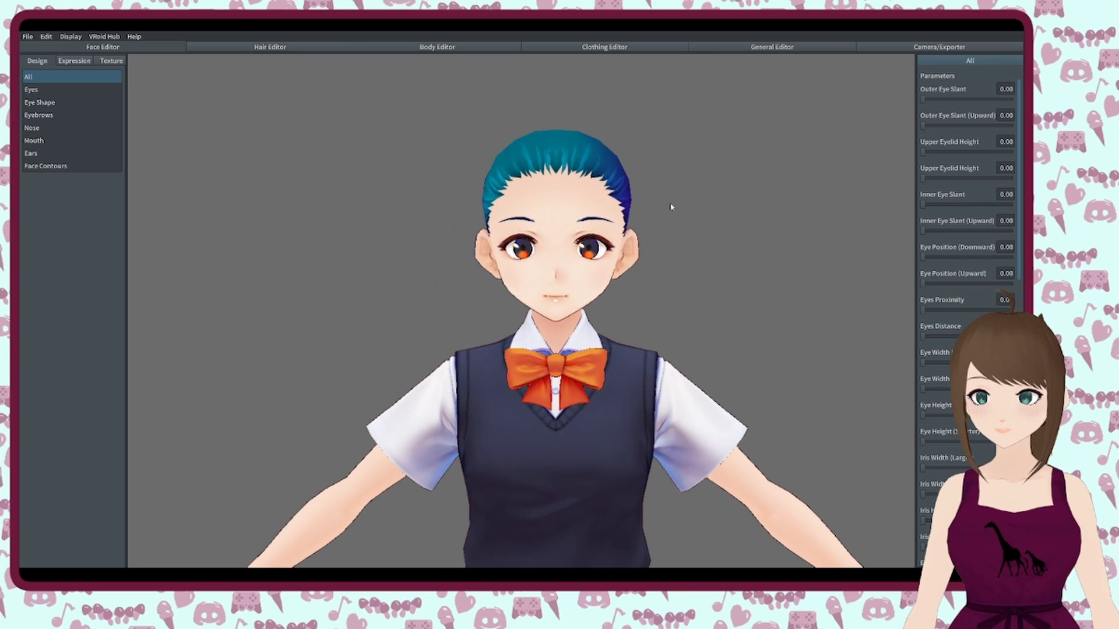
left_click_drag(922, 103, 891, 125)
left_click_drag(923, 178, 893, 186)
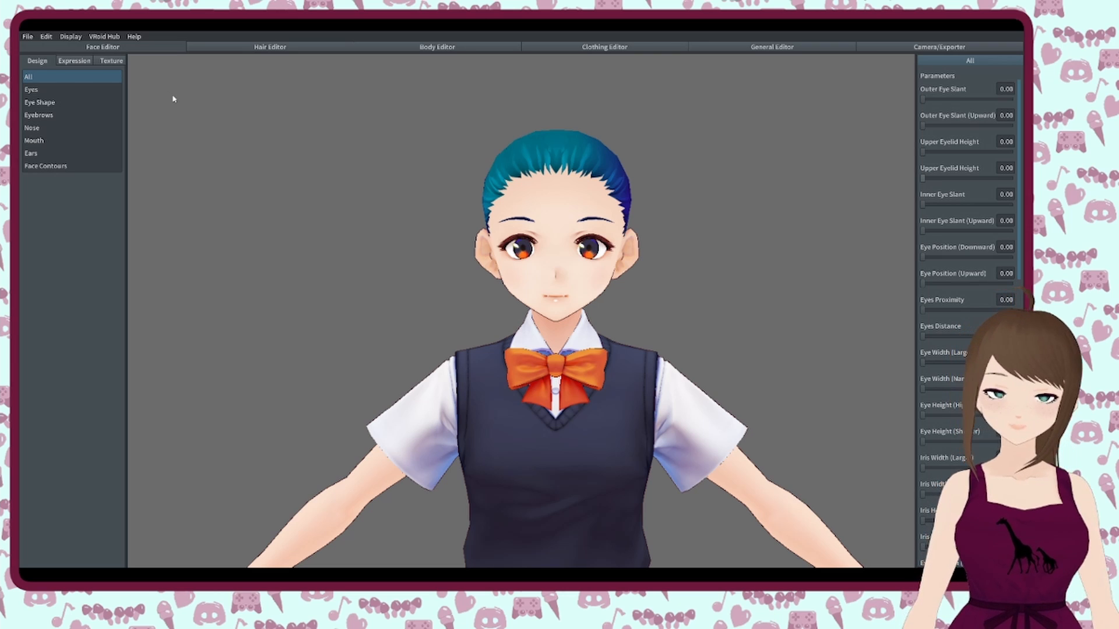
- Set the Smiling eyebrows value of the FUN expression to 82
left_click(72, 61)
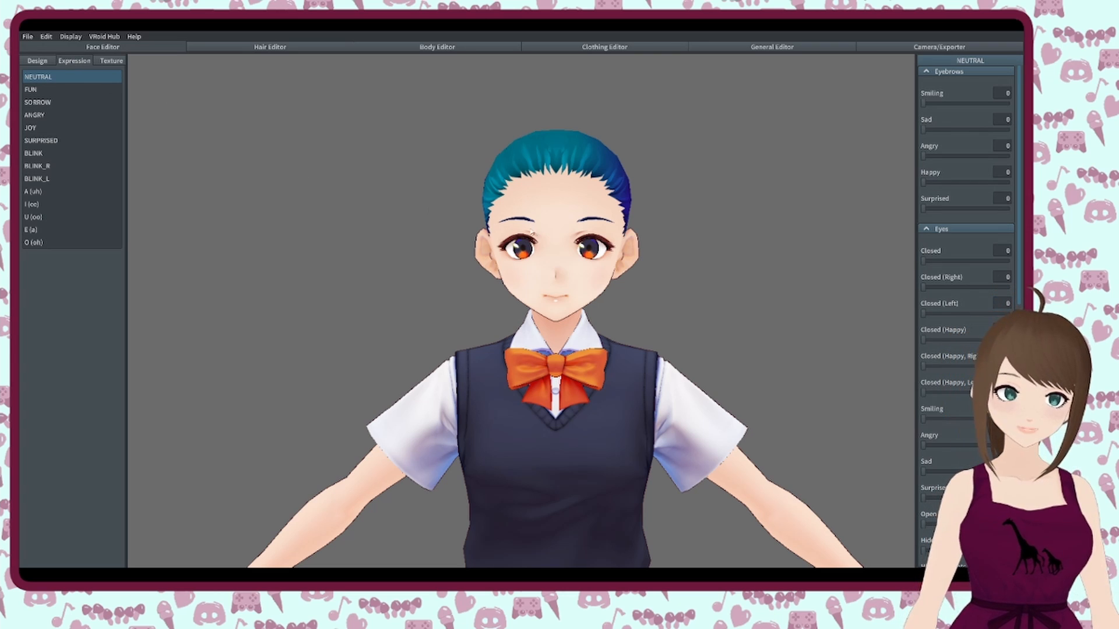
left_click(35, 90)
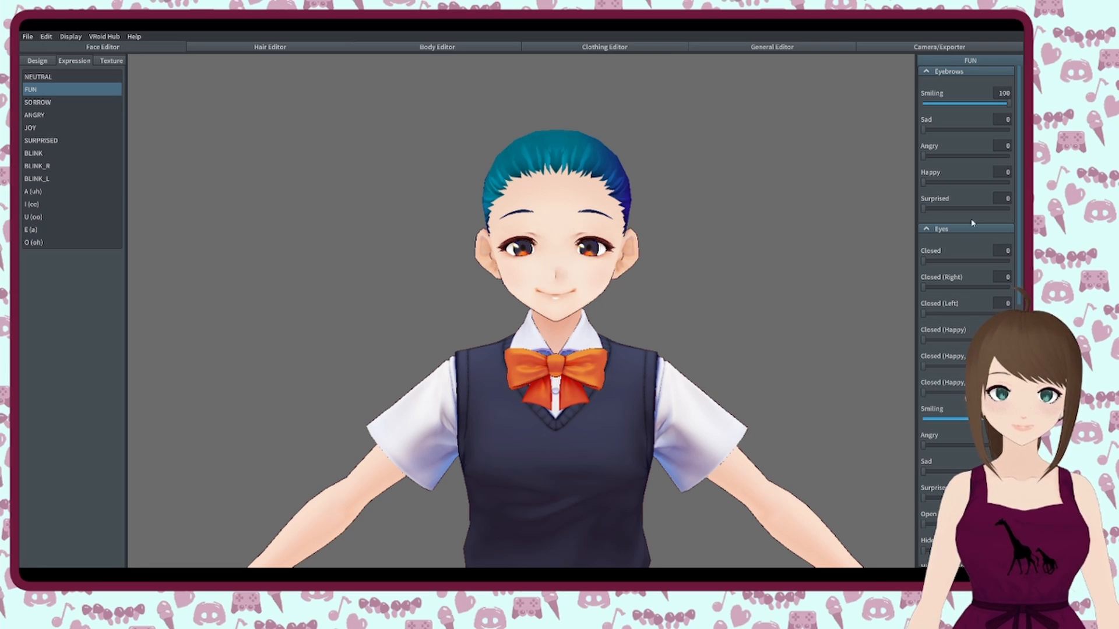
left_click_drag(1007, 104, 994, 104)
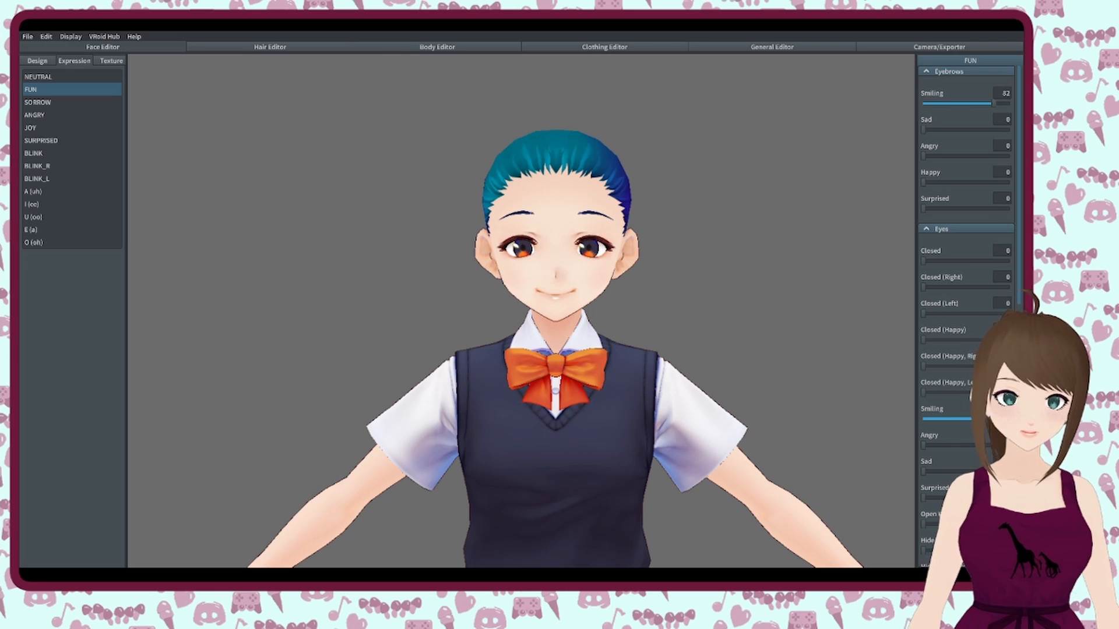
scroll(943, 314, "down", 8)
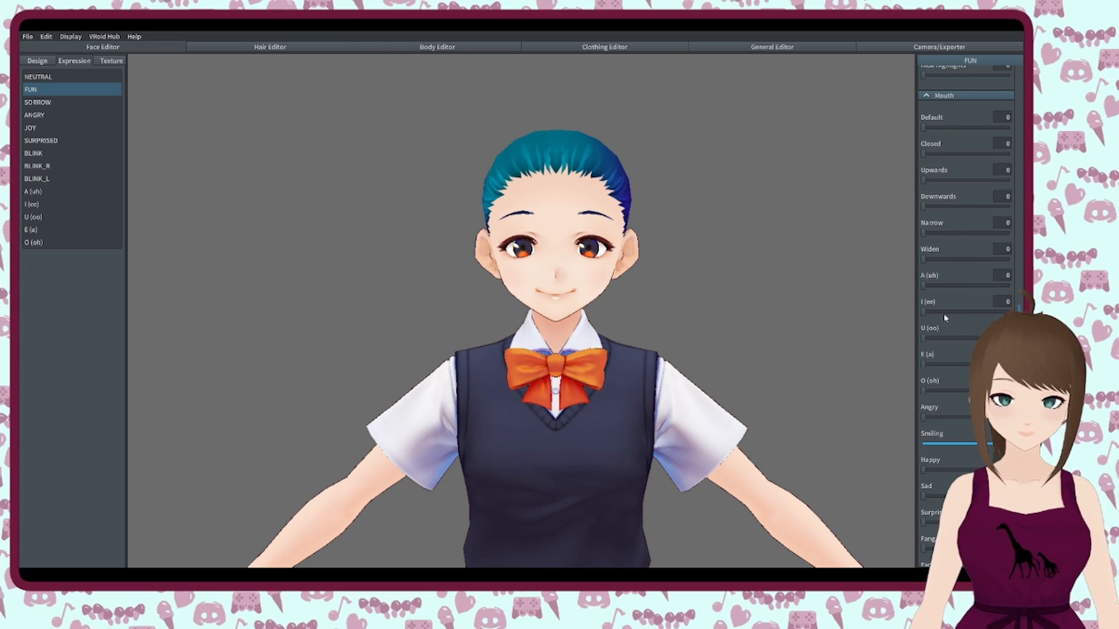
- Examine the JOY expression's mouth, eye and eyebrow parameters, including the fang options
left_click(52, 130)
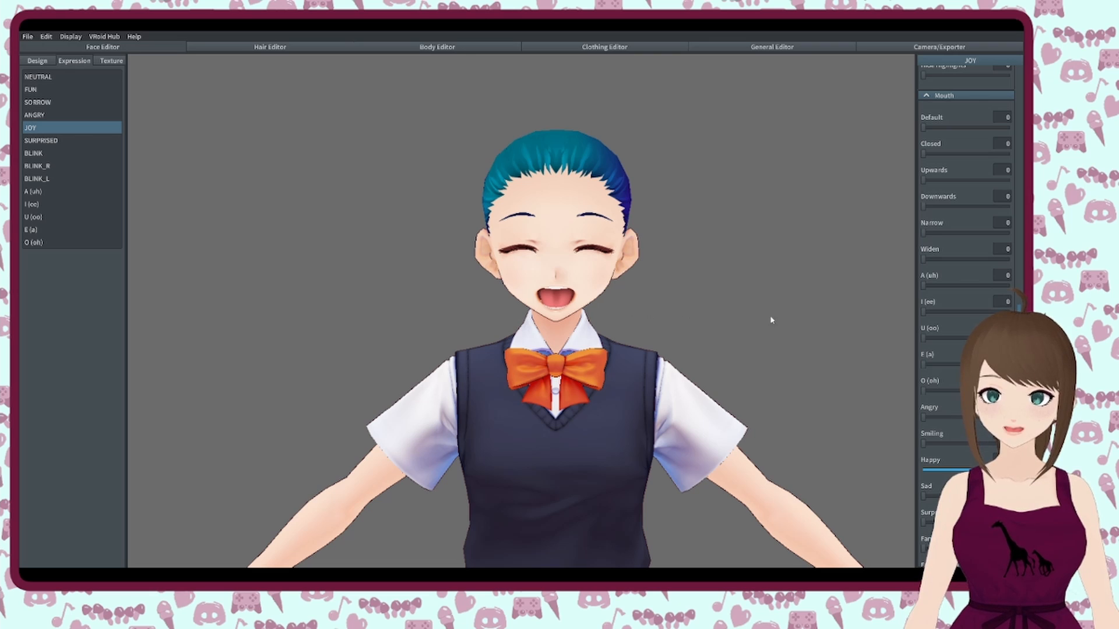
scroll(957, 402, "down", 2)
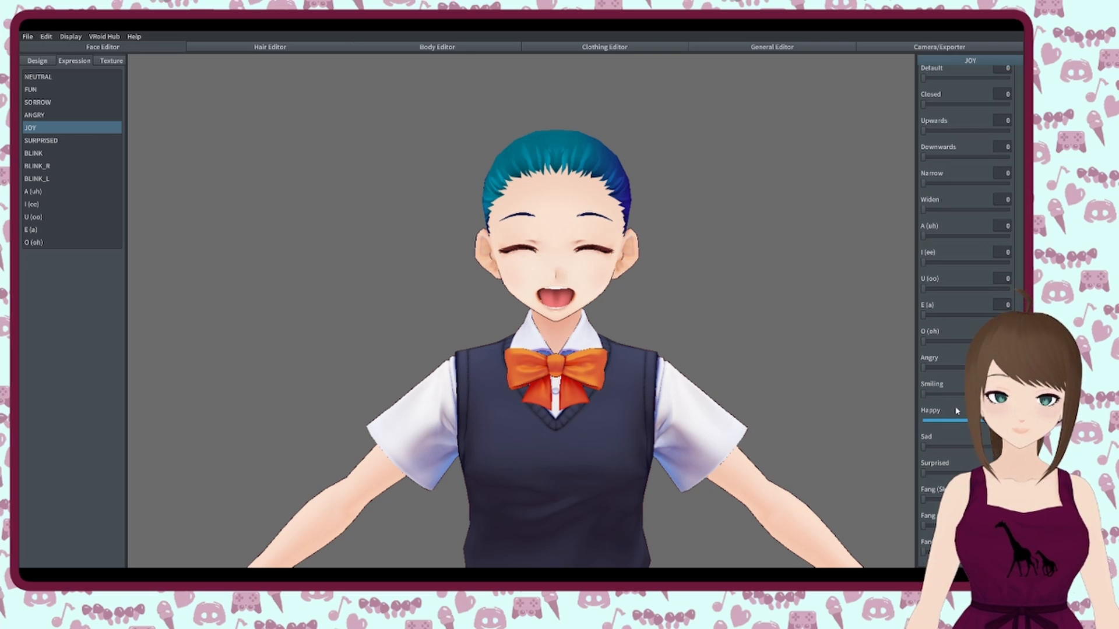
scroll(935, 113, "up", 2)
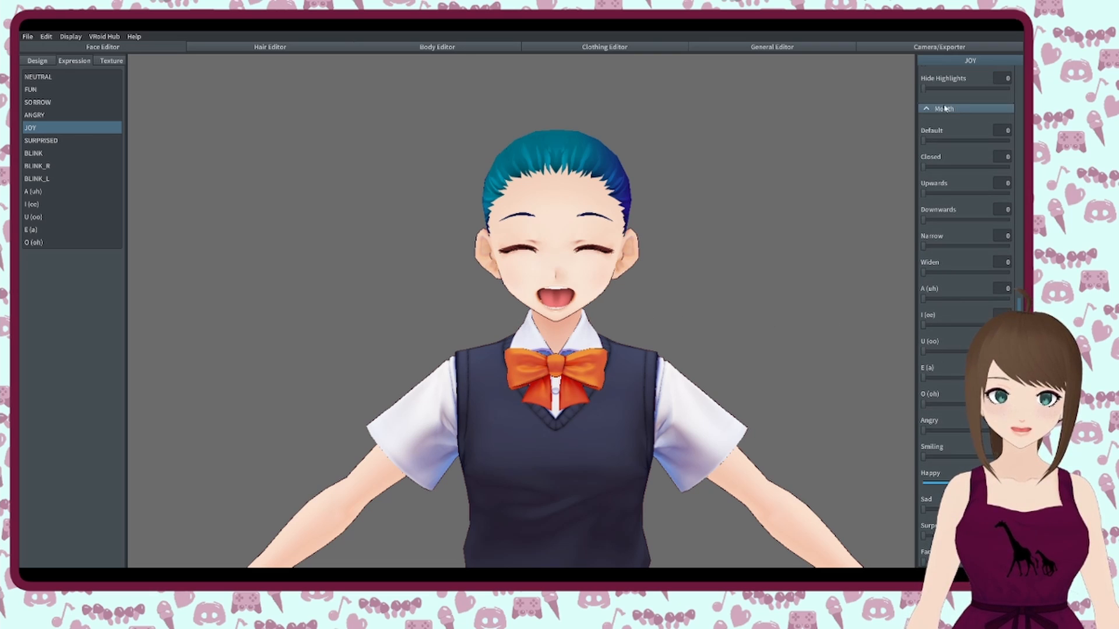
scroll(935, 114, "down", 2)
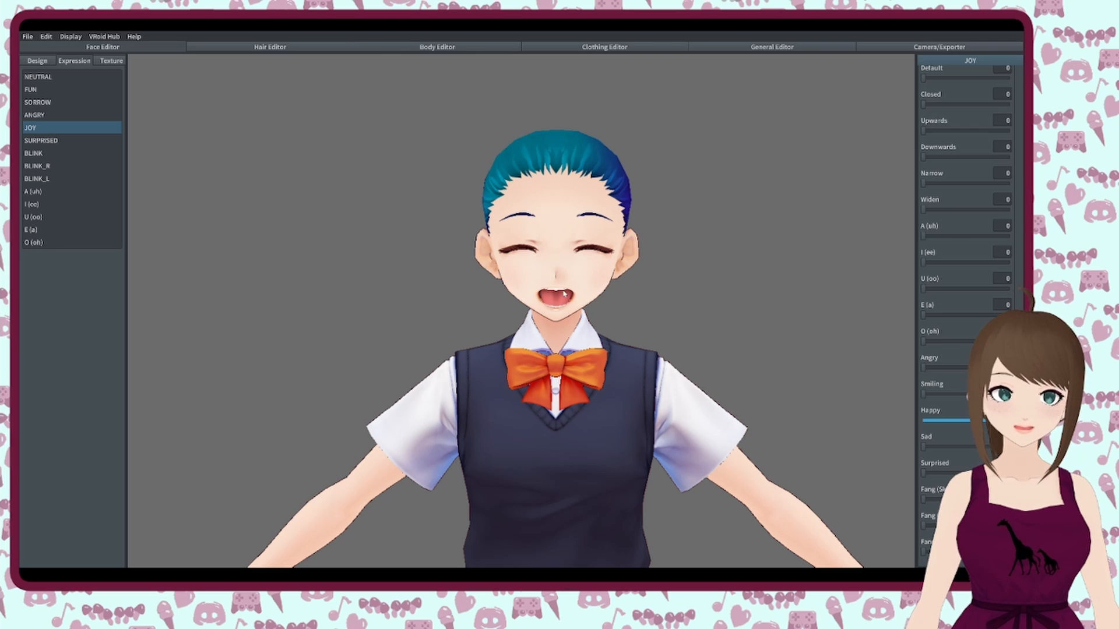
left_click_drag(546, 272, 592, 295)
right_click_drag(592, 295, 563, 293)
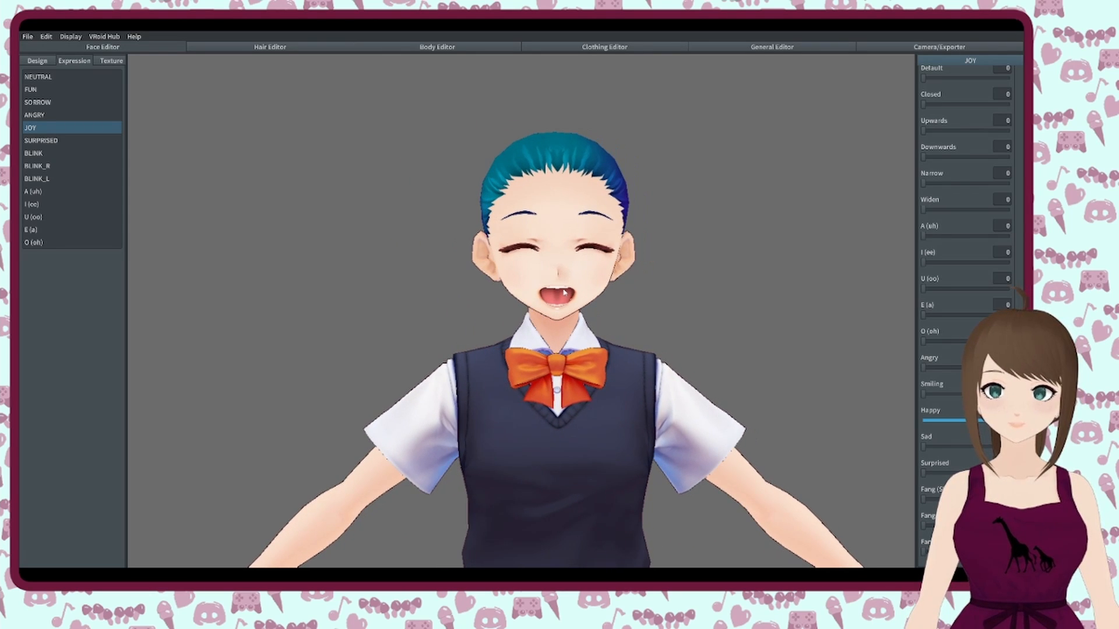
scroll(966, 261, "down", 5)
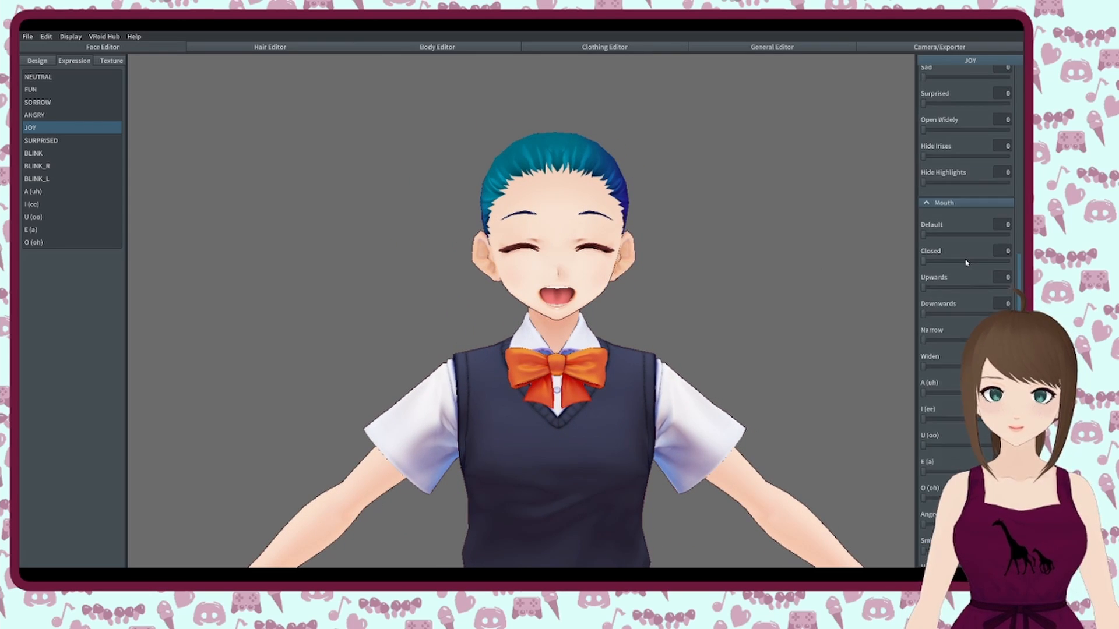
scroll(966, 262, "up", 2)
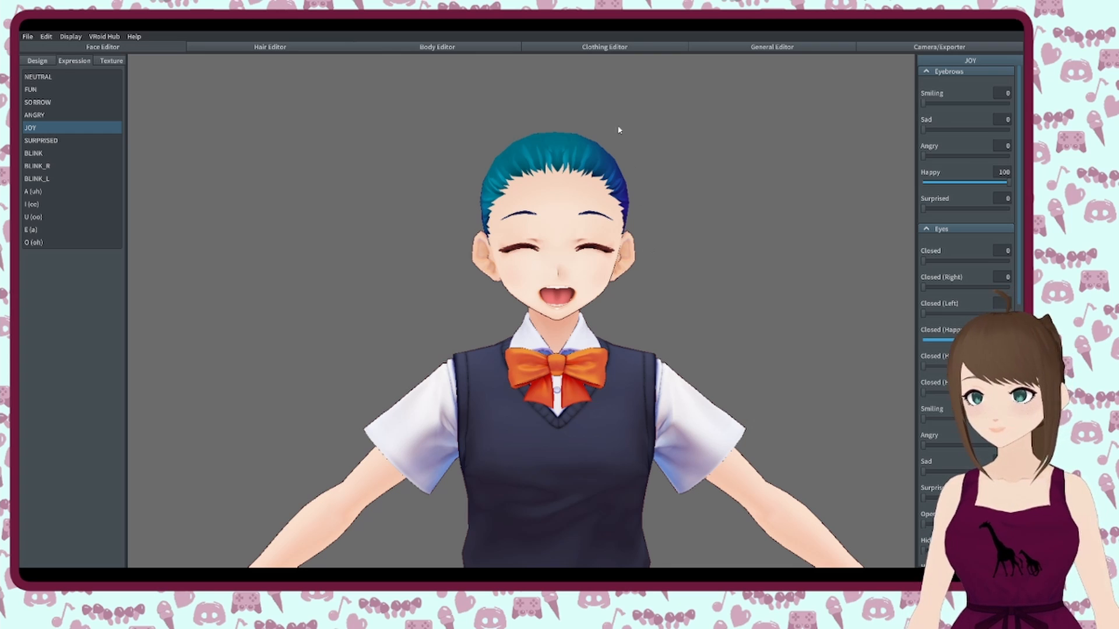
- Try painting dark red strokes on the Default Image layer of the scleras texture
left_click(105, 66)
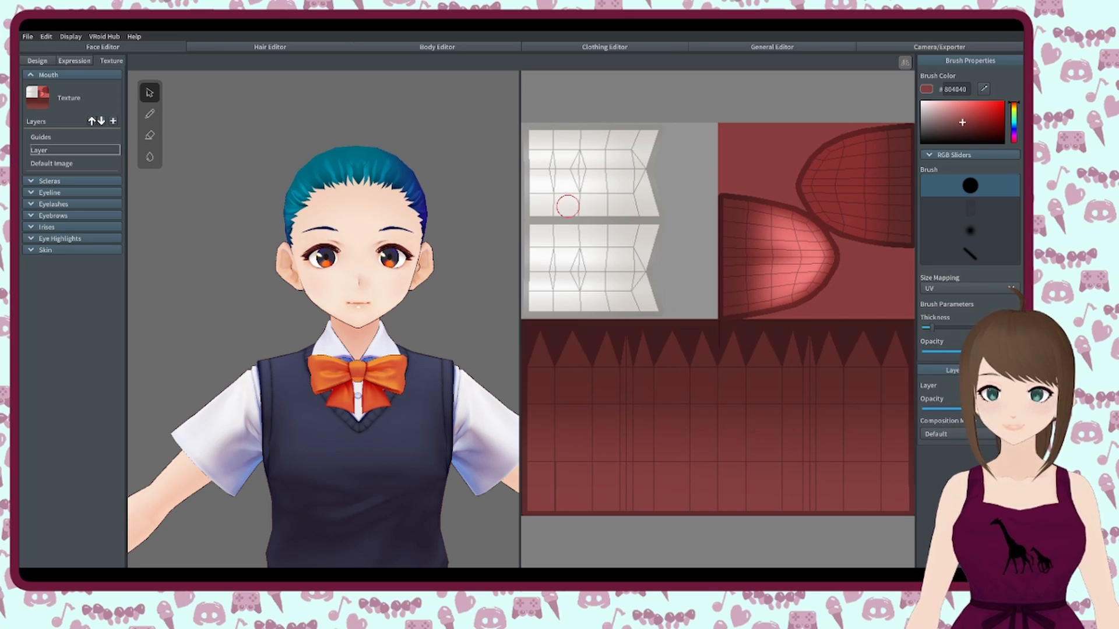
left_click(61, 184)
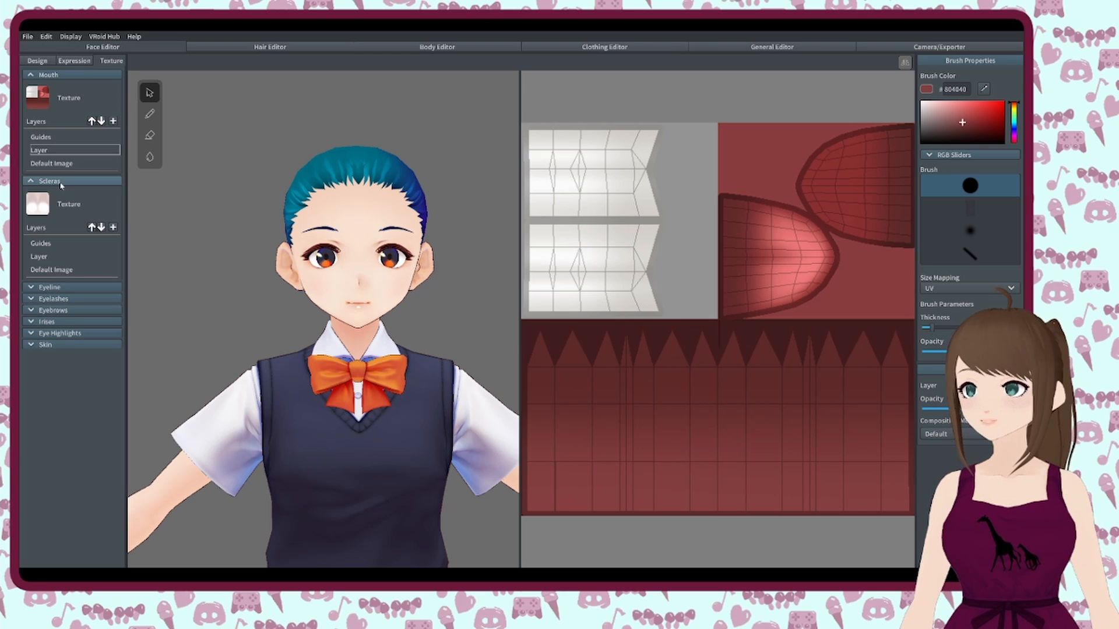
left_click(45, 75)
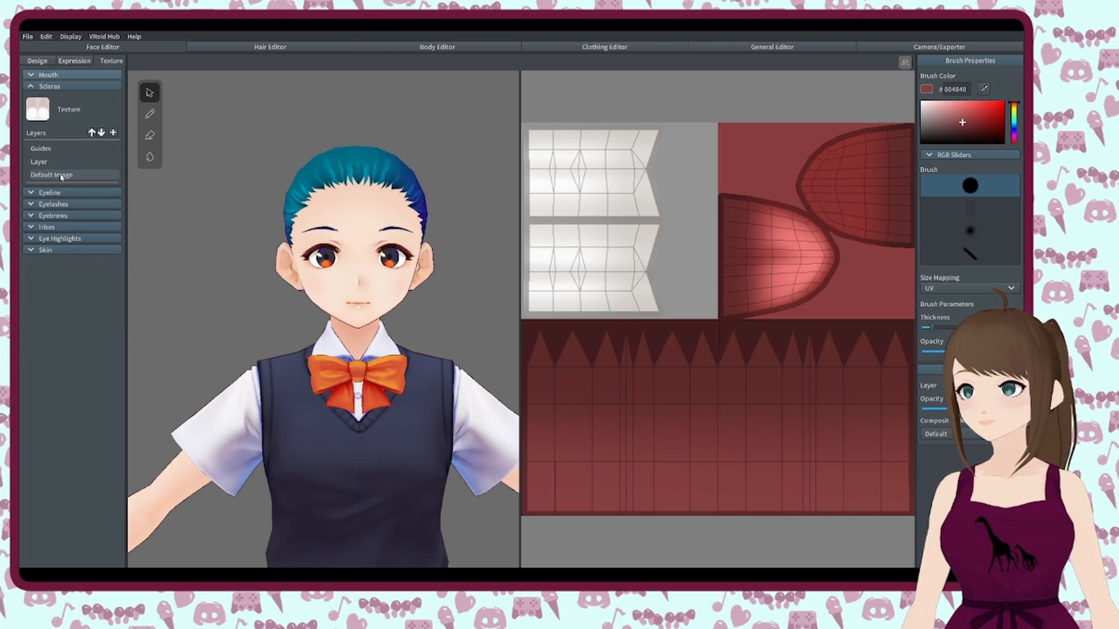
left_click(61, 175)
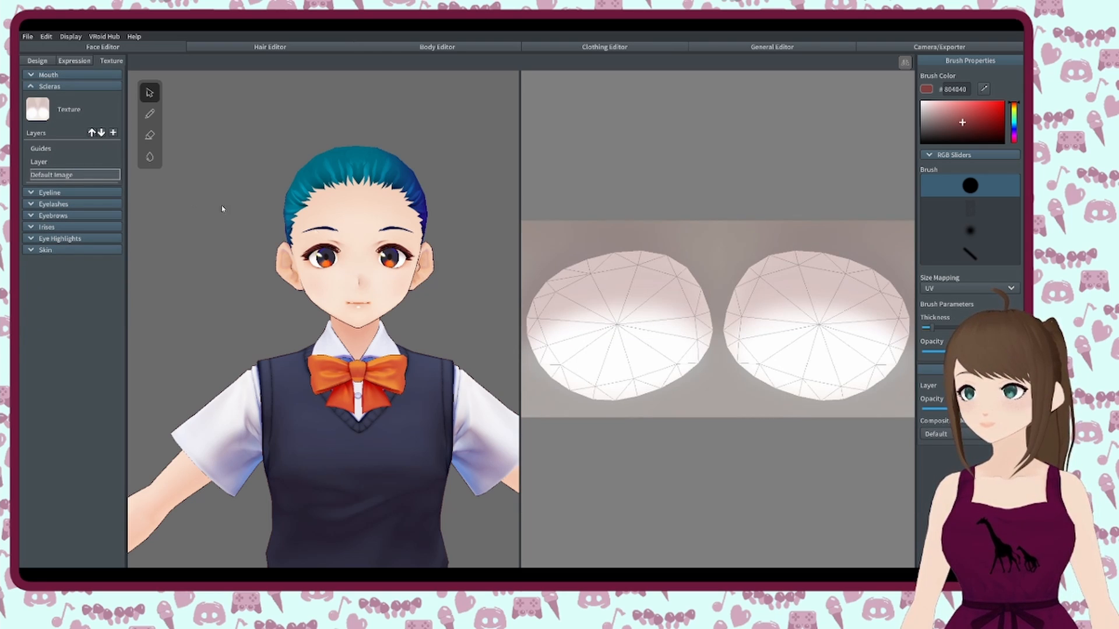
mouse_move(621, 318)
left_mouse_down()
mouse_move(609, 314)
mouse_move(653, 364)
mouse_move(600, 350)
left_mouse_up()
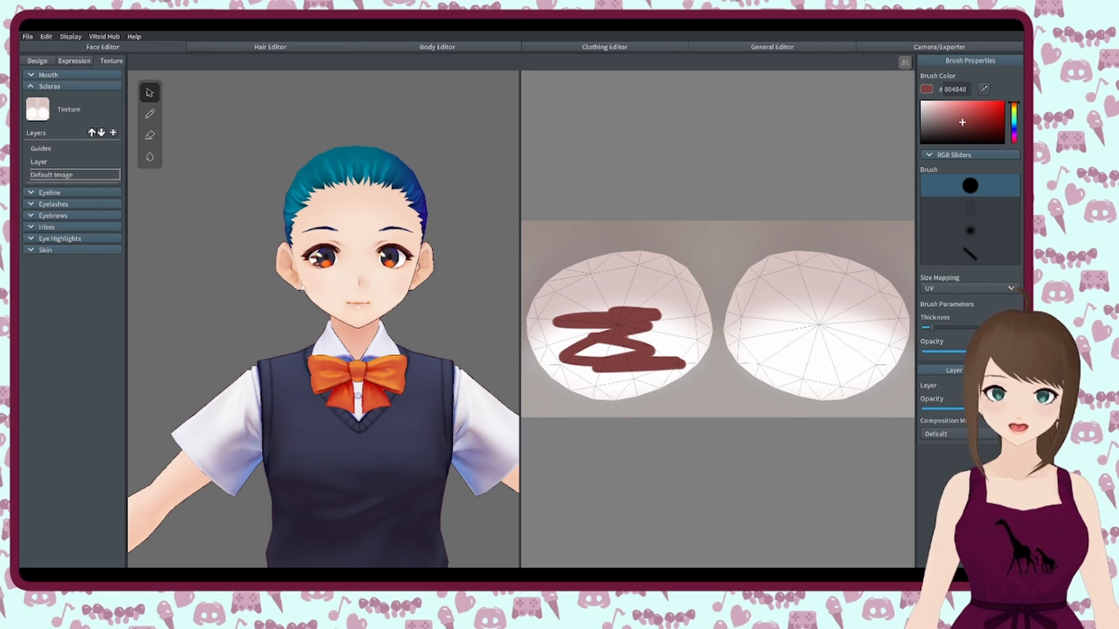
- Try brushing dark red strokes on the Default Image layer of the eyeline texture, and undo them
left_click(50, 193)
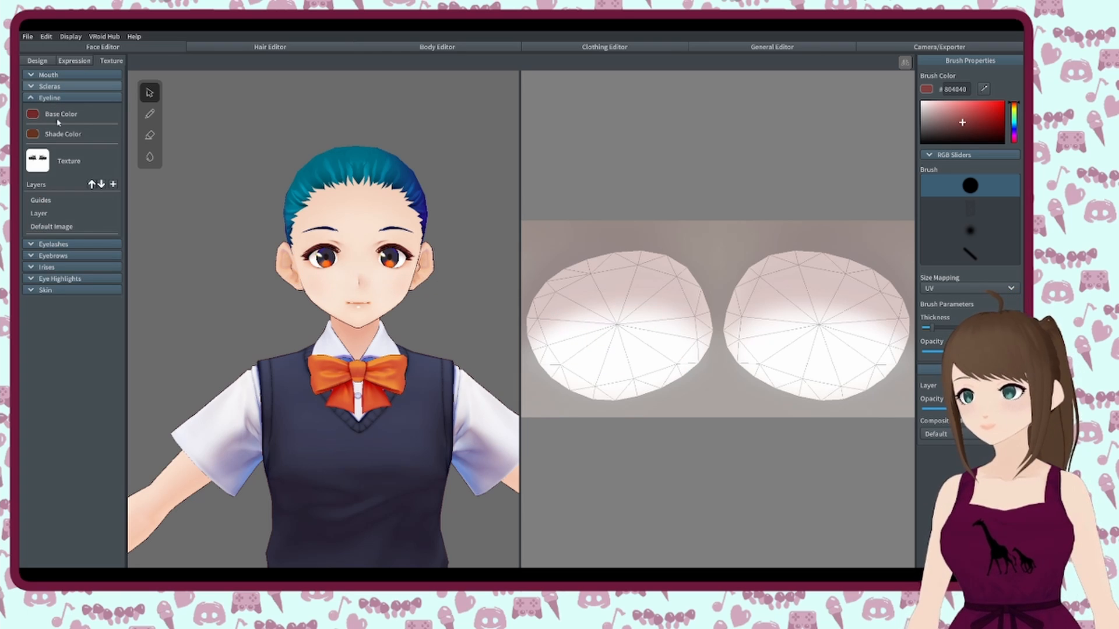
left_click(70, 227)
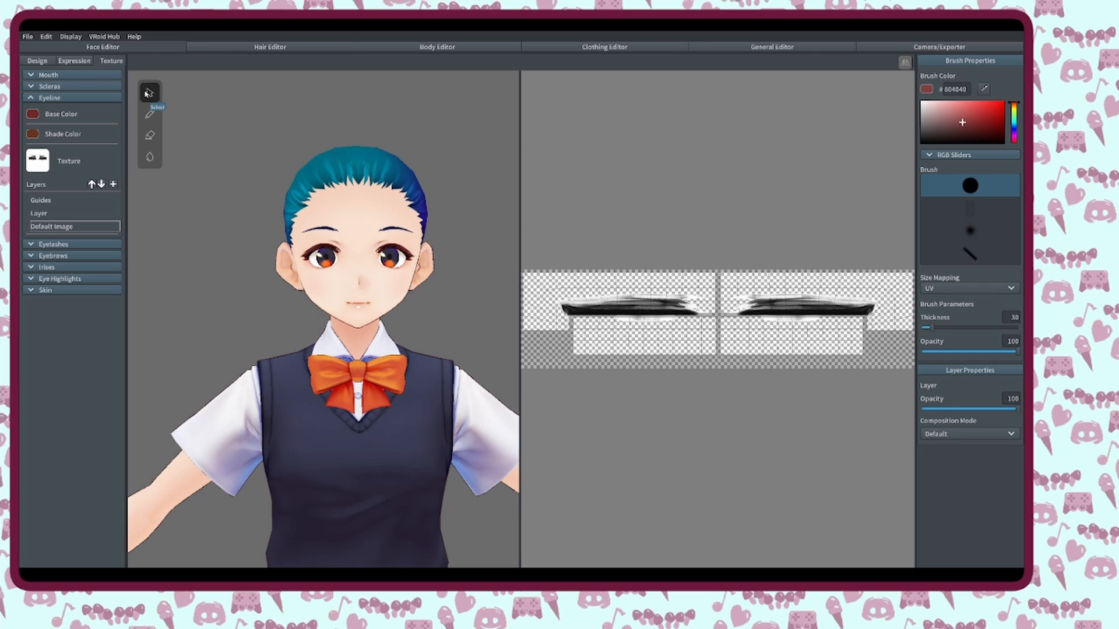
left_click(150, 115)
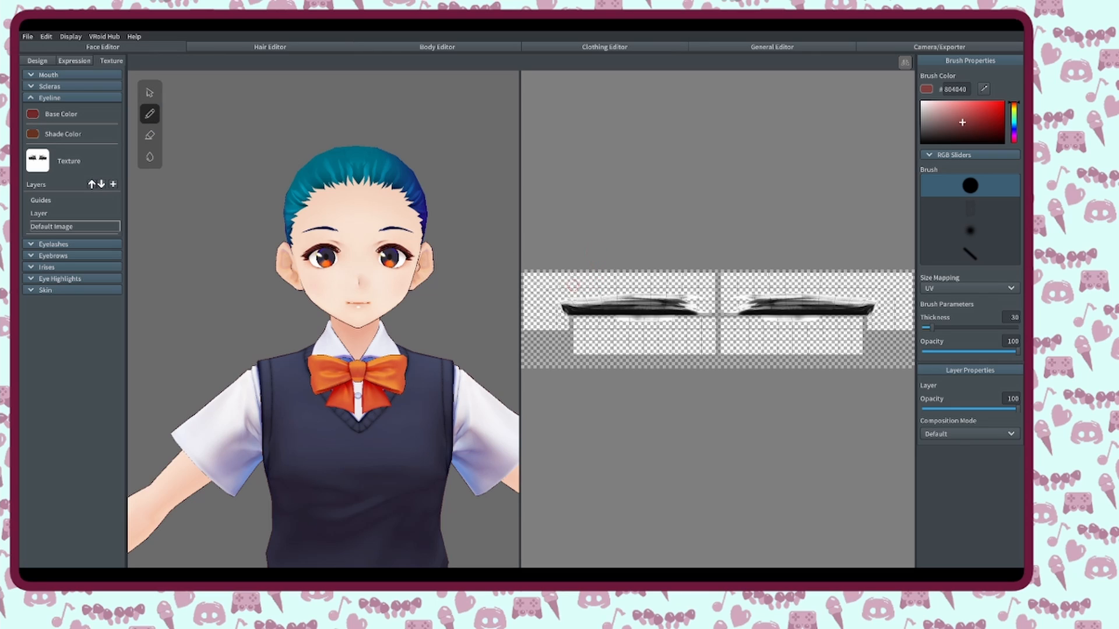
mouse_move(573, 285)
left_mouse_down()
mouse_move(653, 287)
mouse_move(584, 294)
left_mouse_up()
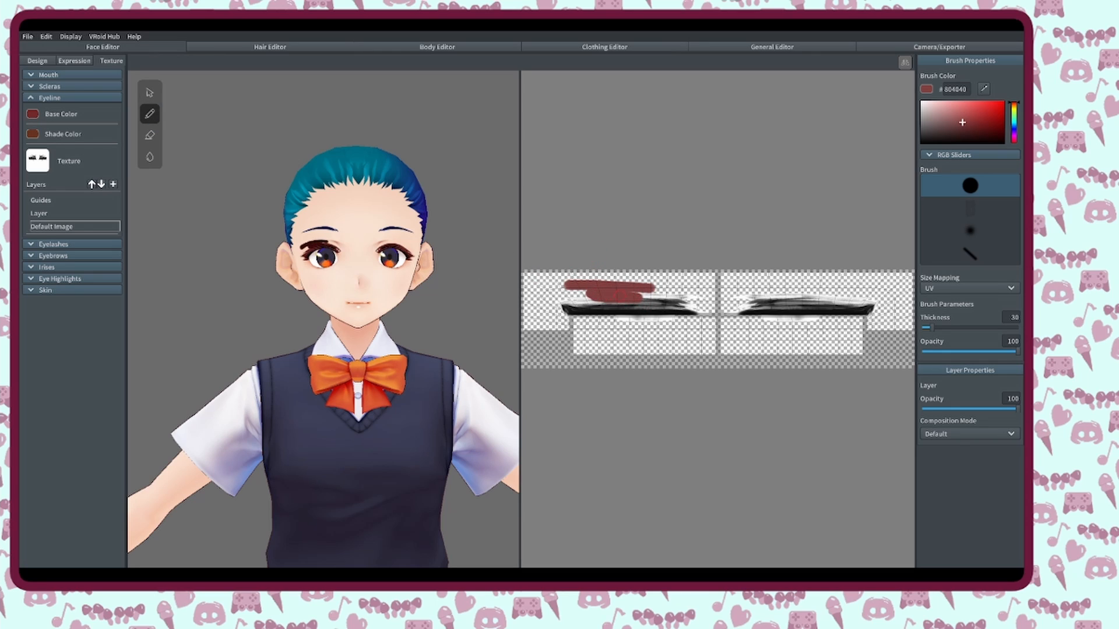
key("ctrl+z")
key("ctrl+z")
- Try the Eraser and Blur tools on the first eyeline stroke of the Default Image layer, undoing the erased part
left_click(149, 136)
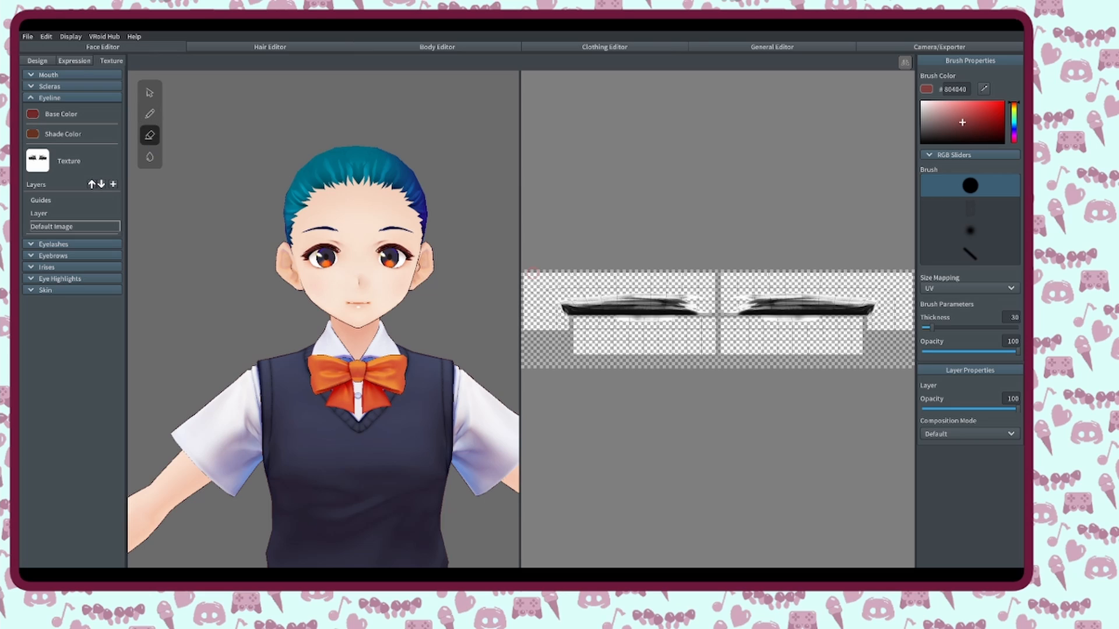
mouse_move(624, 303)
left_mouse_down()
mouse_move(662, 324)
mouse_move(701, 304)
left_mouse_up()
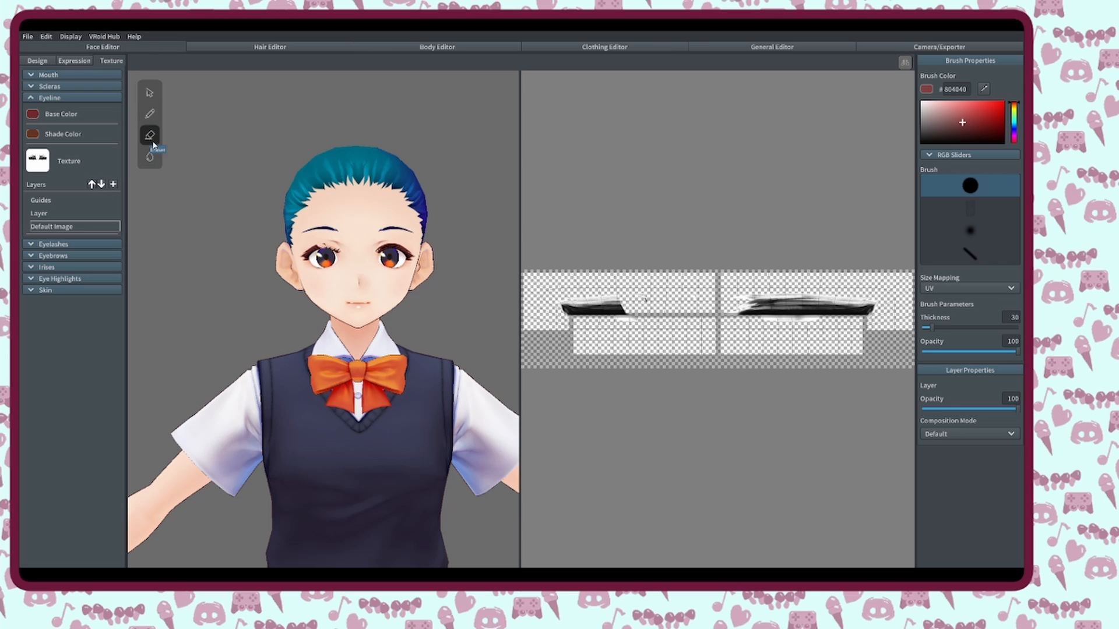
key("ctrl+z")
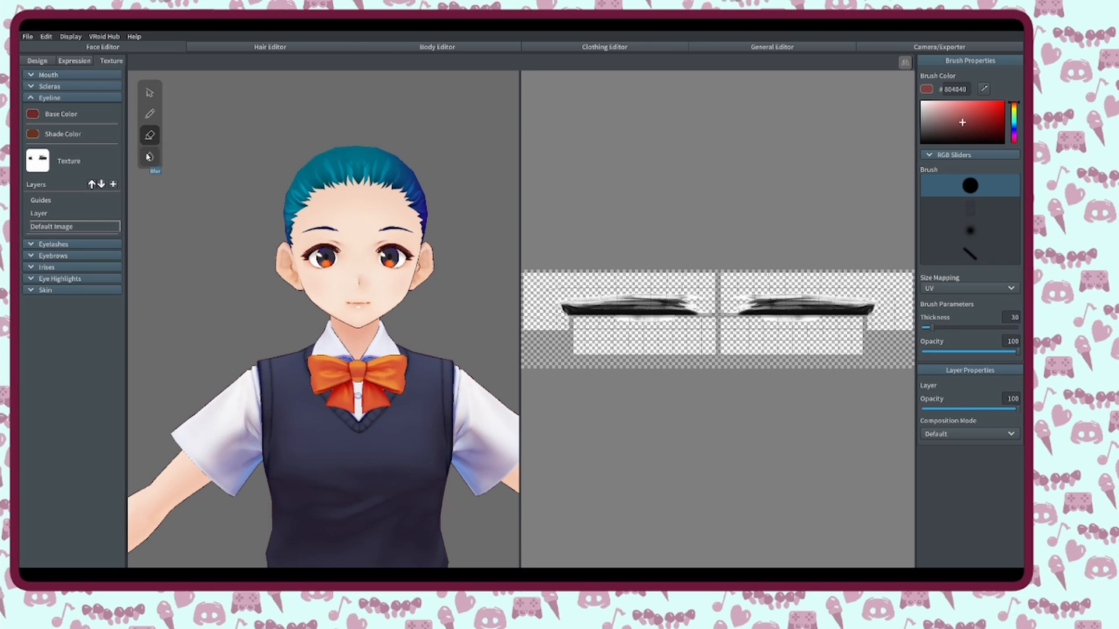
left_click(149, 157)
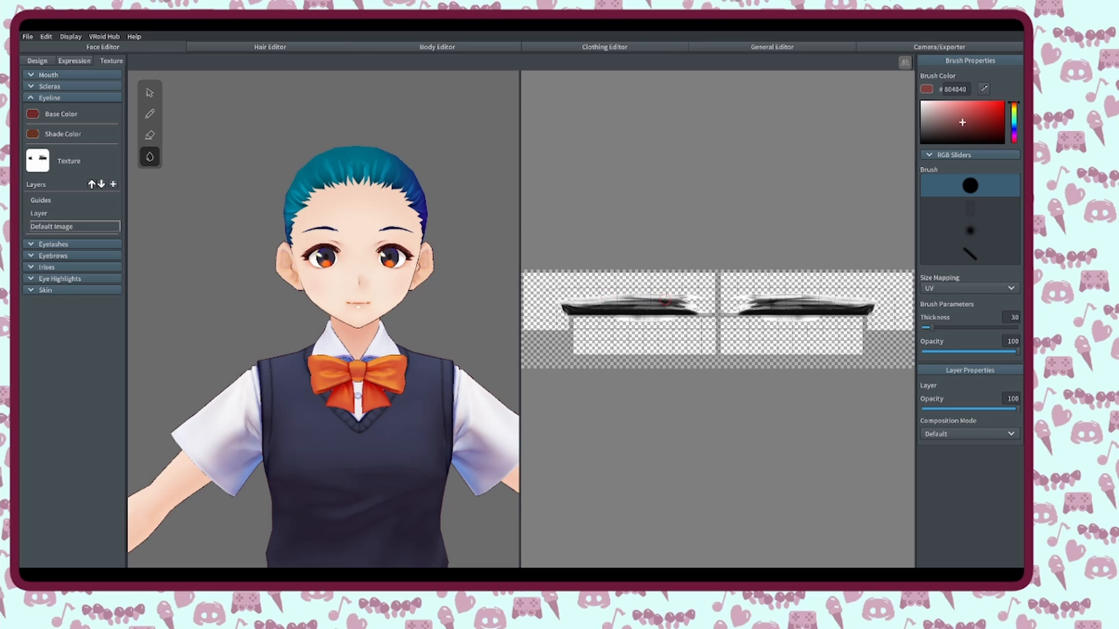
left_click_drag(634, 312, 677, 324)
- Try painting dark red strokes over the two eyelines with the second brush on one and the soft round brush on the other
left_click(149, 114)
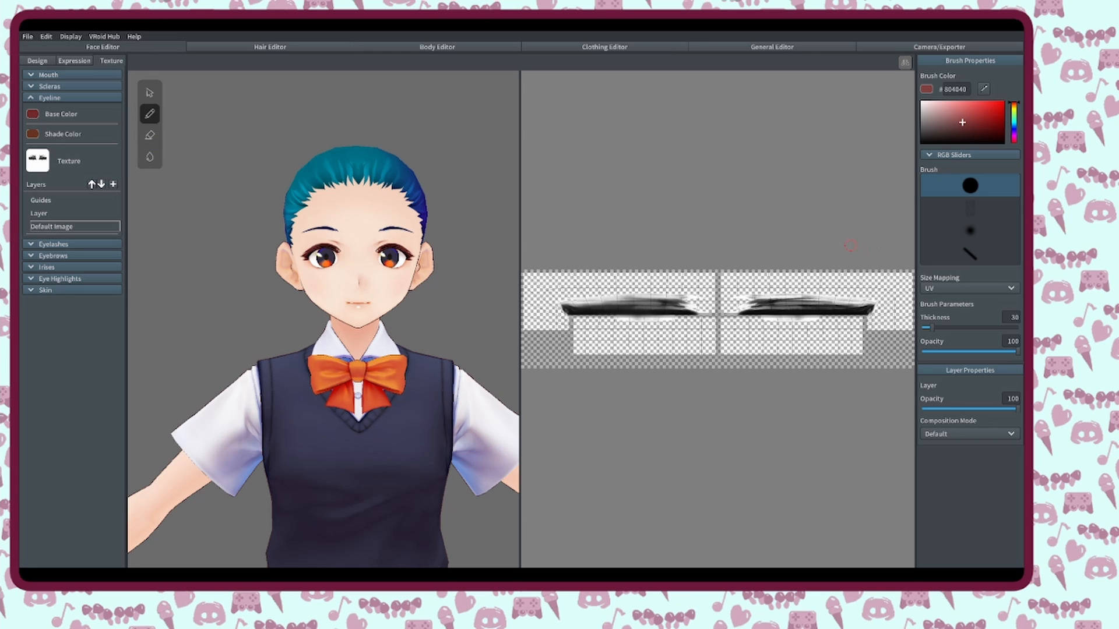
left_click(969, 211)
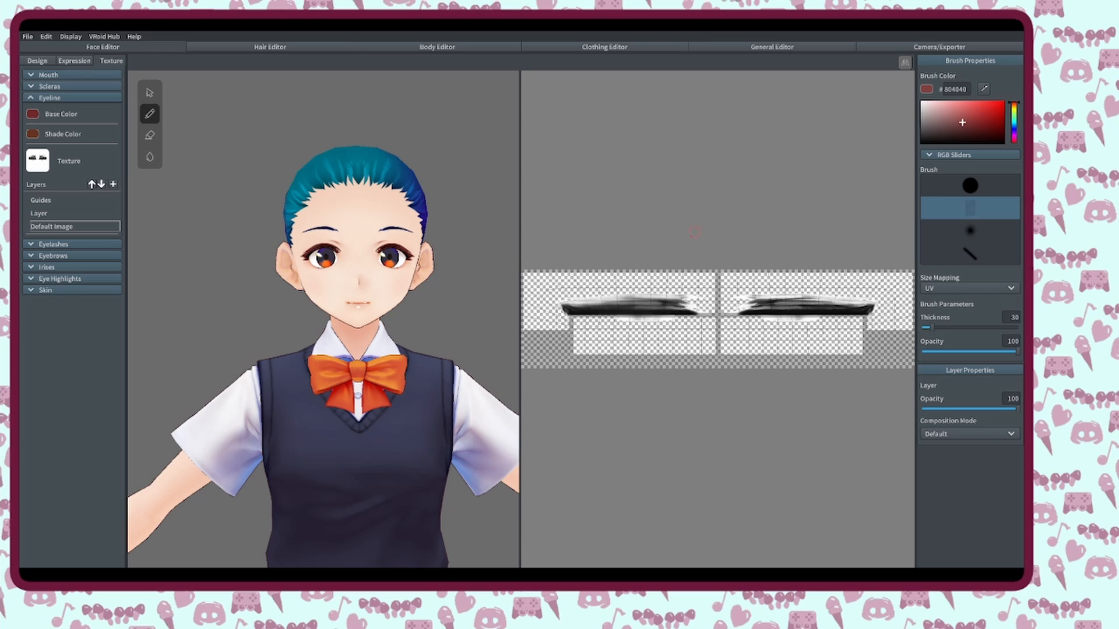
left_click_drag(575, 288, 685, 288)
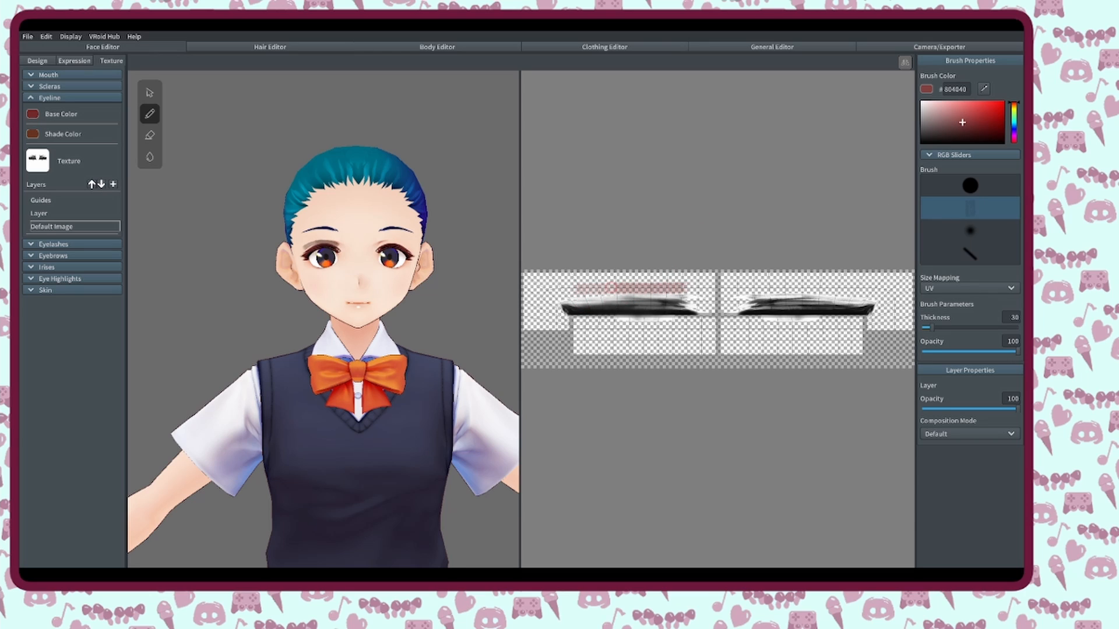
mouse_move(612, 287)
left_mouse_down()
mouse_move(579, 298)
mouse_move(656, 295)
mouse_move(577, 300)
left_mouse_up()
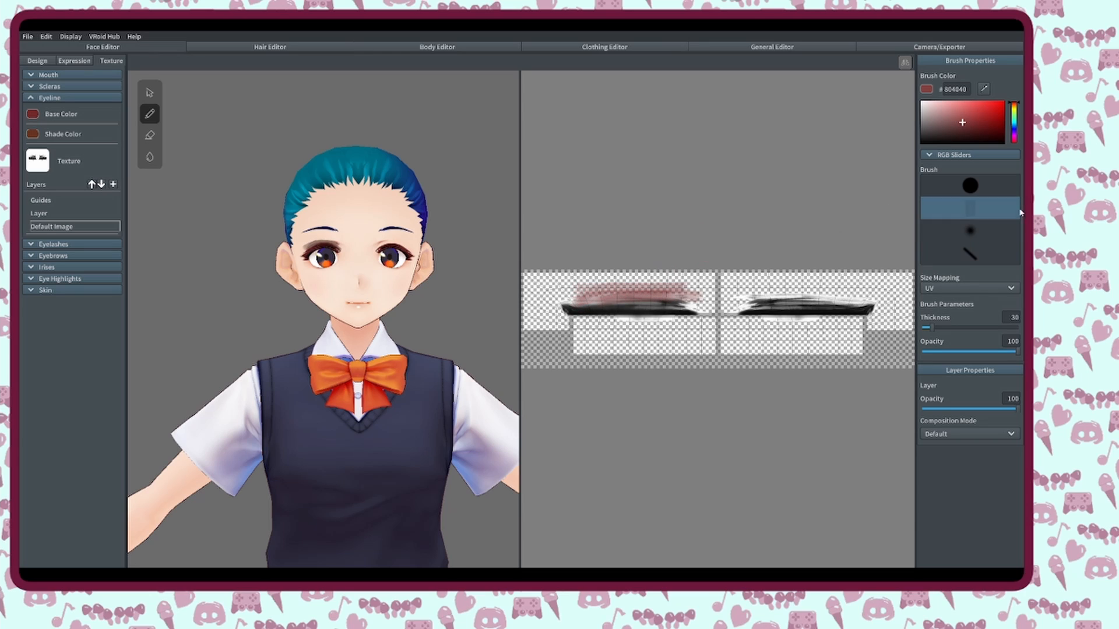
left_click(970, 230)
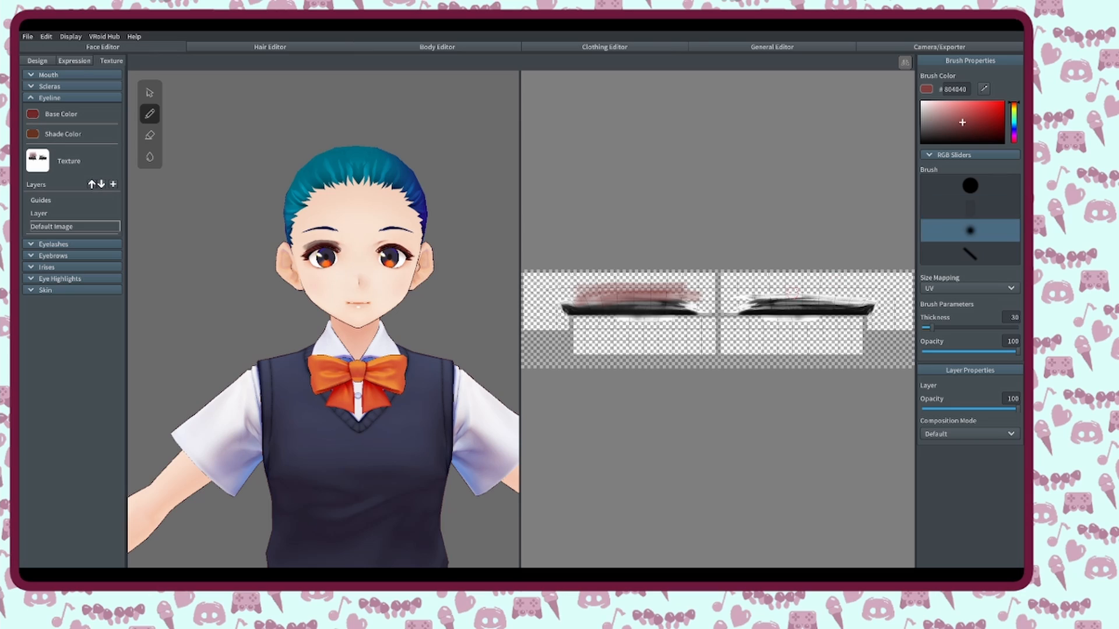
mouse_move(757, 288)
left_mouse_down()
mouse_move(877, 297)
mouse_move(850, 297)
mouse_move(860, 306)
left_mouse_up()
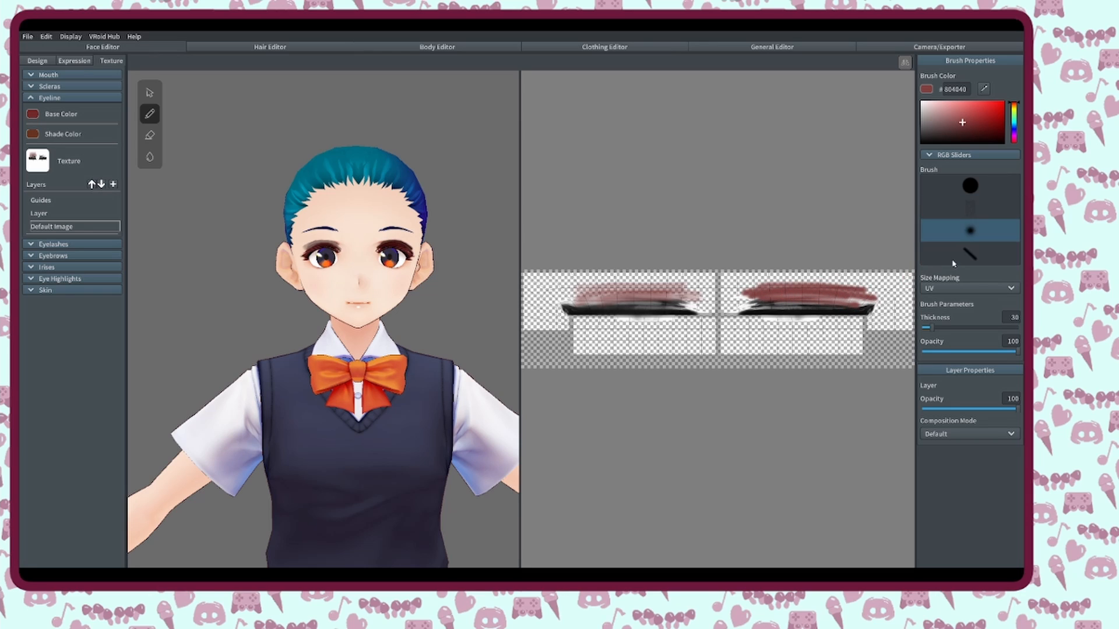
- Try strokes below the second eyeline with the slanted and hard round brushes, and undo all the painted test strokes
left_click(969, 254)
left_click_drag(722, 340, 838, 347)
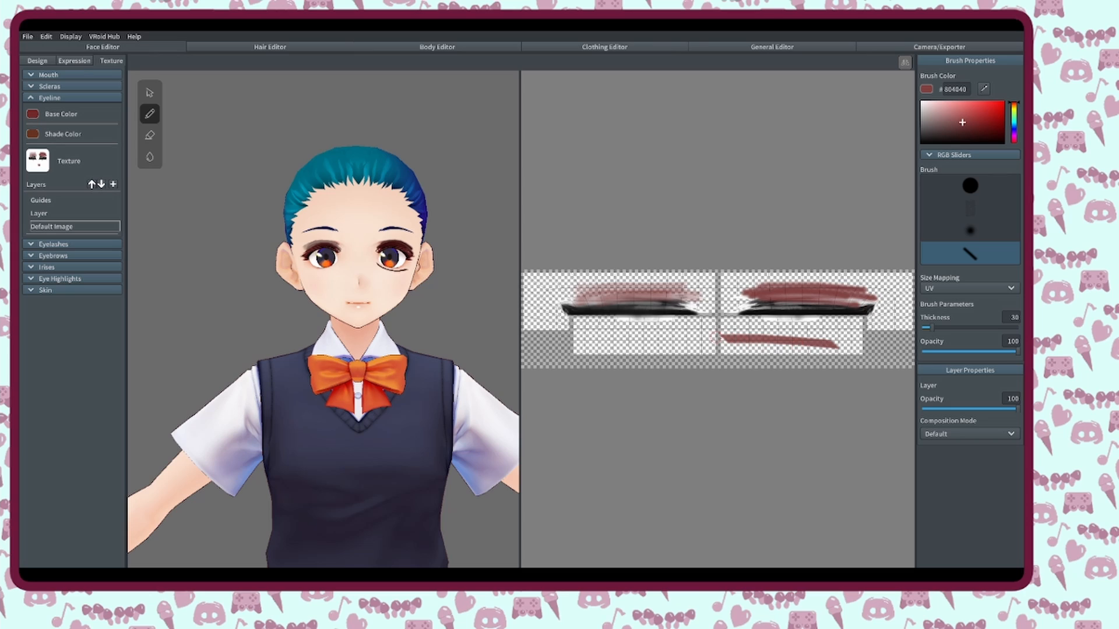
key("ctrl+z")
key("ctrl+z")
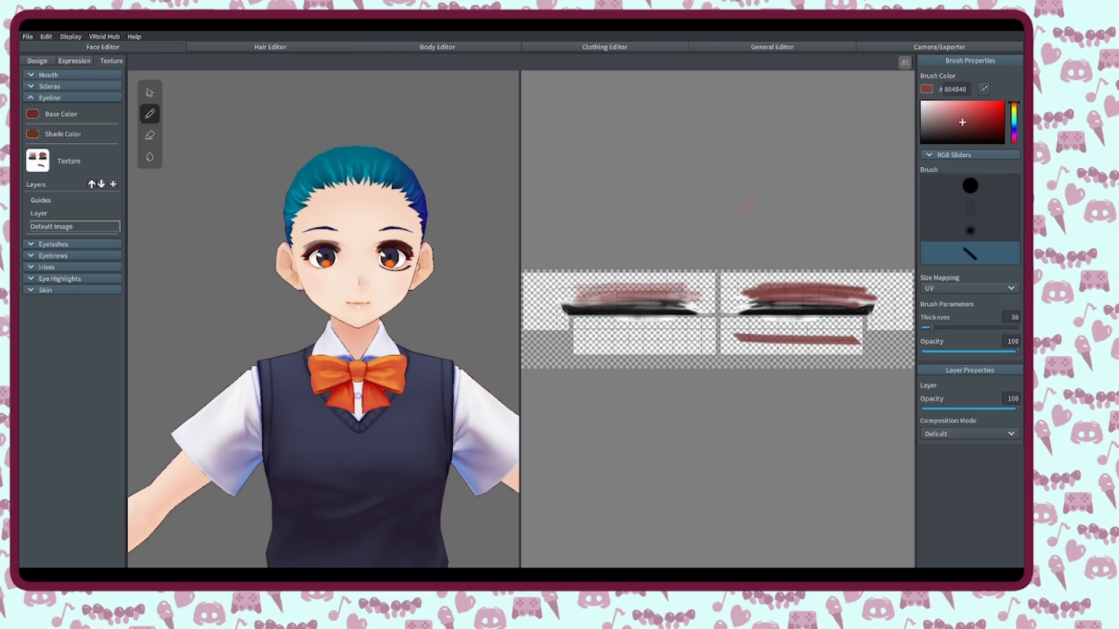
left_click(960, 186)
mouse_move(741, 335)
left_mouse_down()
mouse_move(814, 337)
mouse_move(752, 347)
mouse_move(815, 349)
left_mouse_up()
key("ctrl+z")
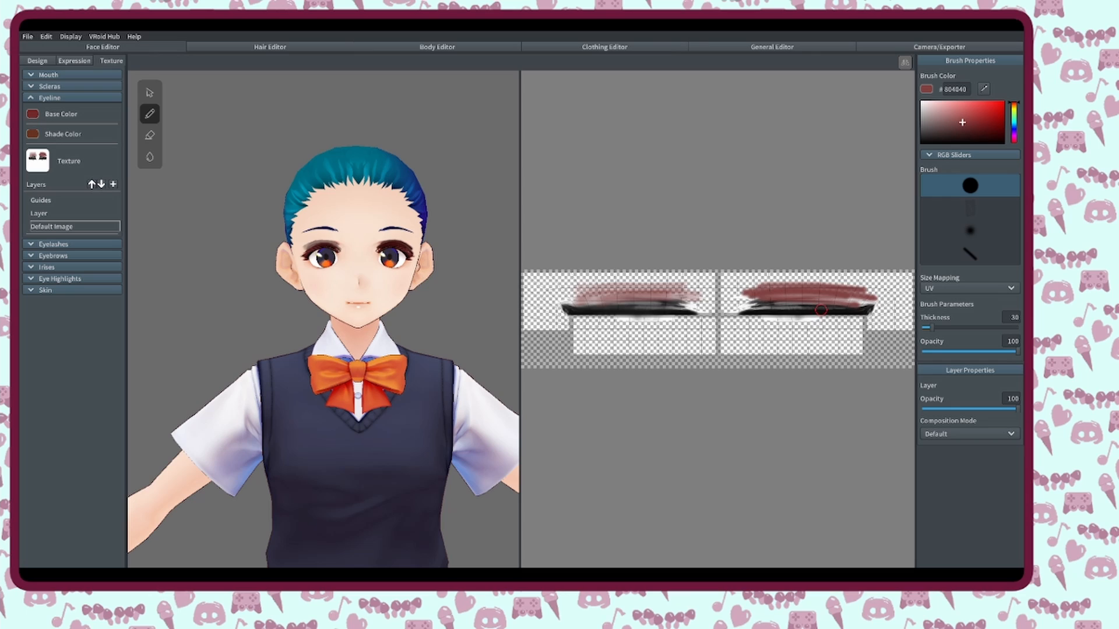
key("ctrl+z")
key("ctrl+z")
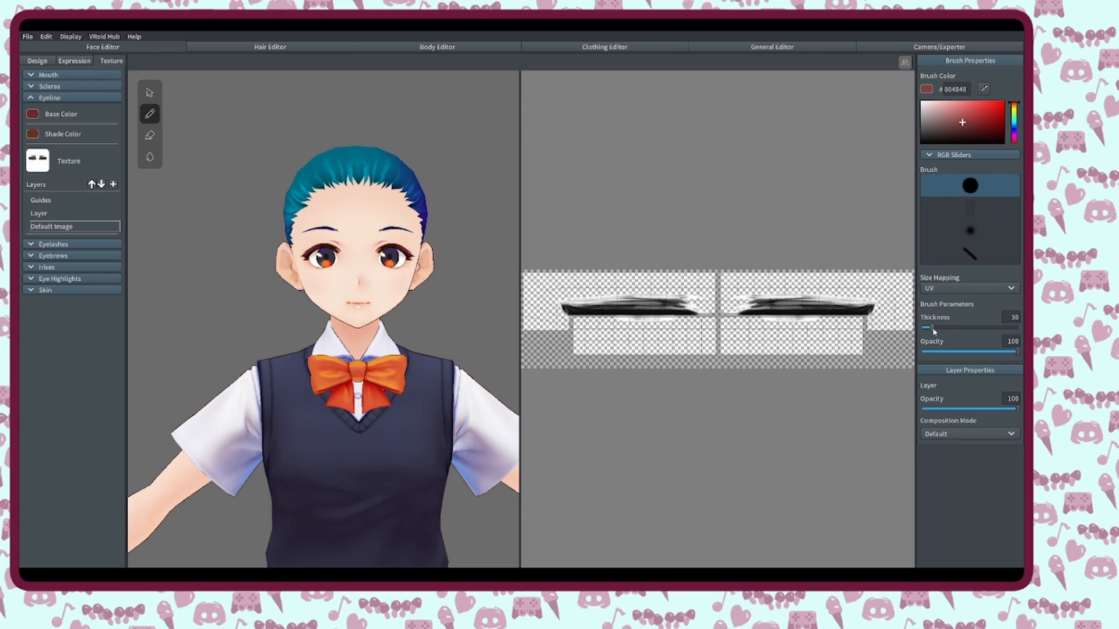
- Set the brush thickness to 5 and try fine dark red lash strokes below the second eyeline, undoing the unwanted ones
left_click_drag(932, 328, 926, 328)
mouse_move(784, 292)
left_mouse_down()
mouse_move(811, 286)
mouse_move(822, 334)
mouse_move(860, 329)
left_mouse_up()
key("ctrl+z")
key("ctrl+z")
- Undo the last lash strokes and paint a fine replacement directly on the model beneath the outer corner of the eye
scroll(470, 285, "up", 6)
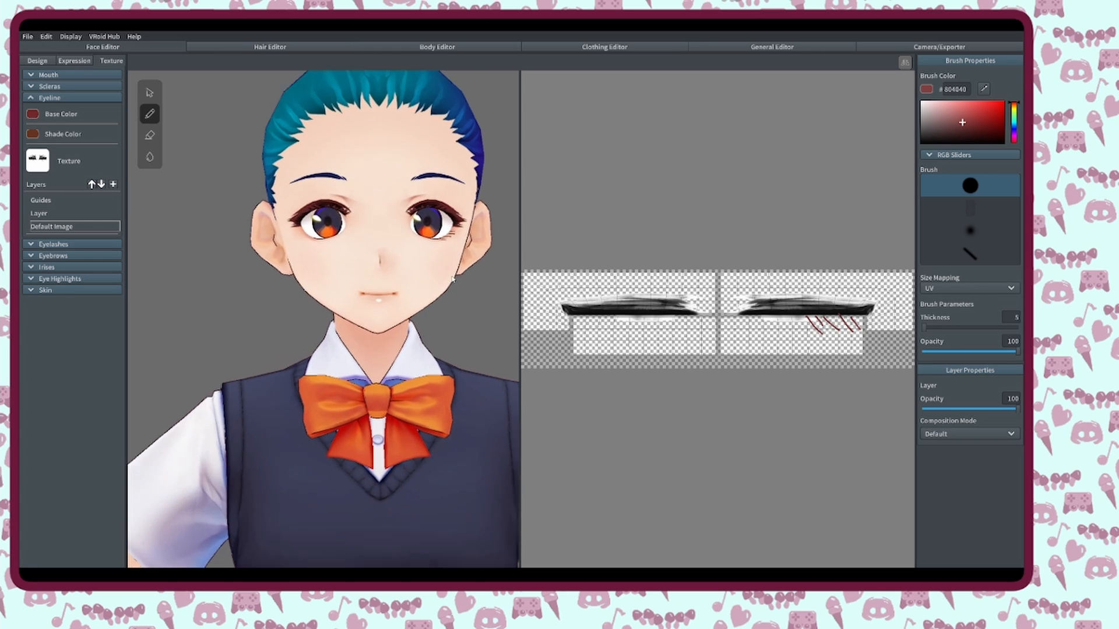
right_click_drag(469, 286, 415, 303)
right_click_drag(462, 254, 467, 262)
scroll(466, 262, "up", 4)
scroll(466, 262, "up", 8)
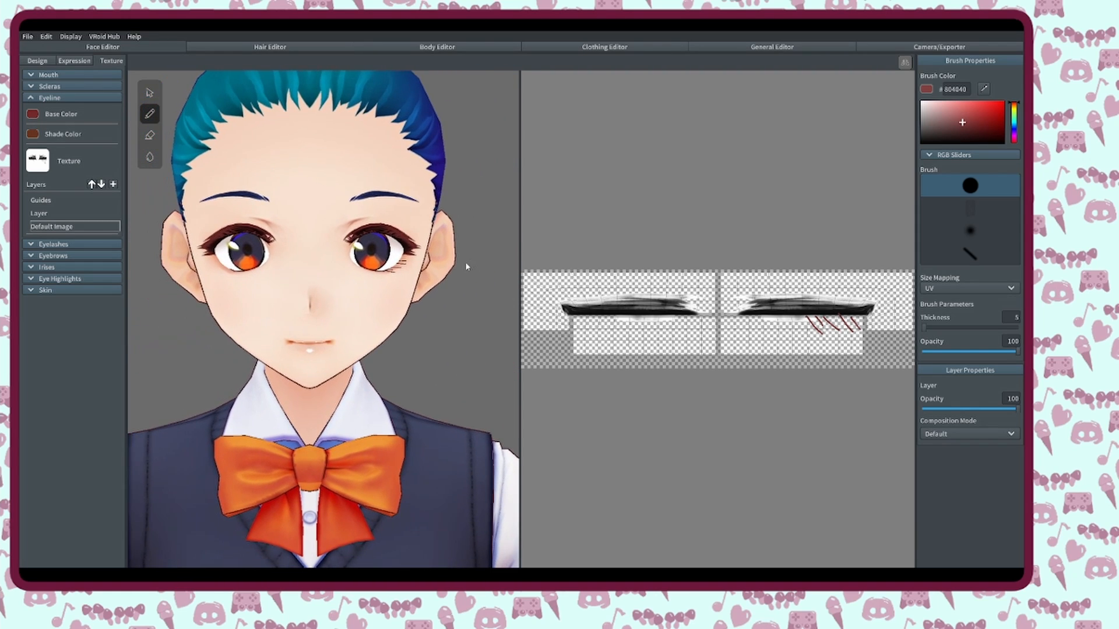
middle_click_drag(465, 262, 462, 300)
scroll(390, 318, "up", 1)
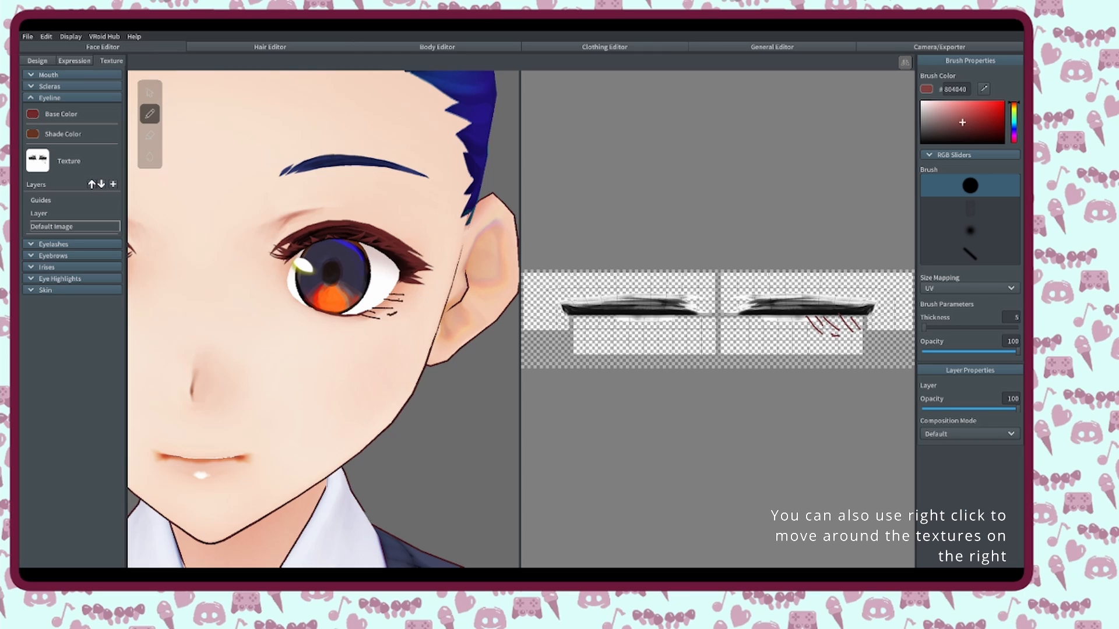
key("ctrl+z")
key("ctrl+z")
left_click_drag(391, 309, 404, 308)
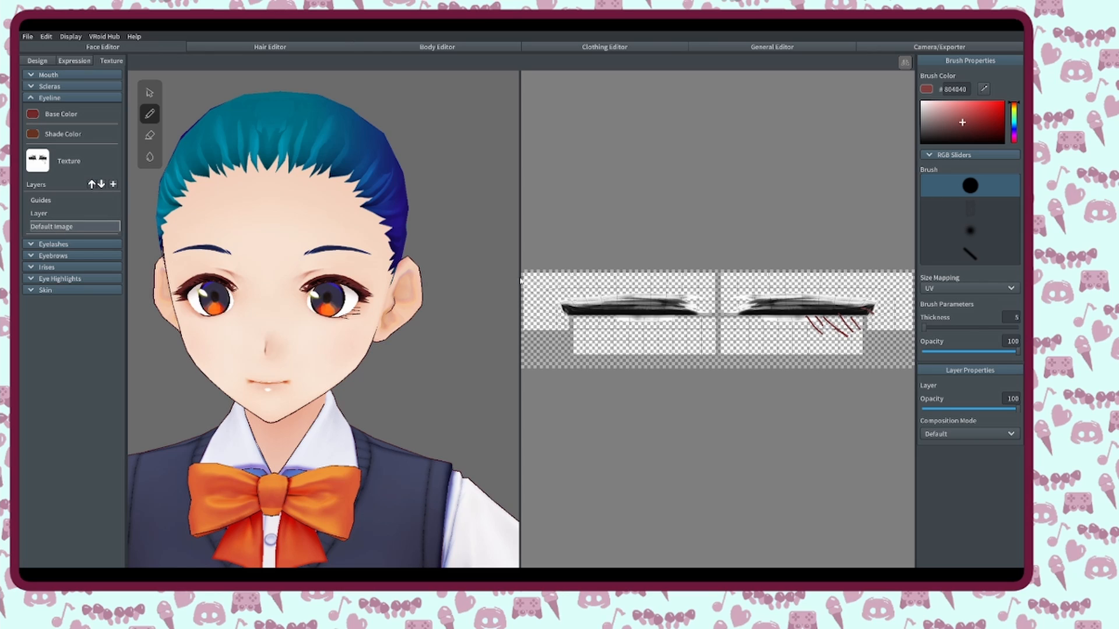
- Try painting dark red over both eyelines on the separate Layer, using the second brush at thickness 42
left_click(55, 214)
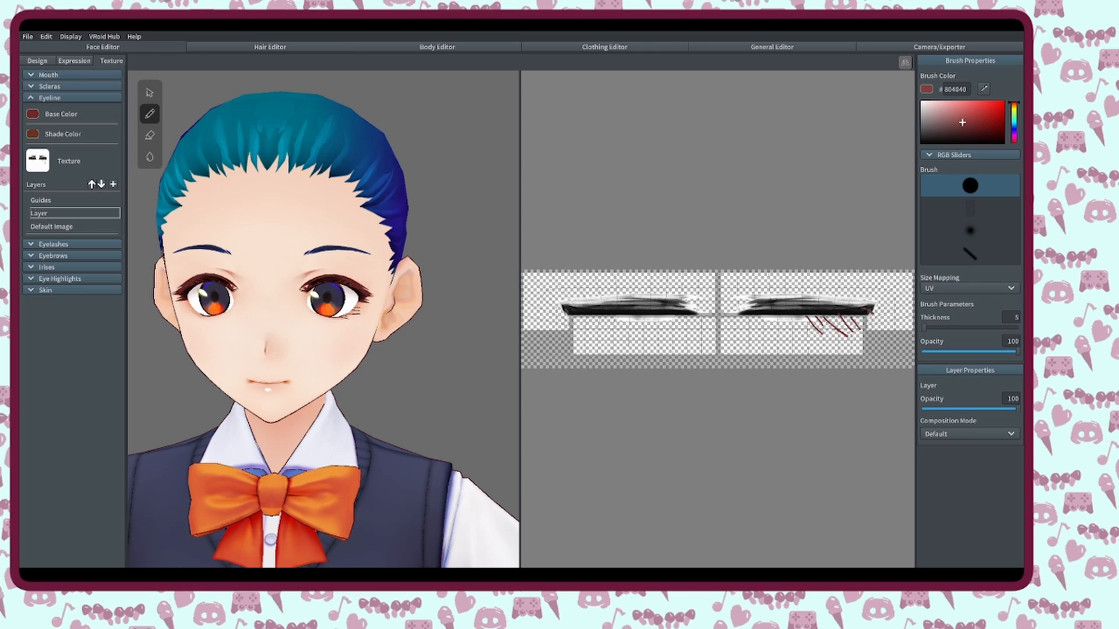
left_click(947, 232)
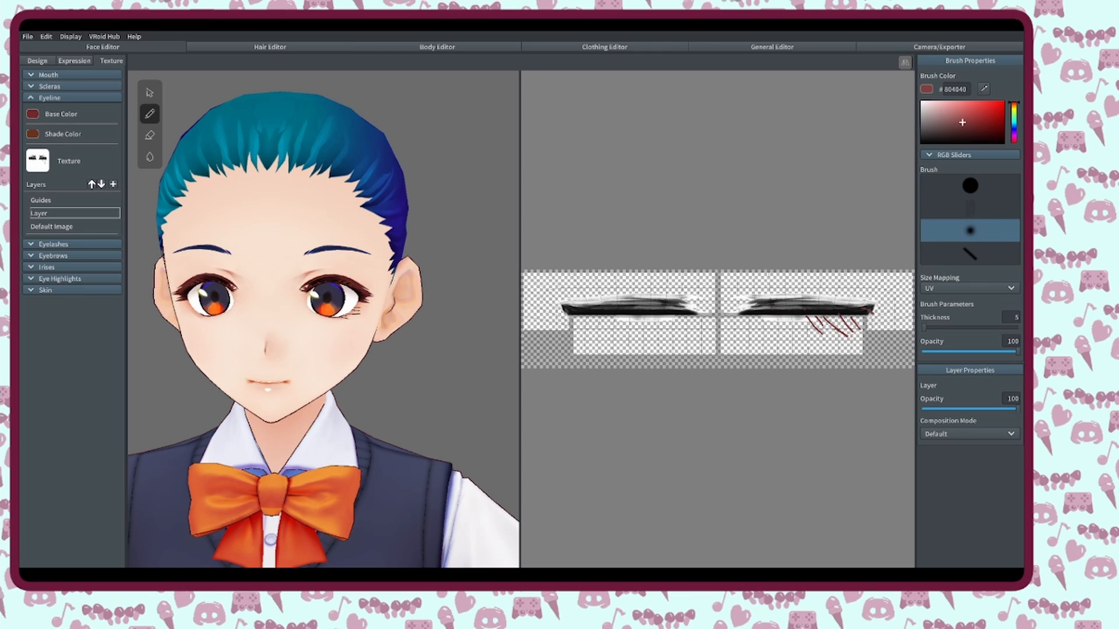
left_click_drag(925, 329, 936, 329)
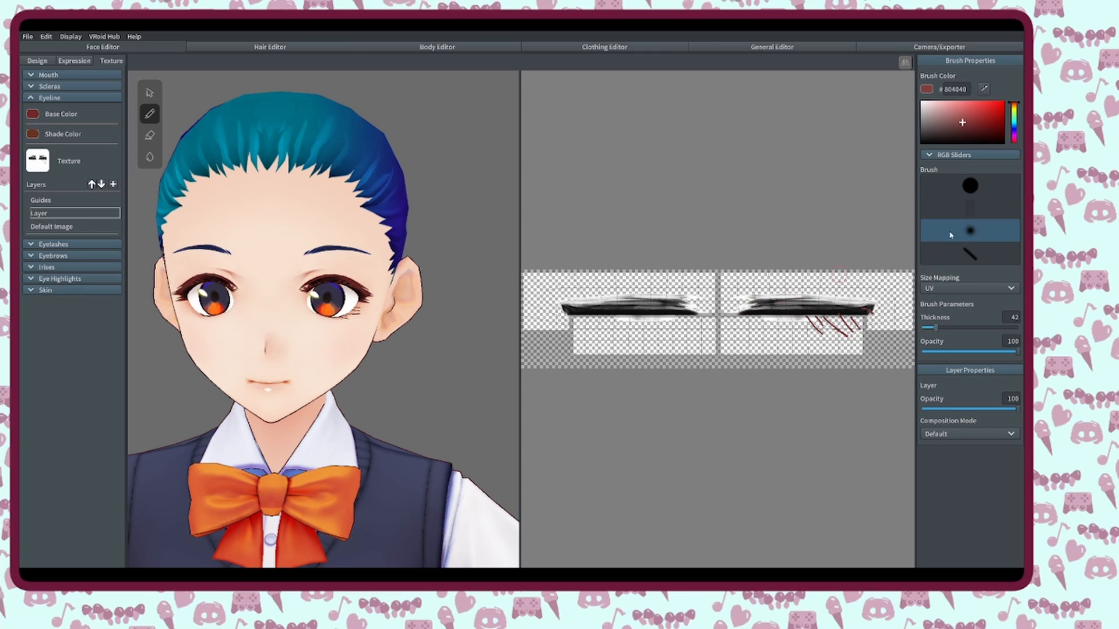
left_click(970, 208)
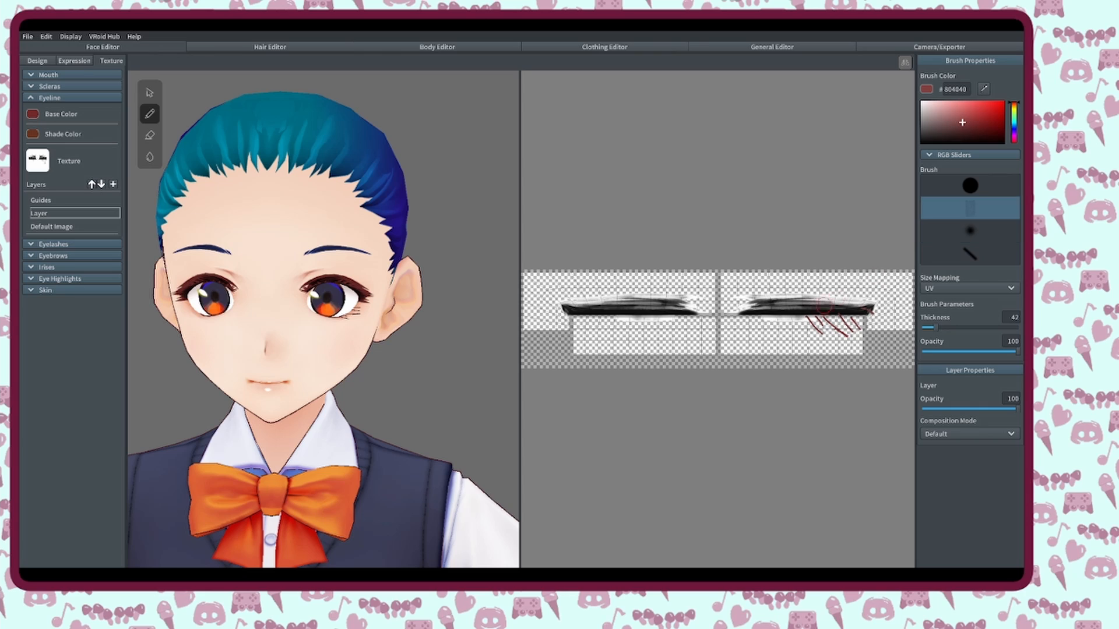
mouse_move(793, 308)
left_mouse_down()
mouse_move(839, 299)
mouse_move(768, 308)
left_mouse_up()
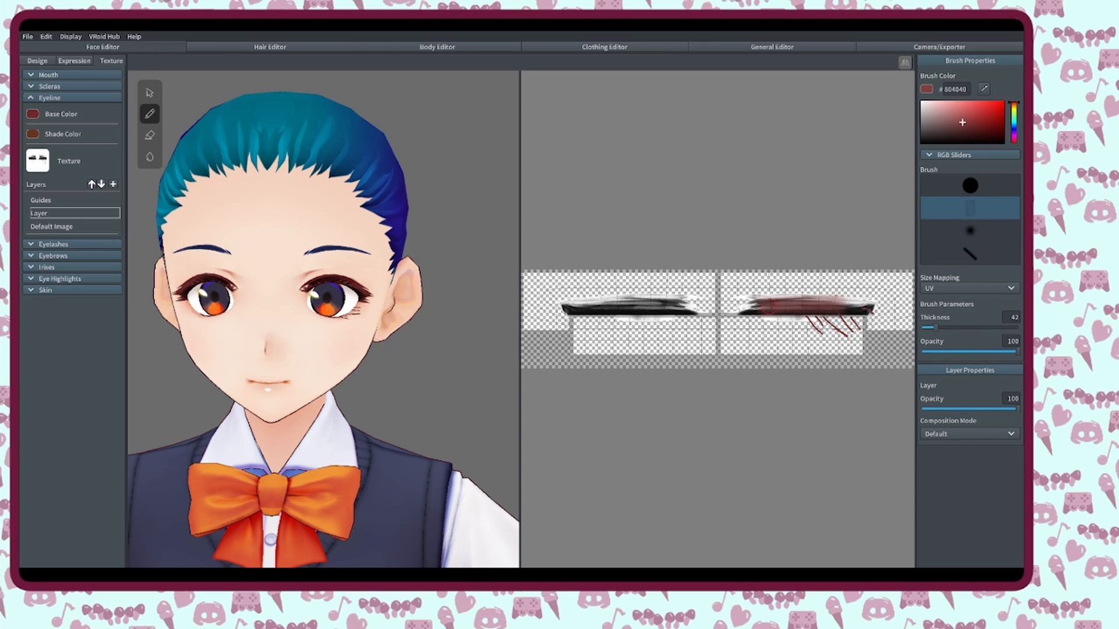
mouse_move(656, 306)
left_mouse_down()
mouse_move(566, 308)
mouse_move(652, 298)
left_mouse_up()
- Set the brush color to bright red #E81111 and try painting over both eyelines on the separate Layer
left_click(997, 107)
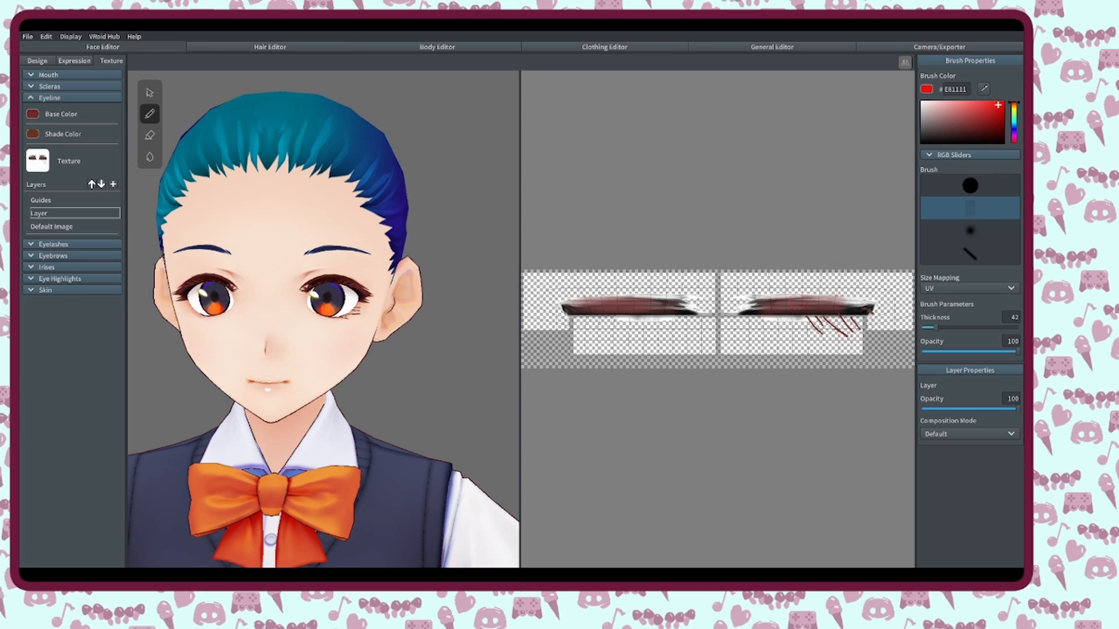
mouse_move(774, 309)
left_mouse_down()
mouse_move(838, 315)
mouse_move(851, 300)
mouse_move(758, 298)
left_mouse_up()
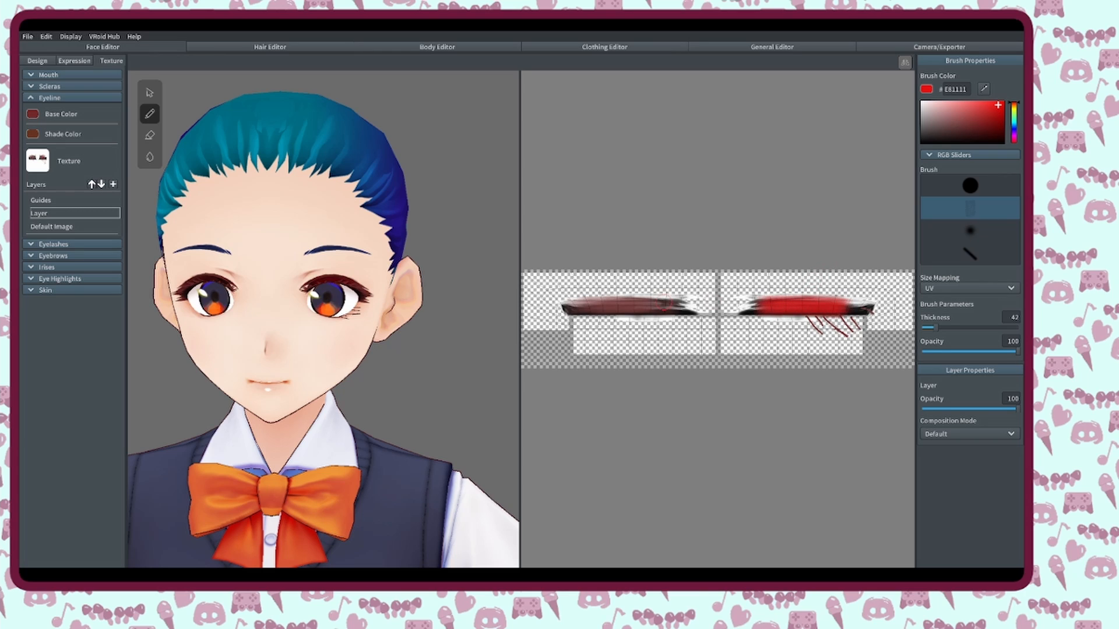
mouse_move(597, 303)
left_mouse_down()
mouse_move(571, 303)
mouse_move(670, 316)
mouse_move(644, 317)
left_mouse_up()
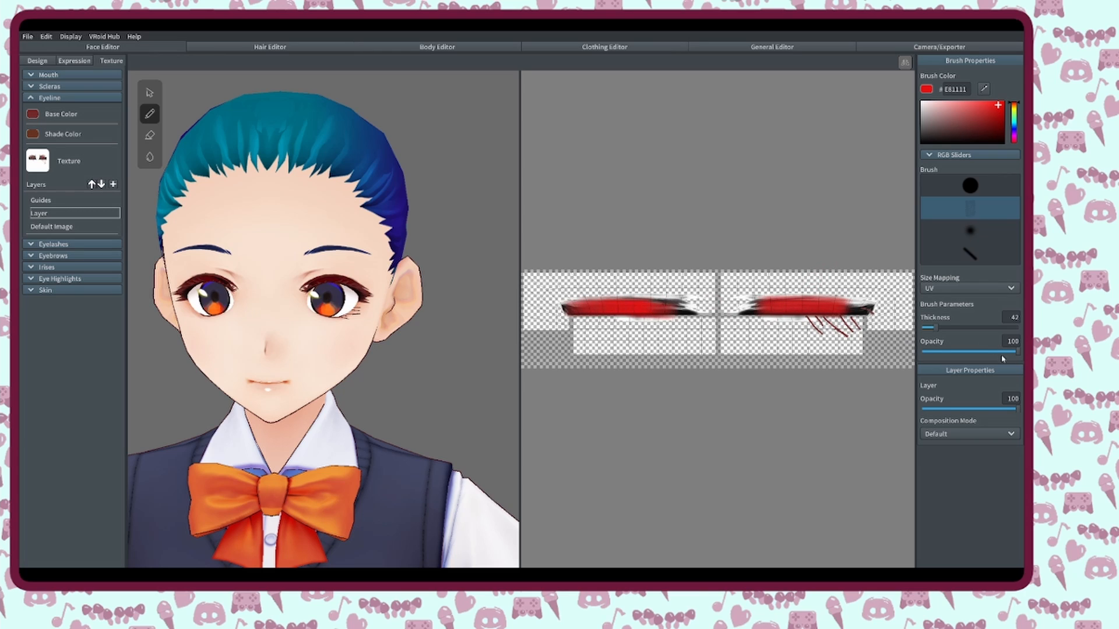
mouse_move(1017, 409)
left_mouse_down()
mouse_move(920, 413)
mouse_move(1019, 412)
left_mouse_up()
- Show the Default Image layer of the eyebrows texture and that of the irises texture
left_click(50, 97)
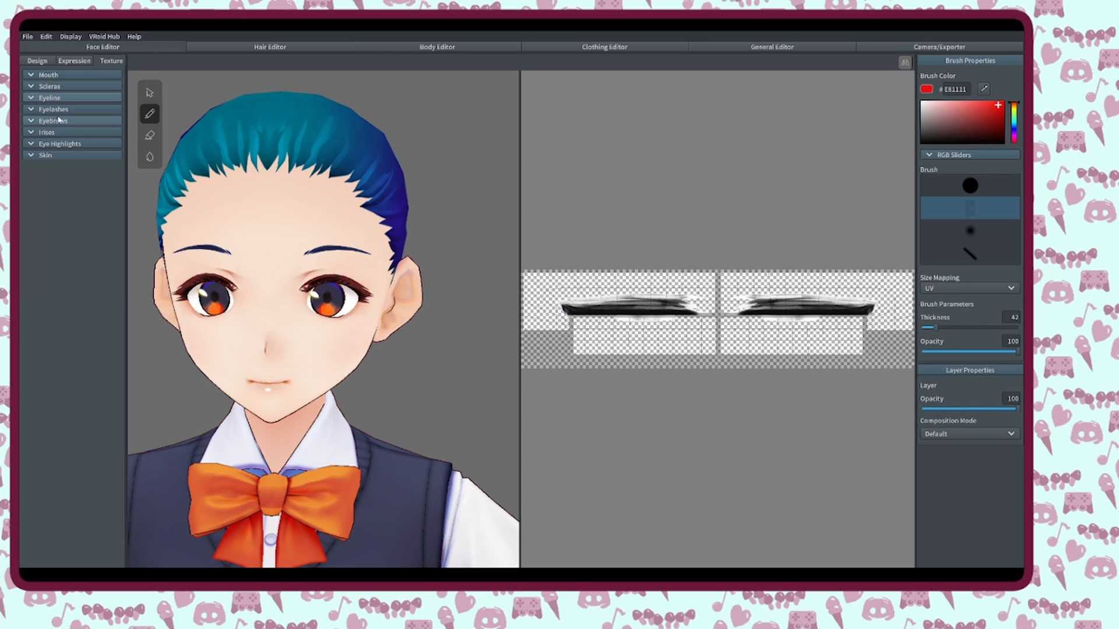
left_click(56, 121)
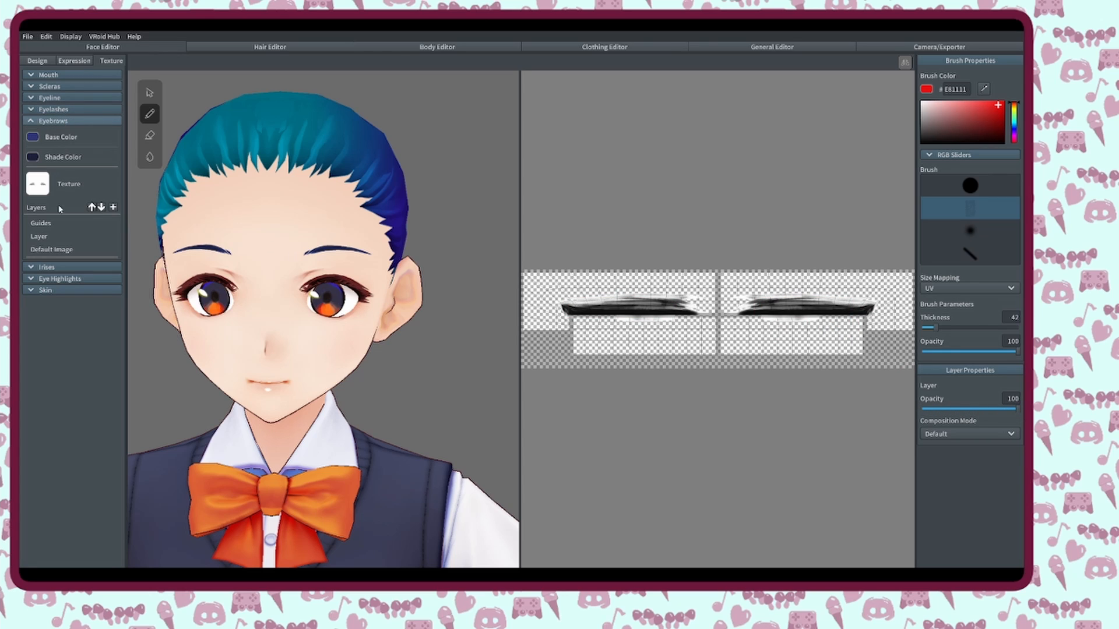
left_click(53, 251)
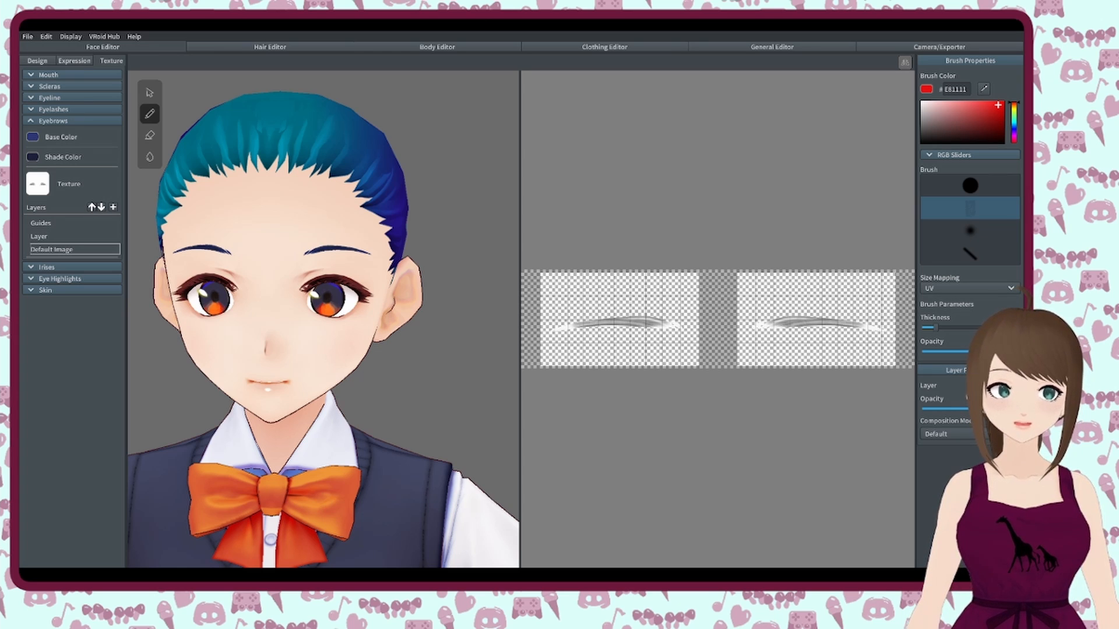
left_click(46, 267)
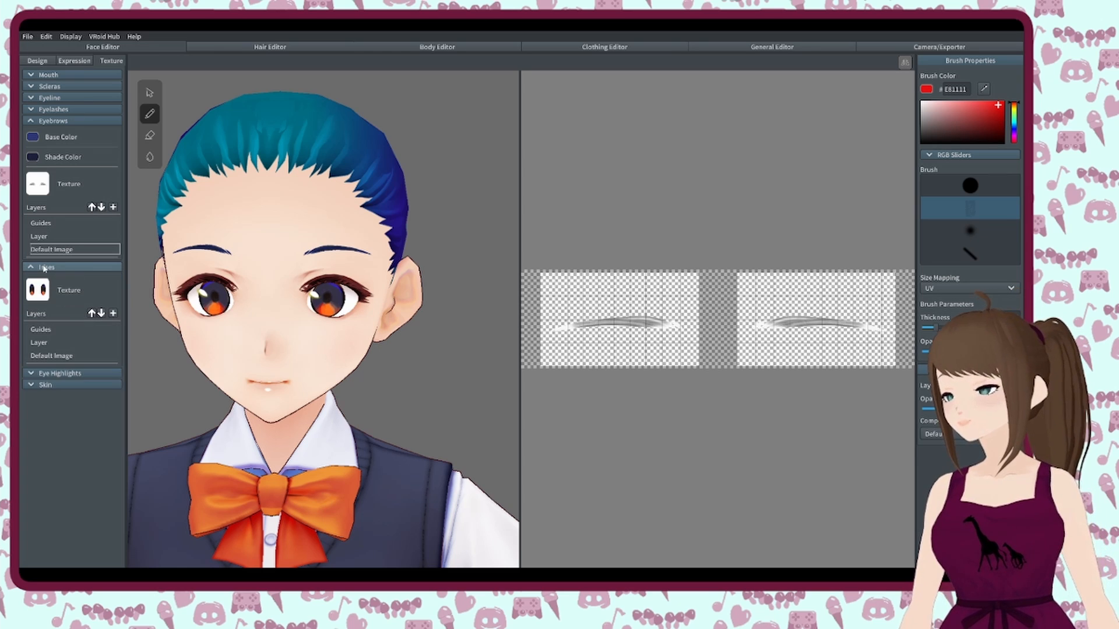
left_click(59, 355)
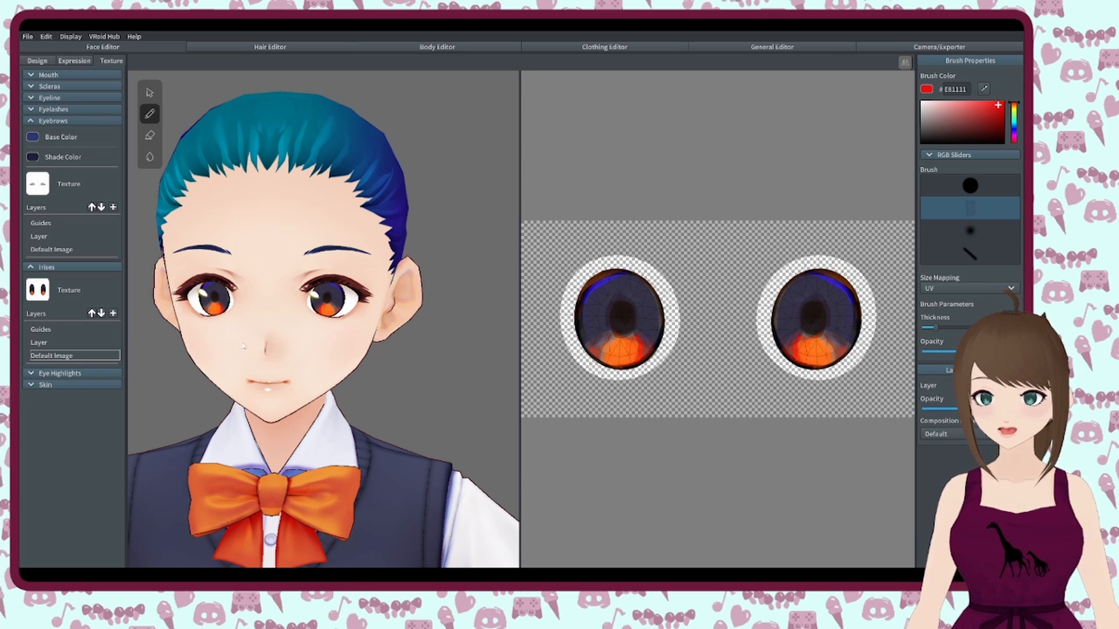
- Export the Default Image layer of the irises texture
right_click(96, 358)
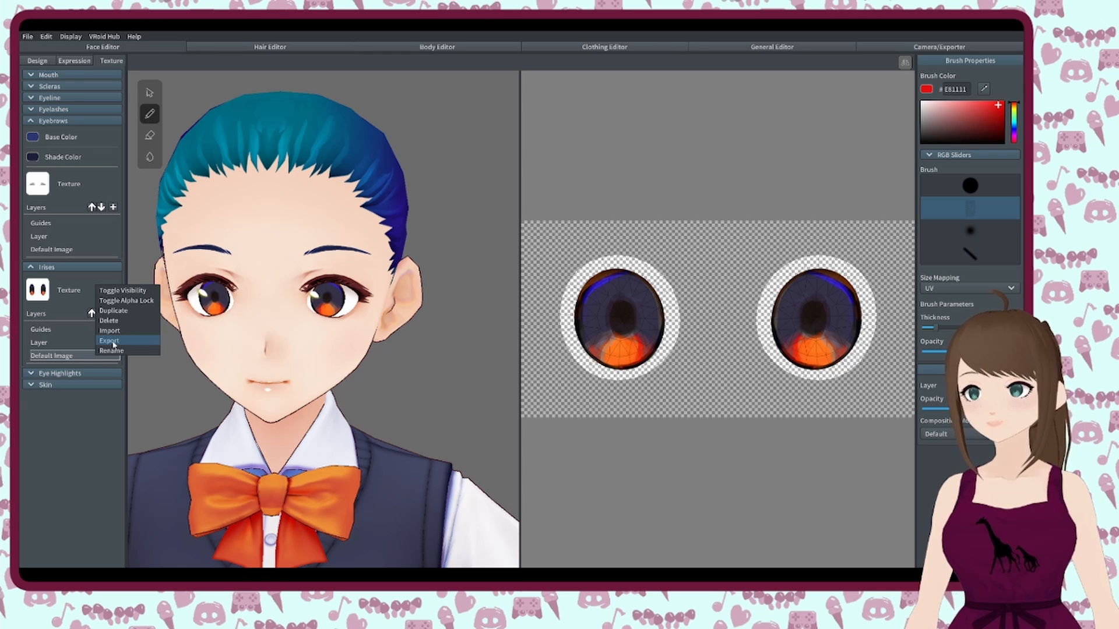
left_click(113, 342)
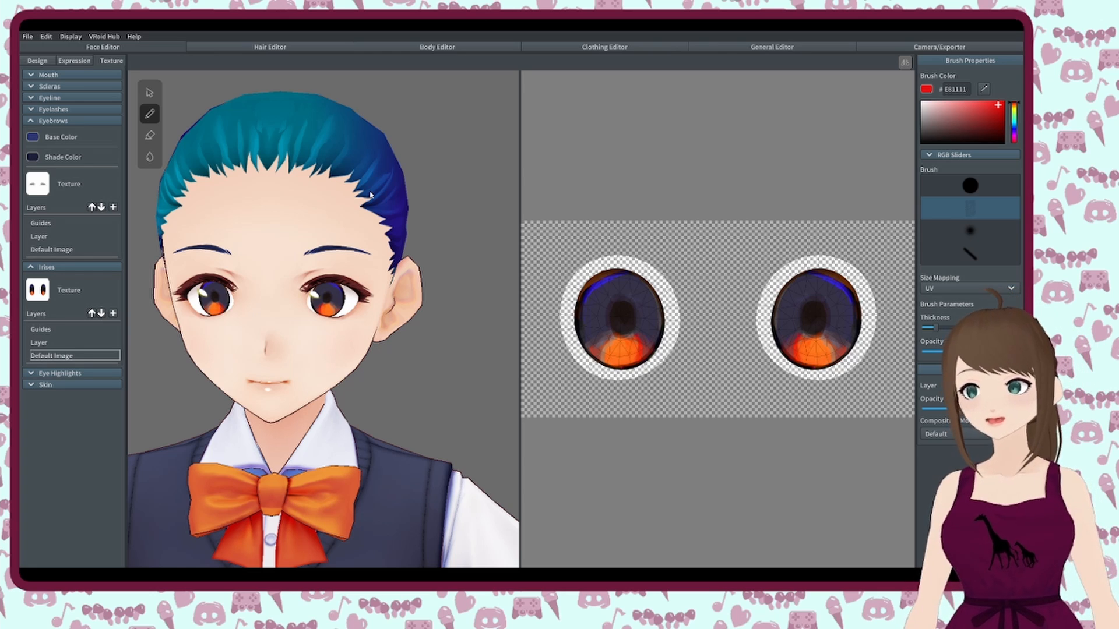
right_click(71, 355)
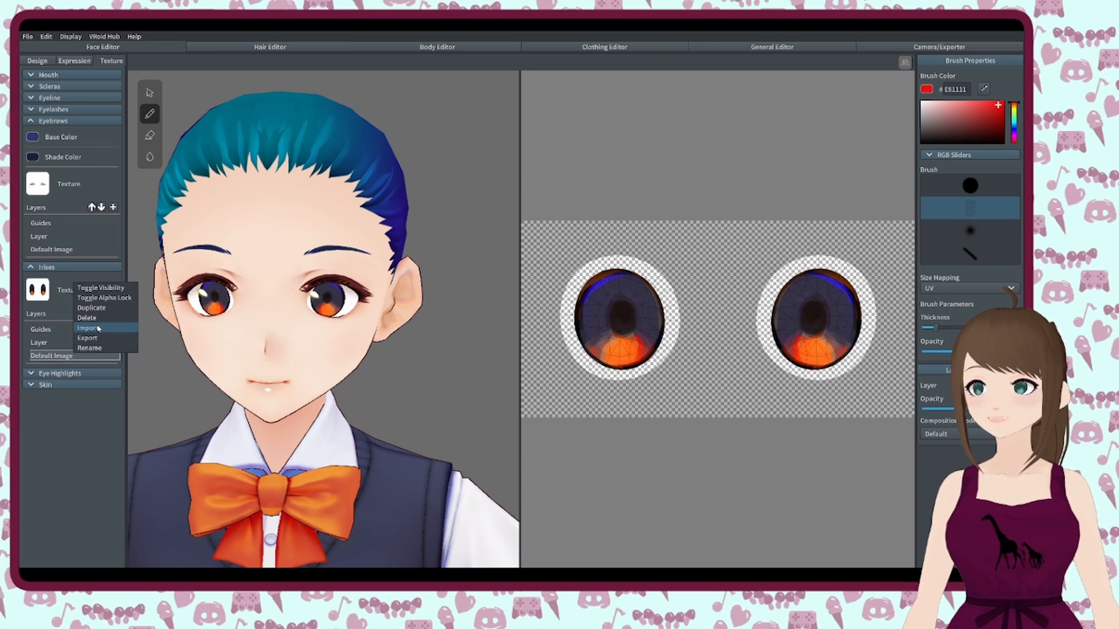
right_click(56, 357)
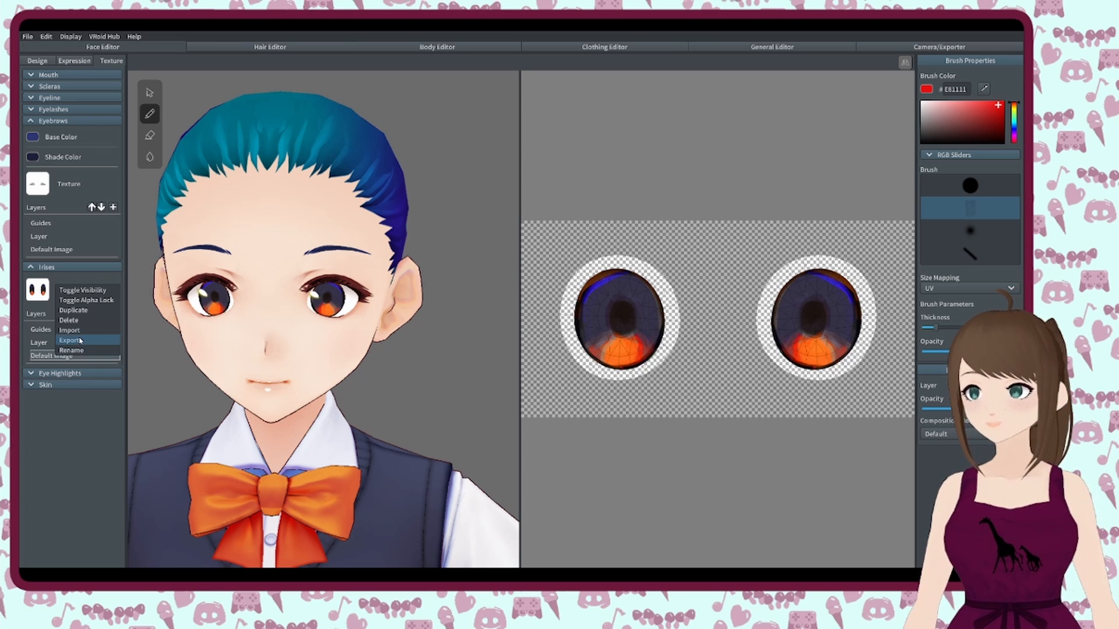
left_click(79, 340)
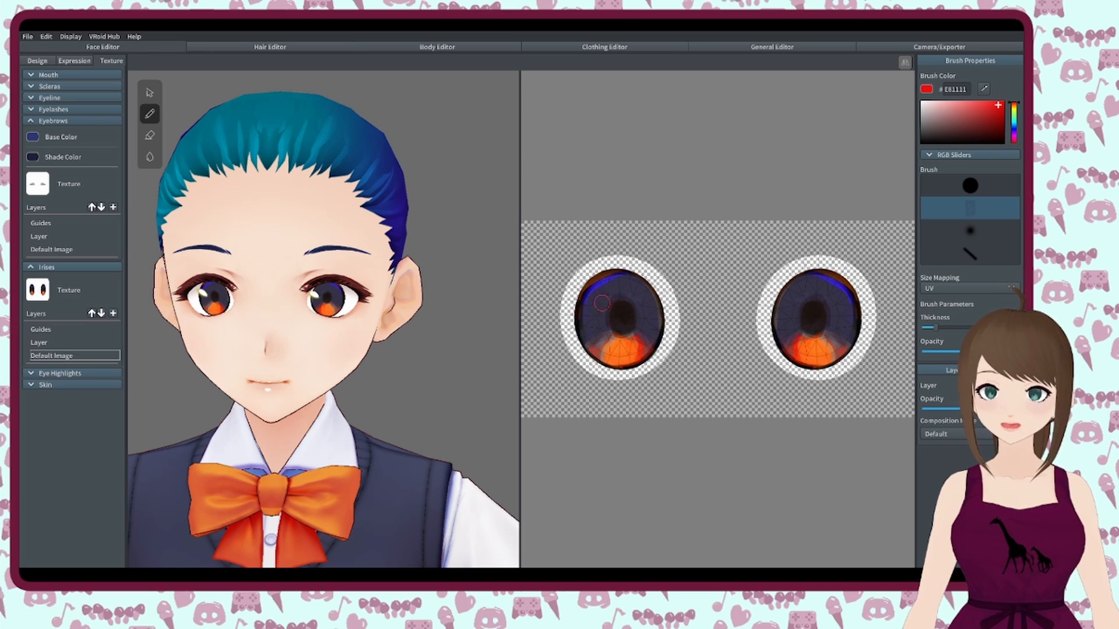
- Set Iris Width (Larger) to about 0.7, and raise Iris Width (Narrower) and Iris Height (Shorter) to a little over halfway
left_click(38, 60)
left_click(47, 90)
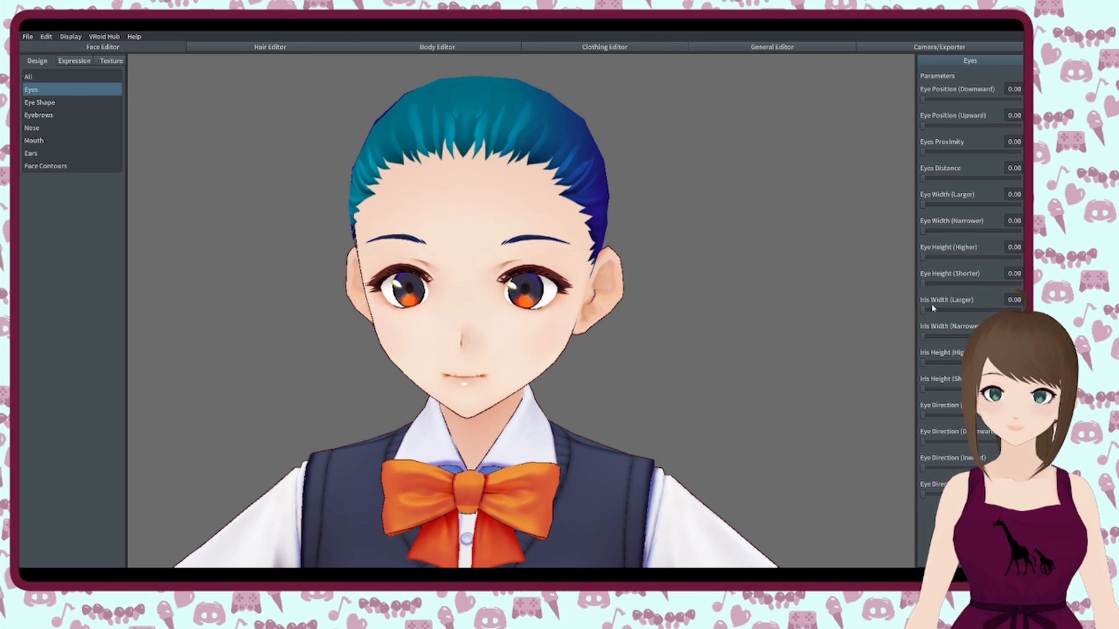
left_click_drag(924, 310, 992, 313)
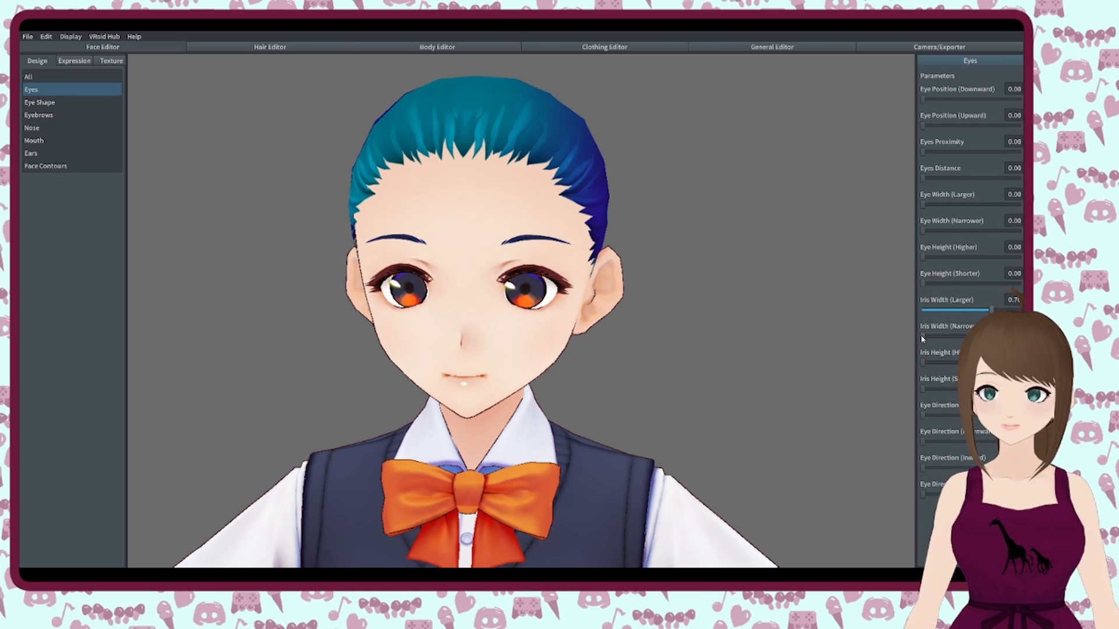
left_click_drag(922, 337, 985, 337)
left_click_drag(923, 390, 985, 389)
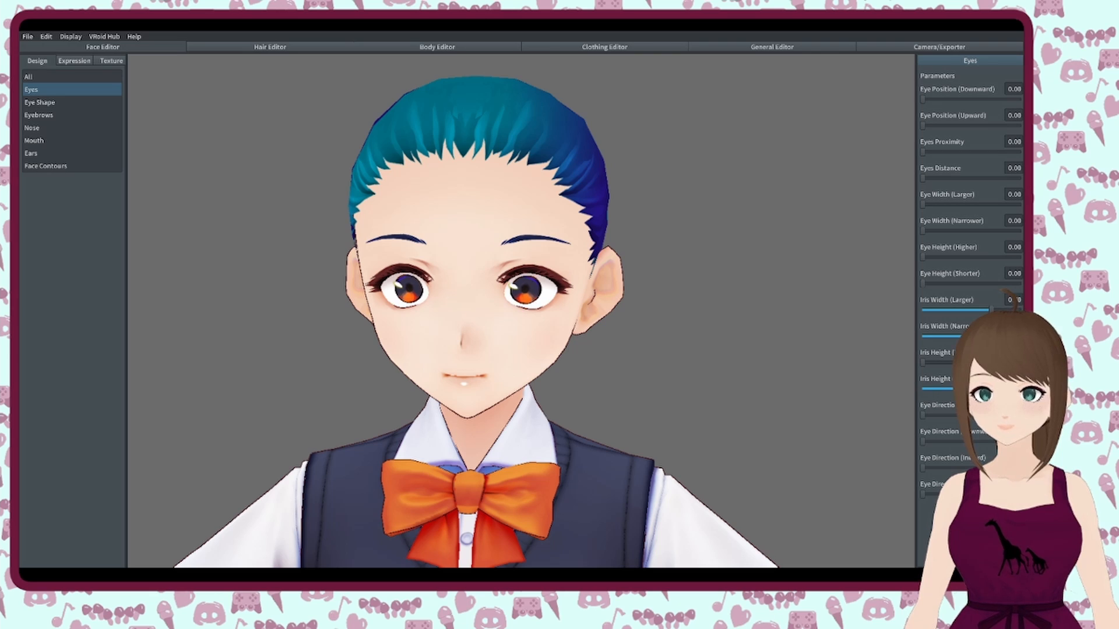
- Return to the face textures and show the Default Image layer of the irises
left_click(107, 63)
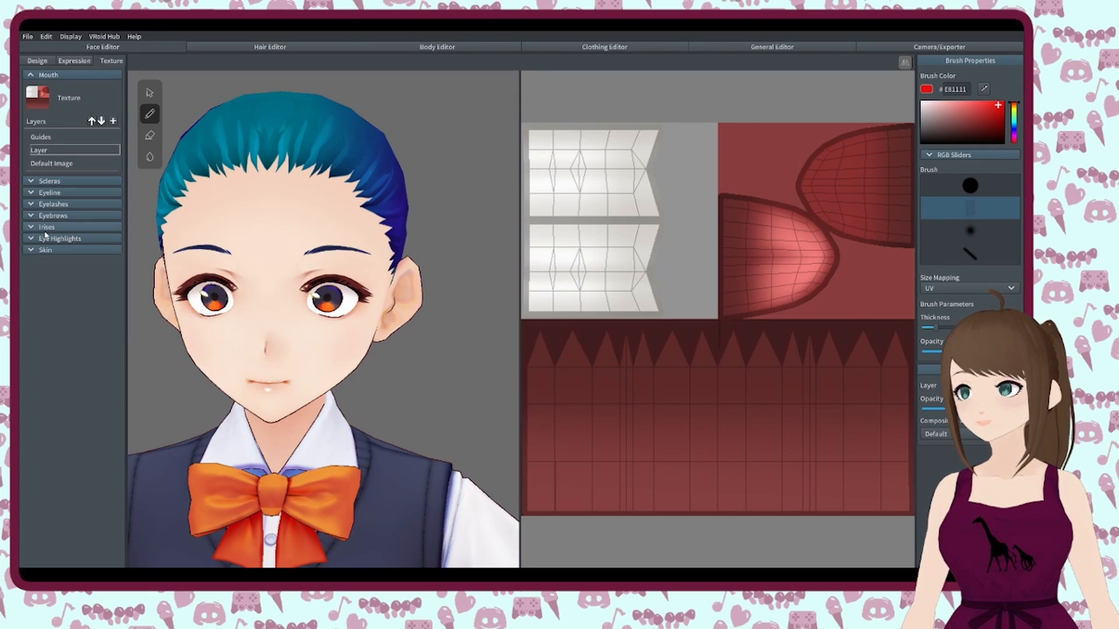
left_click(53, 228)
left_click(53, 316)
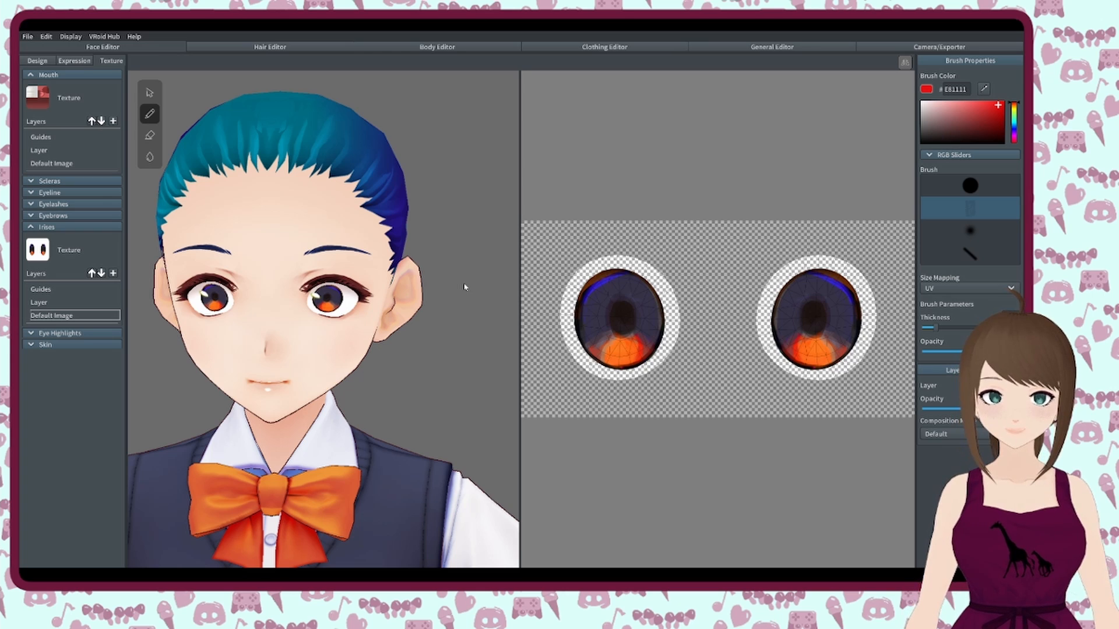
- Delete the Default Image layer from the eye highlights texture
left_click(53, 333)
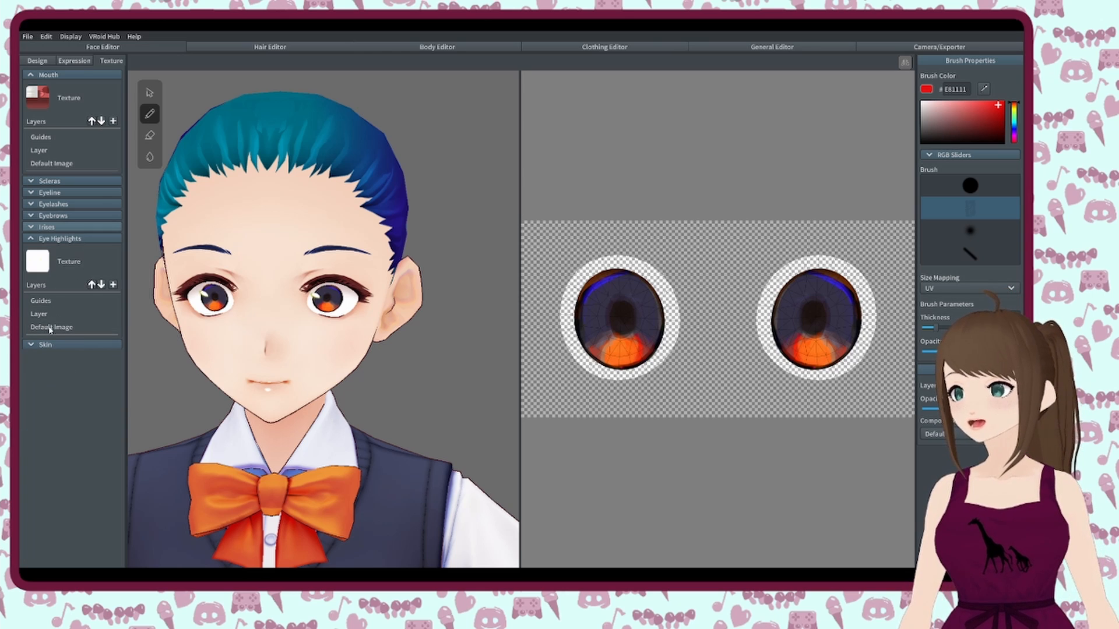
left_click(56, 330)
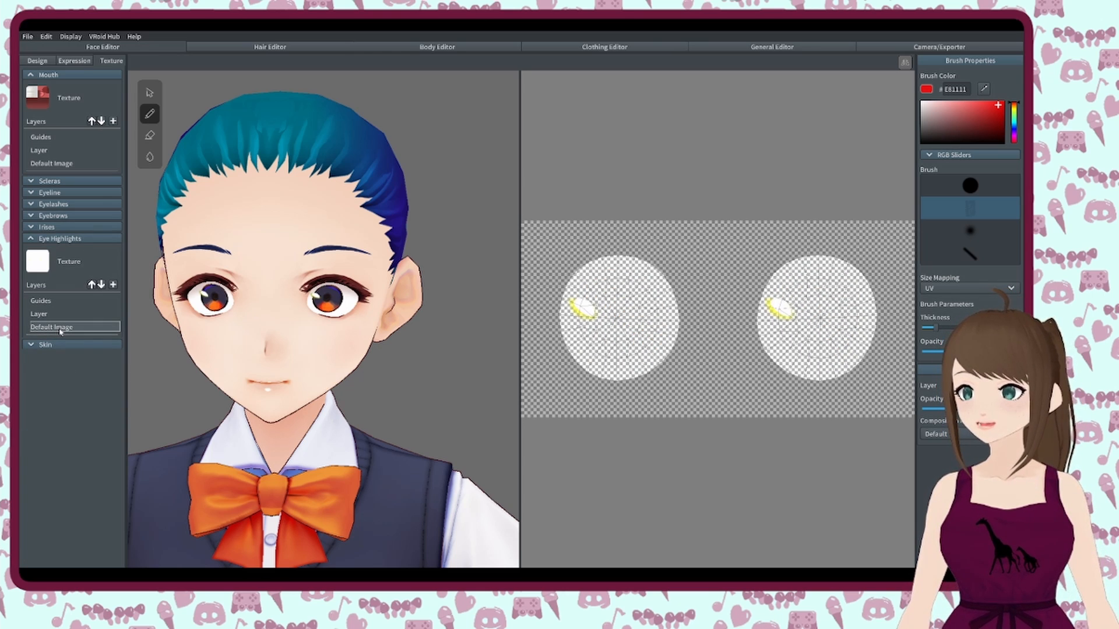
right_click(60, 331)
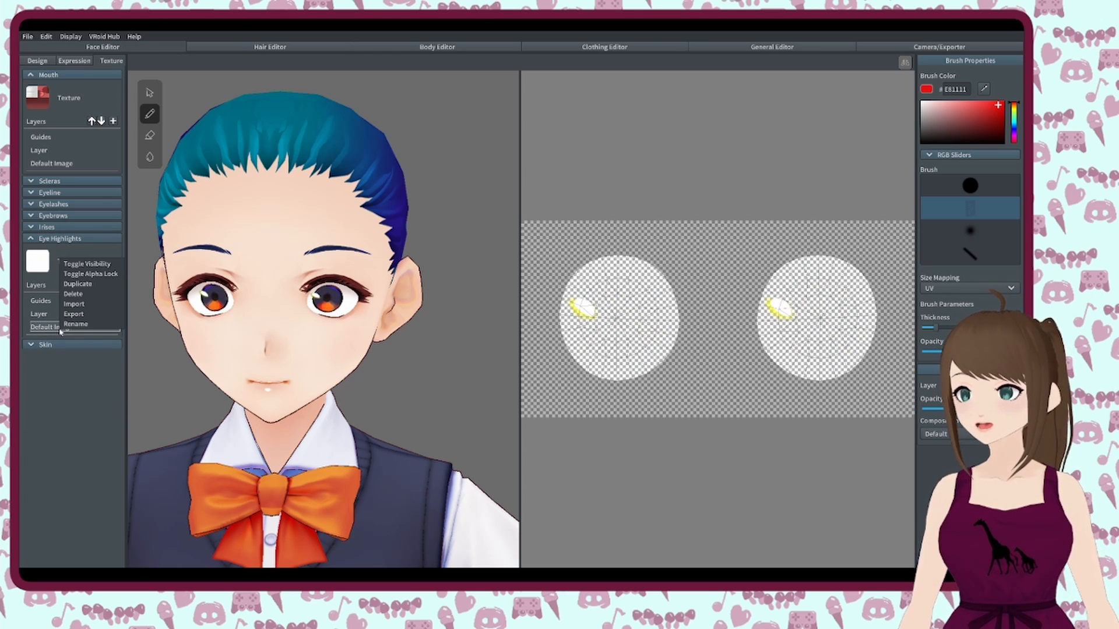
left_click(73, 293)
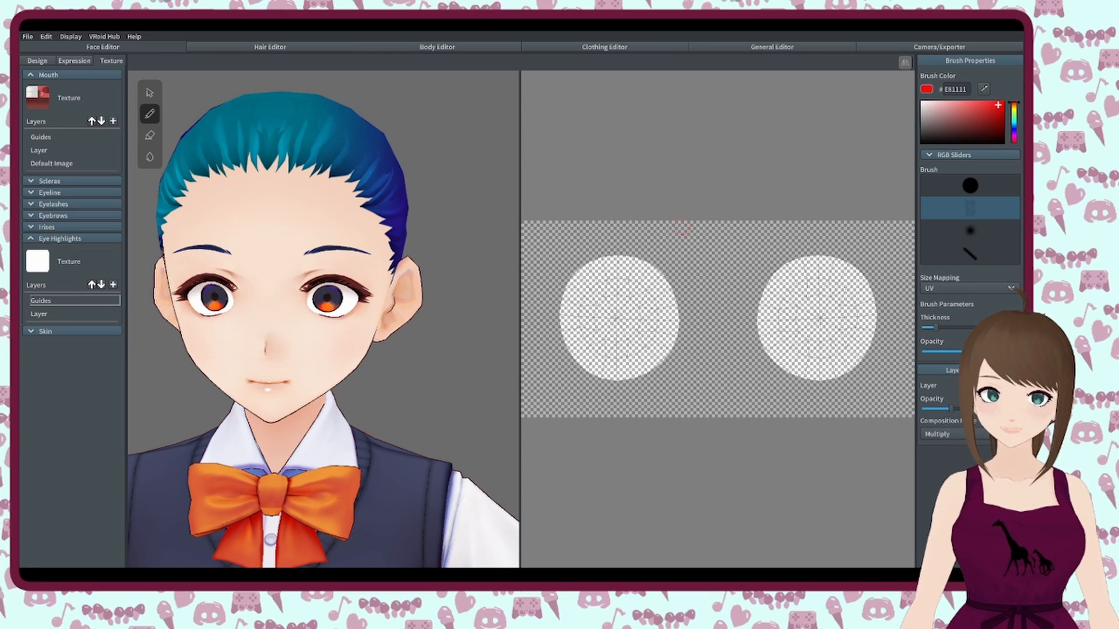
- Paint mirrored white #FFFFFF round highlights near the upper outer edge of both eyes on Layer, using the hard round brush
left_click(920, 102)
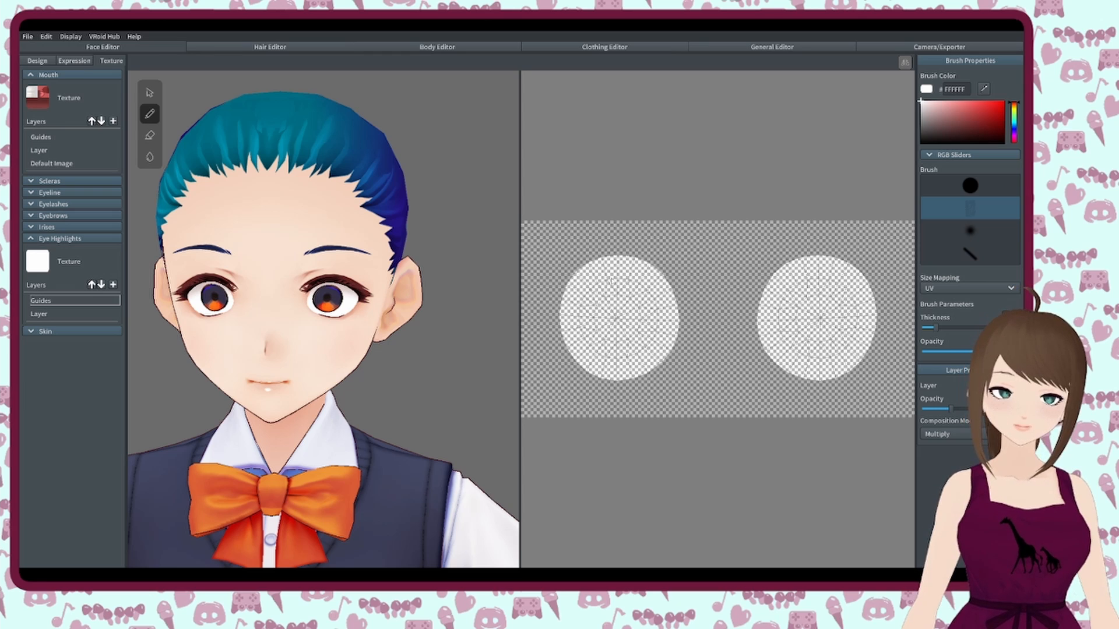
left_click(904, 64)
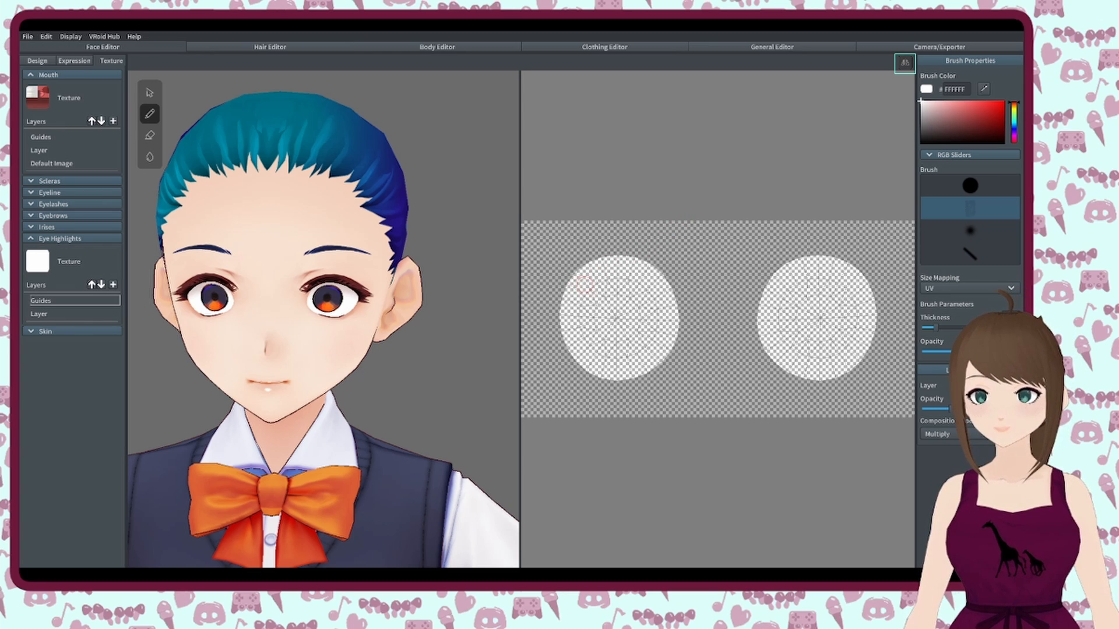
left_click(971, 194)
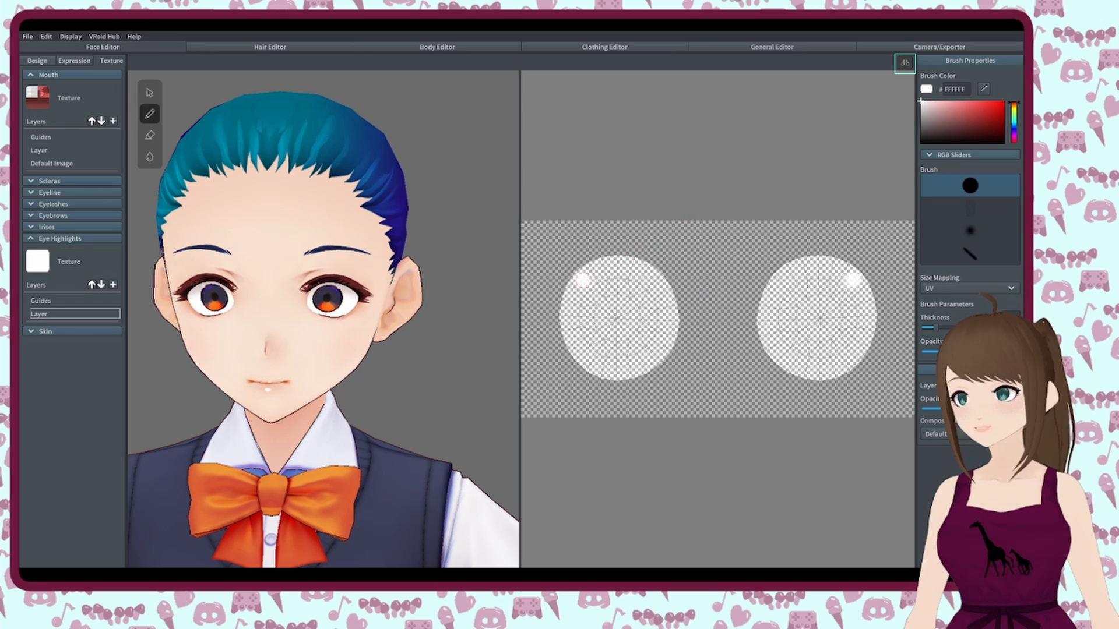
left_click_drag(581, 277, 585, 282)
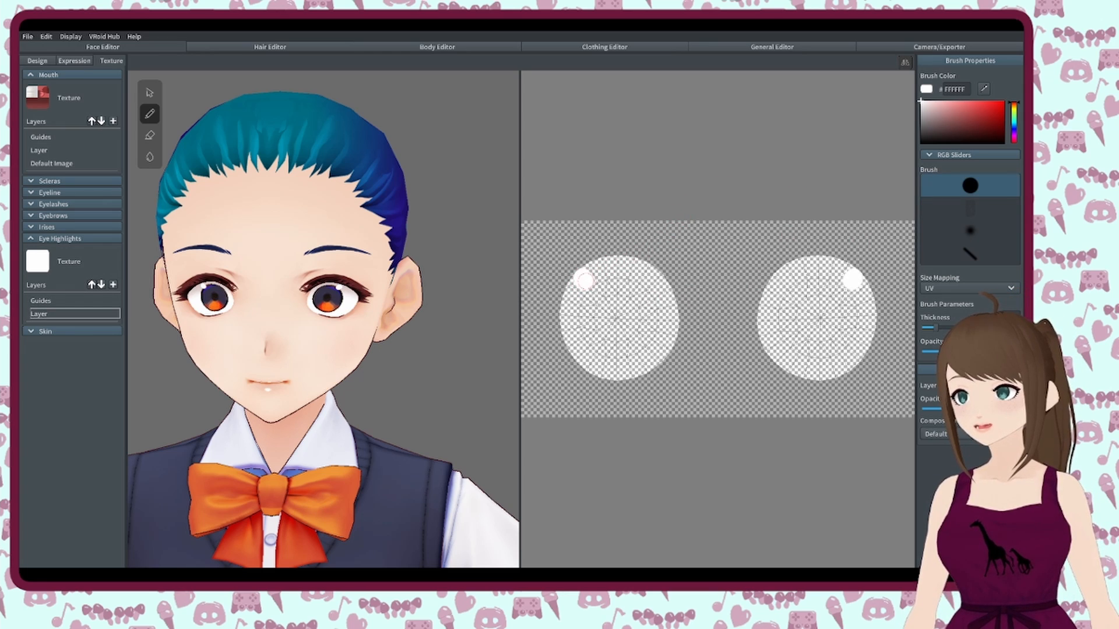
right_click_drag(367, 361, 402, 338)
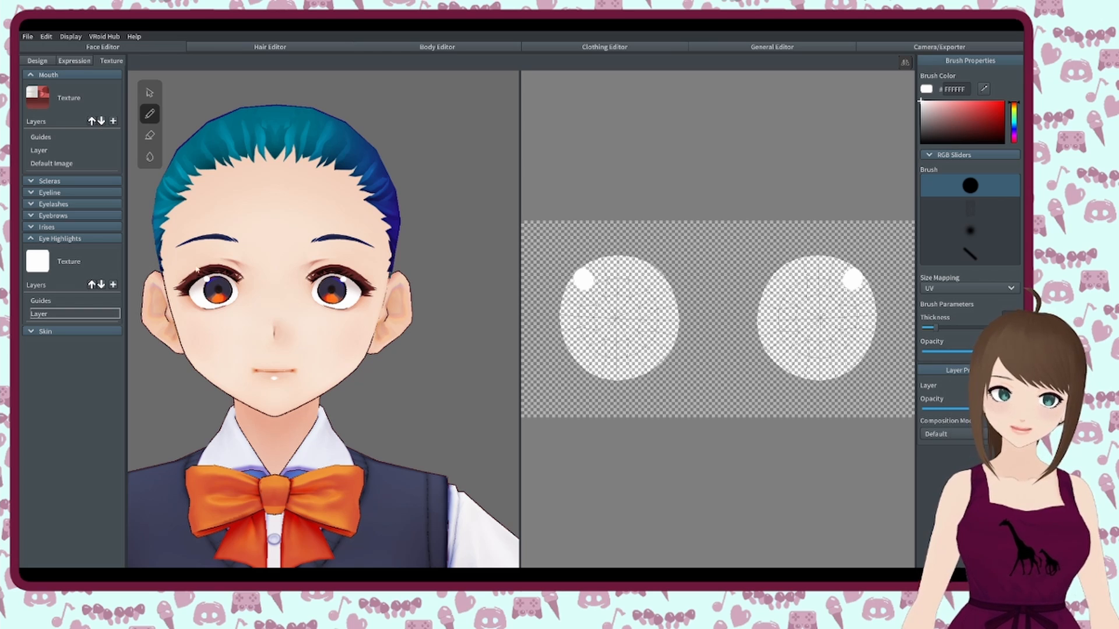
- Open the skin texture's Default Image layer and set the brush color to light peach #FFDBBD
left_click(58, 238)
left_click(45, 250)
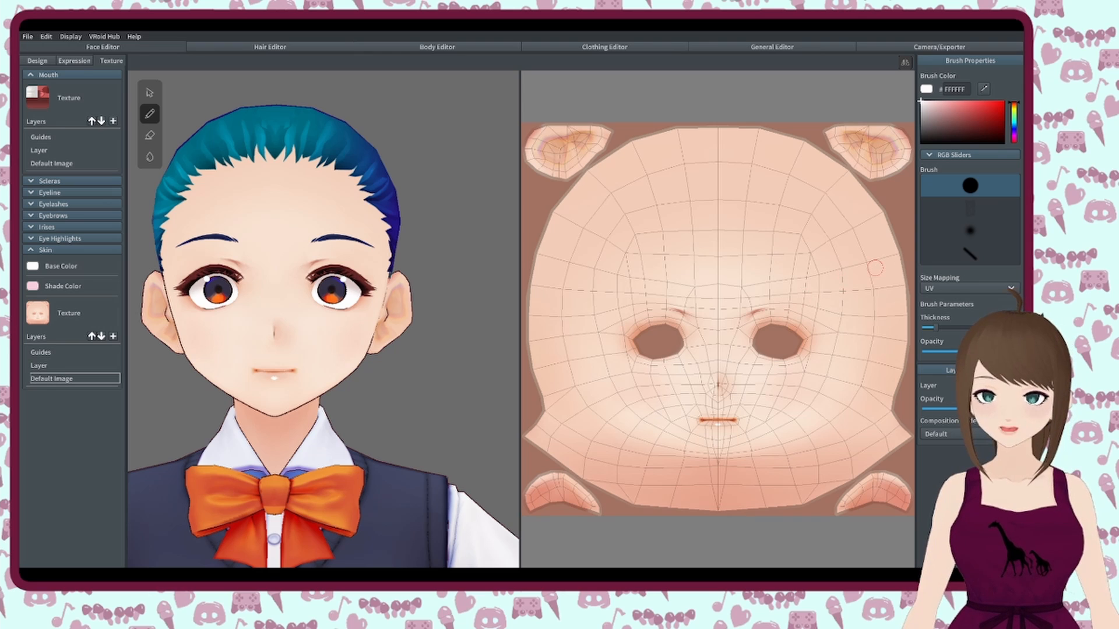
scroll(726, 300, "down", 1)
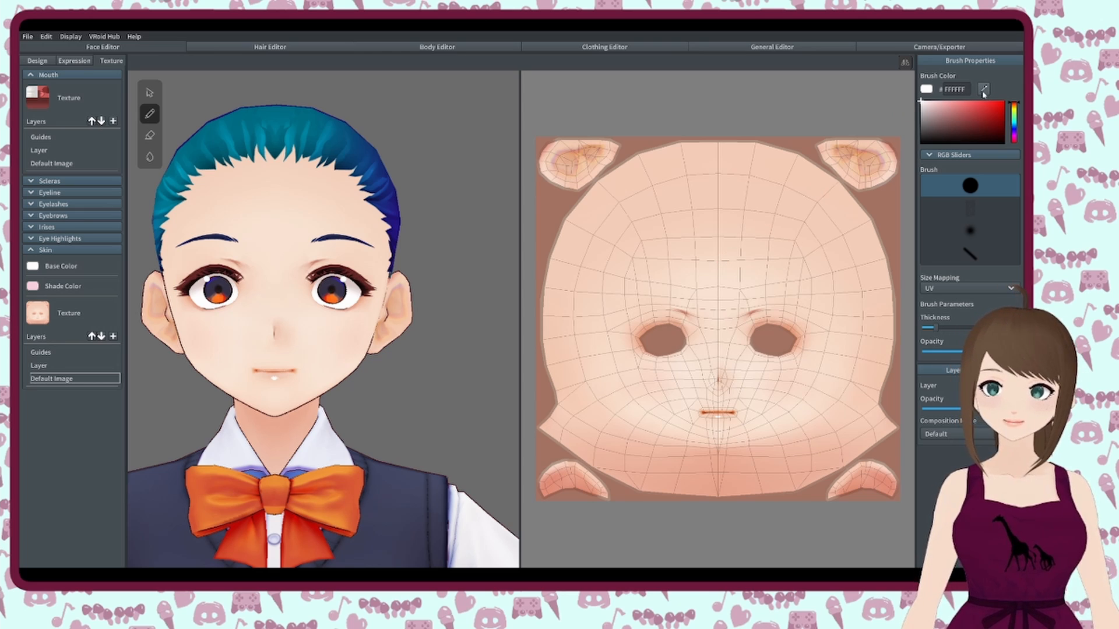
left_click(1014, 110)
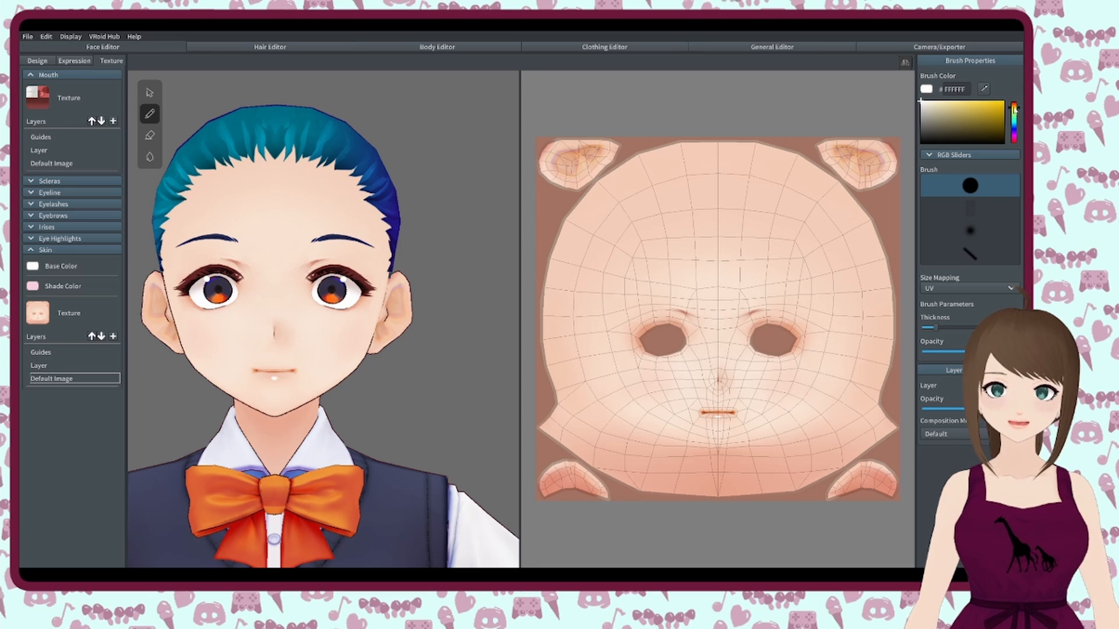
left_click(1015, 106)
left_click_drag(971, 105, 943, 101)
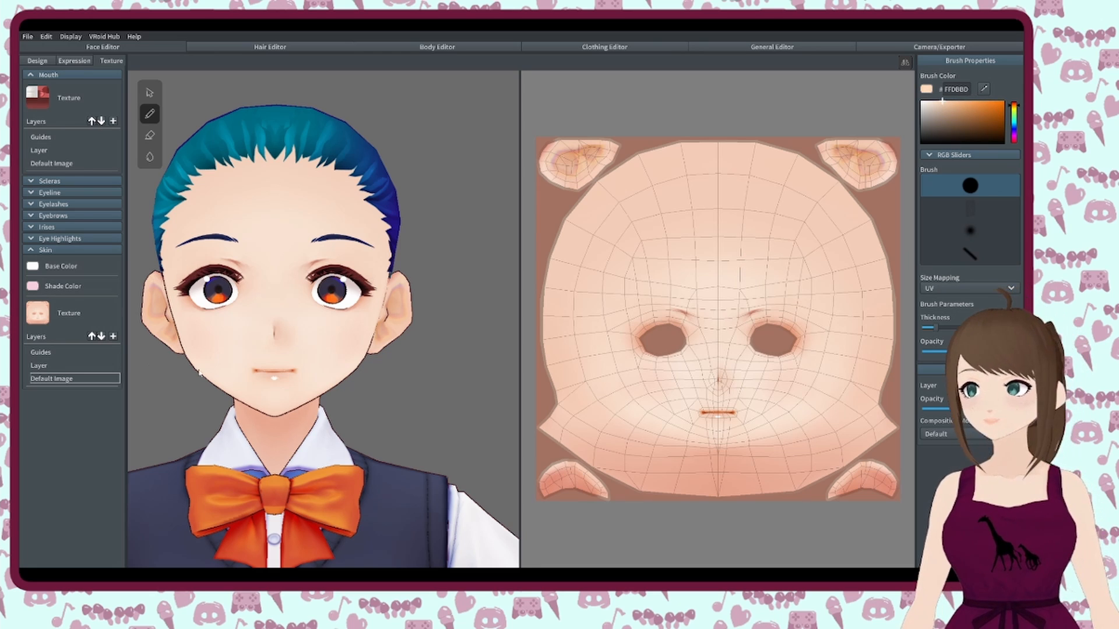
- Enlarge the brush and paint over the whole skin texture, including the face and ears, with the light peach color
left_click_drag(936, 327, 975, 327)
mouse_move(661, 176)
left_mouse_down()
mouse_move(810, 173)
mouse_move(641, 215)
mouse_move(751, 262)
mouse_move(804, 338)
mouse_move(571, 419)
mouse_move(869, 466)
mouse_move(638, 498)
mouse_move(550, 450)
mouse_move(597, 164)
mouse_move(565, 278)
left_mouse_up()
mouse_move(627, 364)
left_mouse_down()
mouse_move(554, 390)
mouse_move(644, 467)
mouse_move(629, 426)
left_mouse_up()
left_click(561, 154)
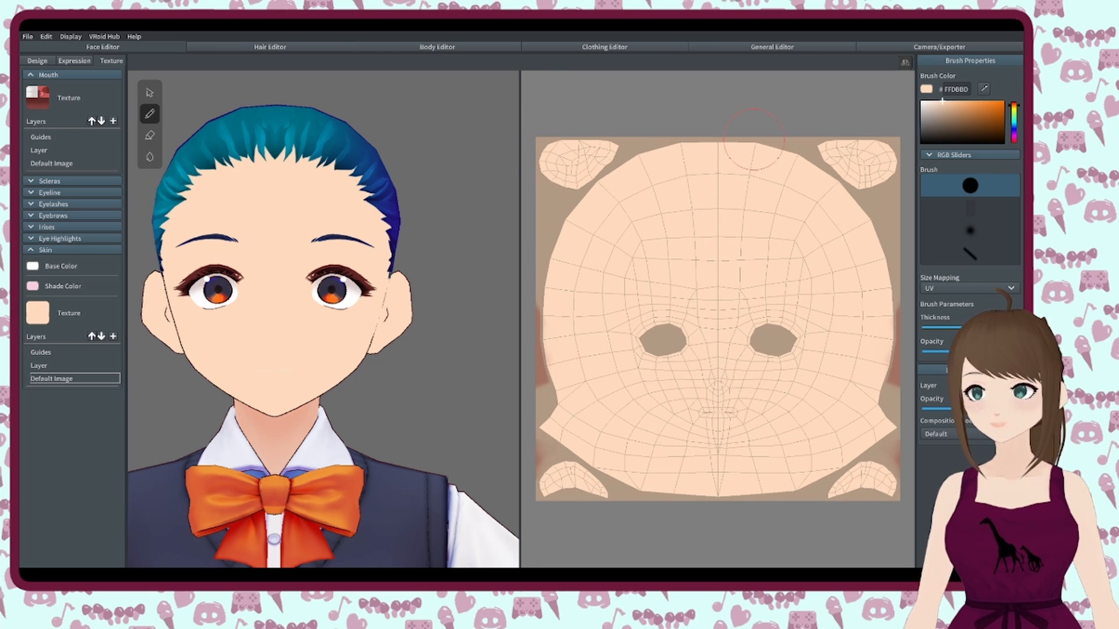
- Set the brush color to #F8C9A2 and paint a darker band along the jaw, sides and forehead of the skin texture
left_click(950, 105)
left_click(950, 104)
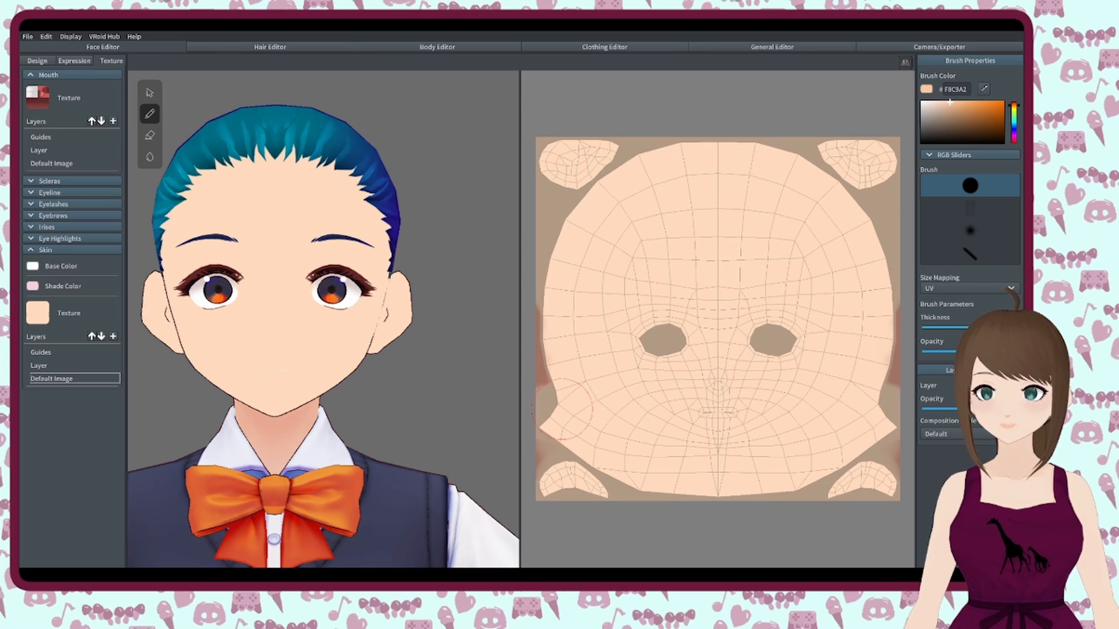
mouse_move(579, 408)
left_mouse_down()
mouse_move(577, 429)
mouse_move(718, 477)
left_mouse_up()
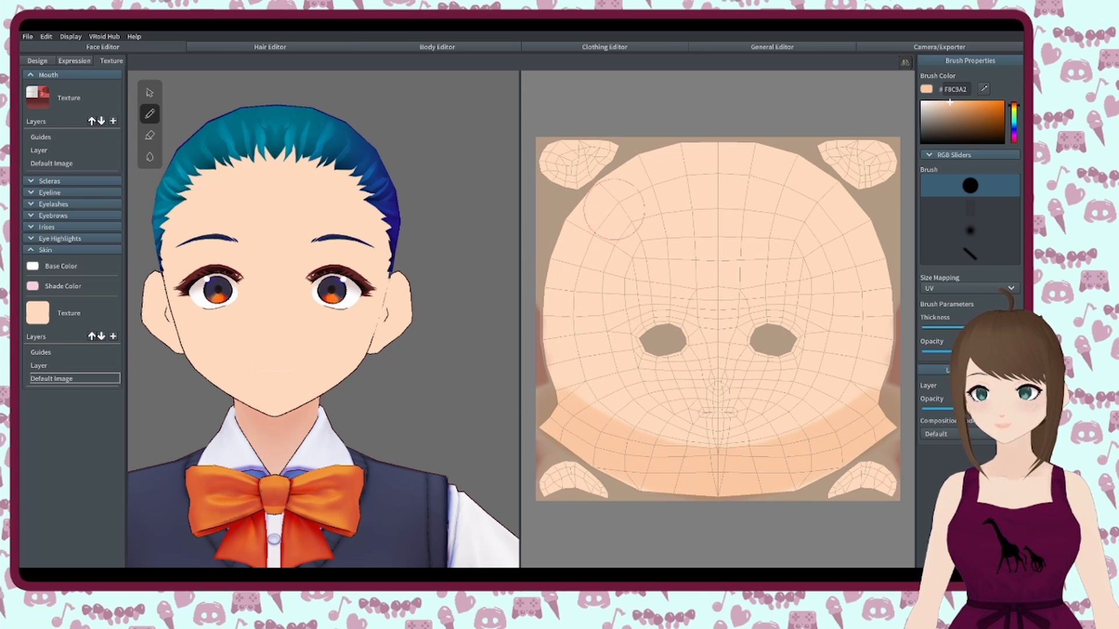
mouse_move(707, 152)
left_mouse_down()
mouse_move(661, 168)
mouse_move(612, 211)
mouse_move(580, 279)
mouse_move(581, 402)
left_mouse_up()
right_click_drag(419, 418, 321, 420)
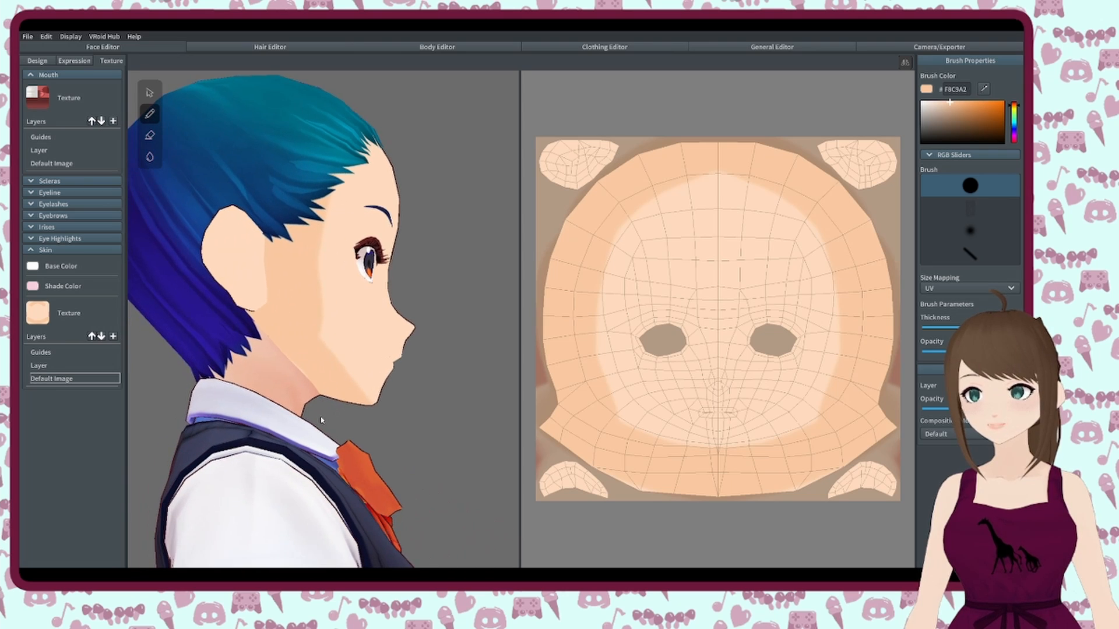
- Blend the boundary between the two skin tones around the face using the soft round brush and the Blur tool
left_click(970, 231)
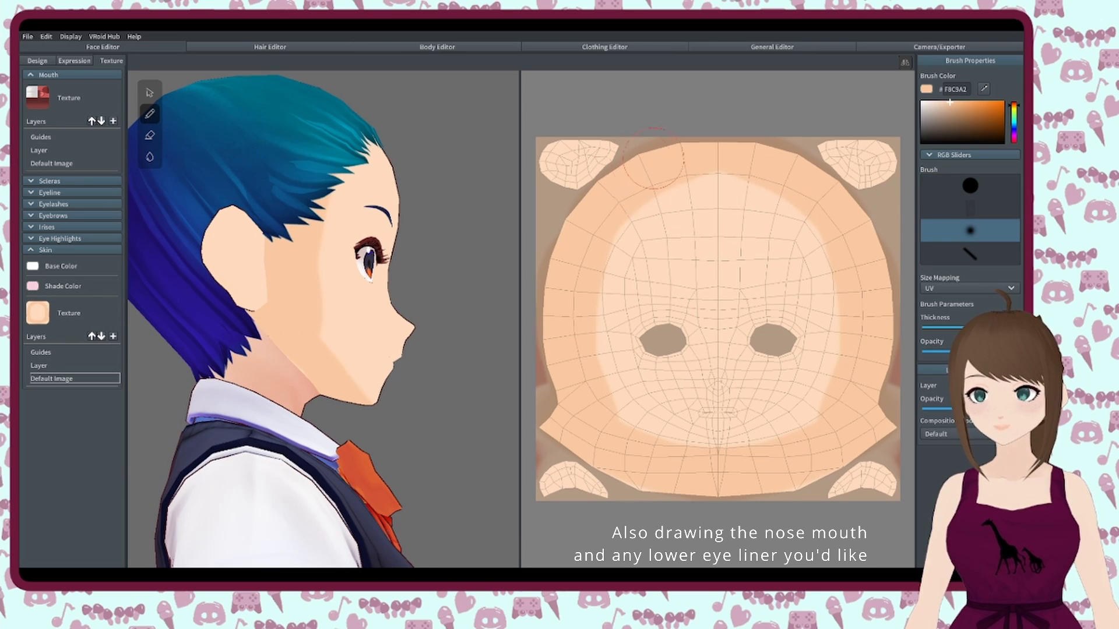
mouse_move(558, 347)
left_mouse_down()
mouse_move(648, 200)
mouse_move(611, 447)
mouse_move(551, 343)
left_mouse_up()
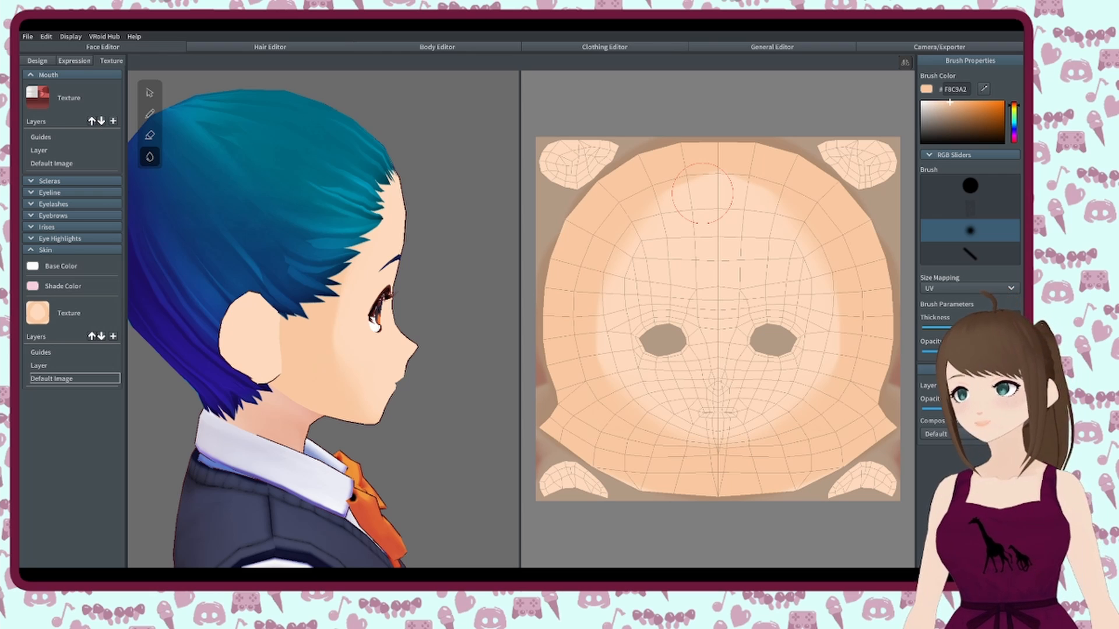
right_click_drag(475, 373, 336, 400)
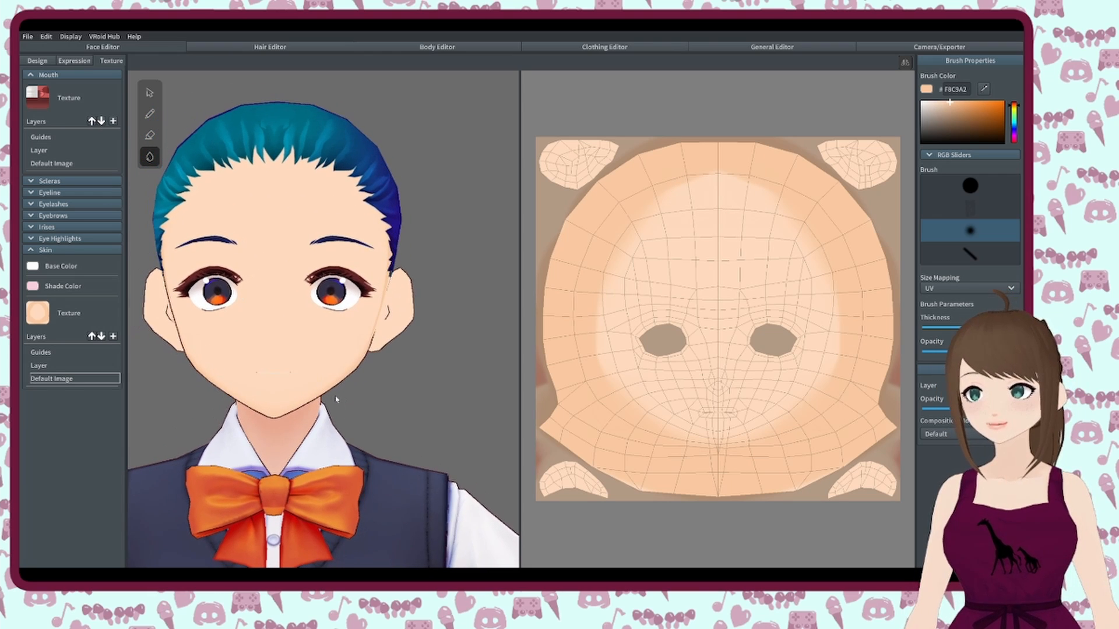
scroll(293, 349, "down", 5)
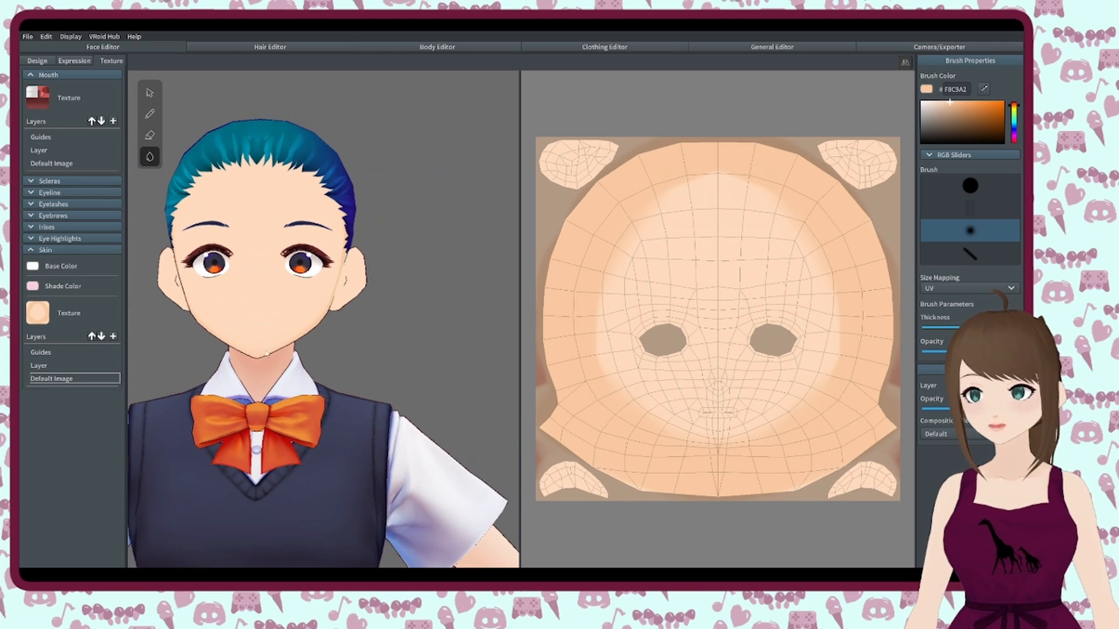
middle_click_drag(231, 341, 271, 352)
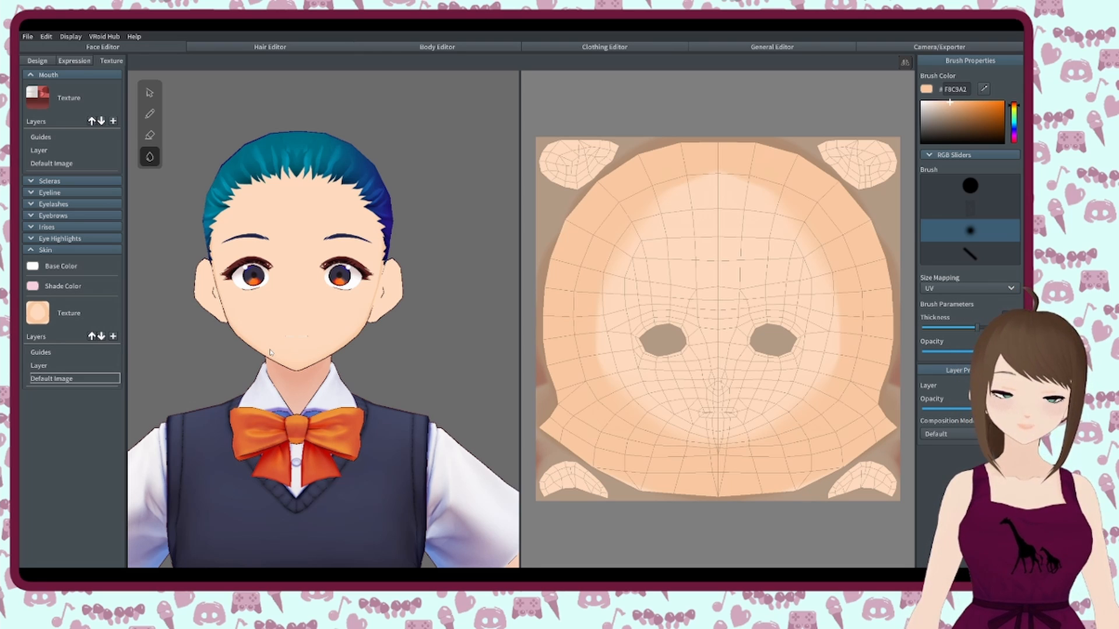
left_click(150, 93)
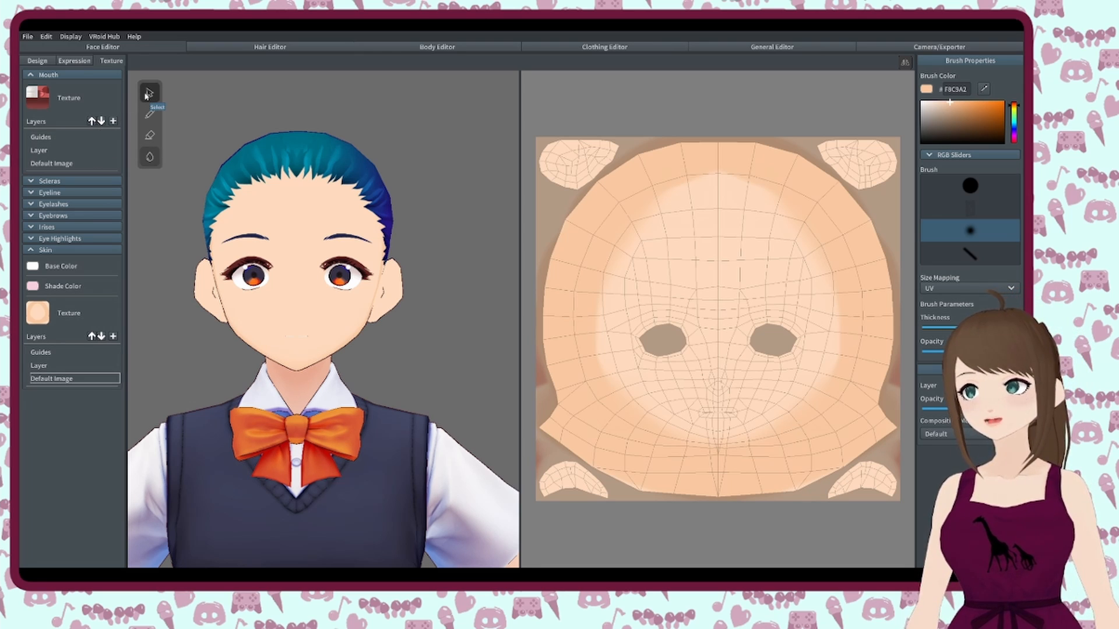
- Switch to the Hair Editor and view the list of available hair presets
left_click(246, 46)
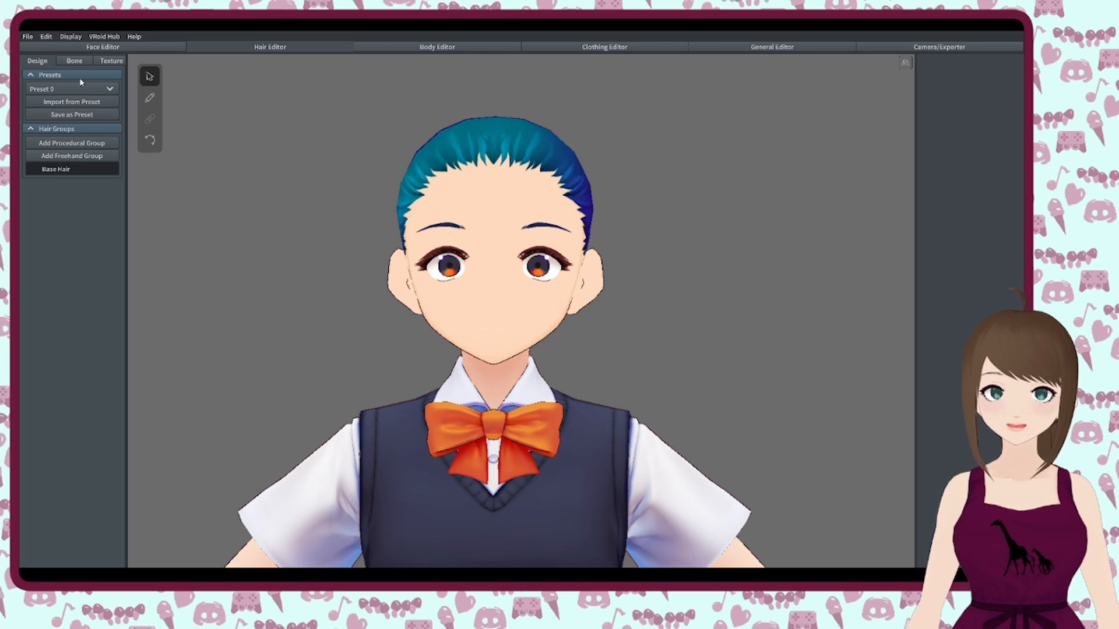
left_click(98, 89)
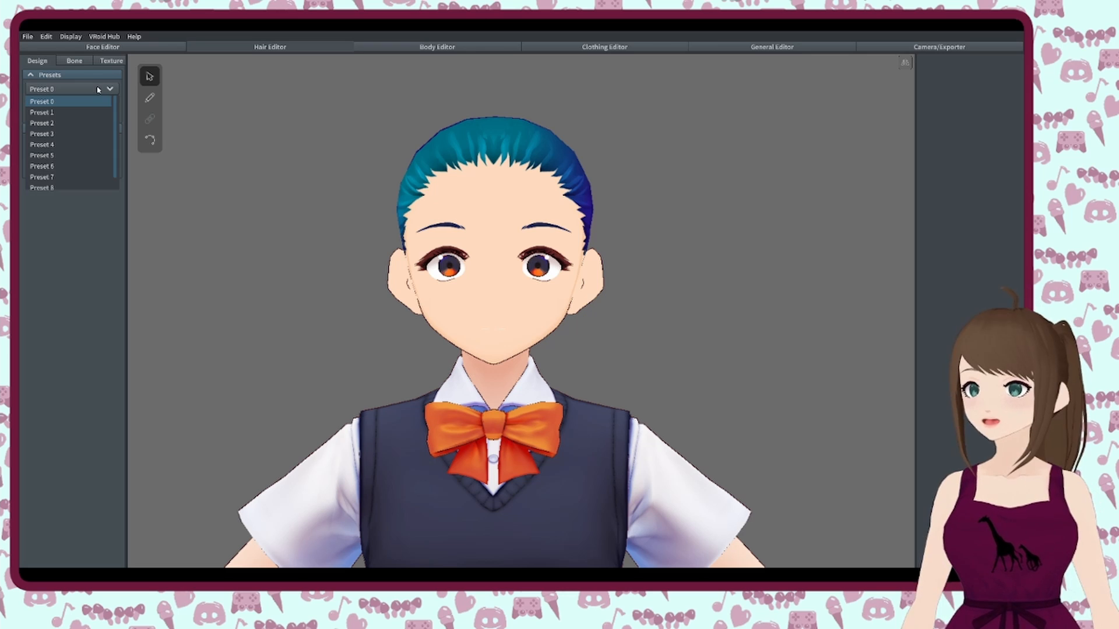
left_click(98, 89)
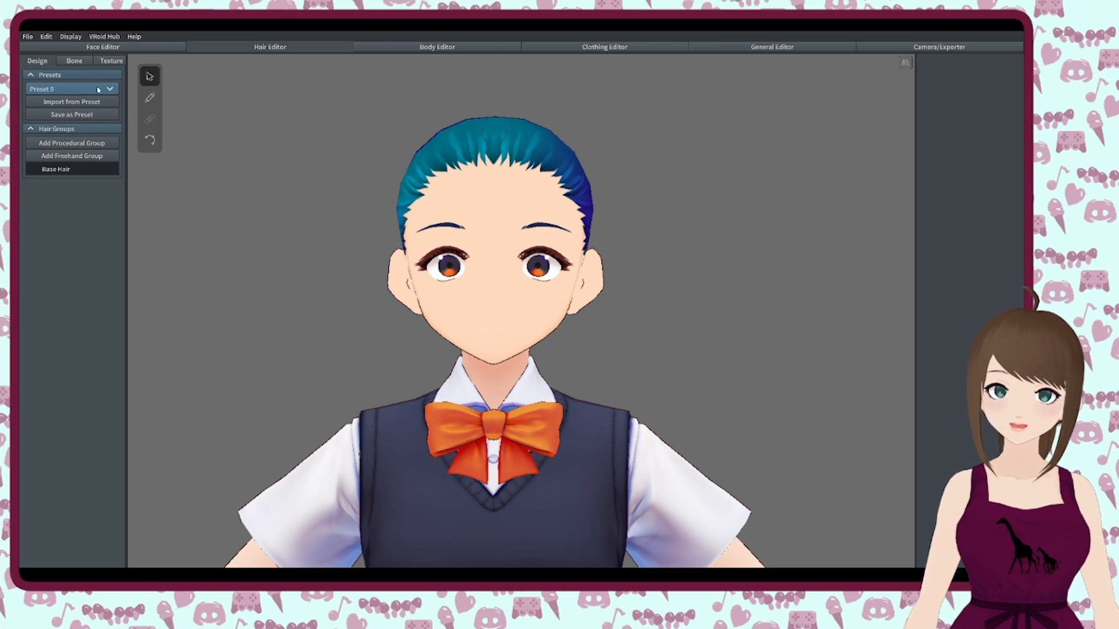
left_click(97, 89)
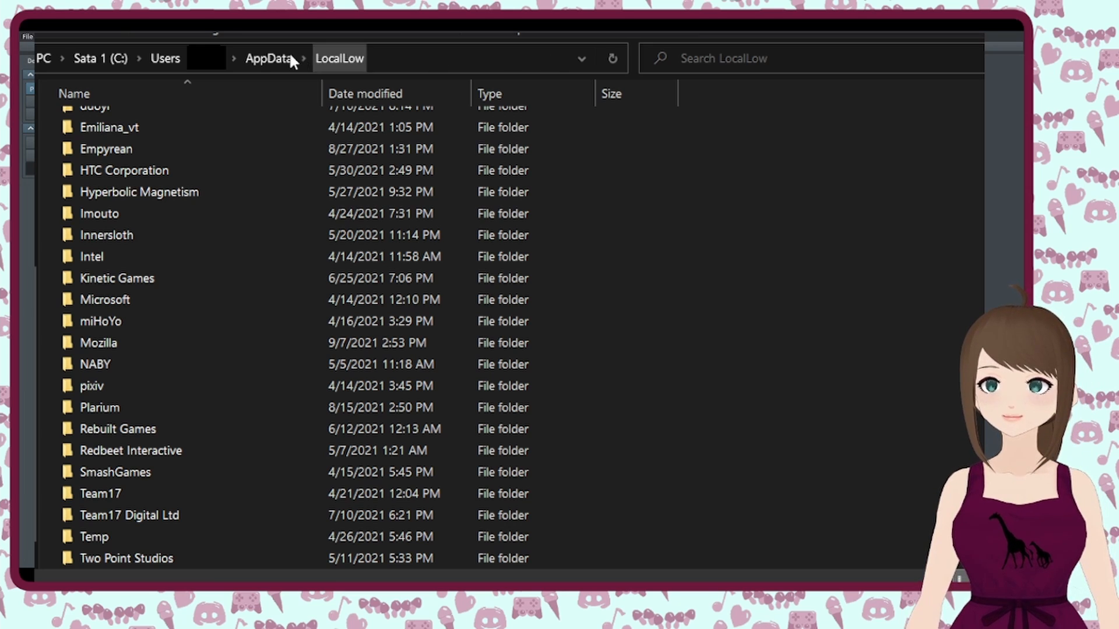
- In File Explorer, visit AppData's Roaming folder, go back up, and browse through LocalLow, pixiv and VRoidStudio into the hair_presets folder
left_click(266, 57)
double_click(172, 166)
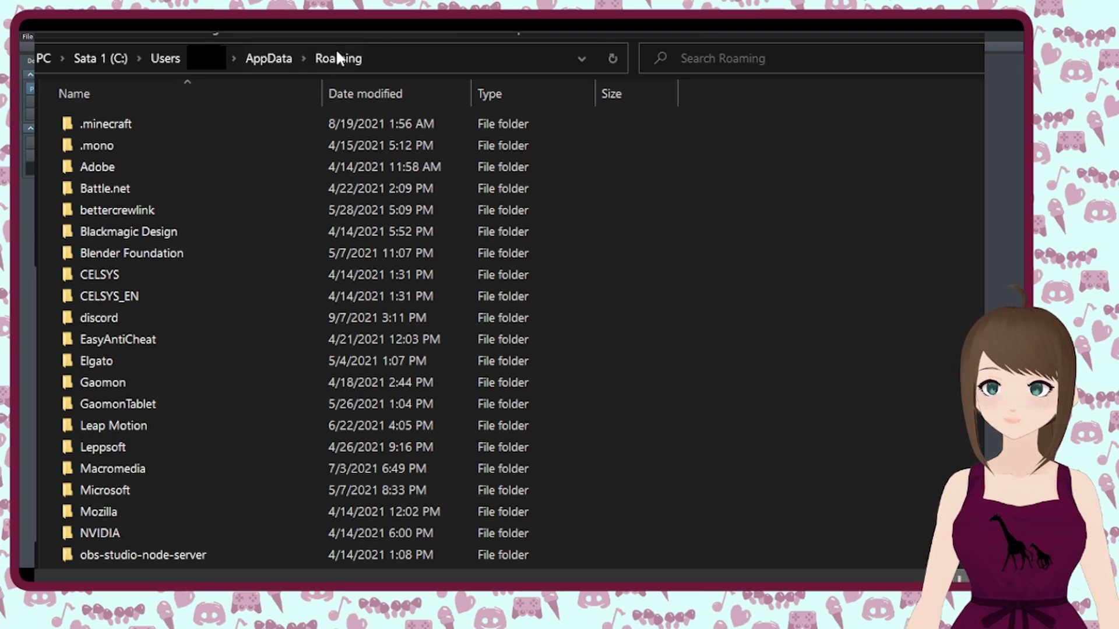
left_click(271, 59)
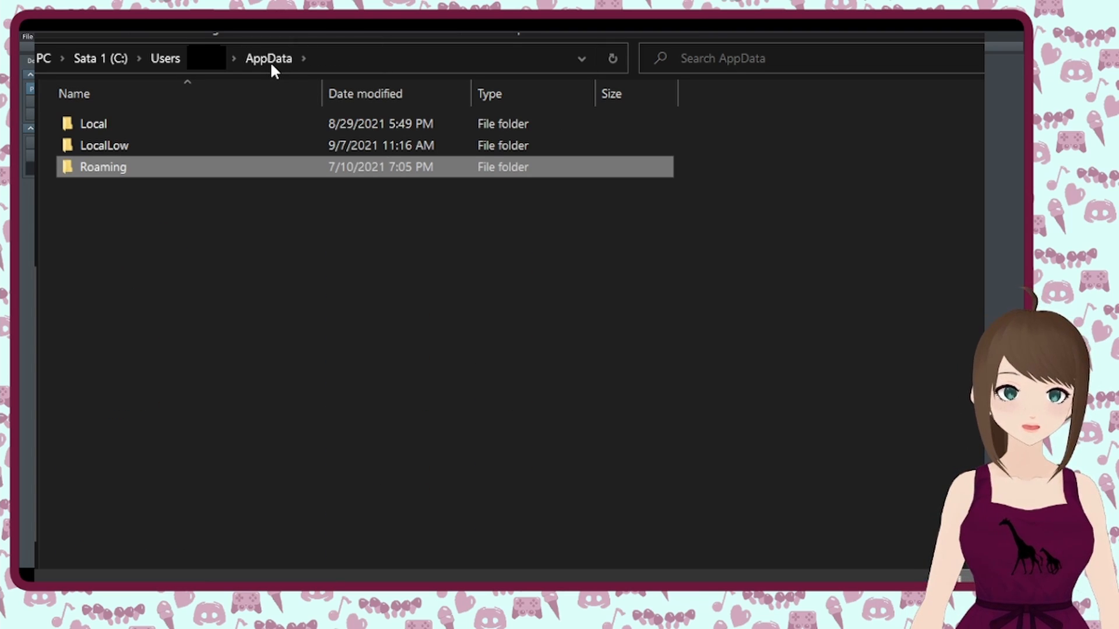
double_click(150, 147)
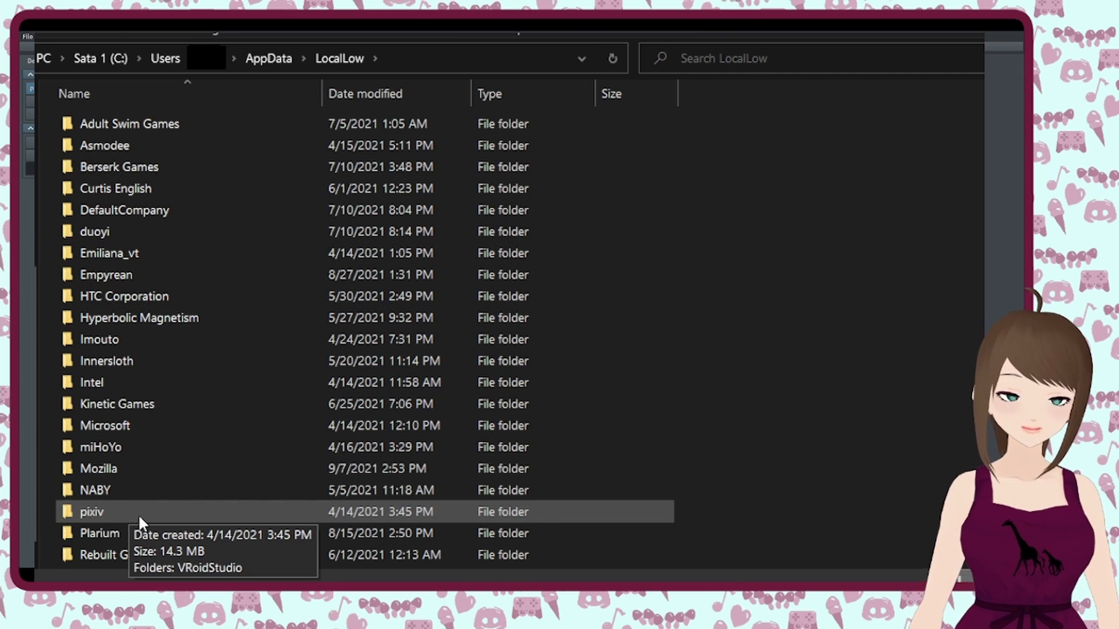
double_click(169, 513)
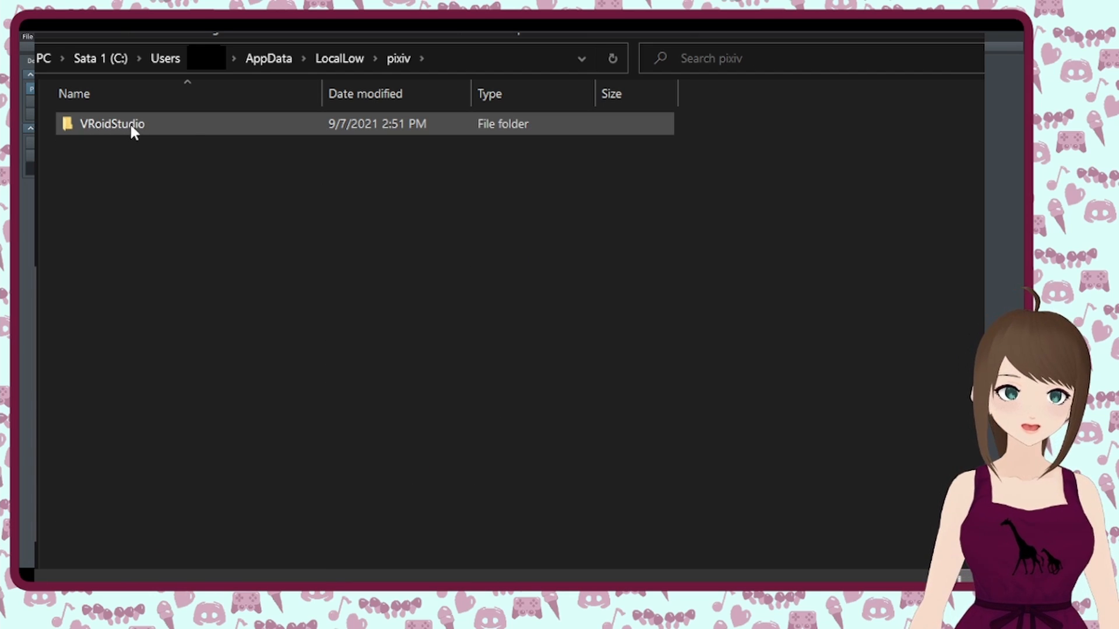
double_click(190, 124)
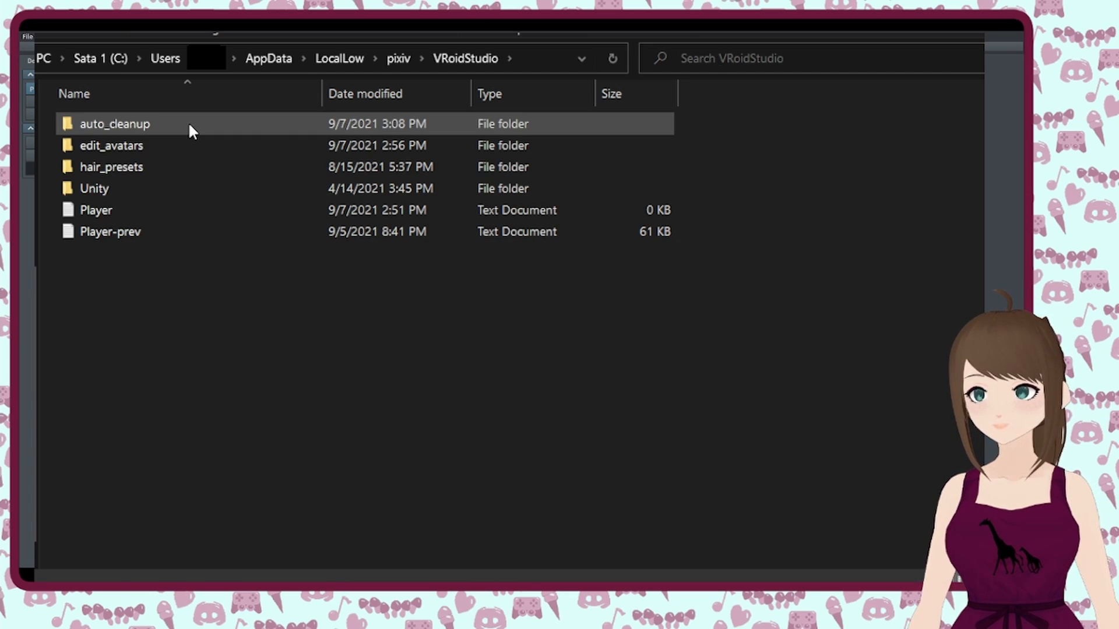
double_click(159, 167)
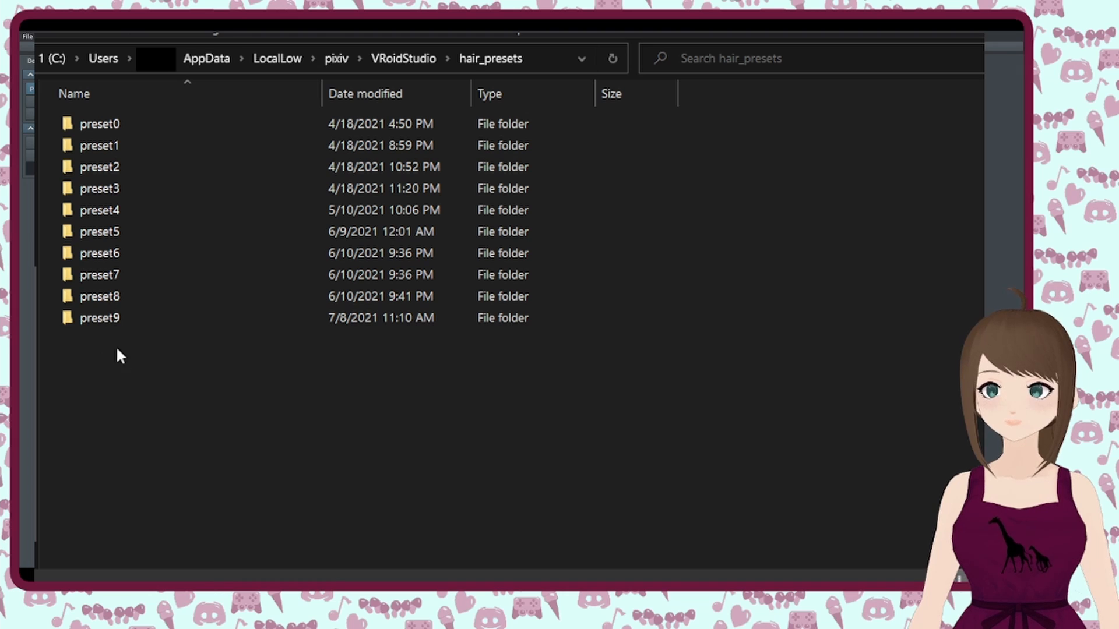
- Bring up the available actions for the preset9 folder and dismiss them without choosing one
right_click(106, 314)
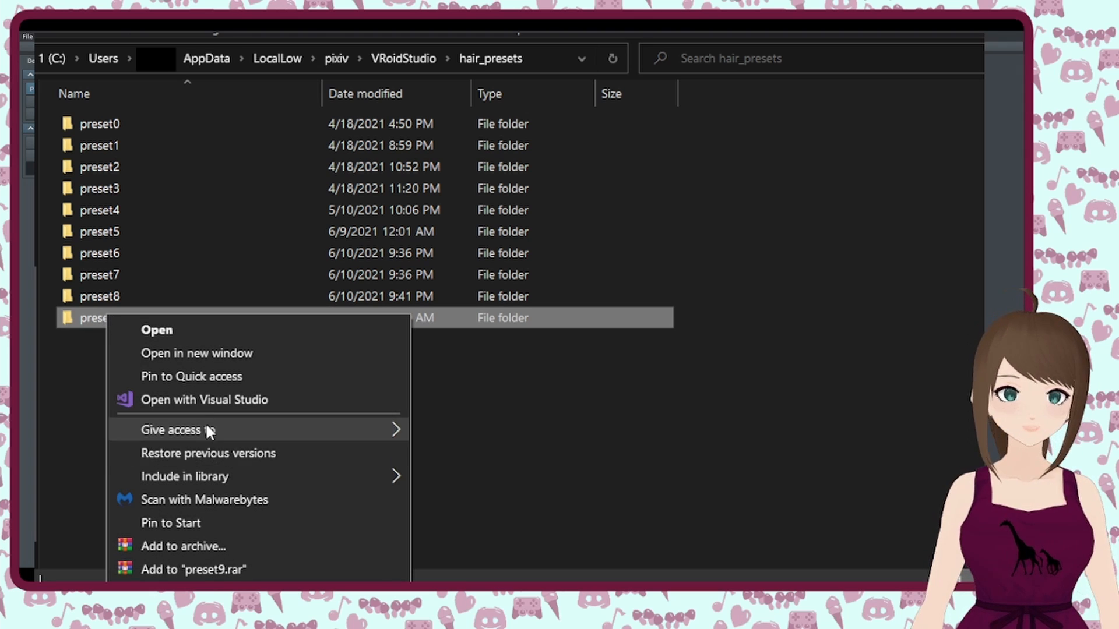
left_click(647, 415)
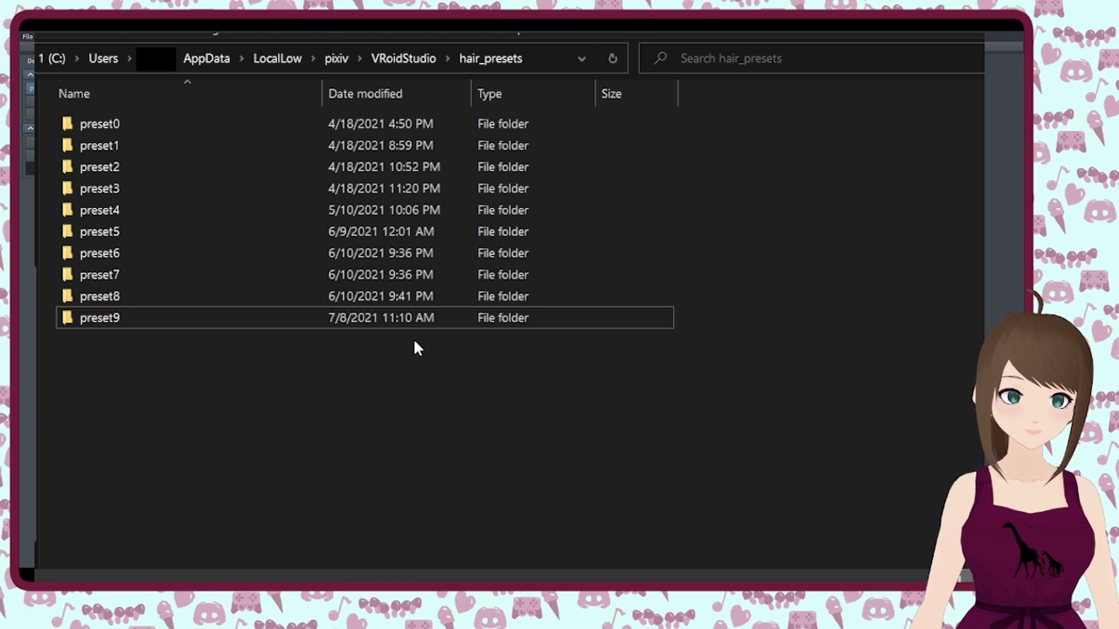
mouse_move(83, 325)
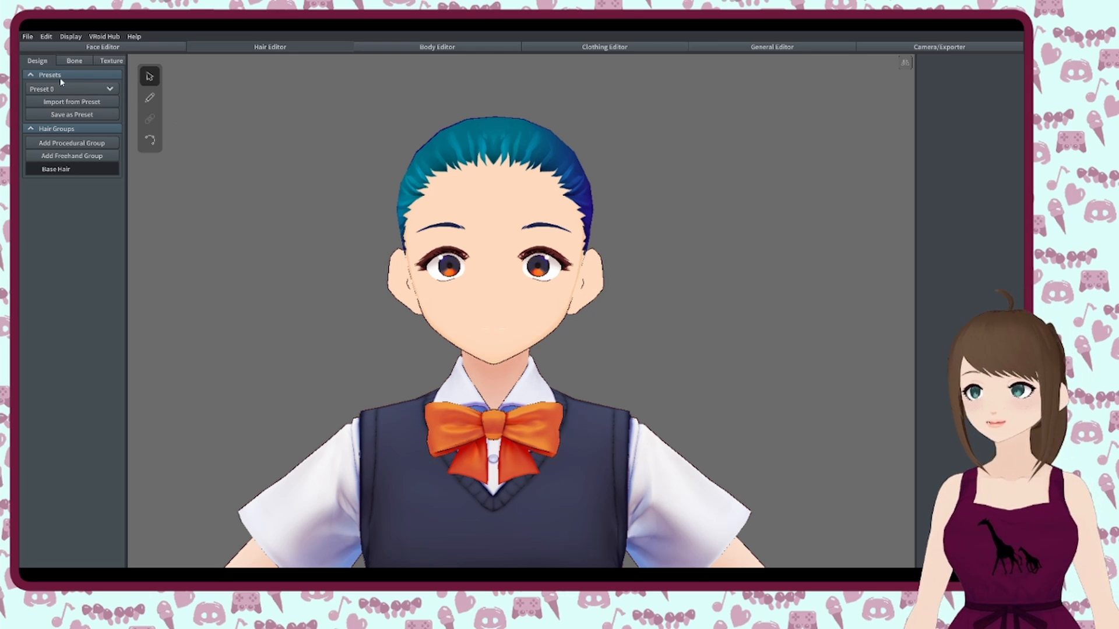
- Switch back to VRoid Studio and look through the hair preset list down to Preset 9
left_click(104, 88)
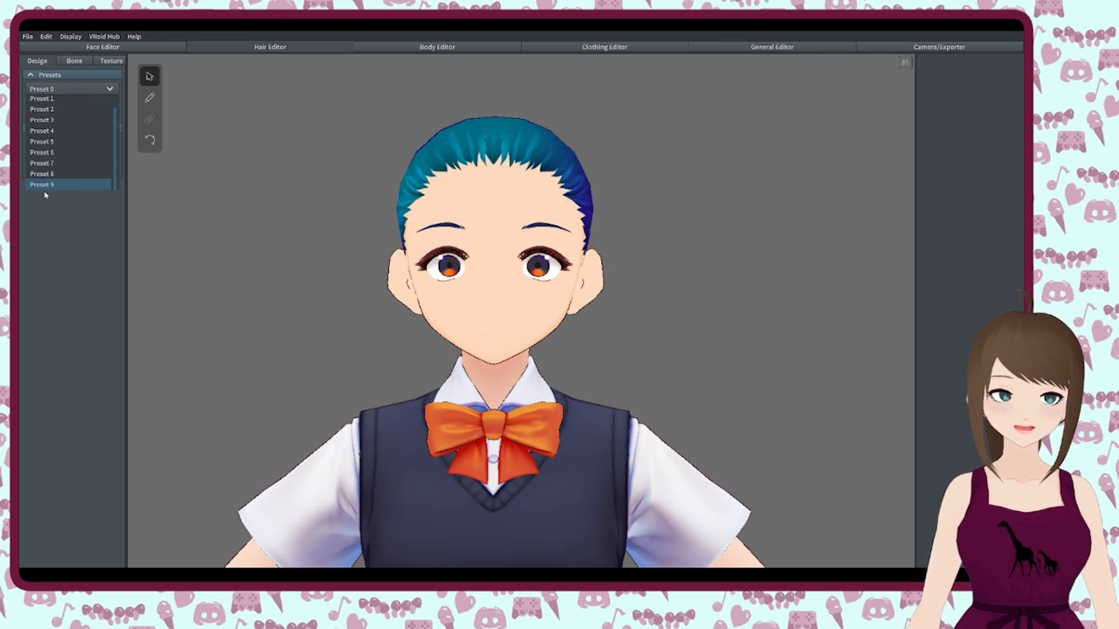
left_click(57, 285)
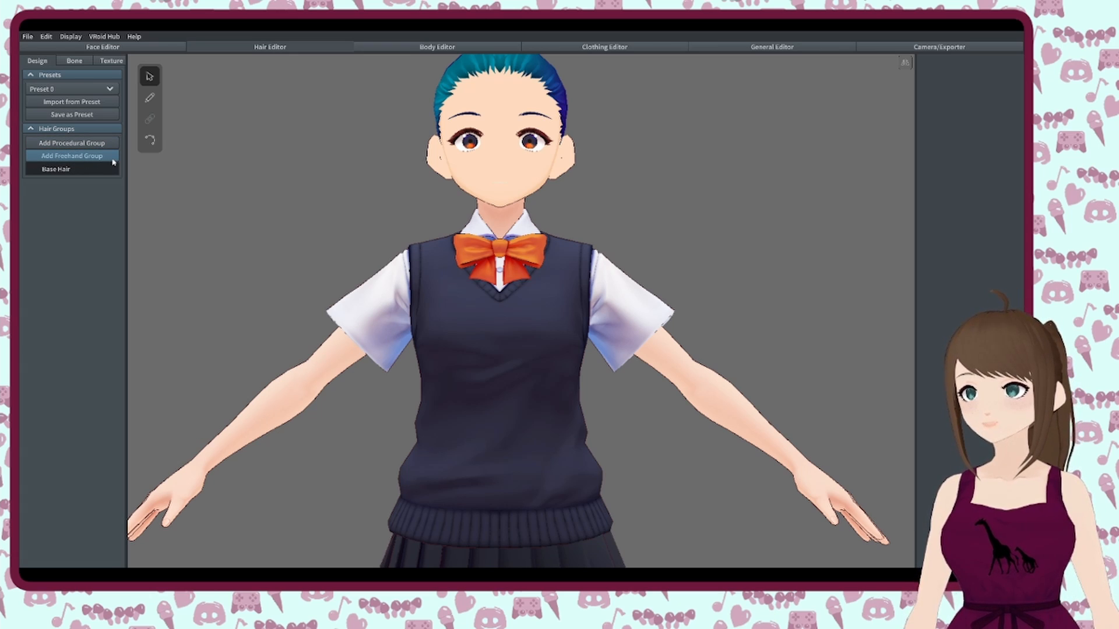
- Select the Base Hair group to view its material colors on the head, and deselect it
left_click(80, 169)
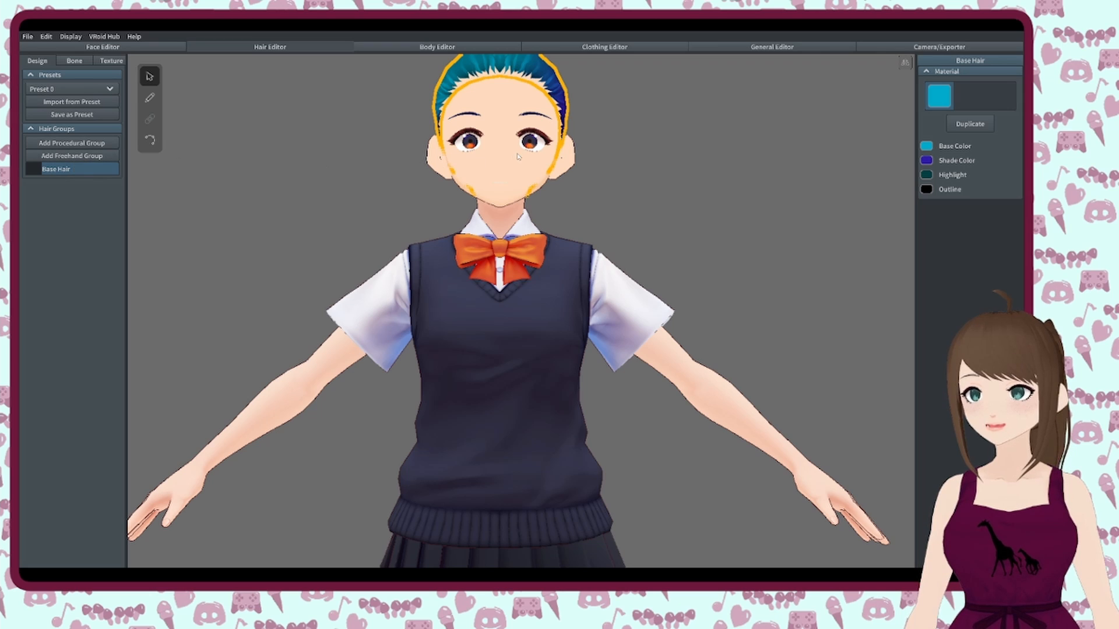
middle_click_drag(520, 156, 520, 184)
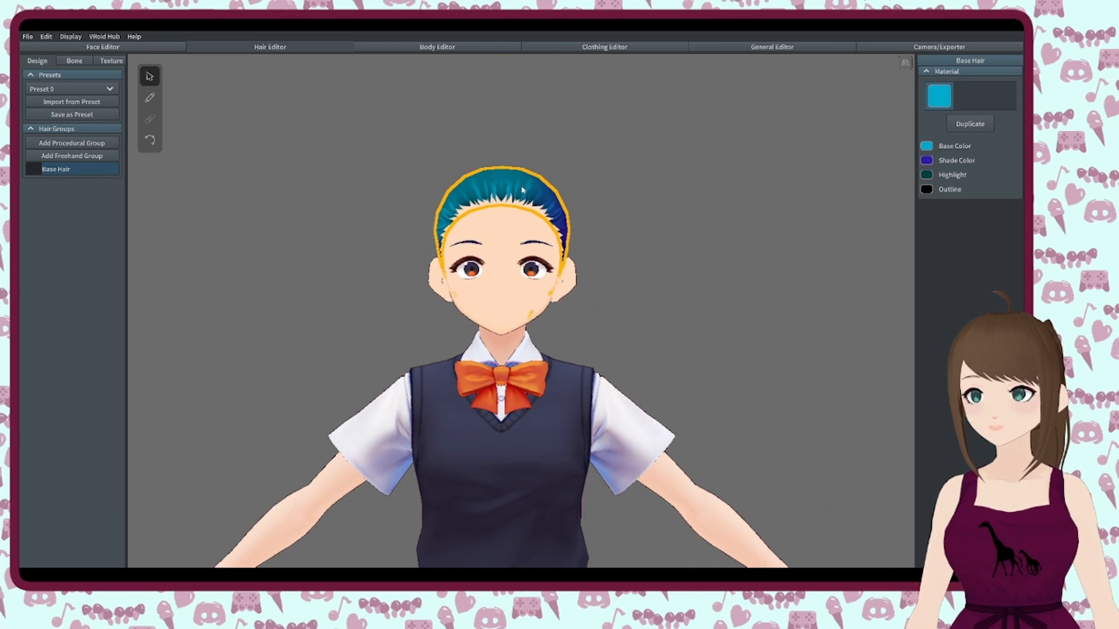
left_click(415, 282)
mouse_move(485, 290)
right_mouse_down()
mouse_move(425, 296)
mouse_move(483, 297)
right_mouse_up()
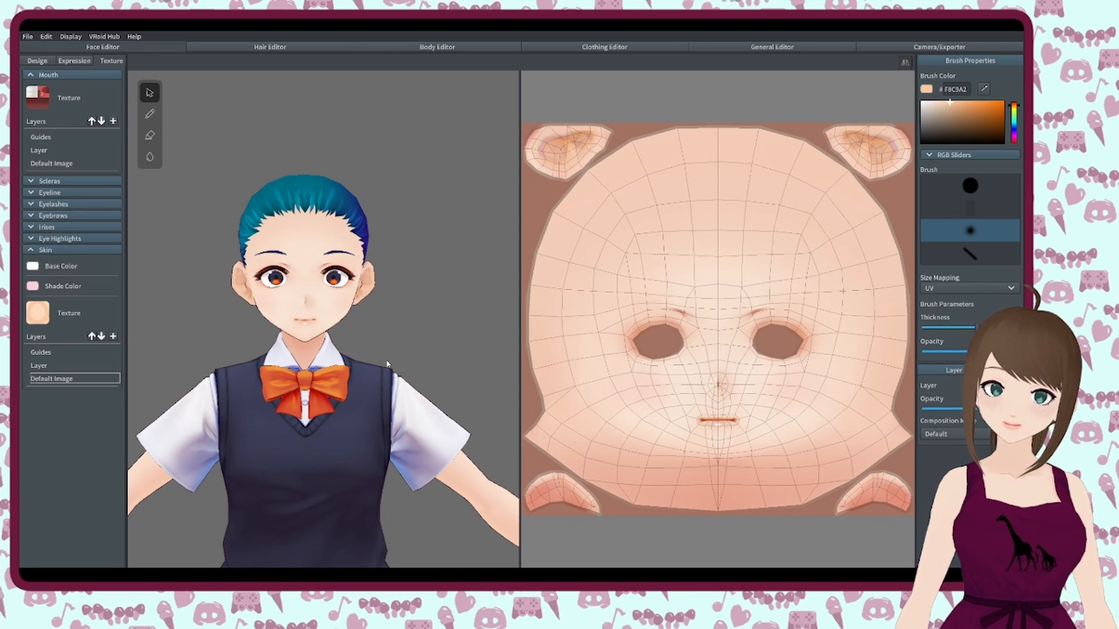
- Review the Import and Export options of the skin texture's Default Image layer in the Face Editor
right_click(98, 380)
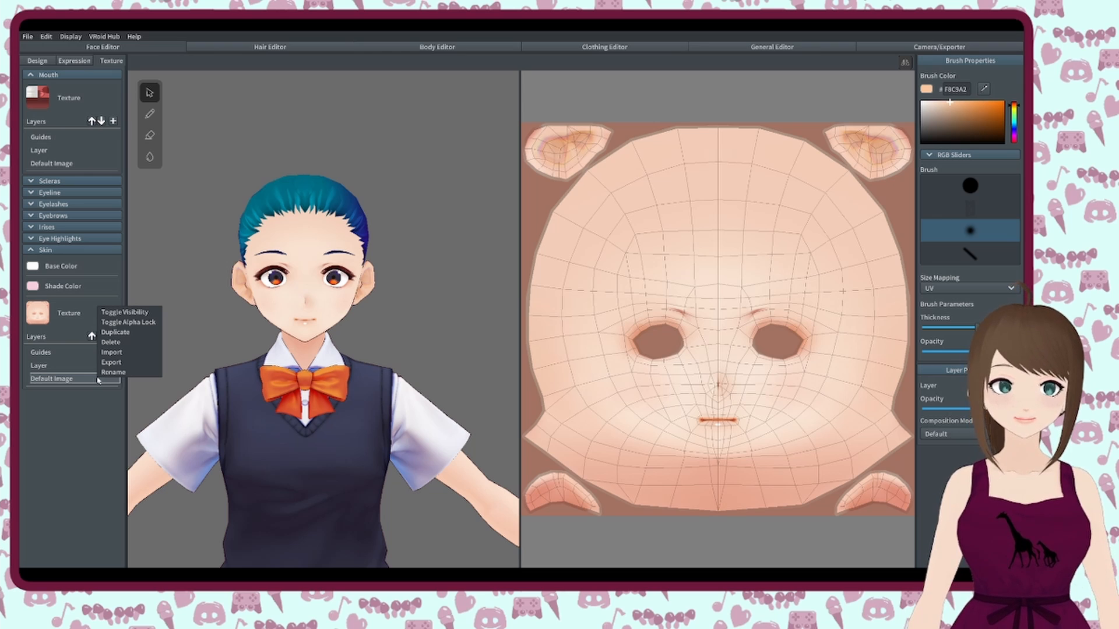
left_click(125, 358)
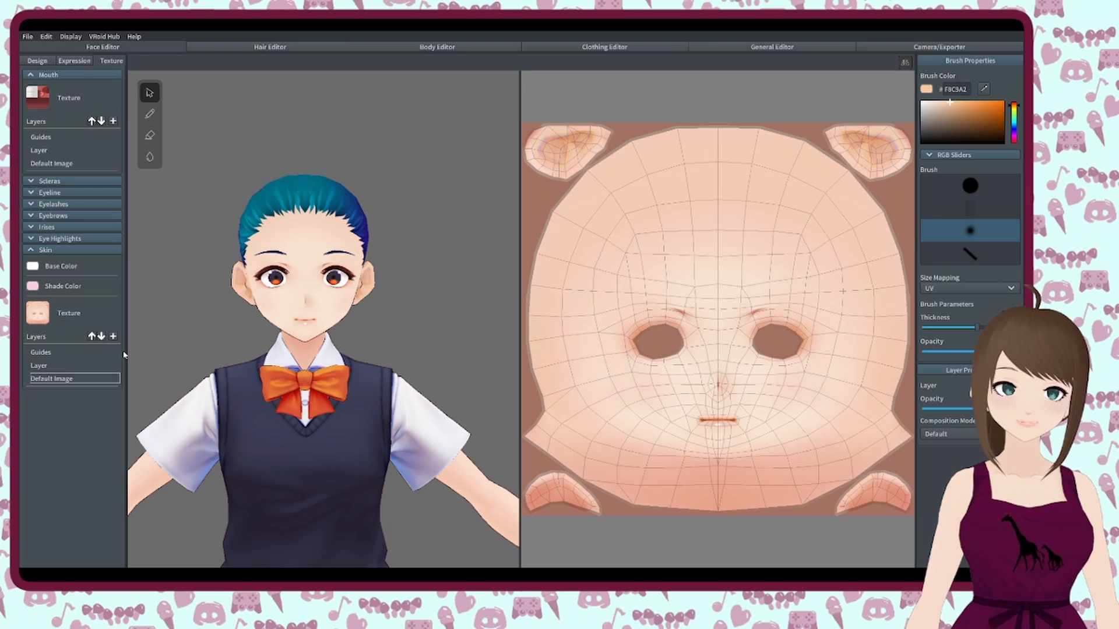
right_click(94, 386)
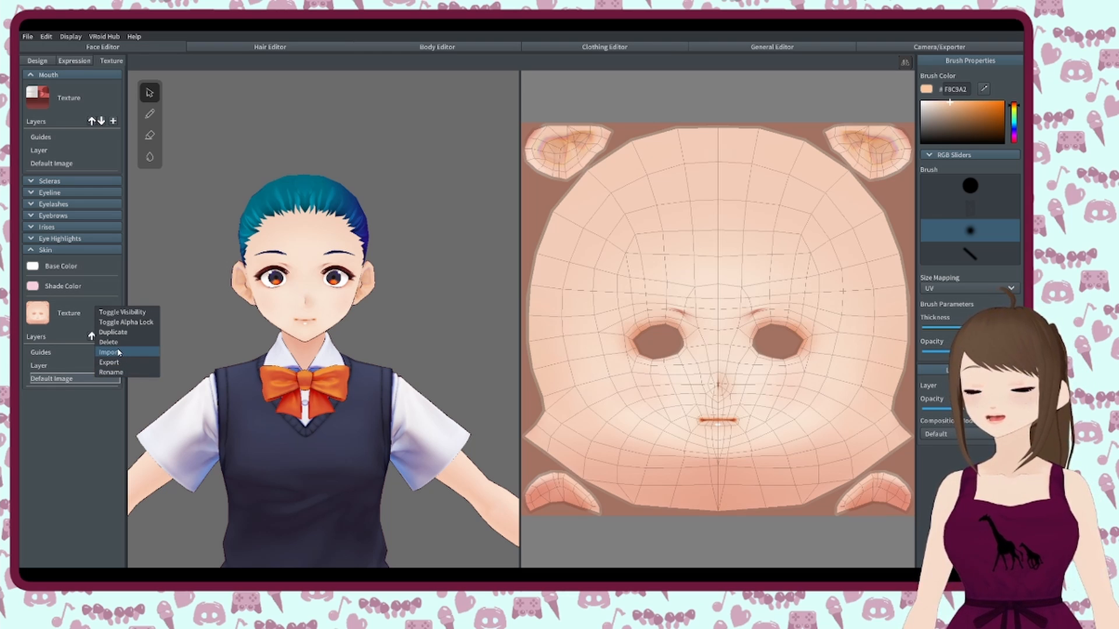
left_click(480, 395)
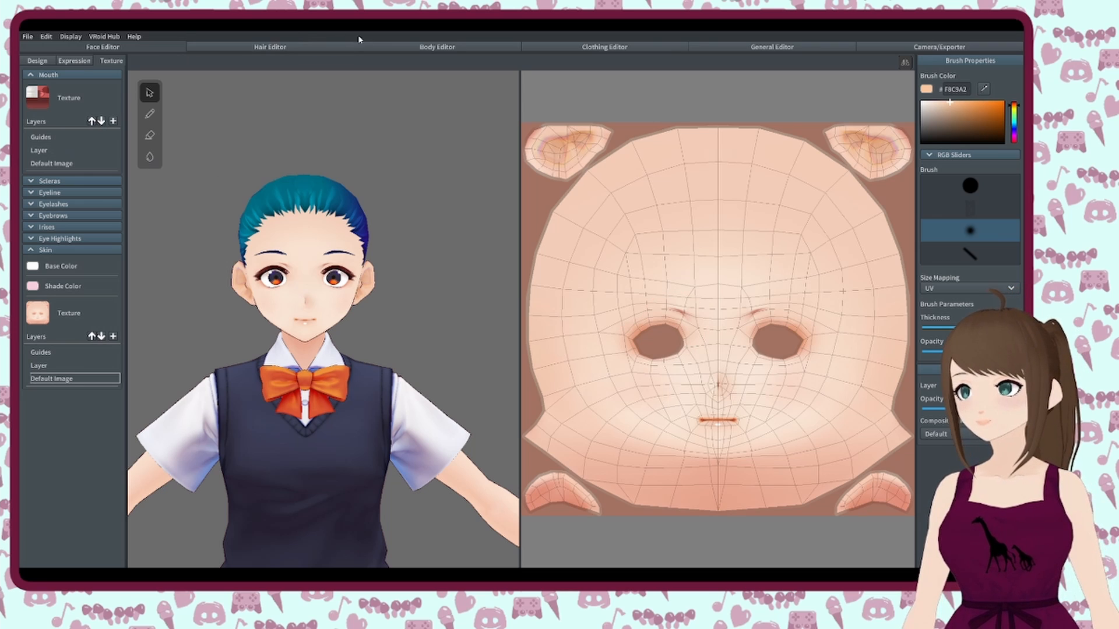
- In the Hair Editor, hide the Base Hair group, inspect the bald head from the side and back, and show the group again
left_click(270, 47)
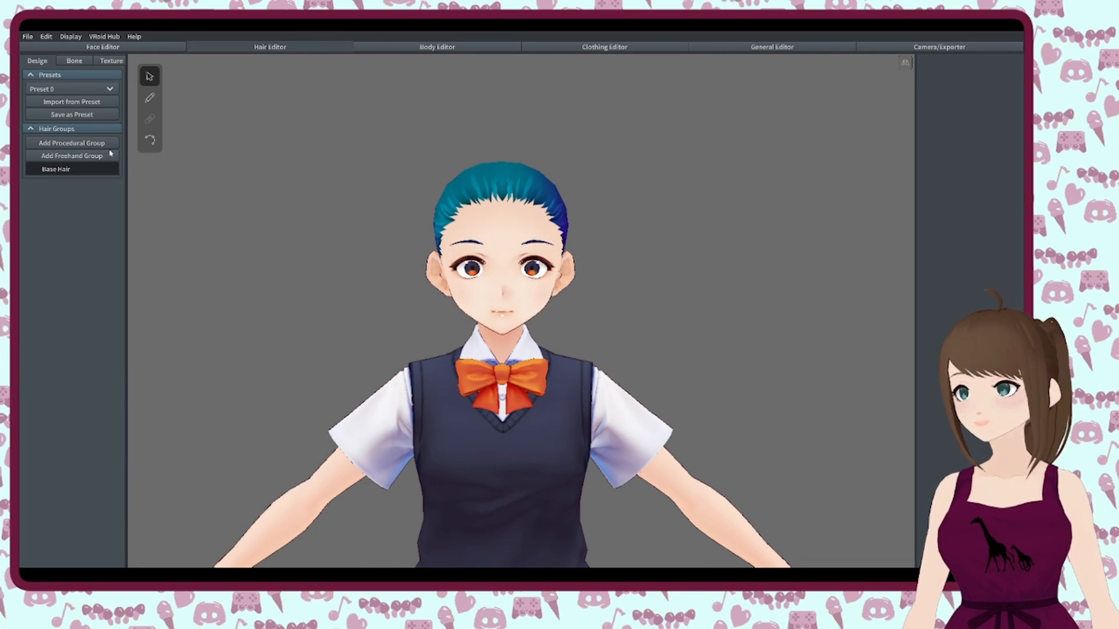
left_click(79, 169)
left_click(79, 169)
left_click(79, 169)
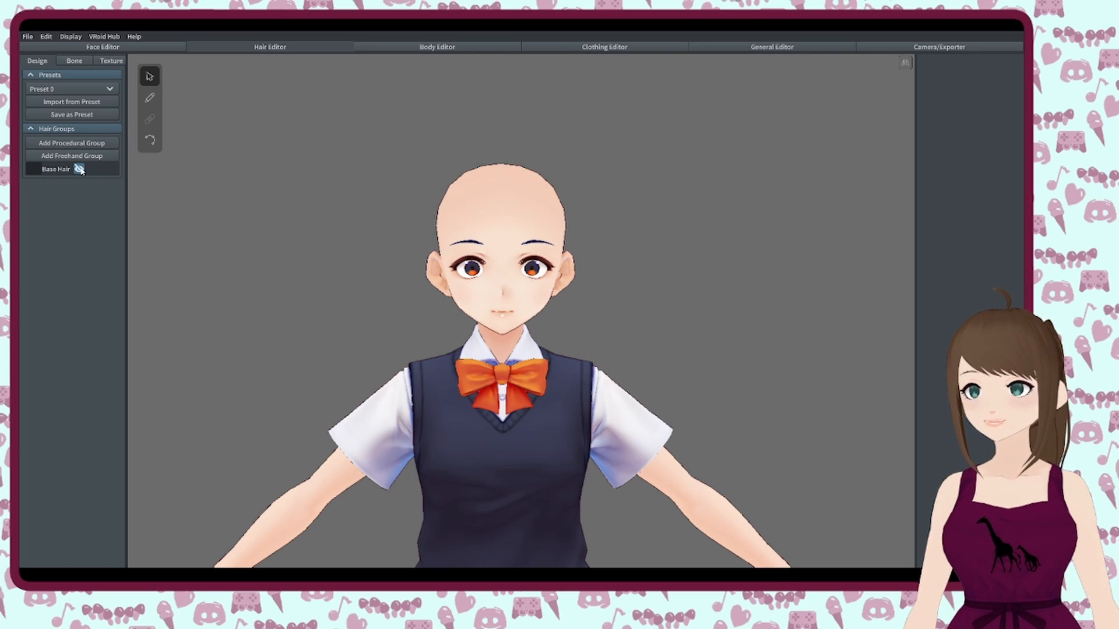
left_click(79, 169)
left_click(79, 169)
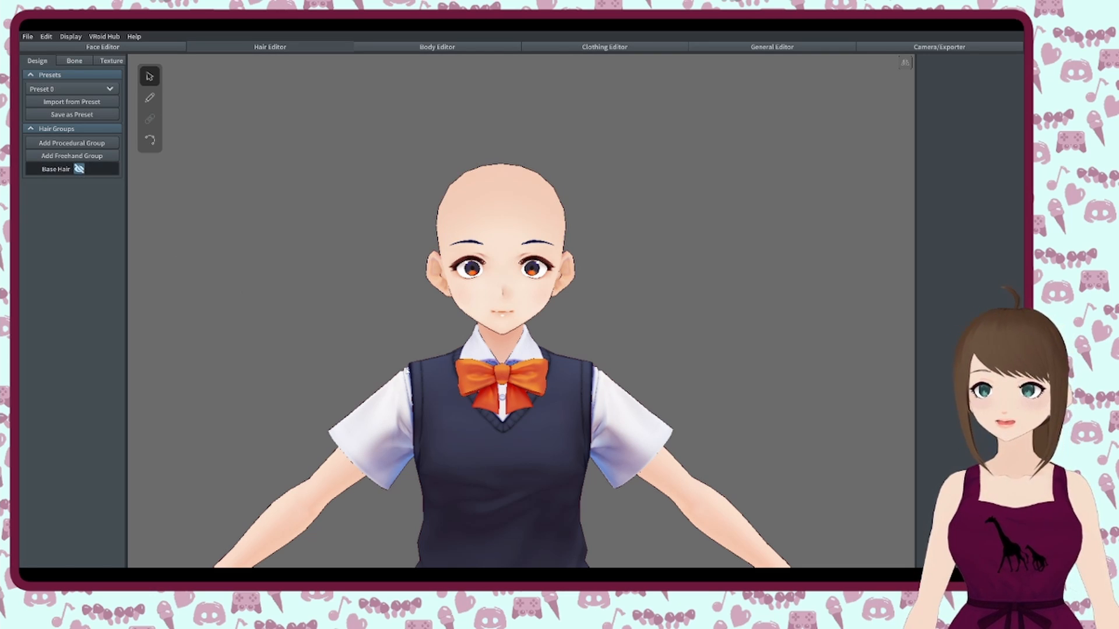
right_click_drag(244, 344, 452, 371)
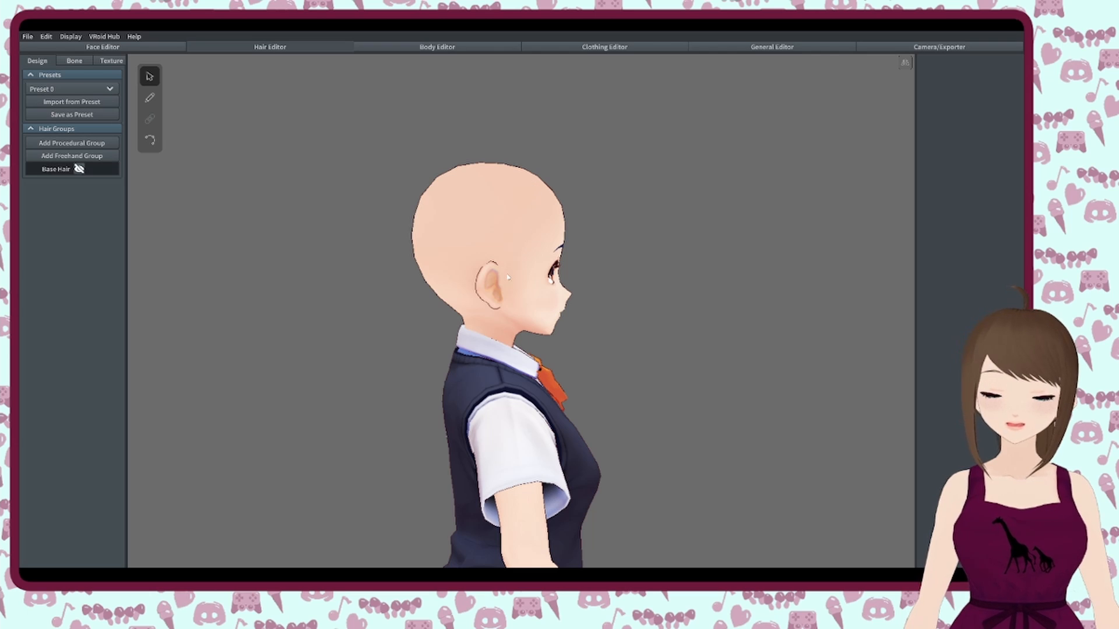
right_click_drag(472, 324, 504, 252)
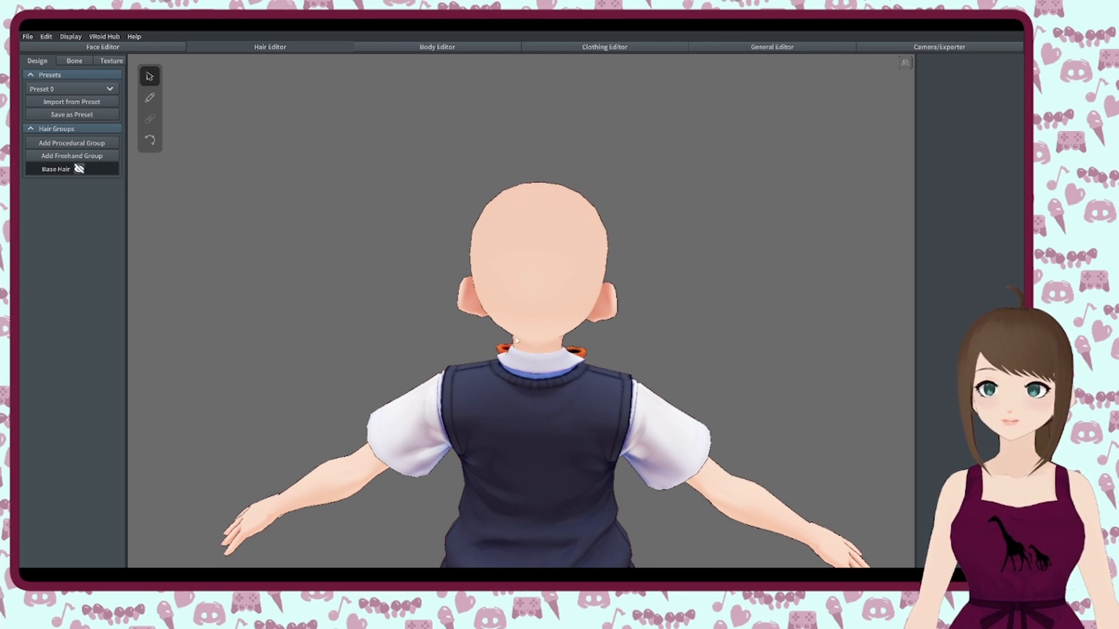
right_click_drag(625, 390, 554, 351)
left_click(80, 169)
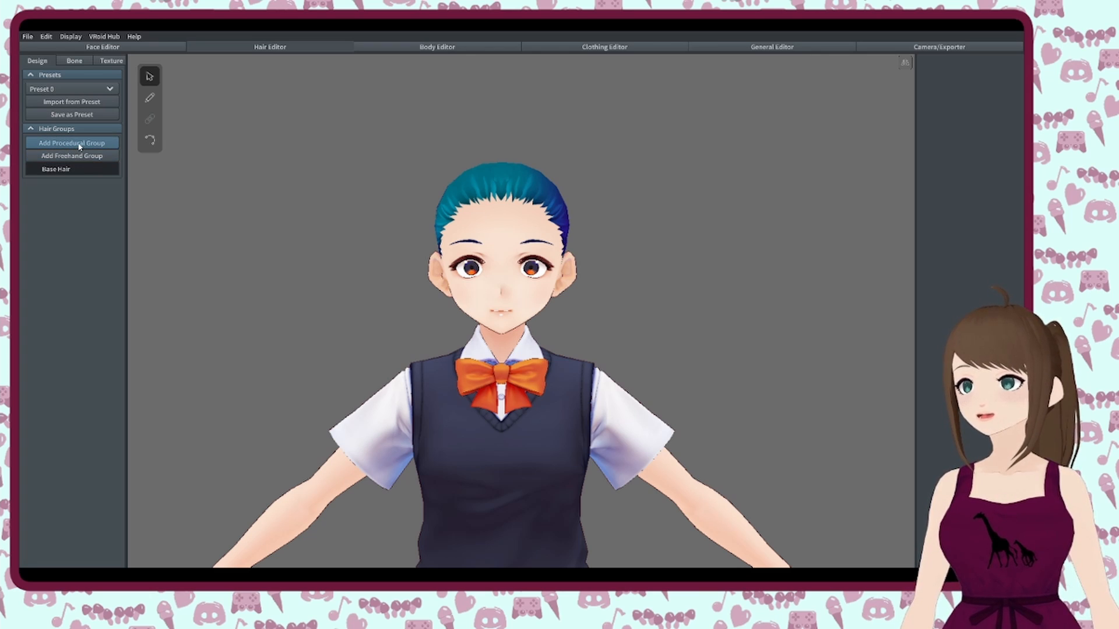
- Add a procedural hair group and pull the lowest front point of its guide mesh slightly away from the neck
left_click(80, 145)
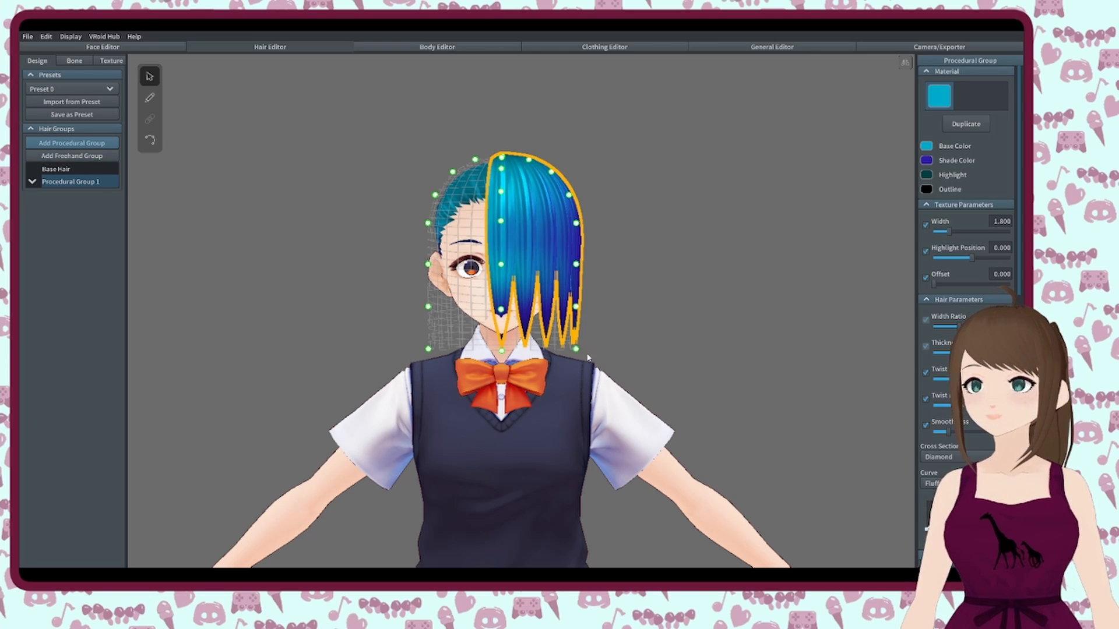
right_click_drag(587, 358, 555, 357)
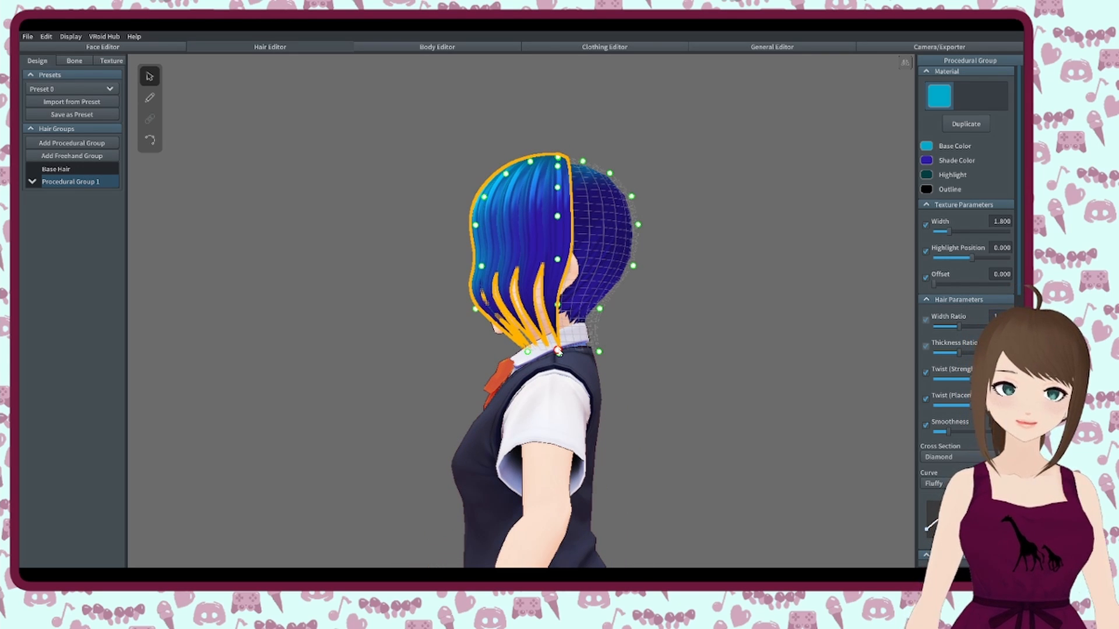
right_click_drag(795, 195, 781, 215)
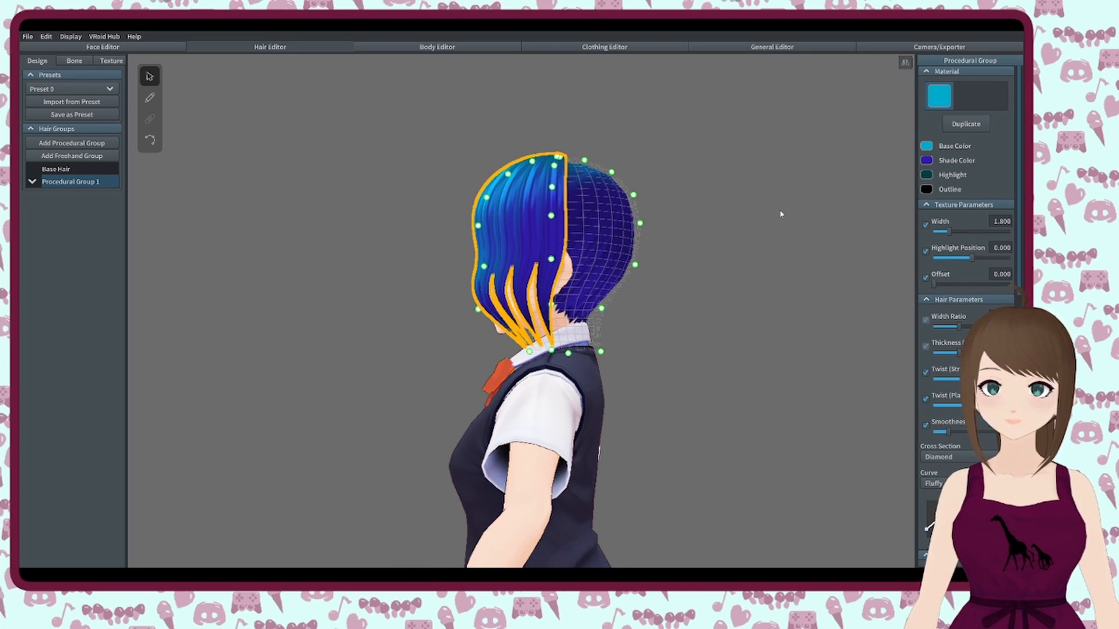
right_click_drag(567, 394, 572, 396)
left_click_drag(527, 351, 508, 352)
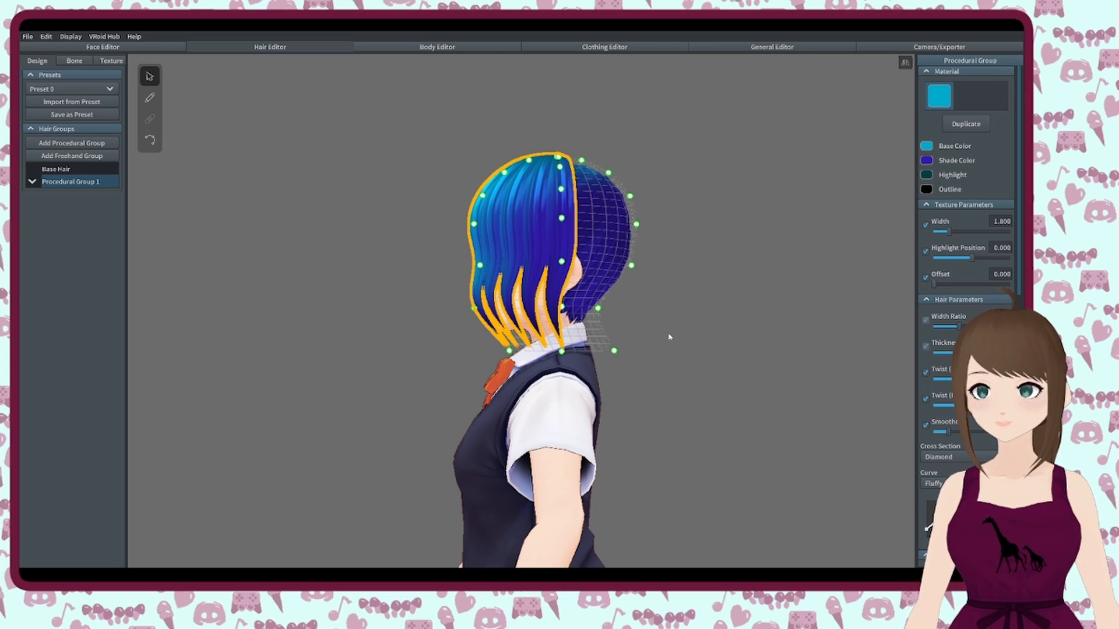
- Flare the guide mesh's lower edge by moving its two lowest side points slightly outward and its lowest front point further forward
right_click_drag(670, 337, 634, 343)
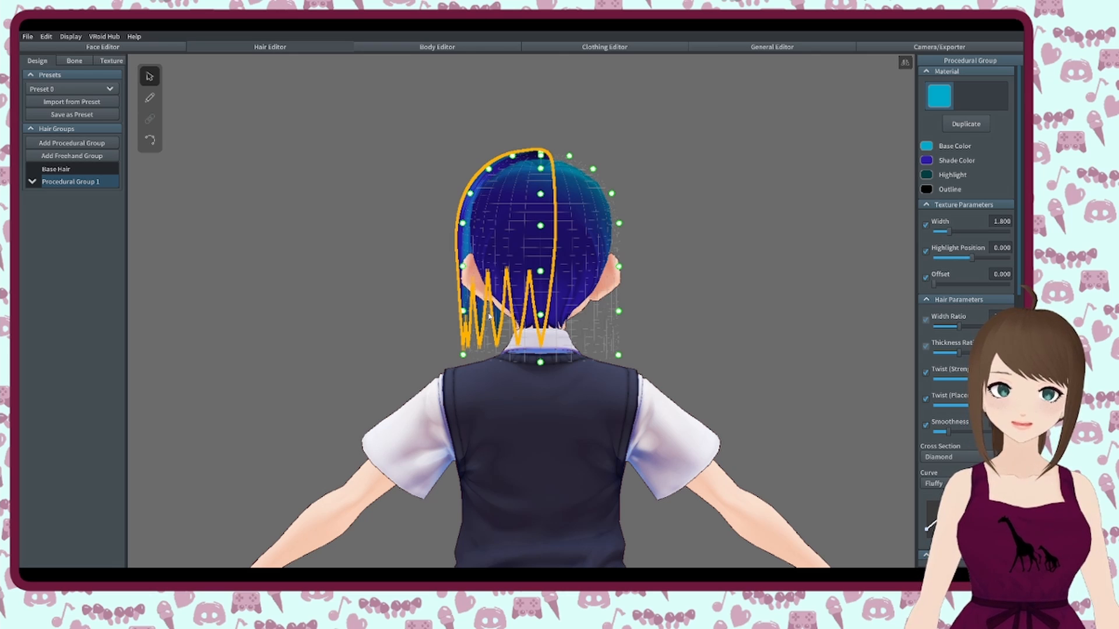
left_click_drag(466, 311, 461, 316)
left_click_drag(464, 355, 456, 356)
right_click_drag(475, 367, 507, 384)
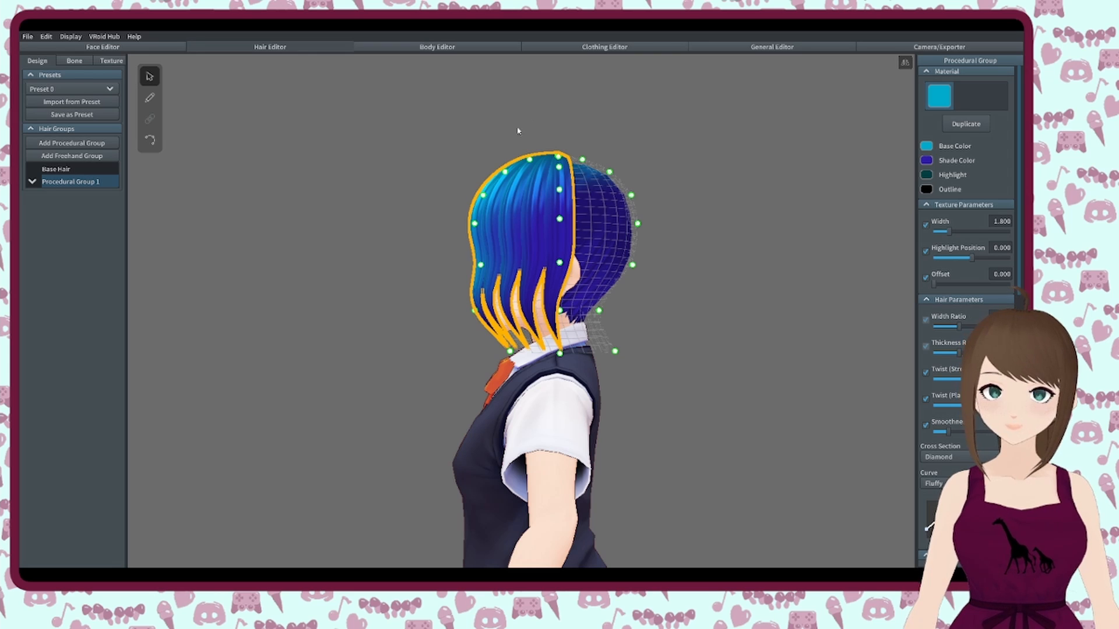
left_click_drag(510, 350, 468, 350)
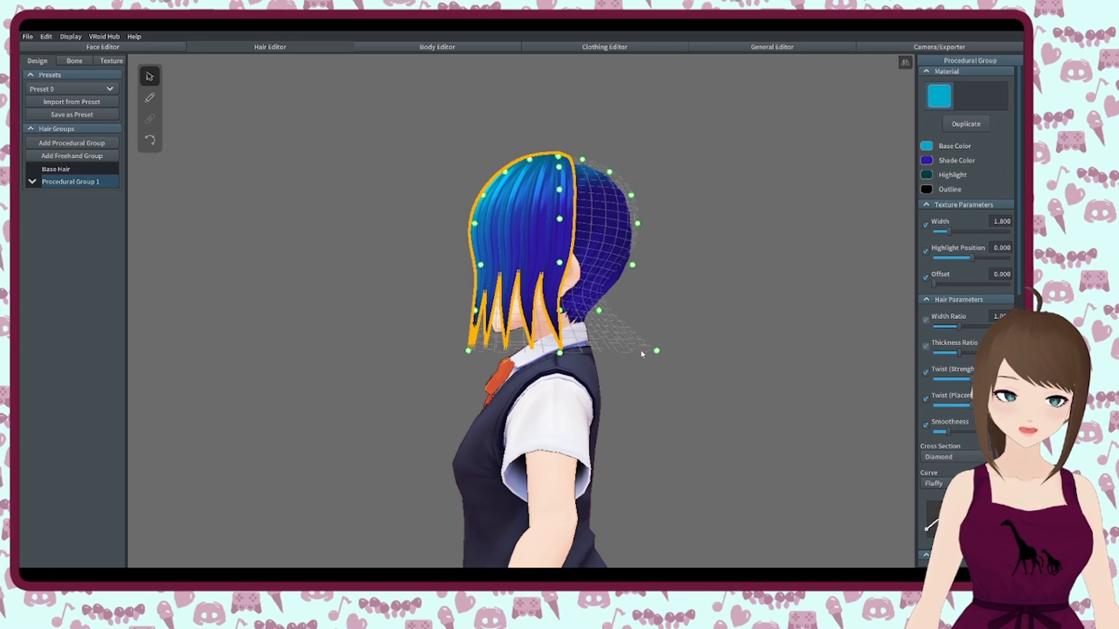
- Lengthen the procedural group's guide mesh by pulling its lowest control points down to about waist level
right_click_drag(633, 378, 604, 379)
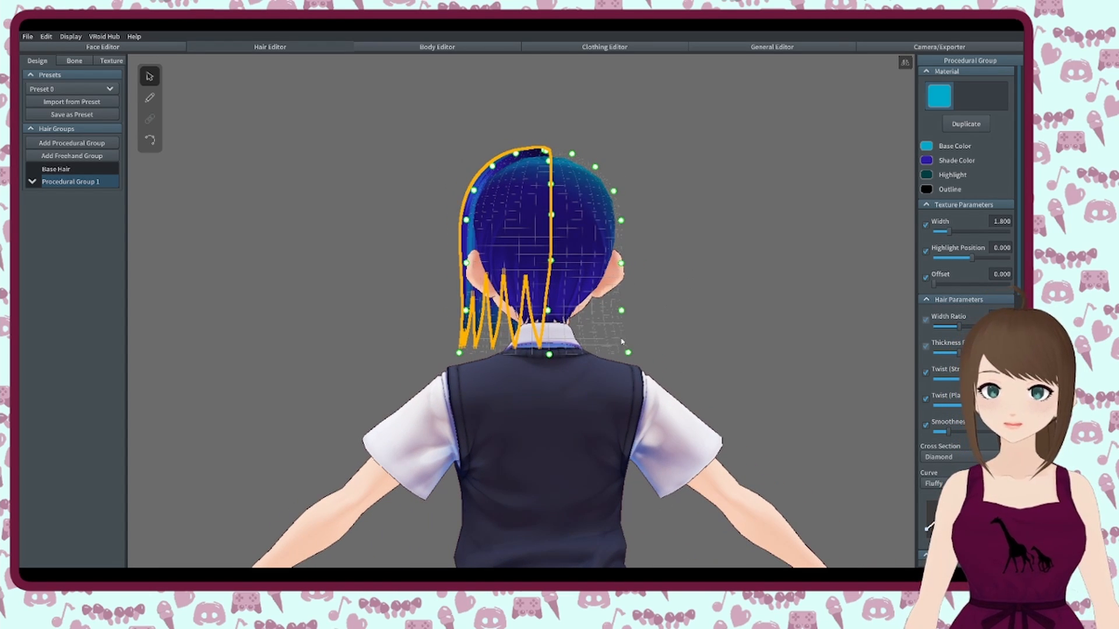
left_click(550, 355)
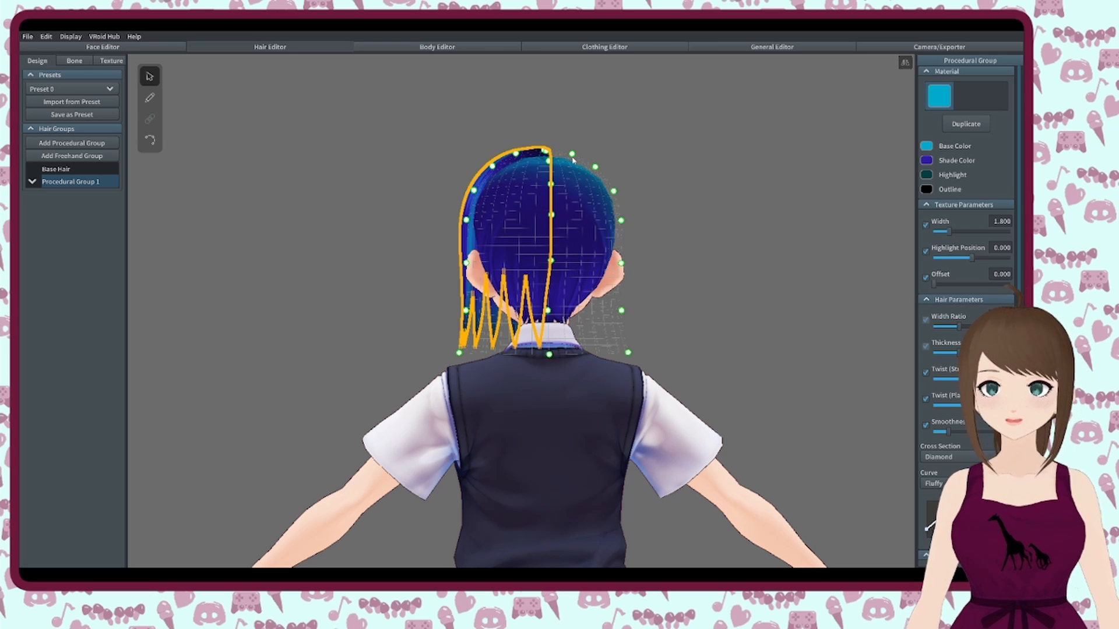
mouse_move(550, 355)
left_mouse_down()
mouse_move(537, 409)
mouse_move(535, 355)
mouse_move(530, 441)
mouse_move(528, 353)
left_mouse_up()
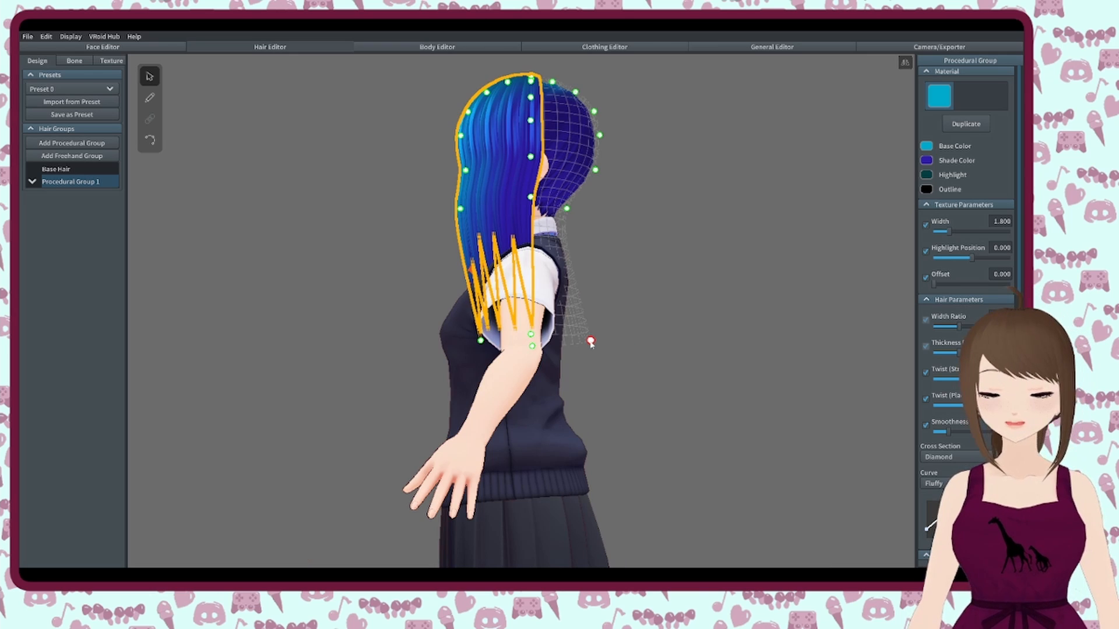
left_click_drag(590, 342, 590, 405)
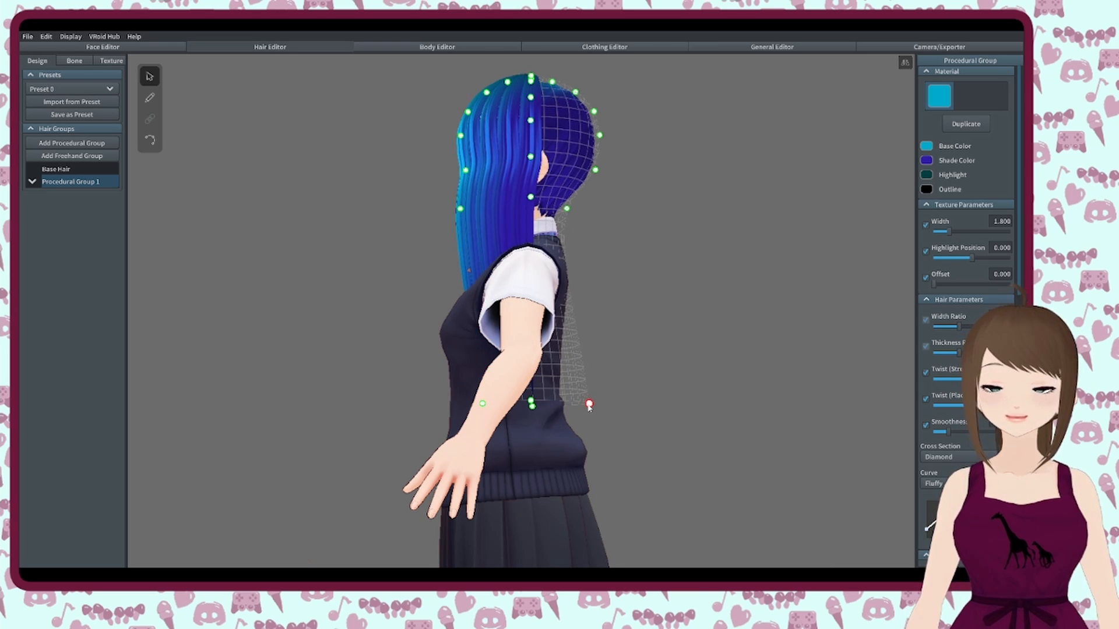
- Space out the guide mesh by moving its neck-level row of points down to the chest and the row above down to the neck
left_click(573, 259)
left_click_drag(585, 296, 574, 302)
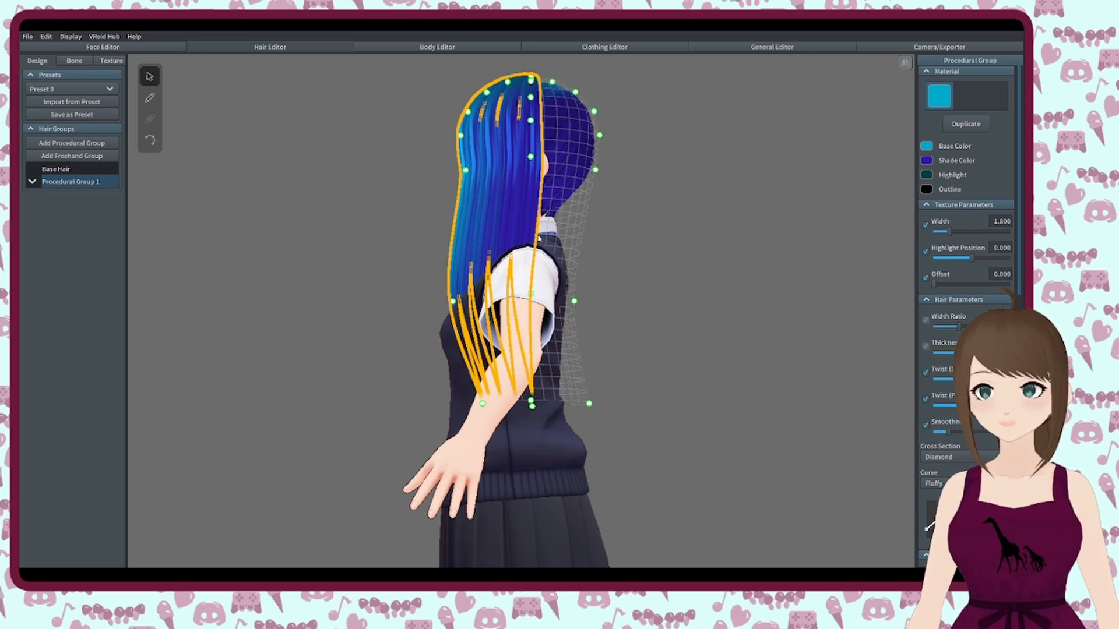
key("ctrl+z")
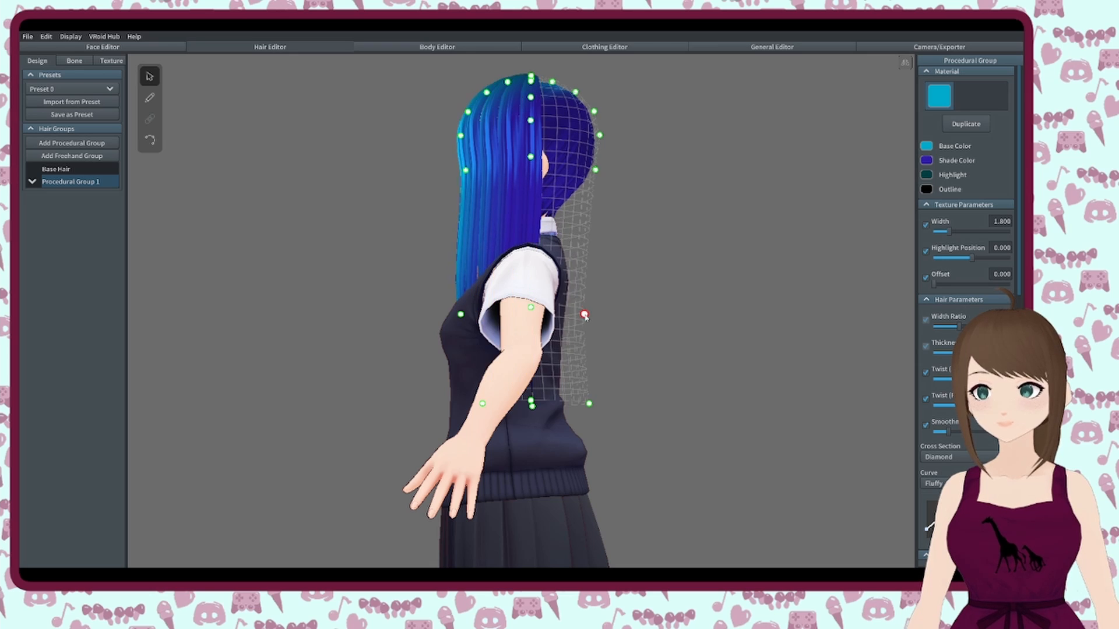
left_click_drag(594, 171, 592, 228)
right_click_drag(604, 278, 632, 299)
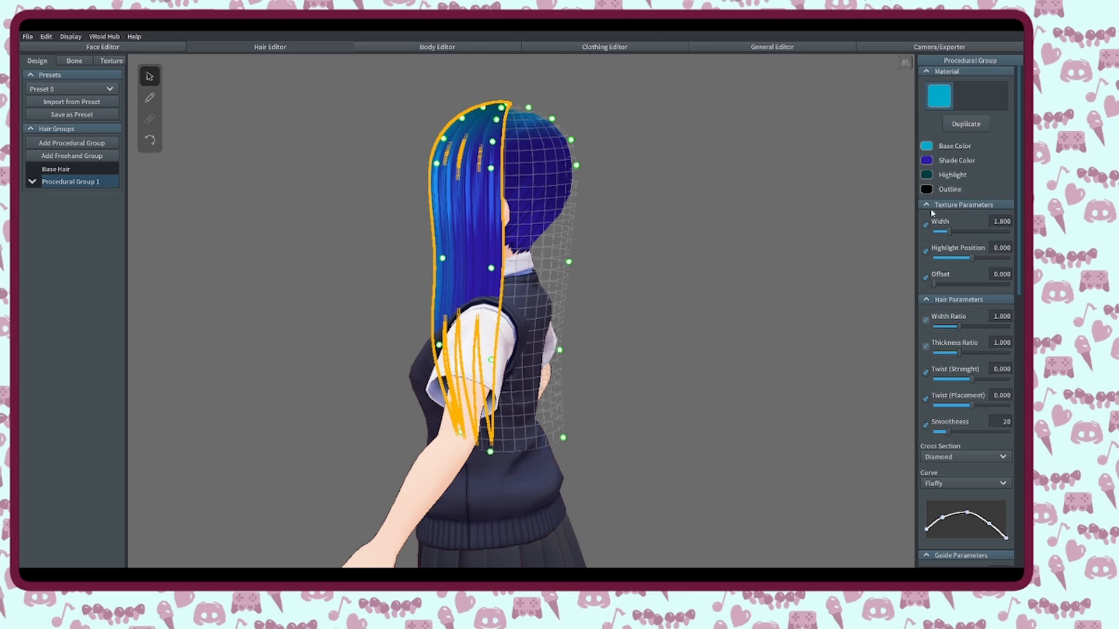
- Set the hair texture width to 1.593 and highlight position to -0.072, and make the highlight color black (#000000)
left_click_drag(949, 235, 969, 262)
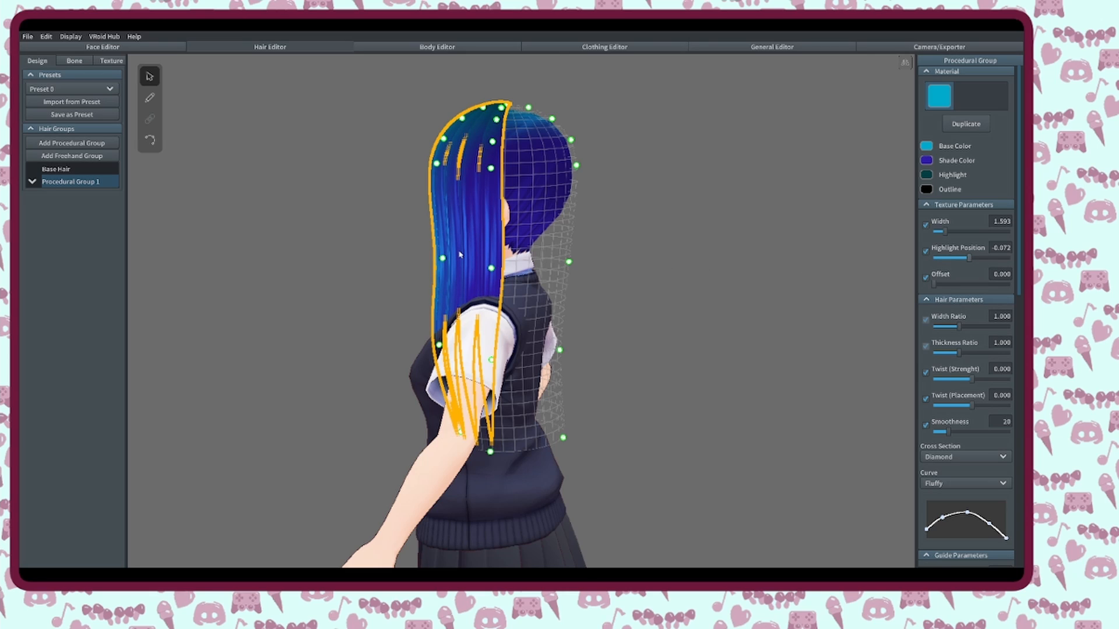
left_click(927, 175)
left_click_drag(895, 233, 898, 238)
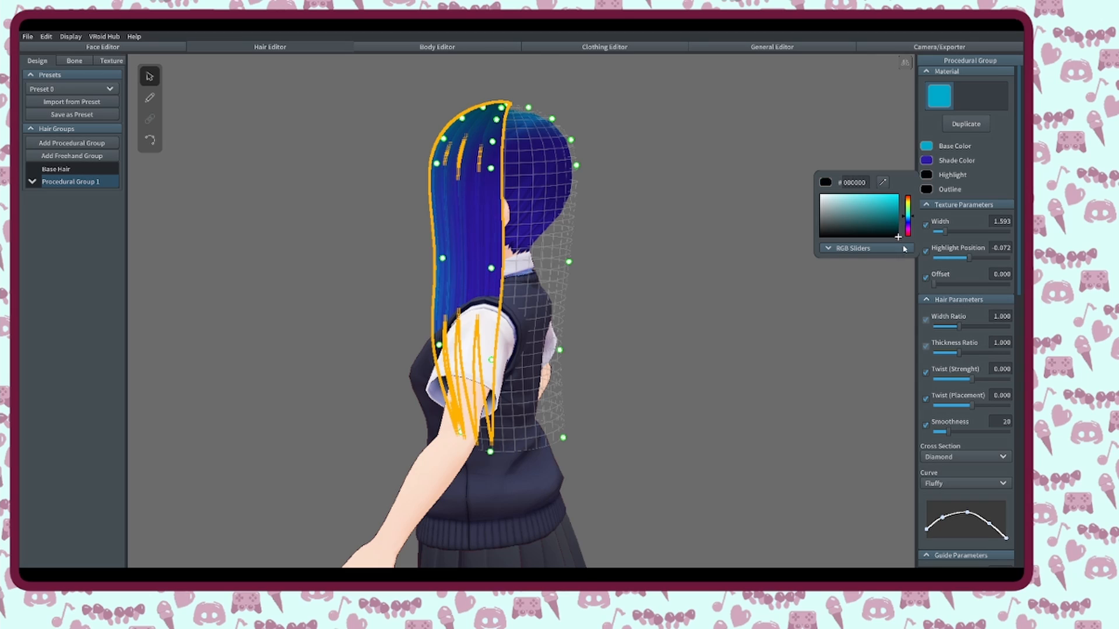
left_click(859, 336)
- Change the hair material's shade color and base color to white
left_click(928, 161)
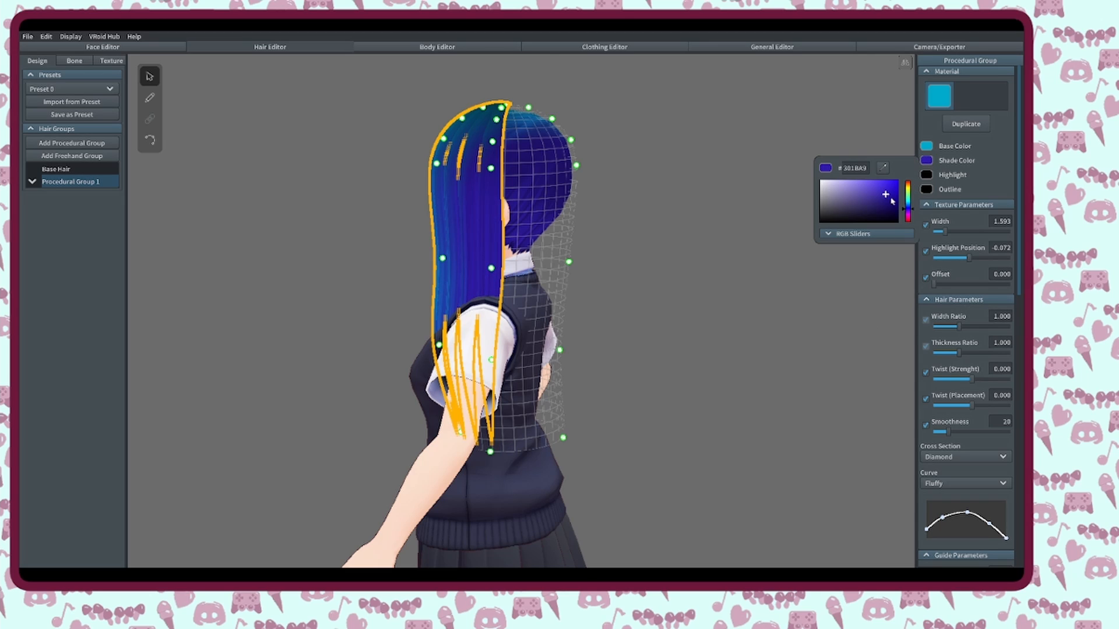
left_click_drag(890, 199, 807, 174)
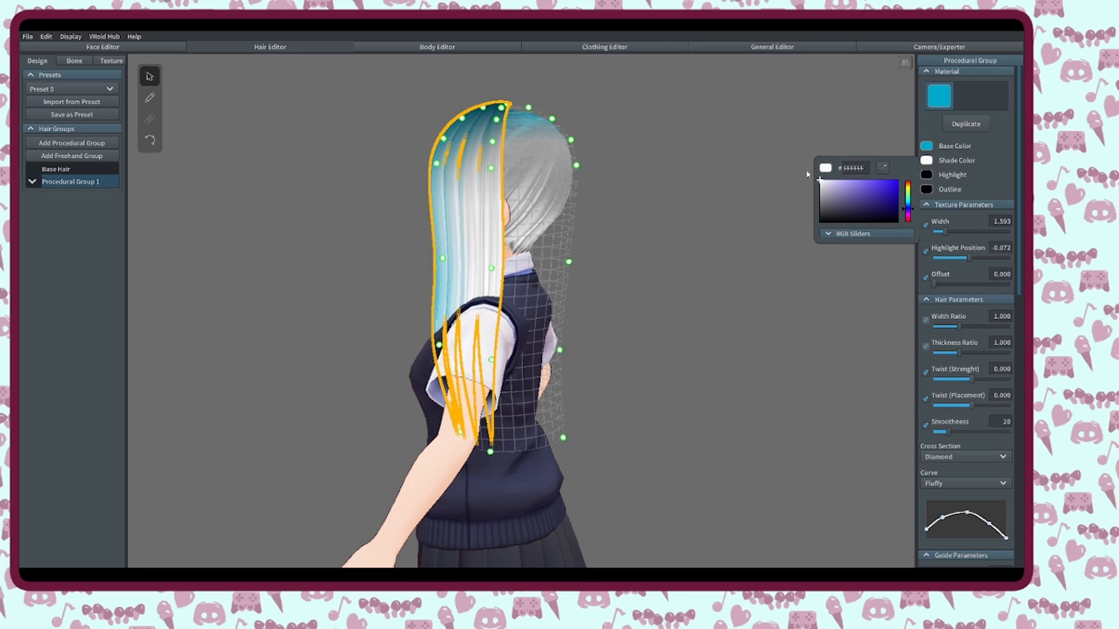
left_click(837, 321)
left_click(925, 148)
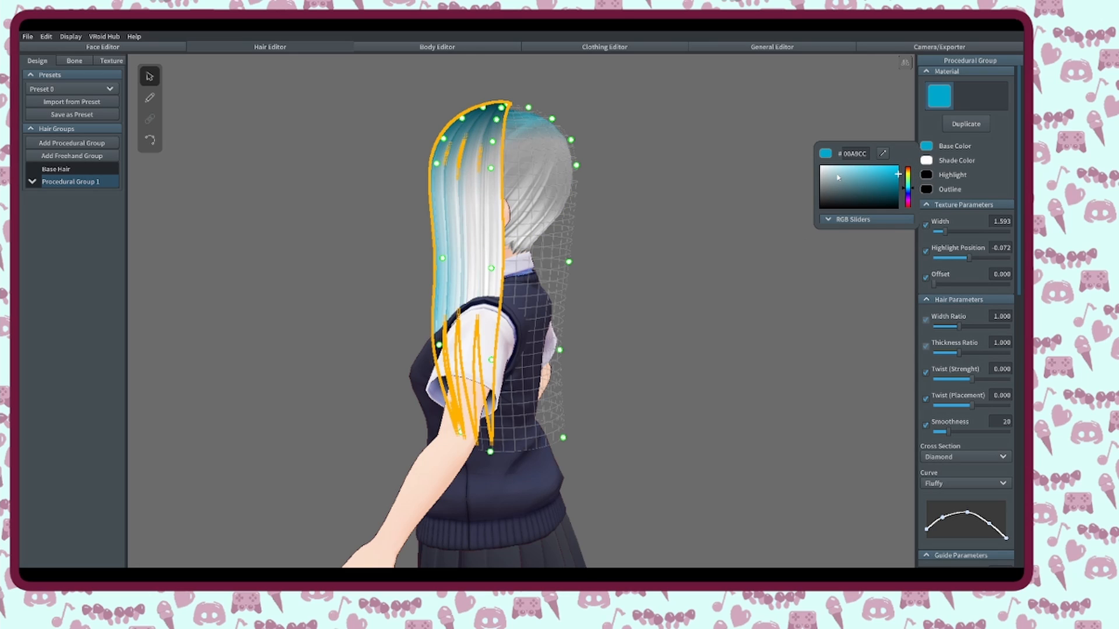
left_click_drag(853, 179, 809, 156)
left_click(816, 297)
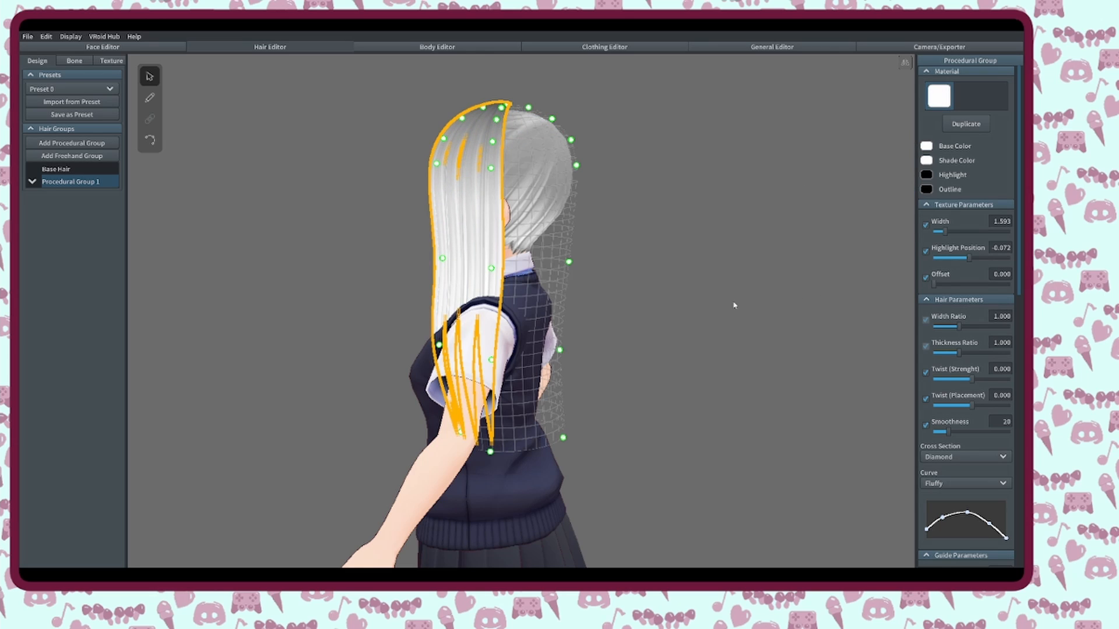
left_click(644, 326)
left_click(96, 184)
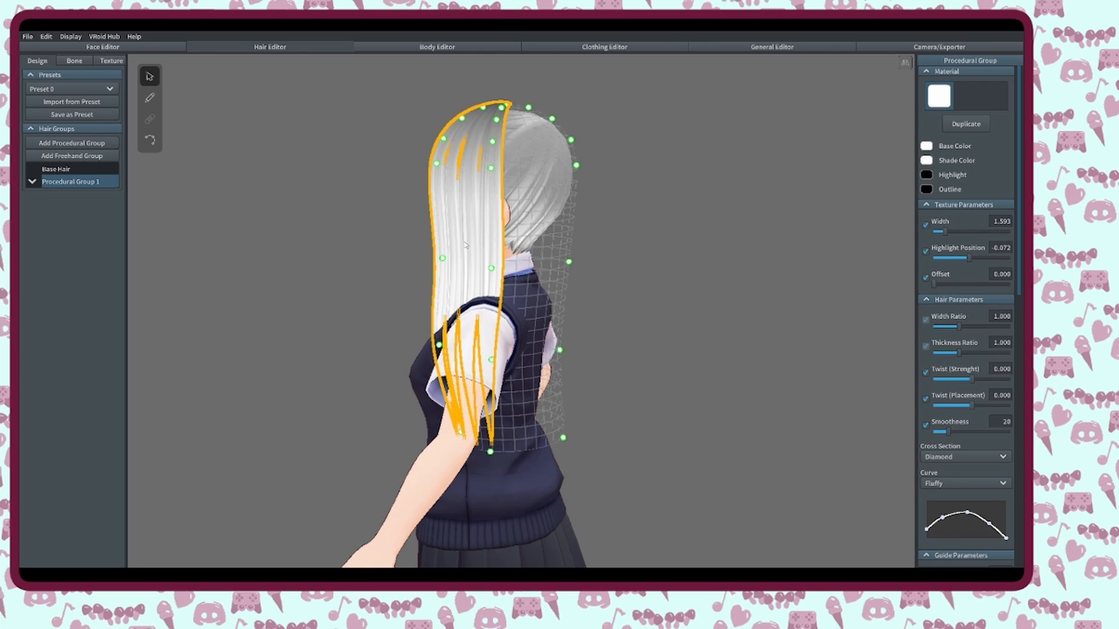
- Expand Procedural Group 1 and try a texture offset of 0.145 on its last hair strand
mouse_move(504, 319)
right_mouse_down()
mouse_move(539, 315)
mouse_move(507, 316)
right_mouse_up()
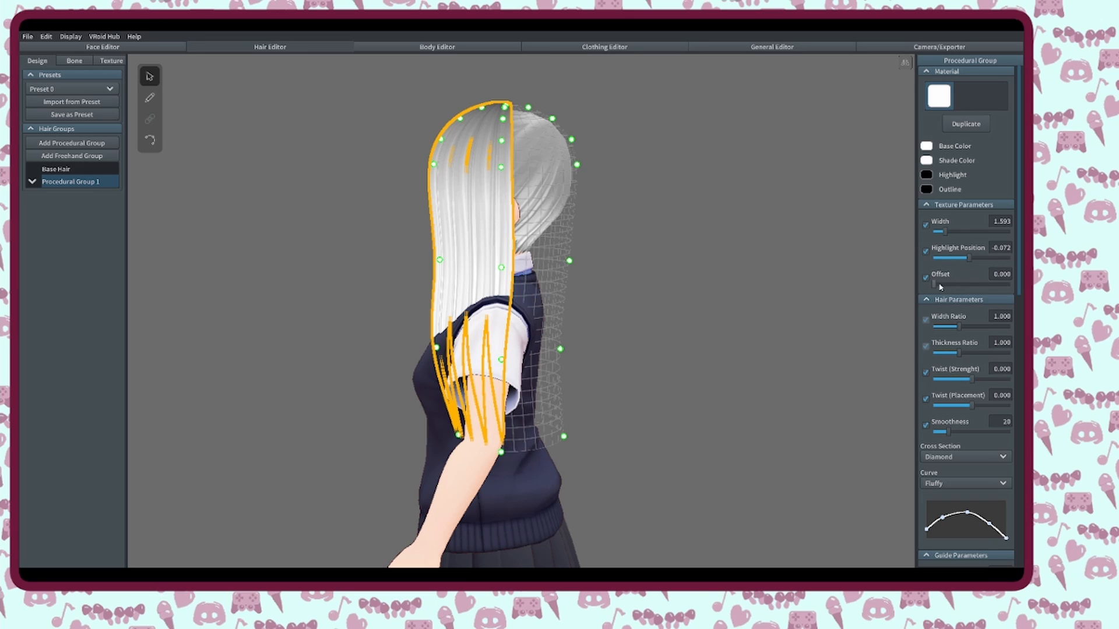
left_click_drag(937, 286, 935, 288)
left_click(72, 186)
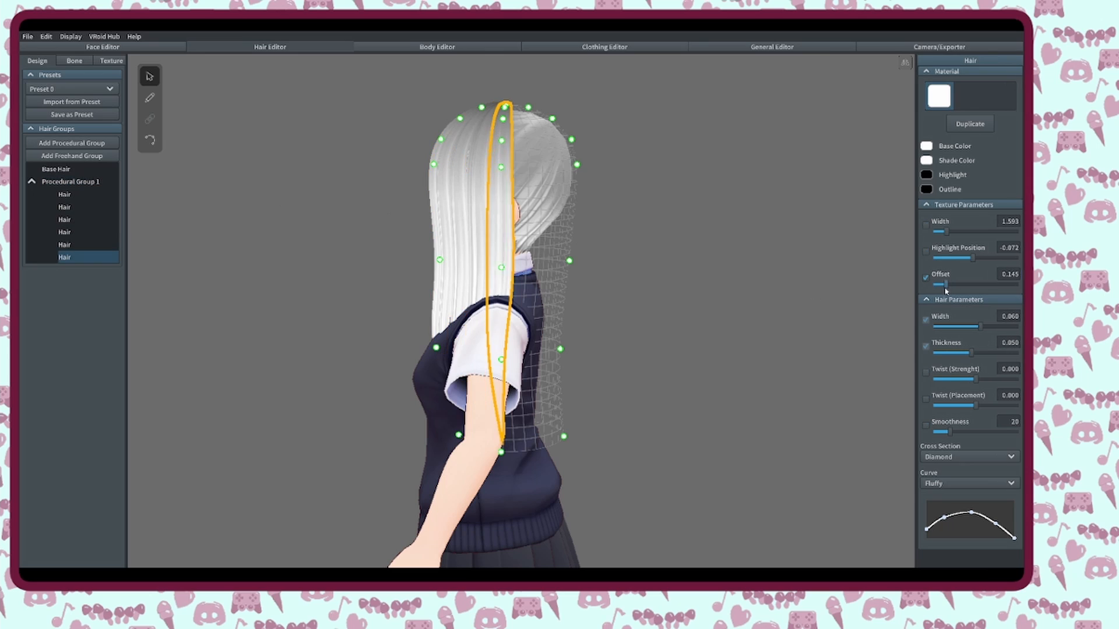
- Select the individual strands of Procedural Group 1 one after another to see where each sits on the head
left_click(73, 195)
left_click(66, 207)
left_click(61, 221)
left_click(64, 245)
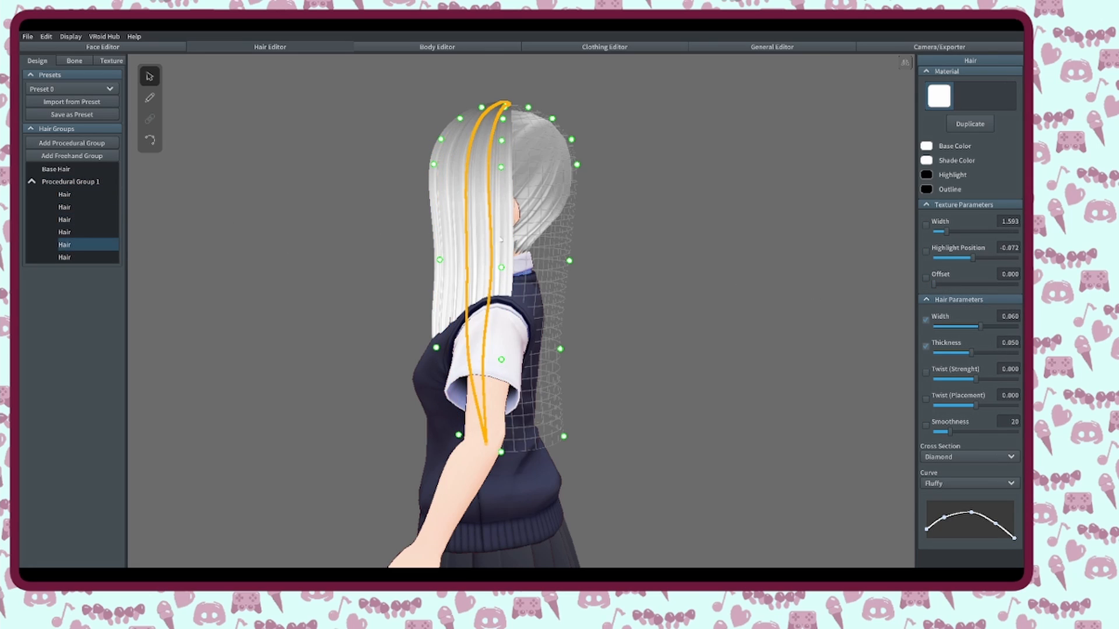
left_click(65, 257)
left_click(66, 232)
left_click(447, 236)
left_click(479, 238)
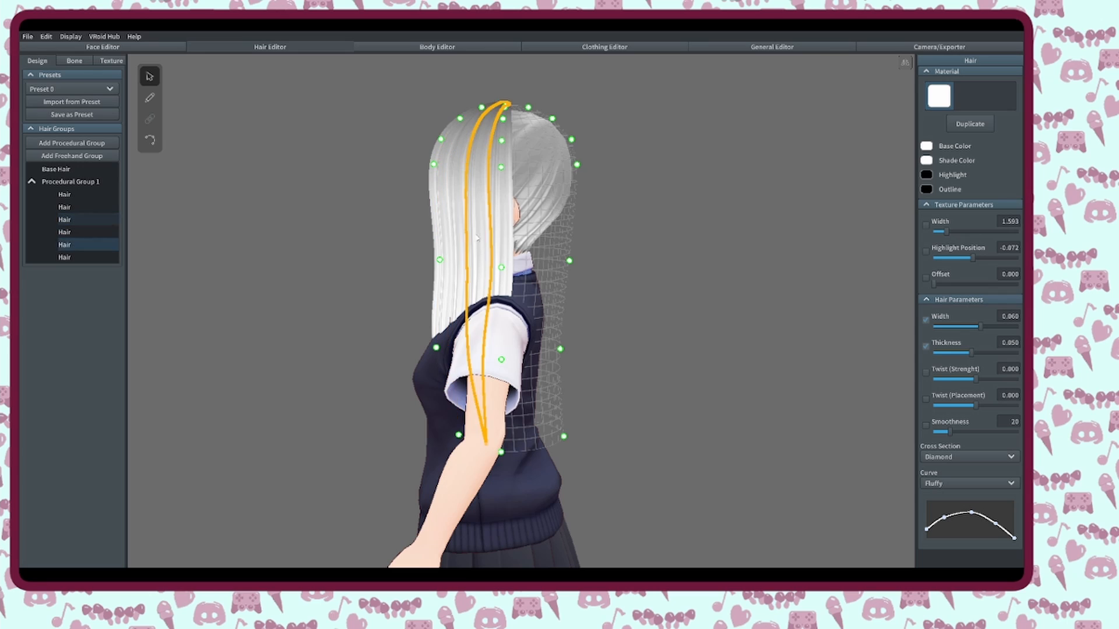
left_click(508, 239)
- Try a texture offset of 0.041 on the whole of Procedural Group 1
left_click(70, 182)
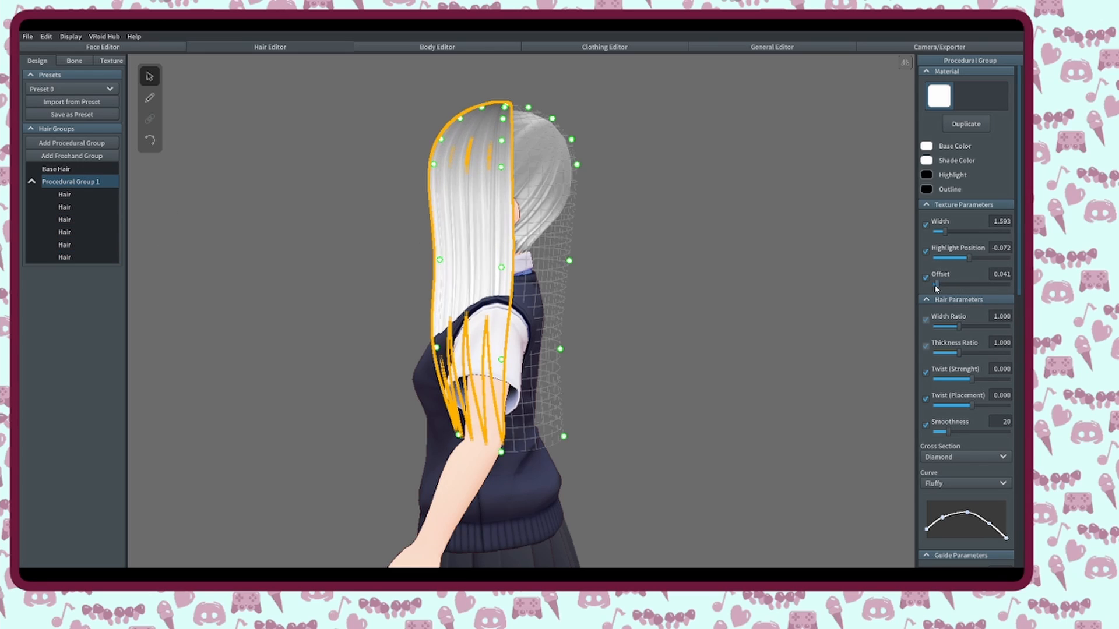
left_click(678, 287)
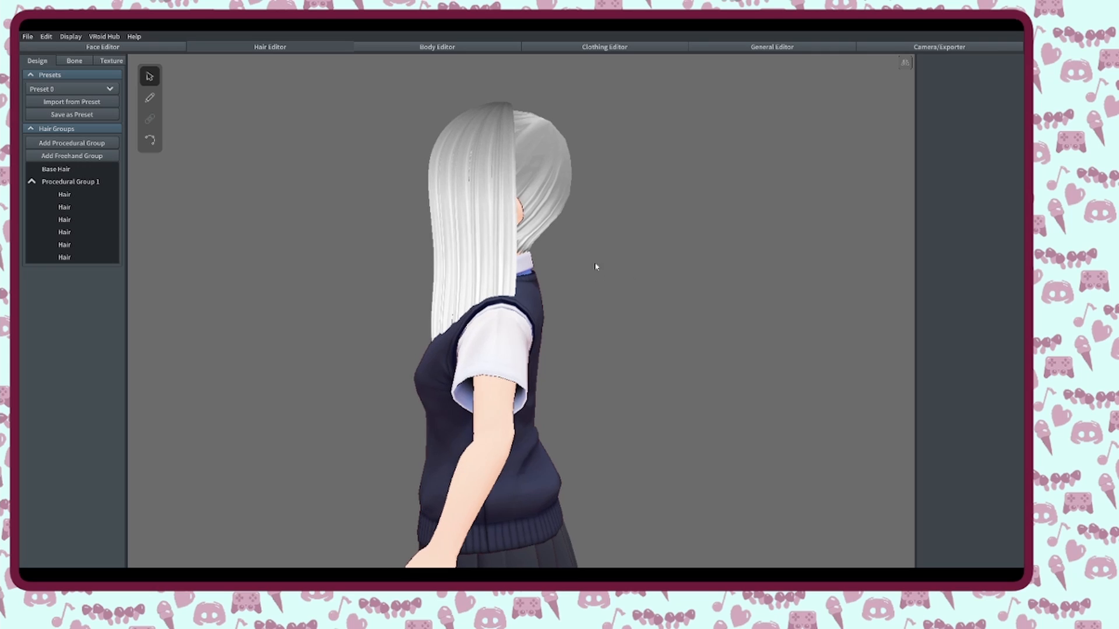
- Set Procedural Group 1's width ratio to 0.876 and thickness ratio to 1.294, checking the strands from the back and side
left_click(90, 182)
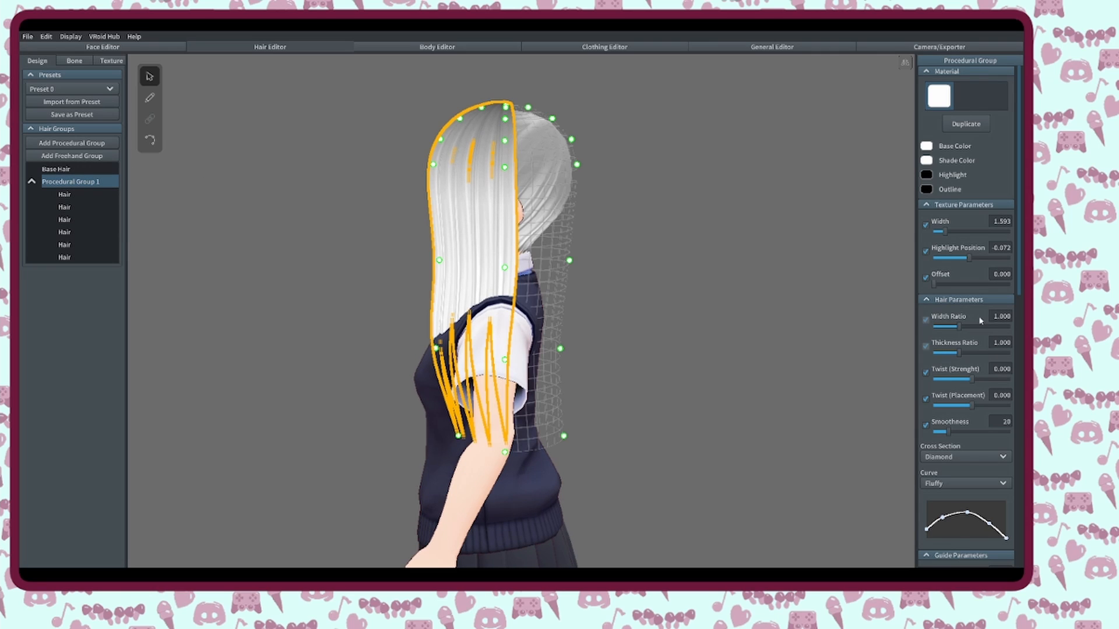
scroll(981, 320, "down", 1)
left_click_drag(960, 296, 969, 323)
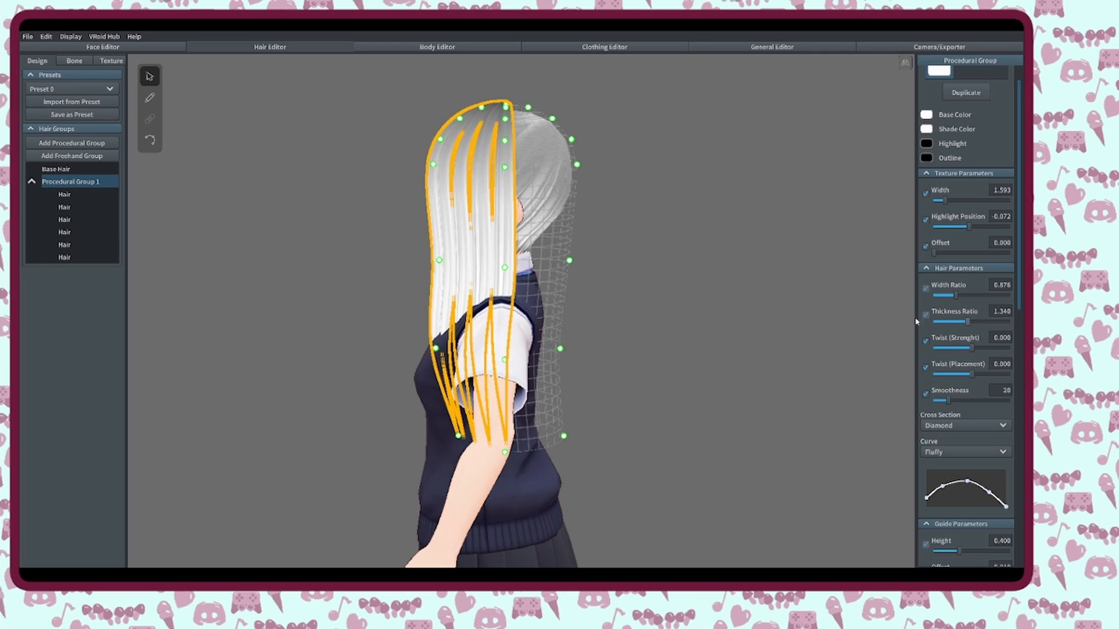
right_click_drag(721, 299, 605, 258)
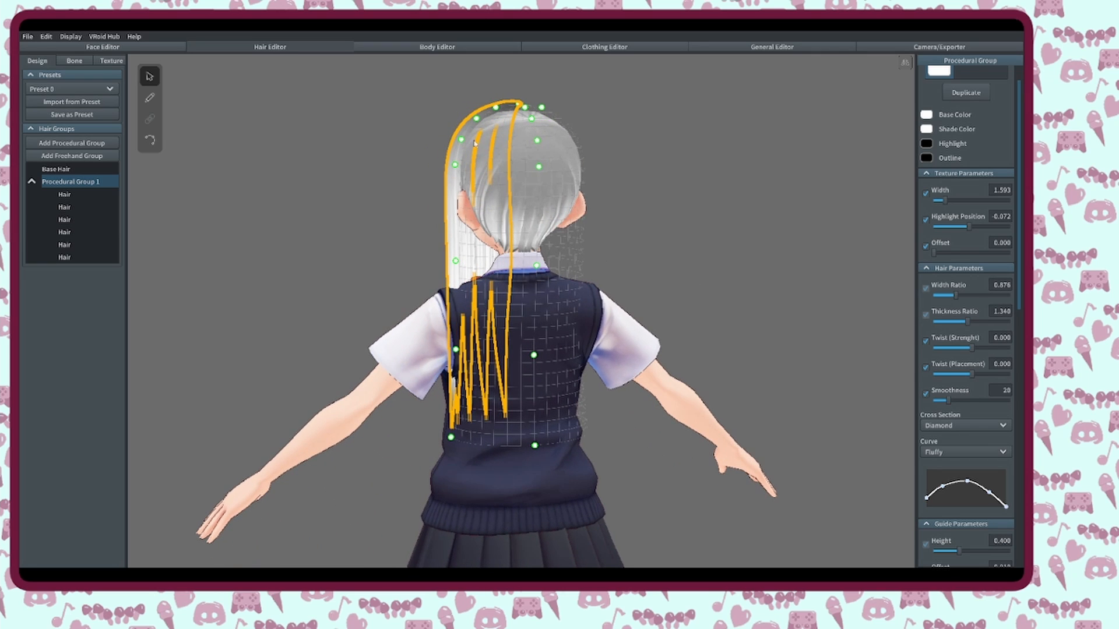
right_click_drag(475, 143, 551, 222)
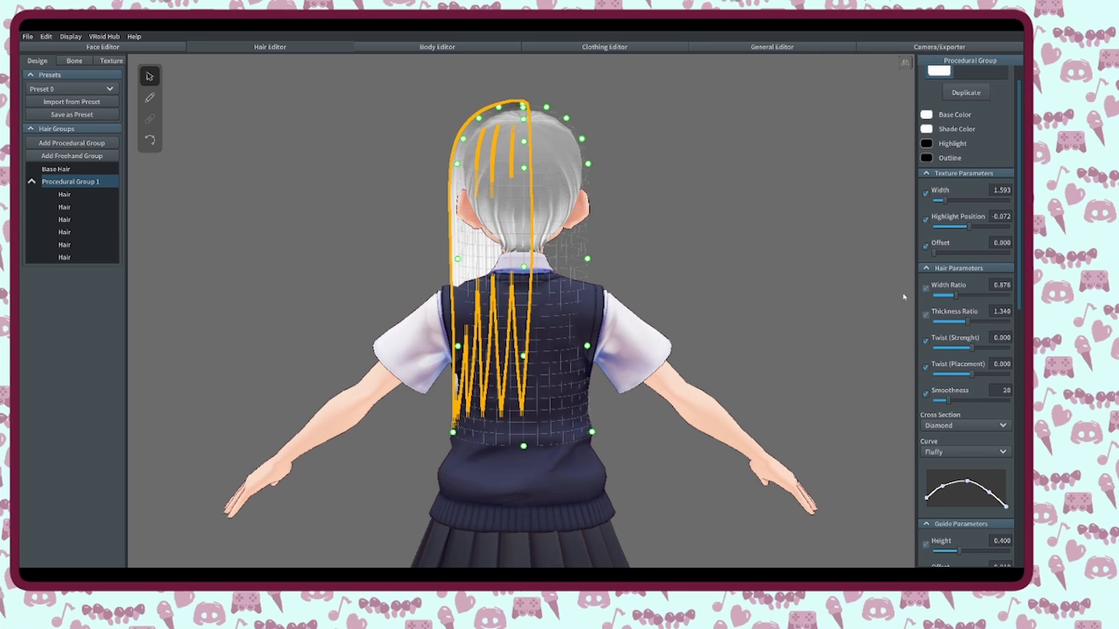
left_click_drag(967, 324, 964, 322)
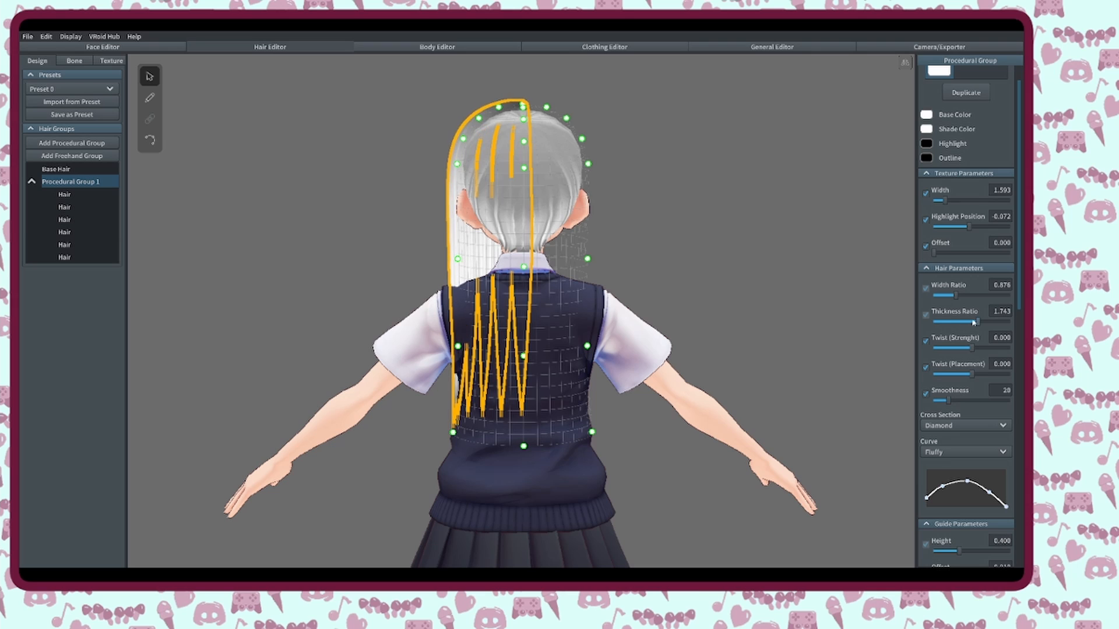
right_click_drag(751, 311, 593, 248)
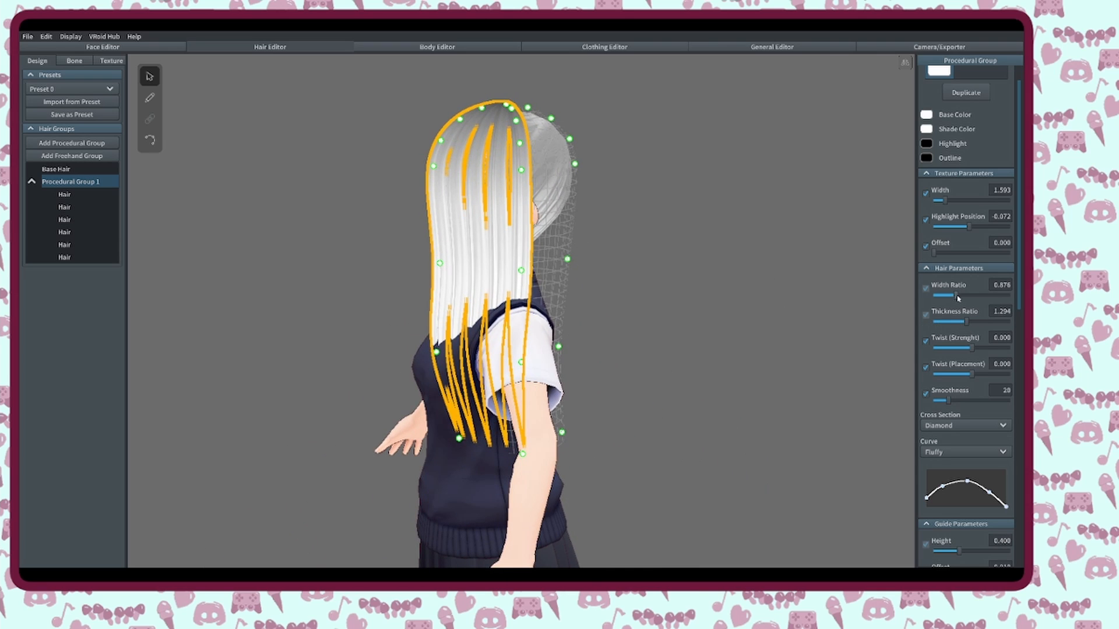
- Try a width ratio of 1.077 and a twist strength of 1.604 on the procedural group
left_click_drag(958, 299, 962, 298)
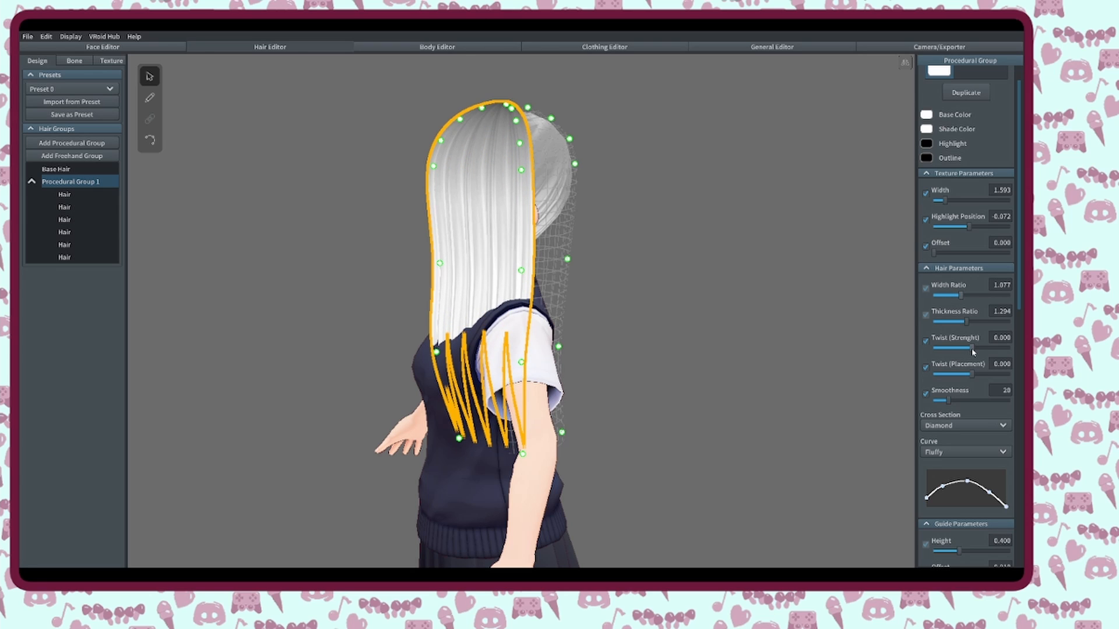
left_click_drag(971, 348, 984, 348)
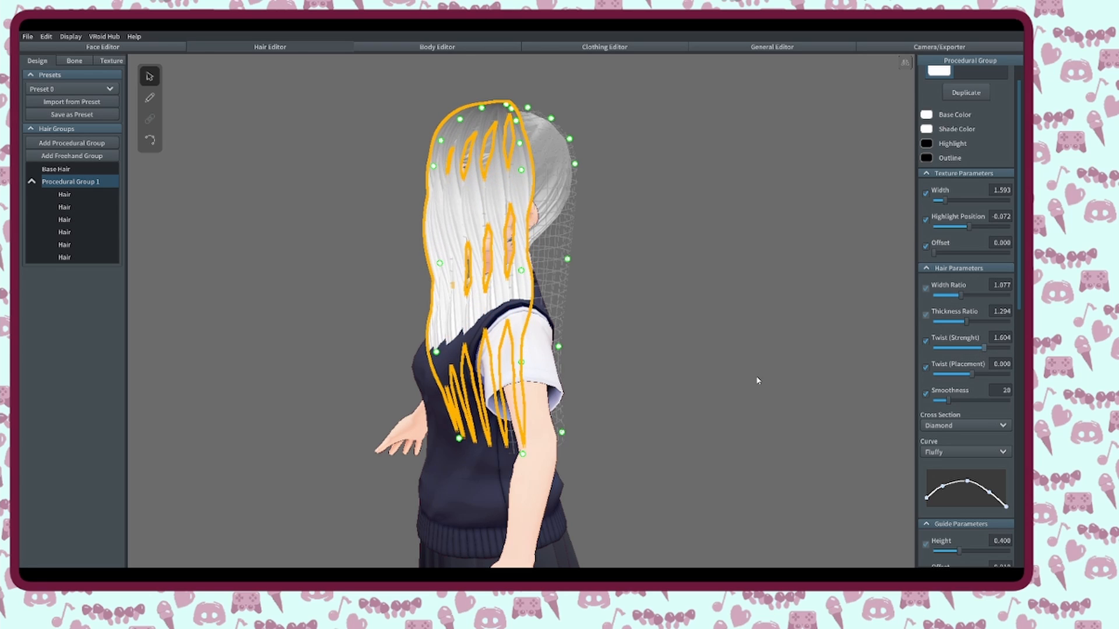
mouse_move(693, 368)
right_mouse_down()
mouse_move(729, 367)
mouse_move(687, 368)
mouse_move(704, 365)
right_mouse_up()
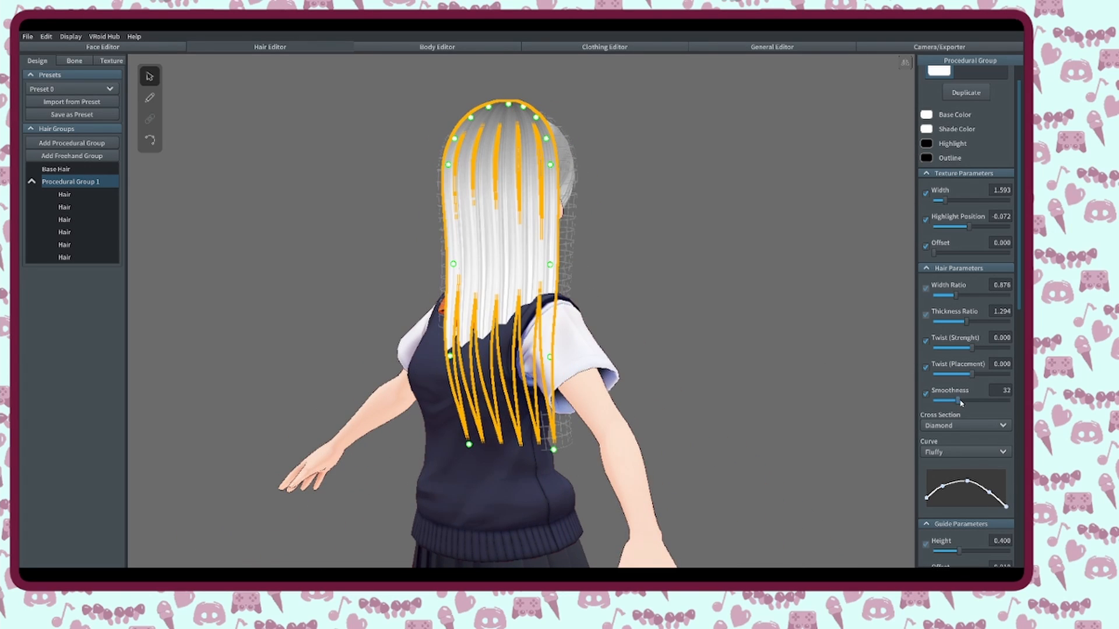
- Set the group's smoothness to 26 and its cross section to Bottomless Triangle, and inspect the hair from the other side
left_click_drag(959, 401, 913, 404)
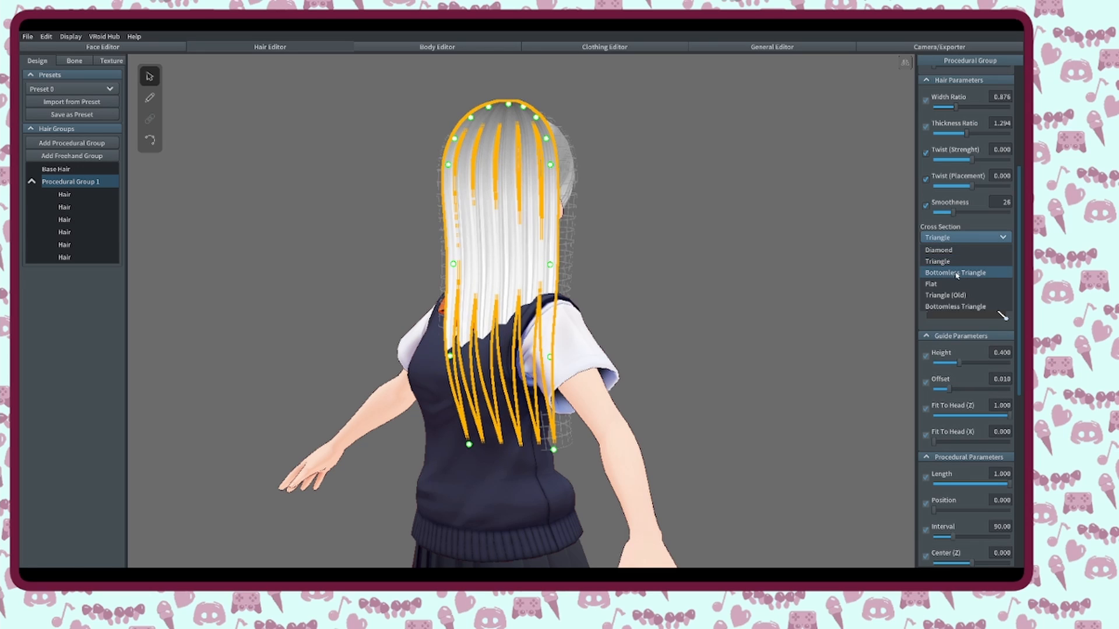
left_click(958, 275)
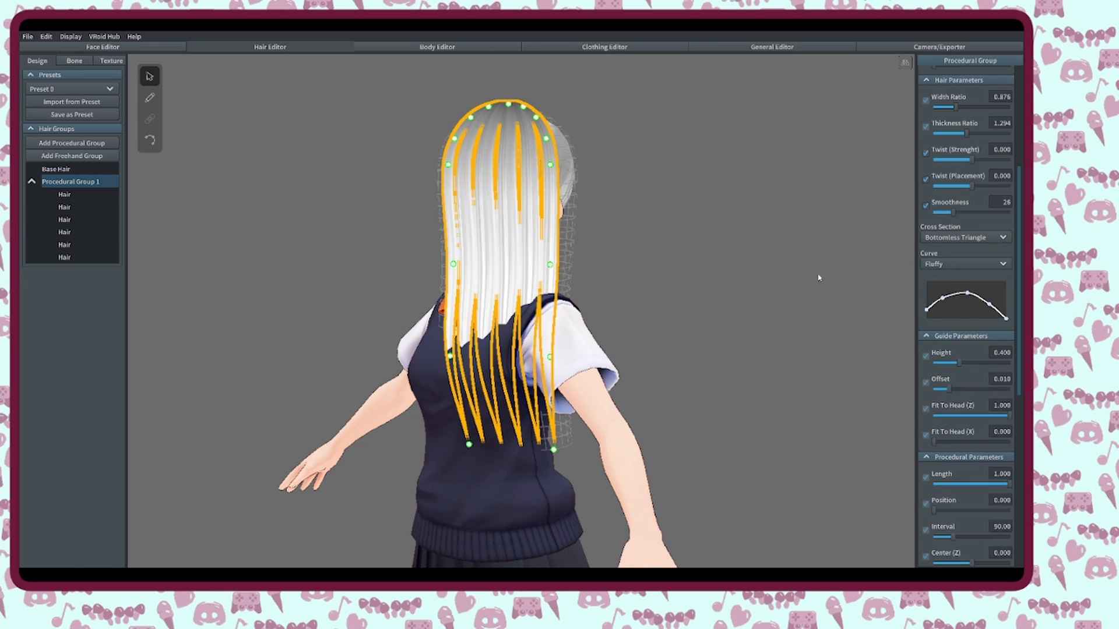
left_click(693, 321)
right_click_drag(639, 291, 167, 277)
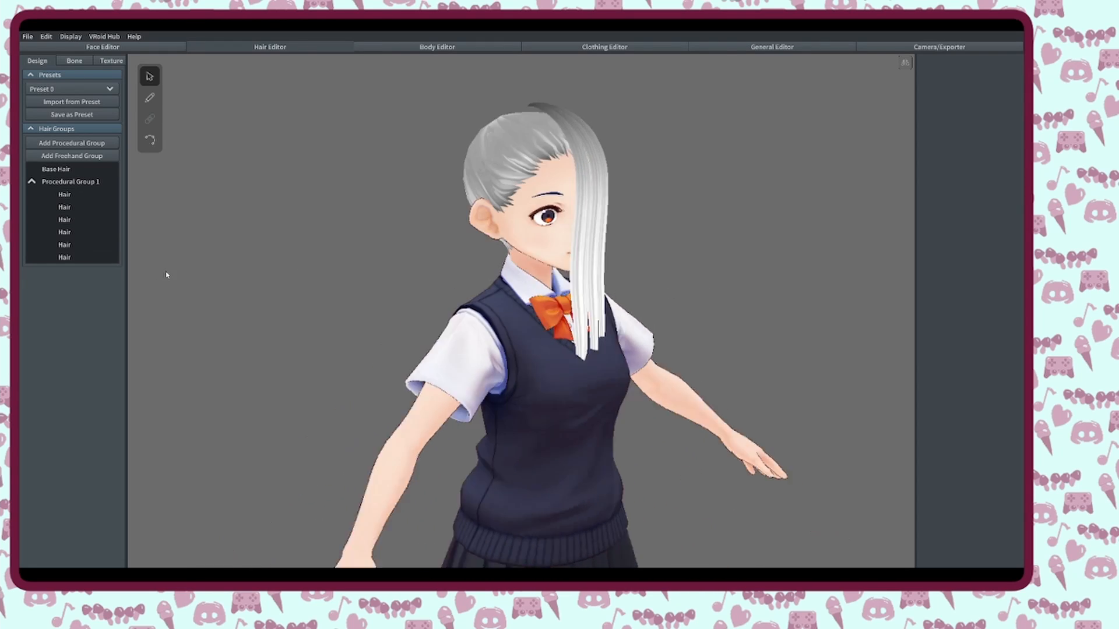
- Change Procedural Group 1's cross section to Flat and view the strands from the front
left_click(51, 181)
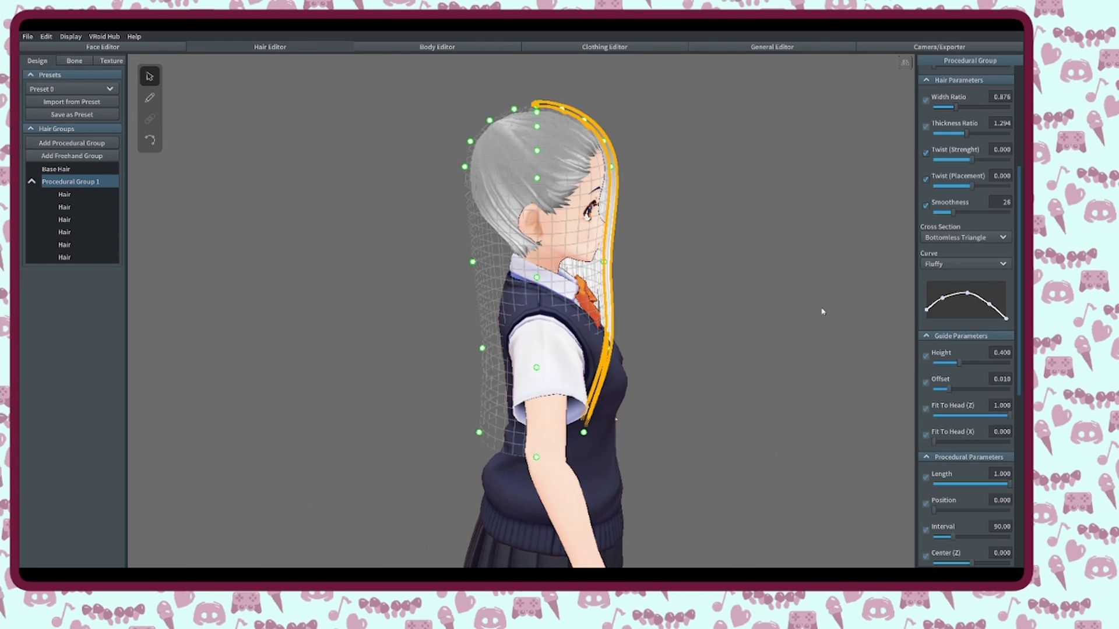
left_click(981, 239)
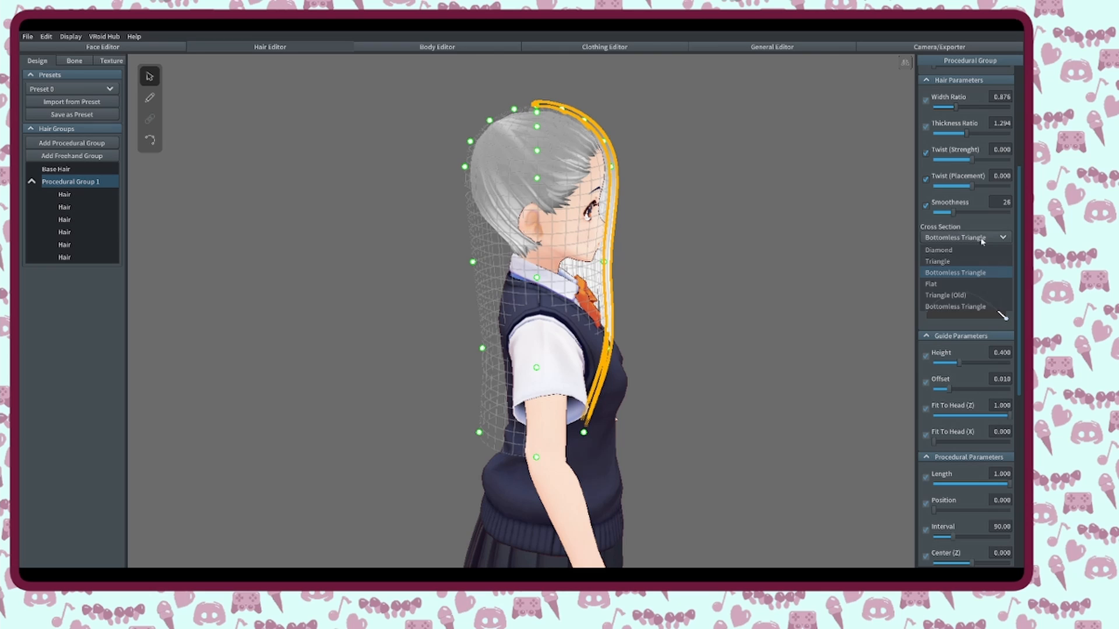
left_click(966, 285)
right_click_drag(816, 294, 767, 292)
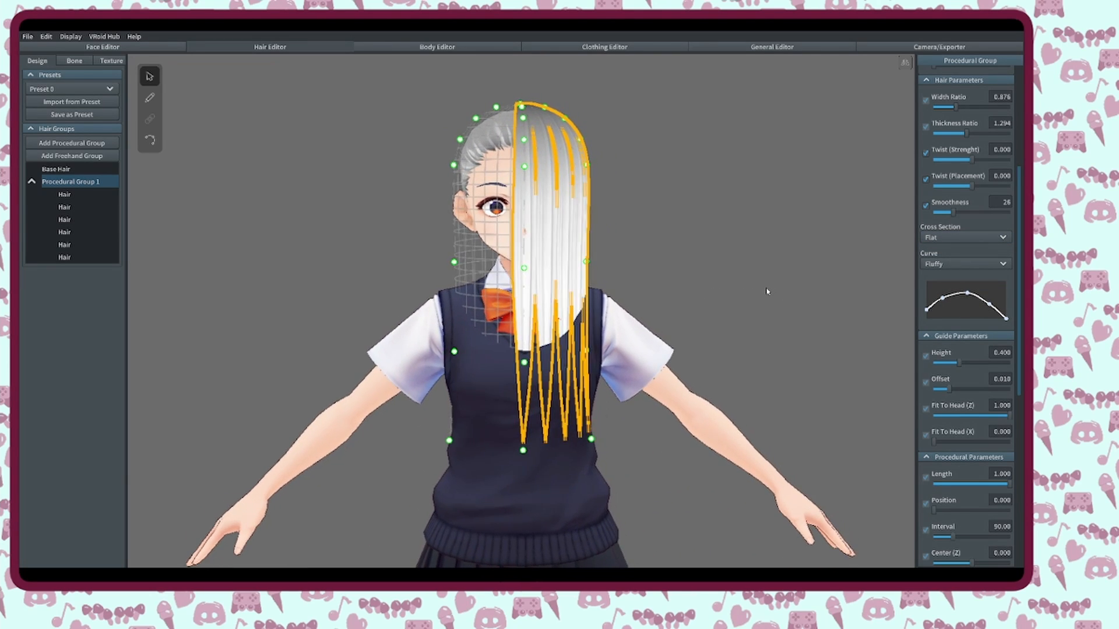
- Change Procedural Group 1's cross section to Diamond and view the strands from the front
left_click(988, 236)
left_click(957, 251)
mouse_move(804, 317)
right_mouse_down()
mouse_move(726, 318)
mouse_move(805, 315)
right_mouse_up()
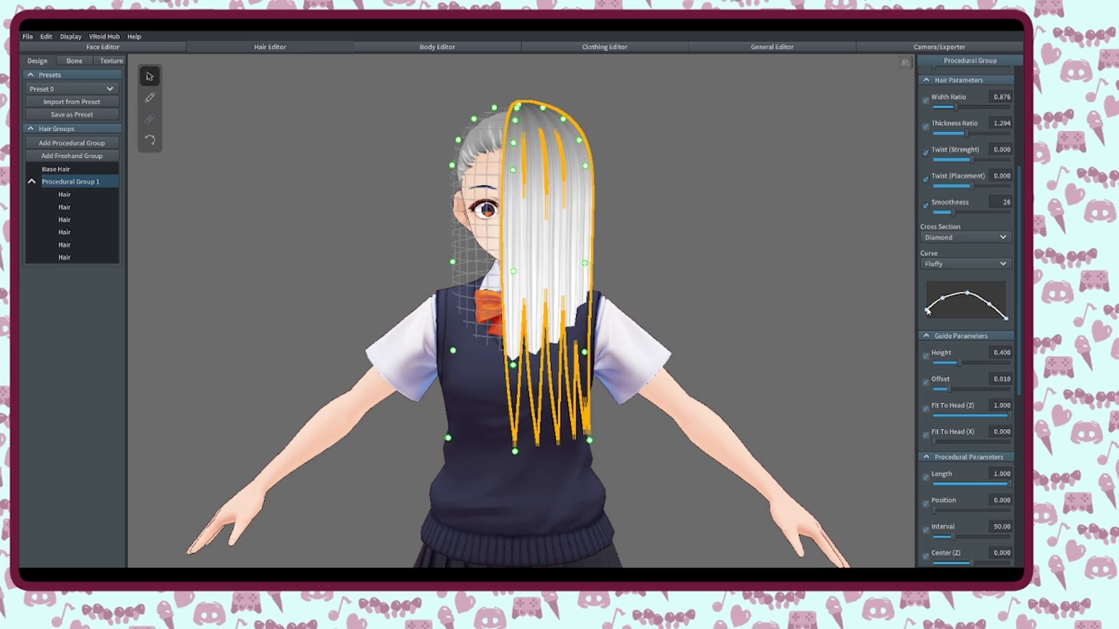
- Try raising the first point of the hair curve, check the strands from above, and move the point back down
left_click_drag(928, 310, 925, 311)
left_click_drag(927, 312, 922, 301)
right_click_drag(717, 275, 715, 300)
scroll(564, 305, "up", 1)
scroll(565, 305, "up", 2)
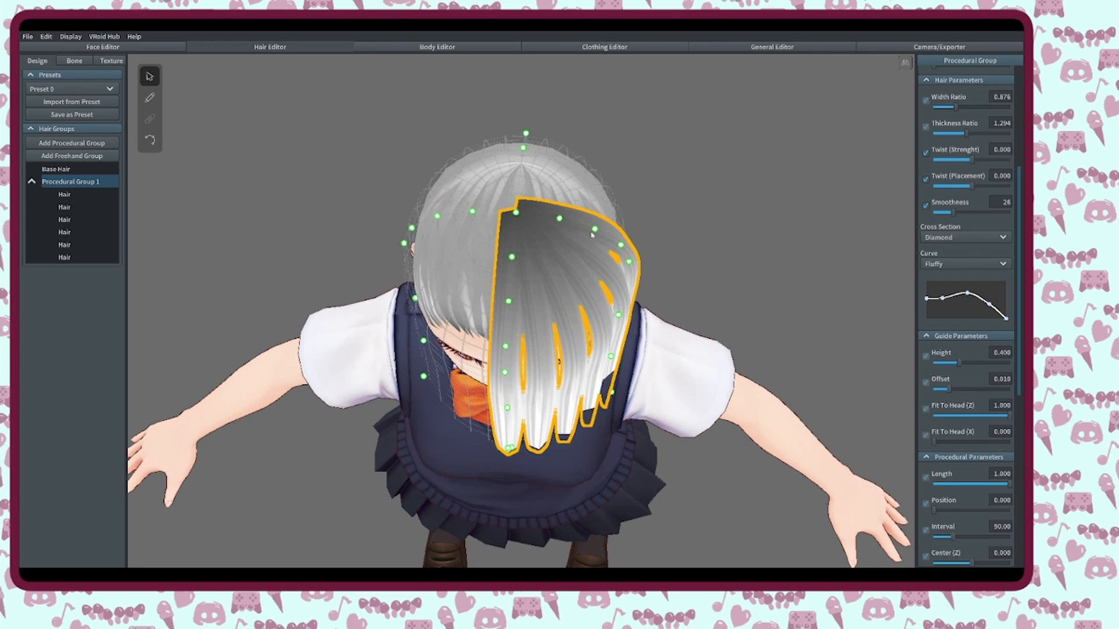
mouse_move(926, 299)
left_mouse_down()
mouse_move(928, 280)
mouse_move(925, 325)
mouse_move(927, 310)
left_mouse_up()
- Raise the last point of the hair curve to widen the strand tips, and inspect the hair ends
right_click_drag(803, 408, 794, 339)
middle_click_drag(722, 560, 731, 384)
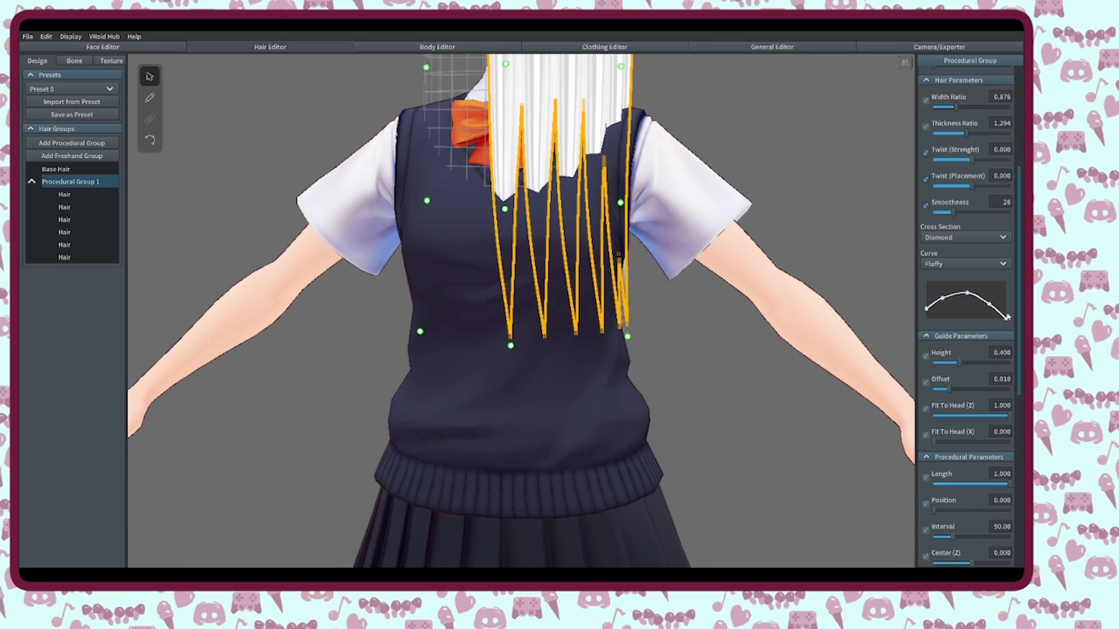
left_click_drag(1007, 317, 989, 295)
right_click_drag(874, 339, 766, 389)
scroll(766, 389, "down", 2)
scroll(717, 341, "down", 2)
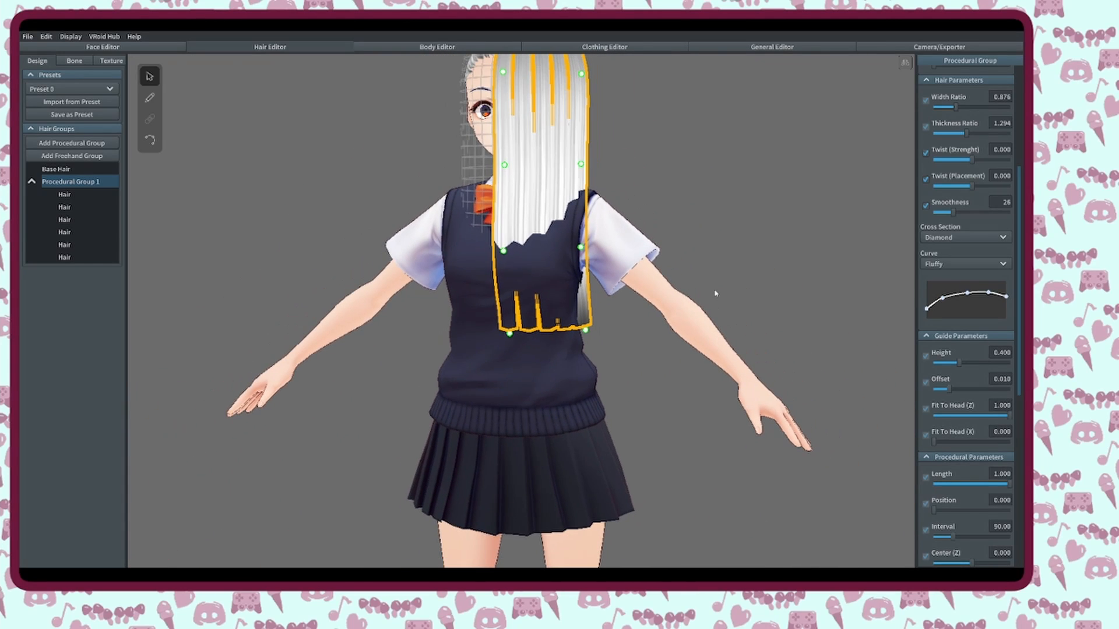
middle_click_drag(717, 292, 722, 320)
- Try a guide height of 0.353 and an offset of 0.005, checking how closely the strands sit on the head
left_click_drag(960, 434, 976, 282)
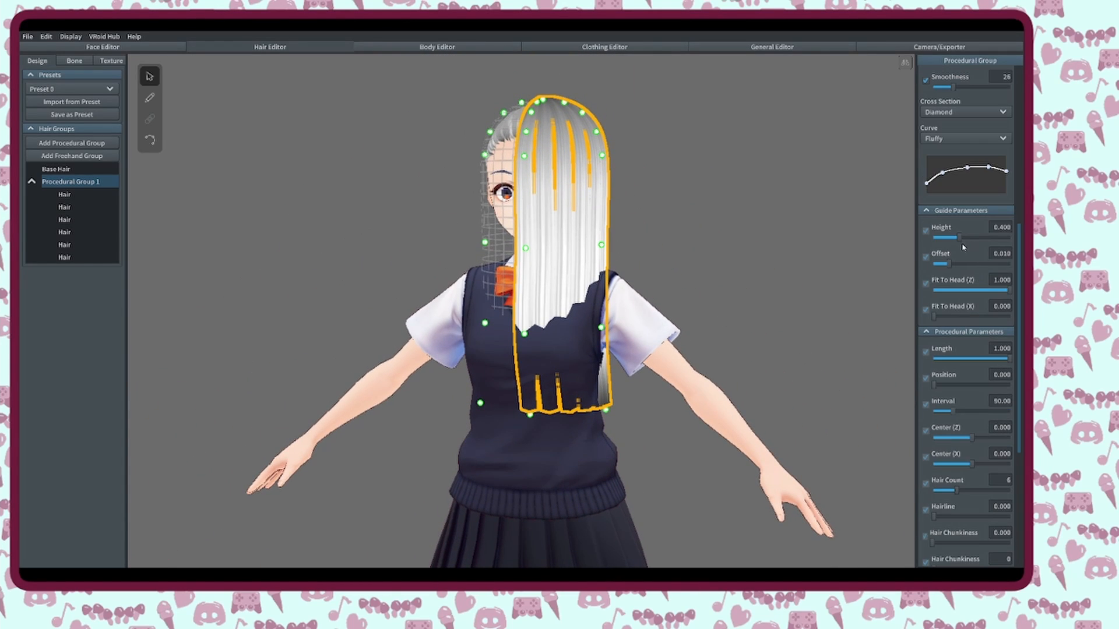
mouse_move(961, 242)
left_mouse_down()
mouse_move(972, 240)
mouse_move(956, 239)
left_mouse_up()
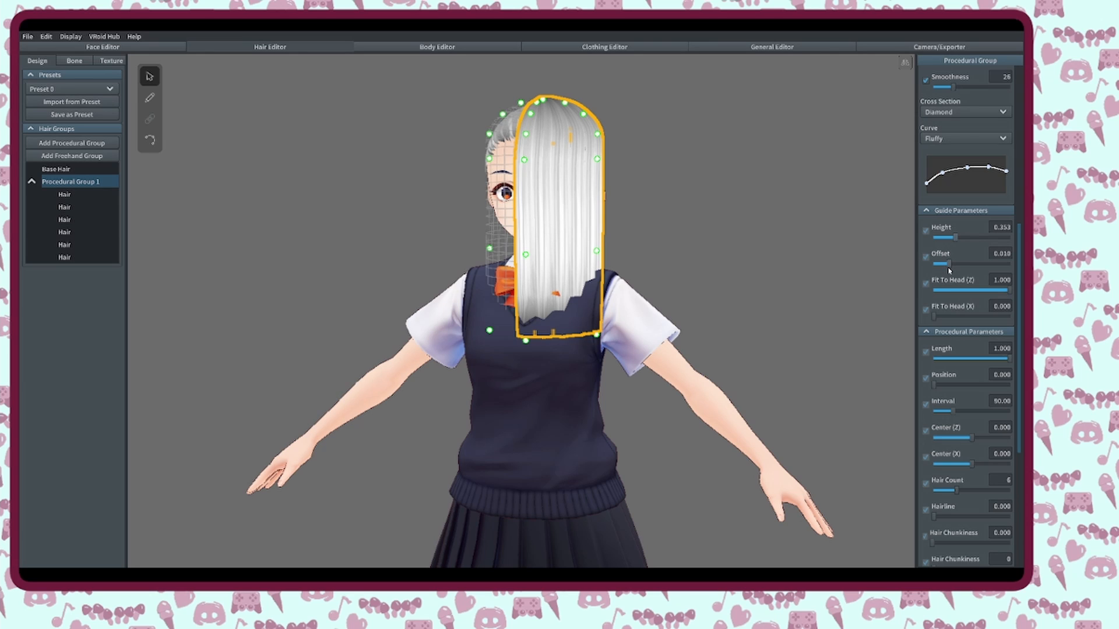
left_click_drag(951, 265, 945, 263)
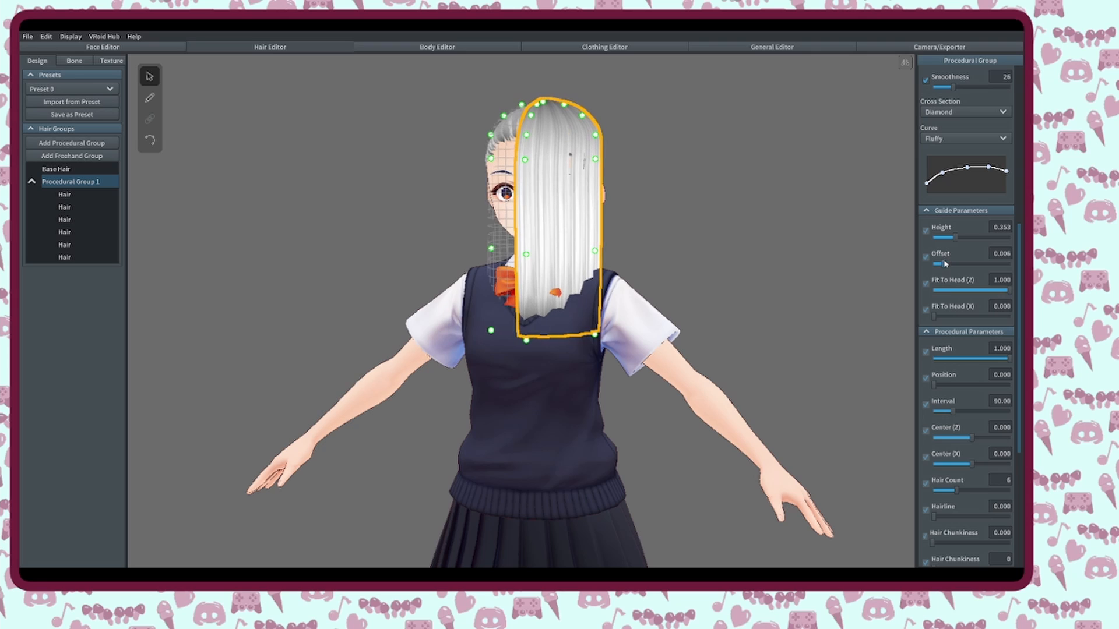
right_click_drag(709, 305, 716, 306)
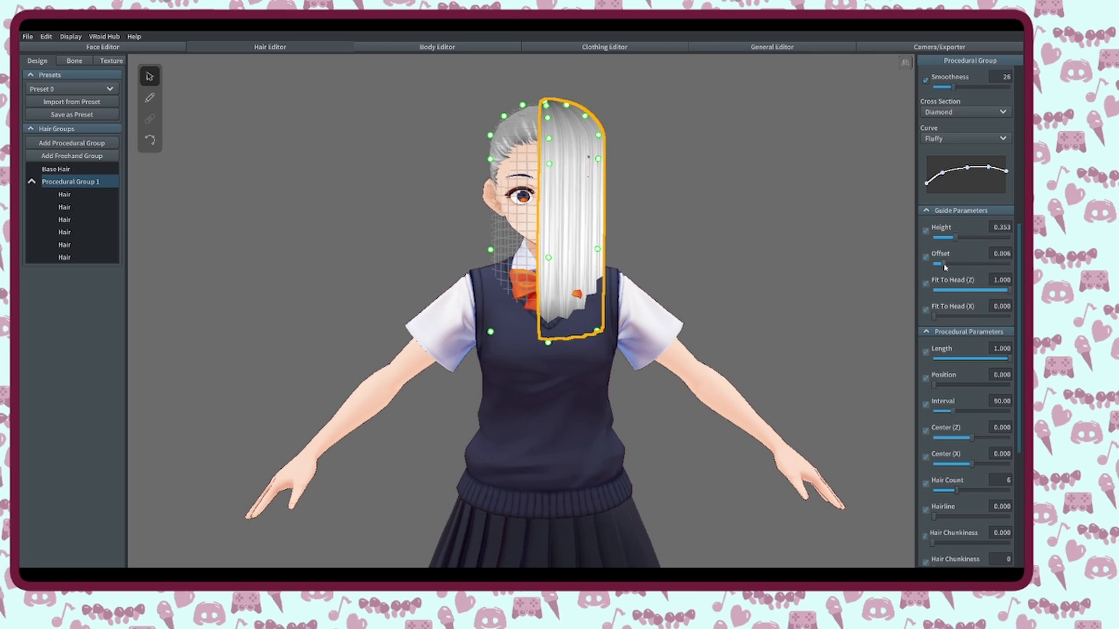
left_click_drag(945, 267, 943, 266)
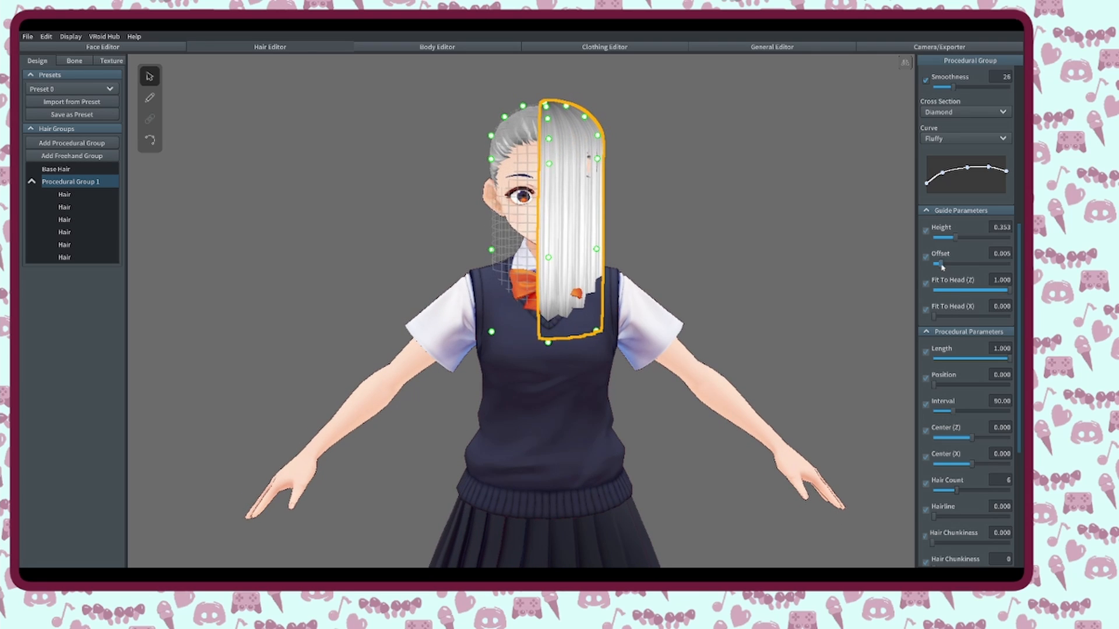
right_click_drag(831, 276, 820, 275)
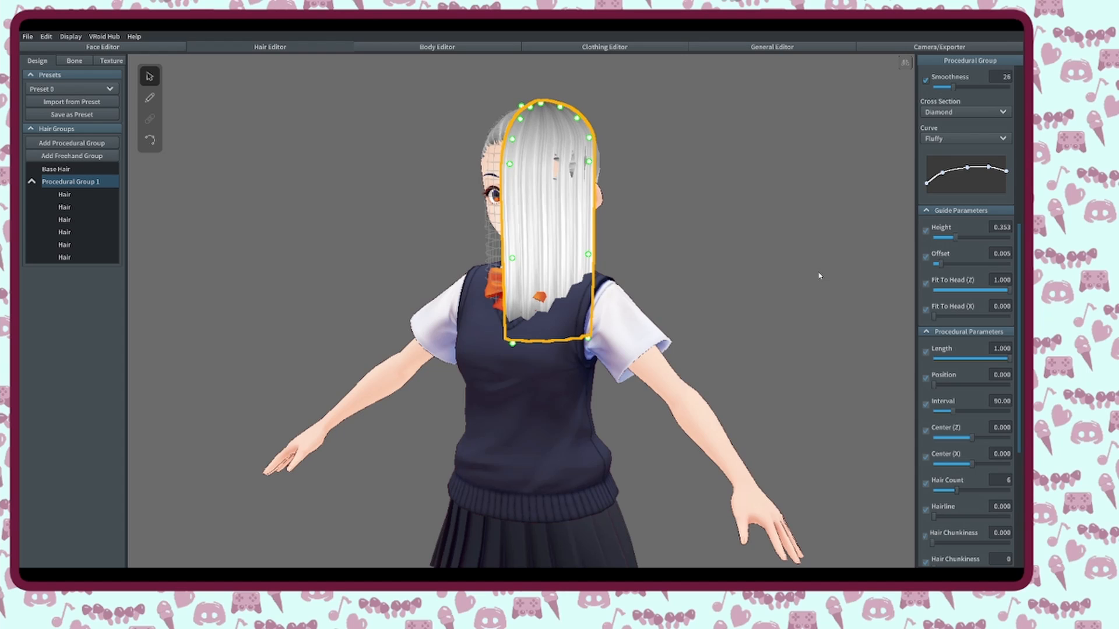
- Undo the guide offset and height changes, and turn the model to view the hair from behind
key("ctrl+z")
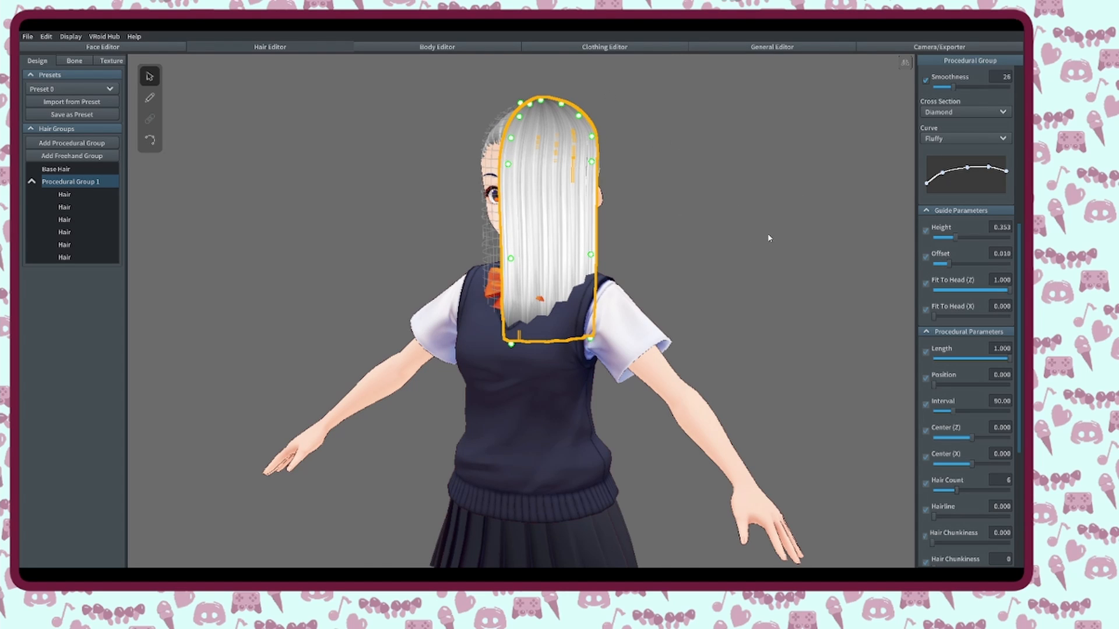
right_click_drag(768, 238, 741, 236)
key("ctrl+z")
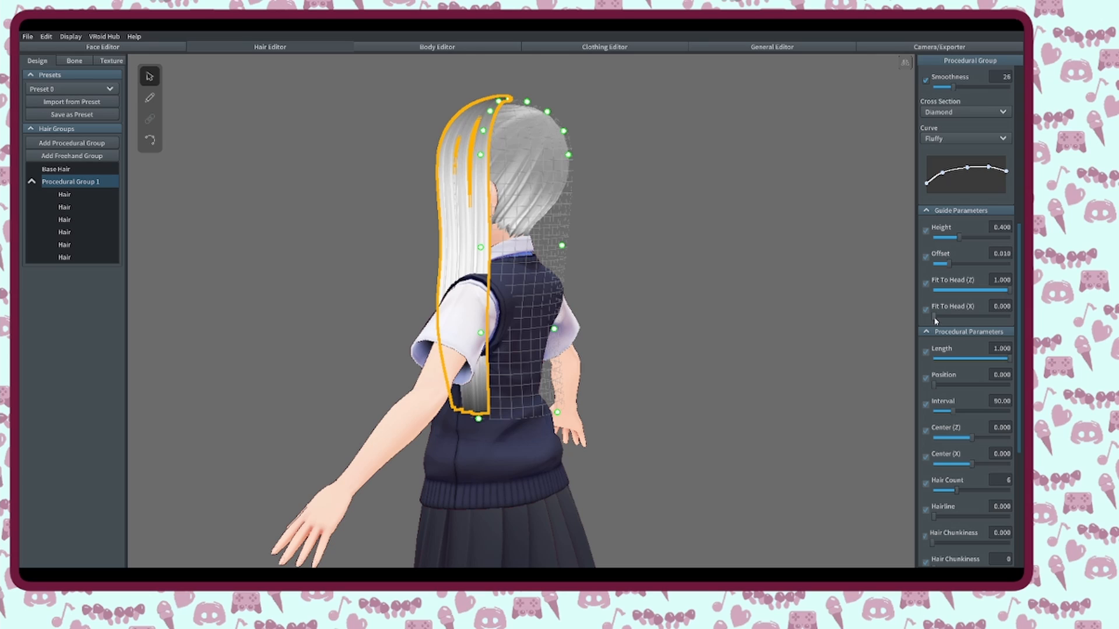
- Try the head-fit guide parameters, lowering Fit To Head (Z) to 0.151, and view the hair from the side
left_click_drag(935, 320, 868, 314)
left_click_drag(1007, 290, 938, 290)
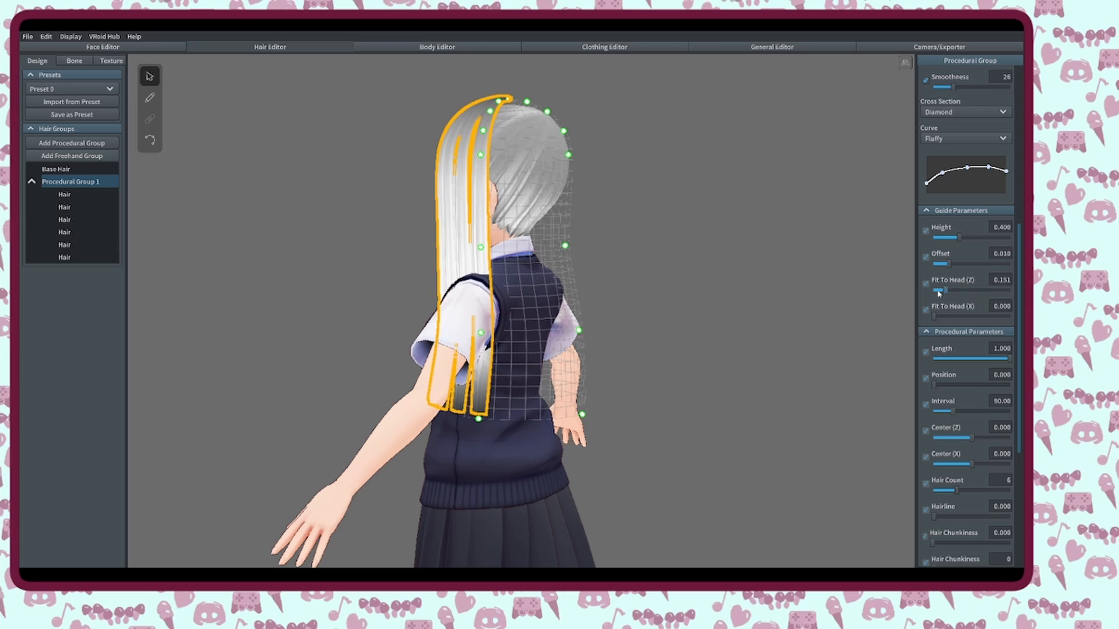
right_click_drag(802, 349, 666, 387)
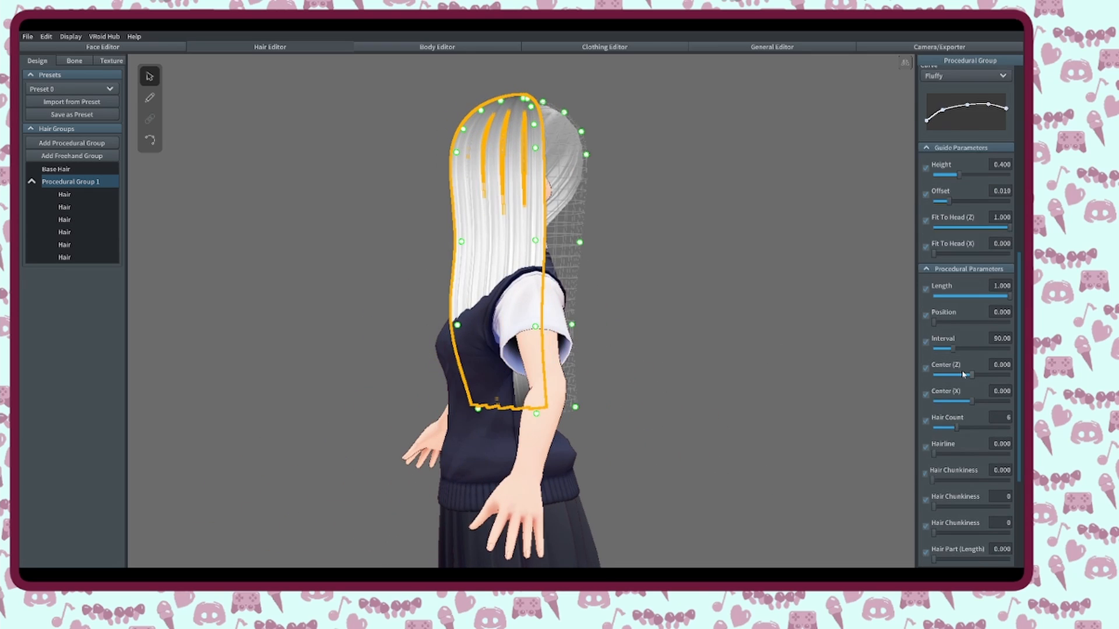
- Test the procedural length and lengthen the hair by pulling the guide mesh's lowest side point slightly downward
scroll(964, 373, "down", 1)
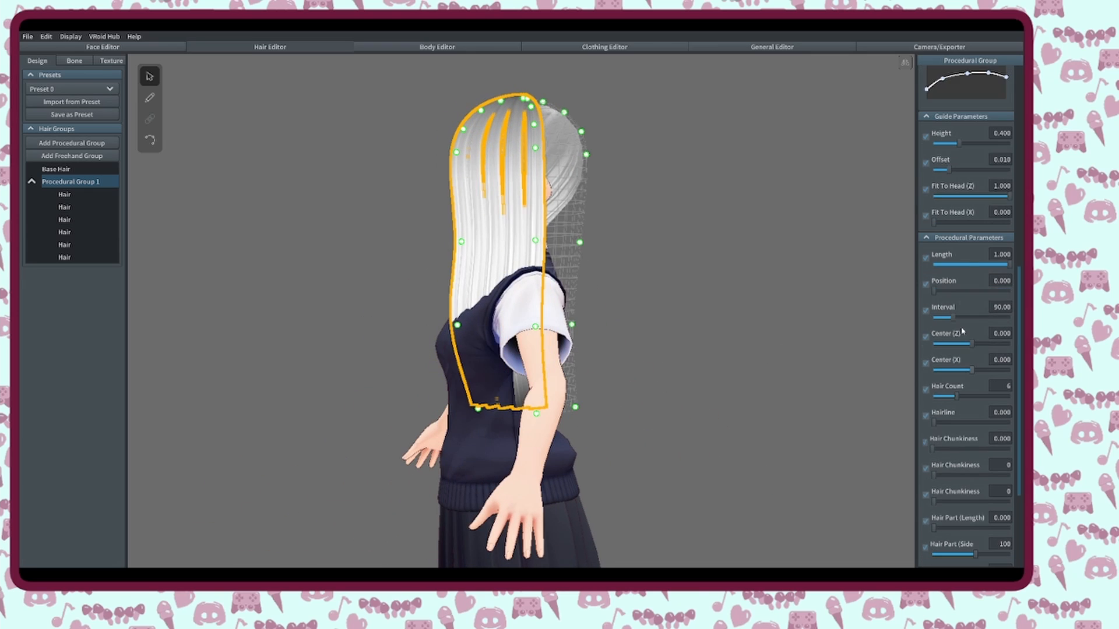
scroll(961, 306, "down", 2)
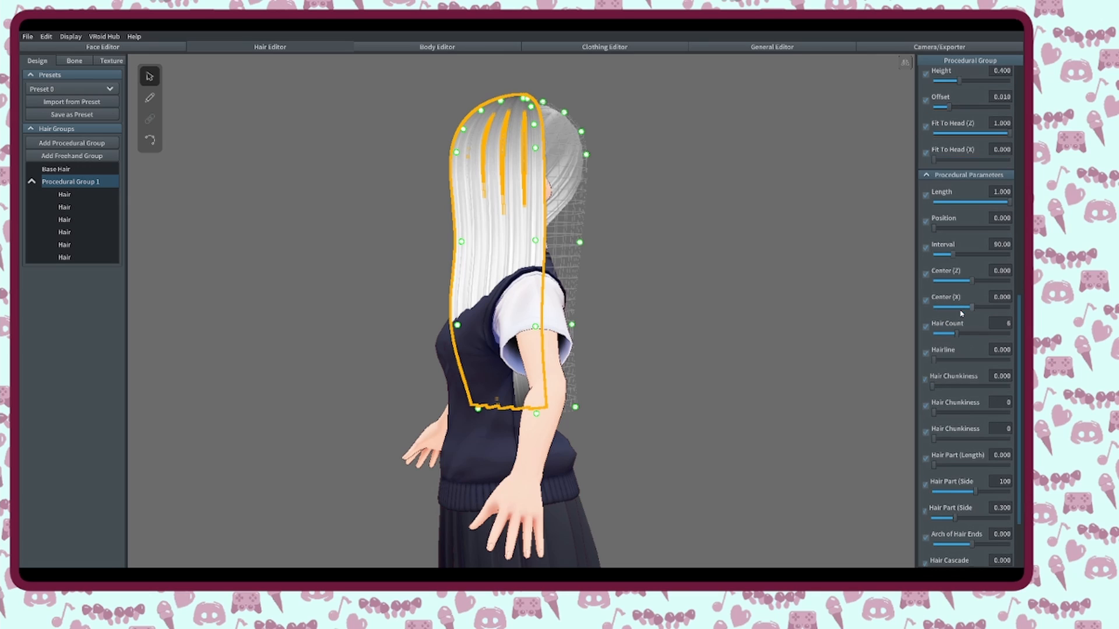
mouse_move(1010, 204)
left_mouse_down()
mouse_move(984, 204)
mouse_move(1015, 199)
left_mouse_up()
mouse_move(536, 414)
left_mouse_down()
mouse_move(538, 478)
mouse_move(536, 432)
left_mouse_up()
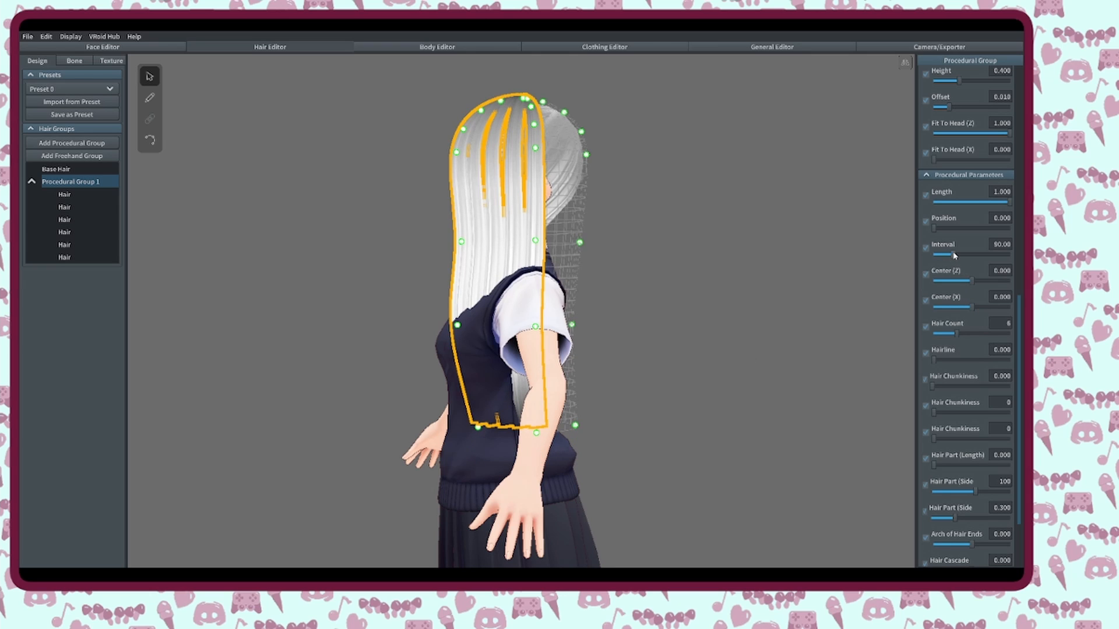
- Set the group's procedural position to 100.5, moving the strands around to the back of the head
right_click_drag(766, 277, 797, 280)
left_click_drag(933, 230, 947, 228)
right_click_drag(781, 277, 759, 261)
right_click_drag(635, 259, 645, 220)
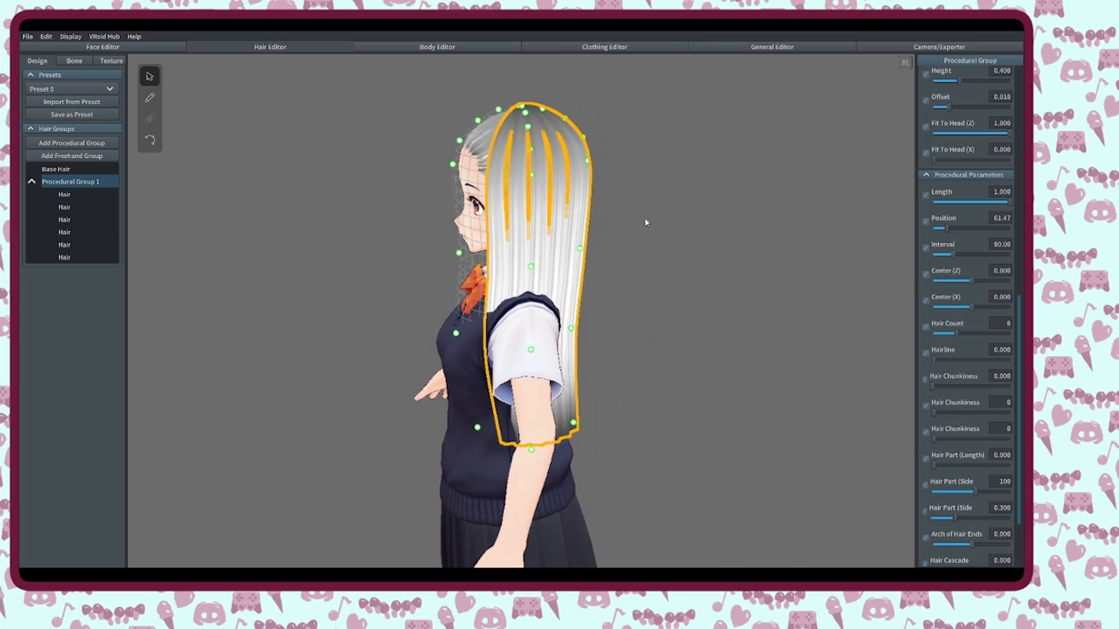
left_click_drag(946, 229, 957, 229)
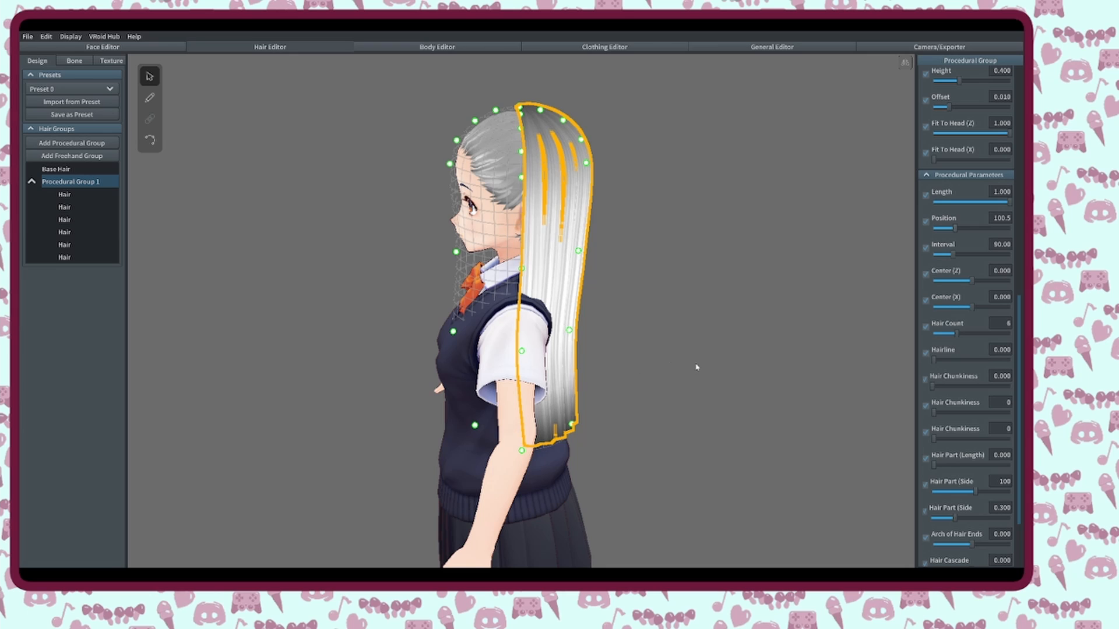
right_click_drag(696, 367, 624, 366)
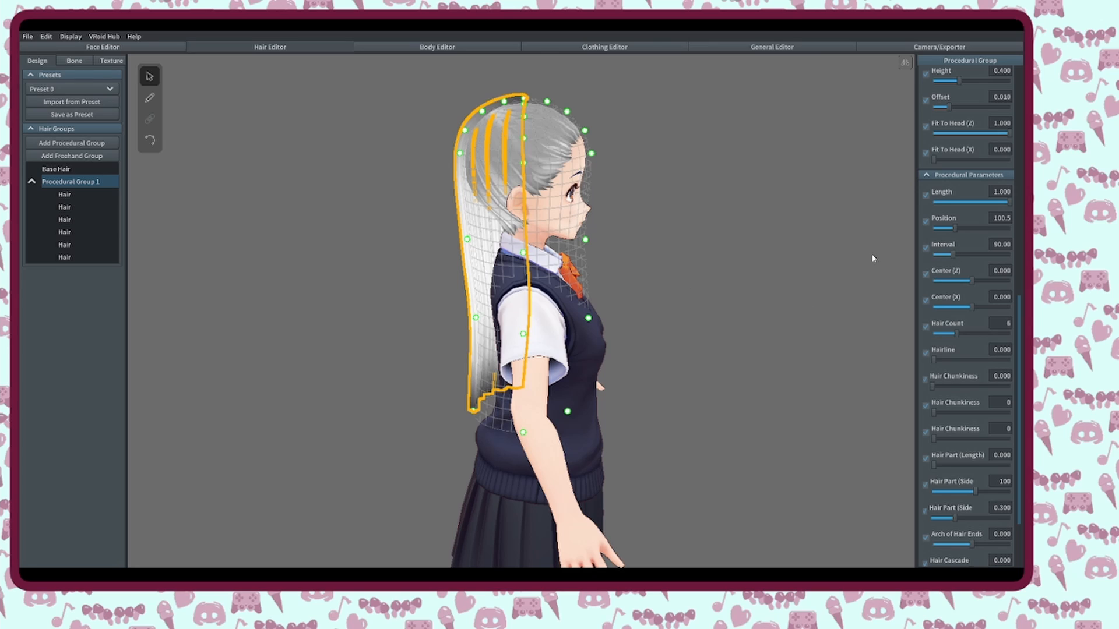
- Set the group's interval to 162.6 to spread the strands across the back of the head
right_click_drag(670, 268, 698, 268)
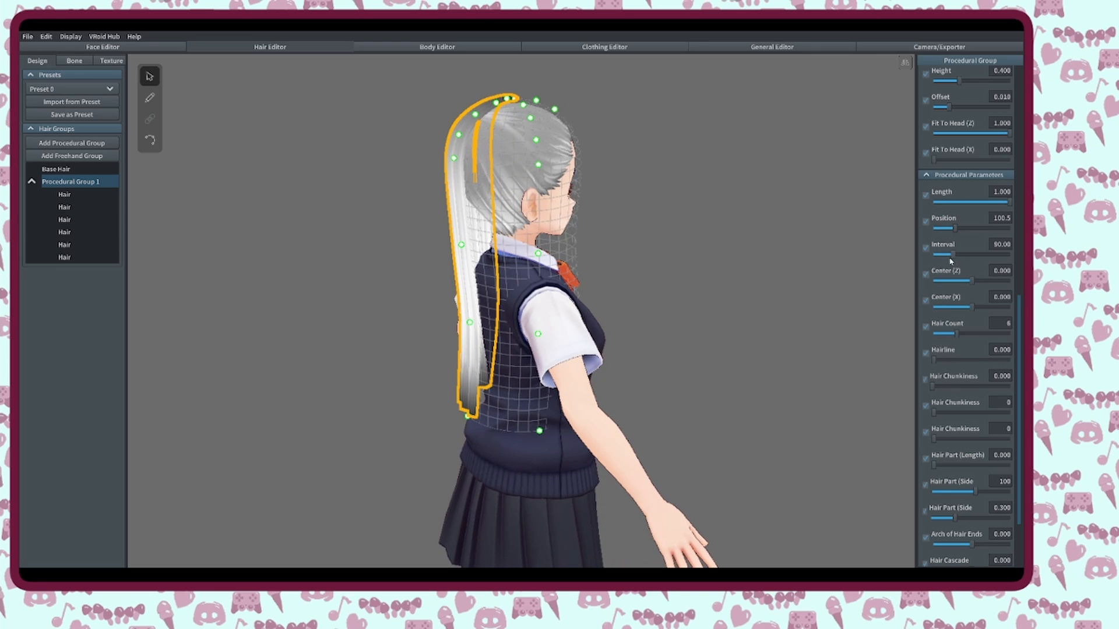
right_click_drag(641, 308, 665, 309)
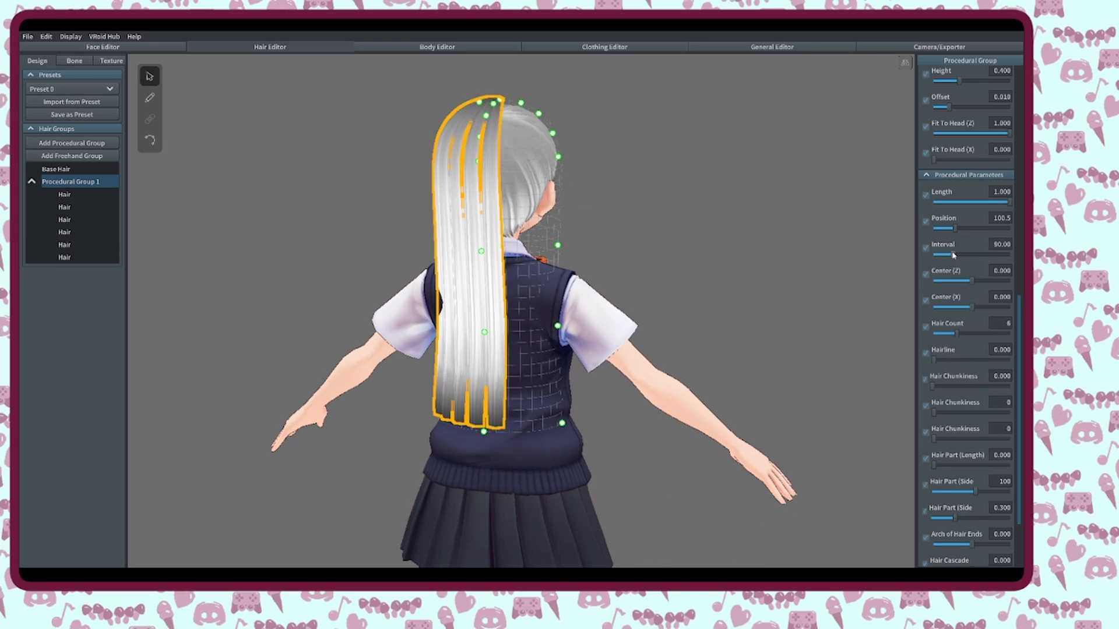
left_click_drag(954, 254, 967, 254)
right_click_drag(724, 295, 693, 295)
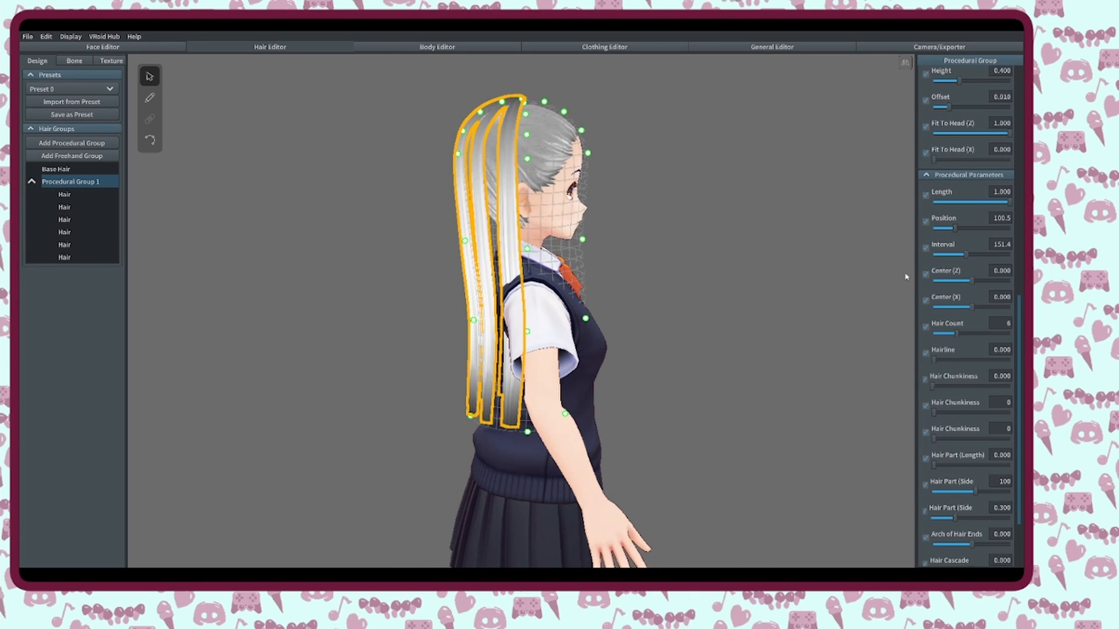
left_click_drag(967, 254, 972, 257)
right_click_drag(839, 278, 871, 279)
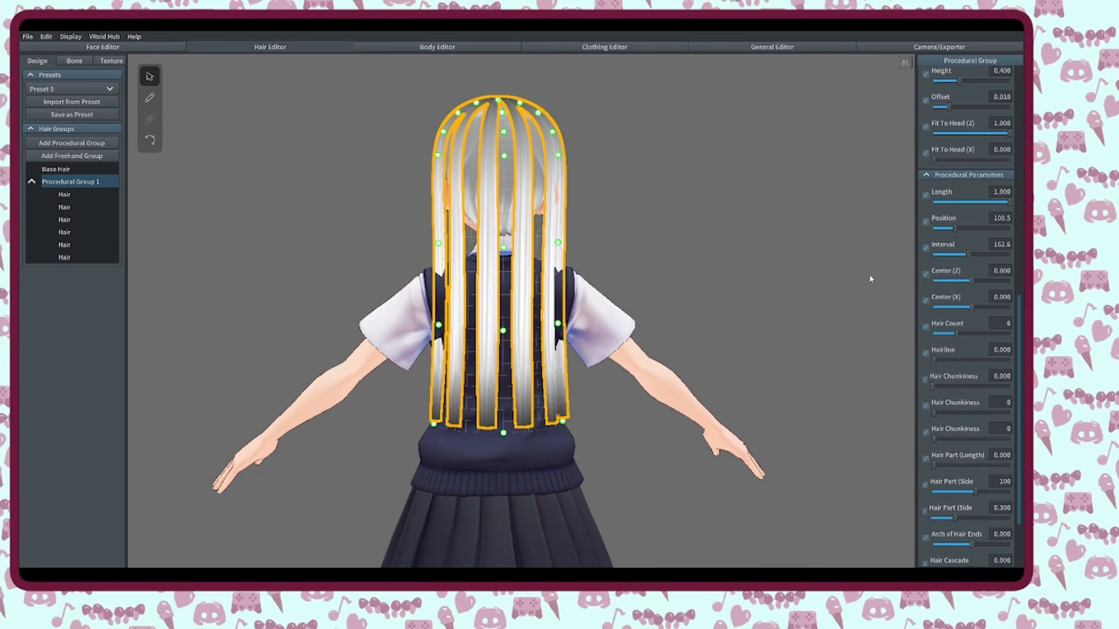
- Try shifting the strands' origin with Center (Z) and Center (X) while viewing the head from above
right_click_drag(774, 288, 661, 294)
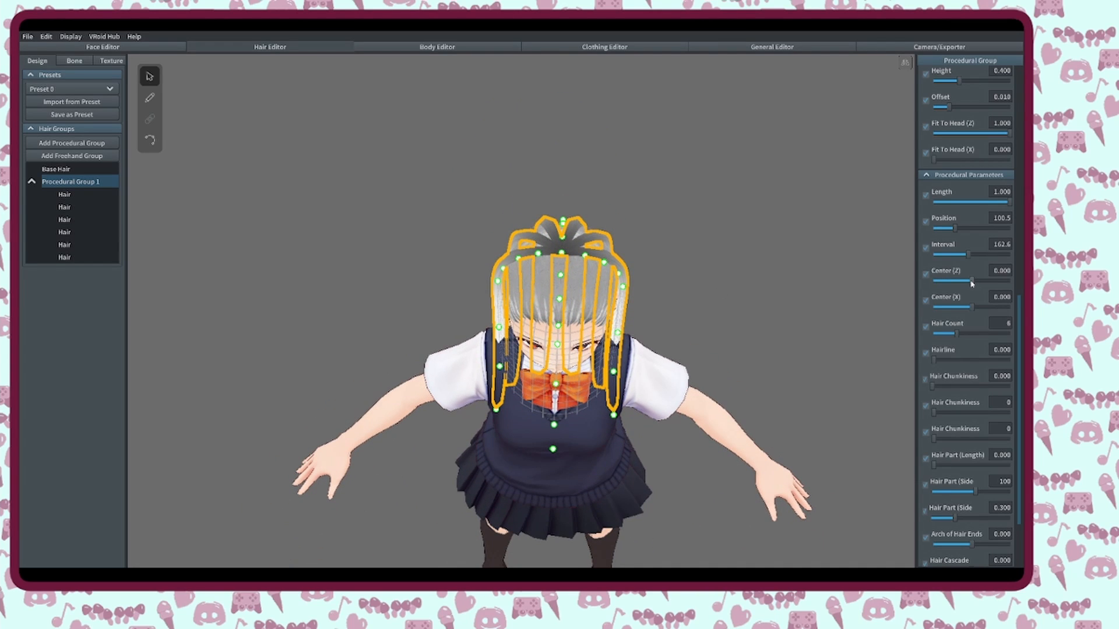
left_click_drag(972, 283, 972, 282)
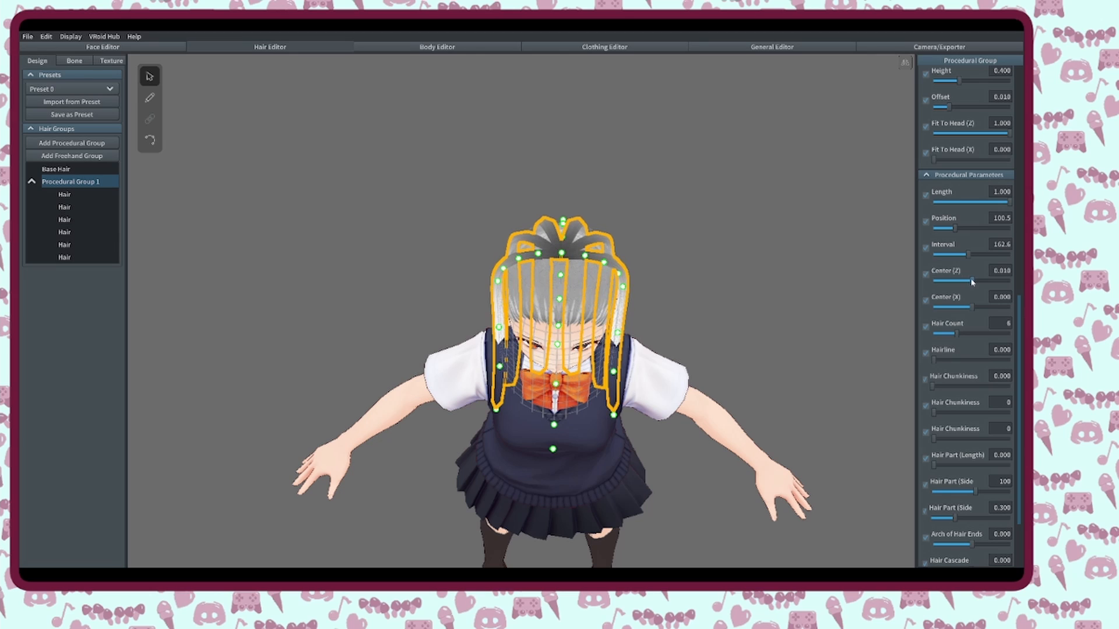
left_click_drag(972, 282, 972, 307)
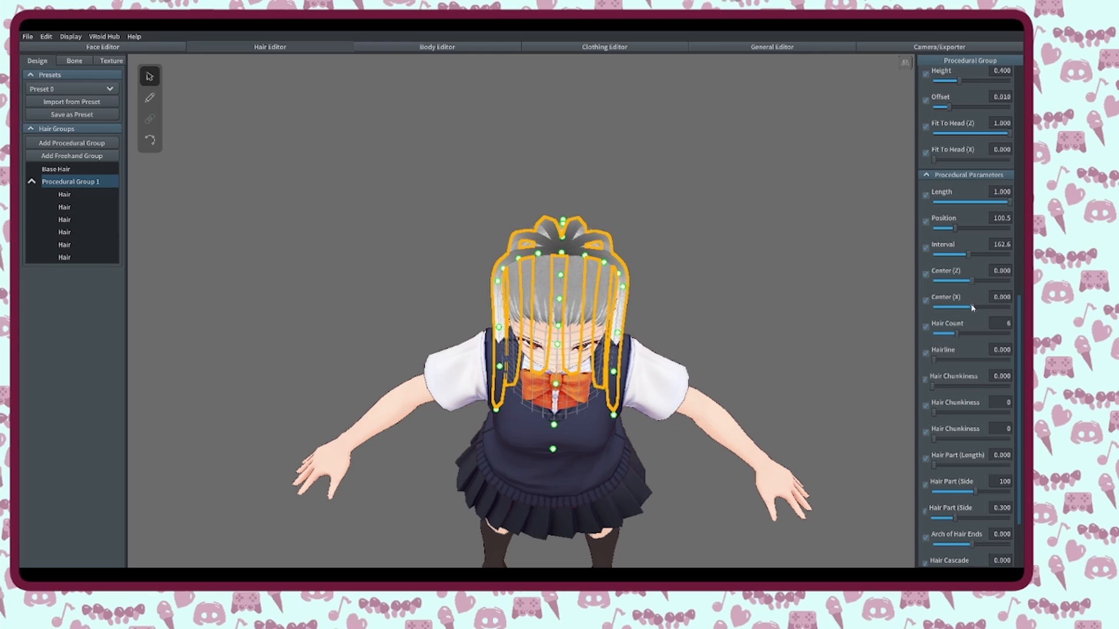
- Set the group's hair count to 11 to fill the gaps between strands, checking from the back and front
right_click_drag(787, 356, 864, 334)
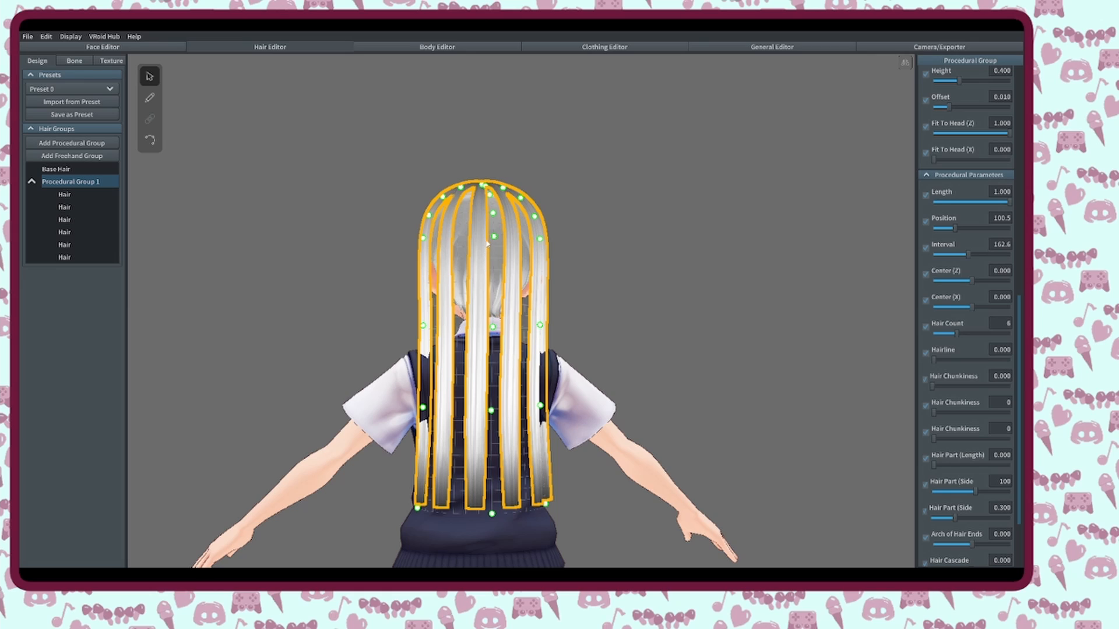
left_click_drag(959, 335, 975, 333)
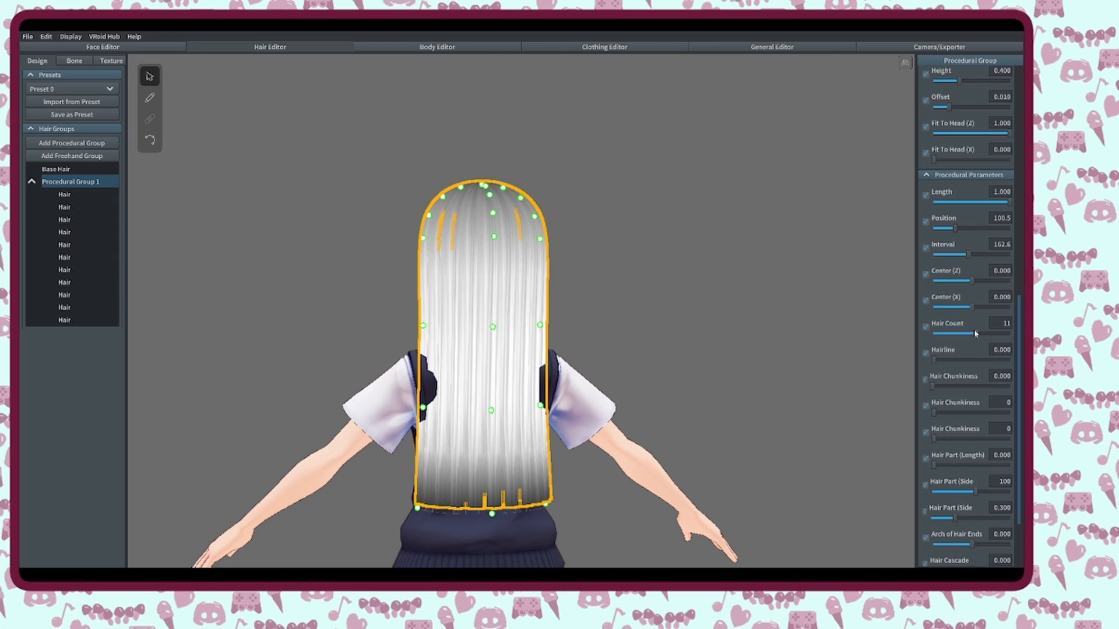
right_click_drag(647, 327, 623, 329)
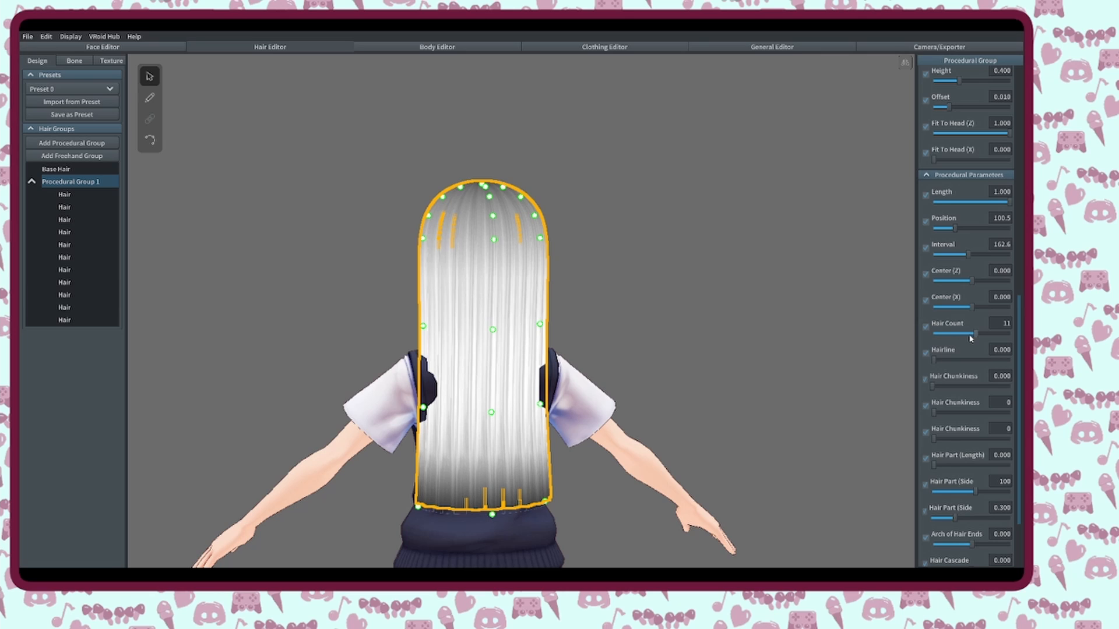
mouse_move(975, 333)
left_mouse_down()
mouse_move(985, 340)
mouse_move(974, 342)
left_mouse_up()
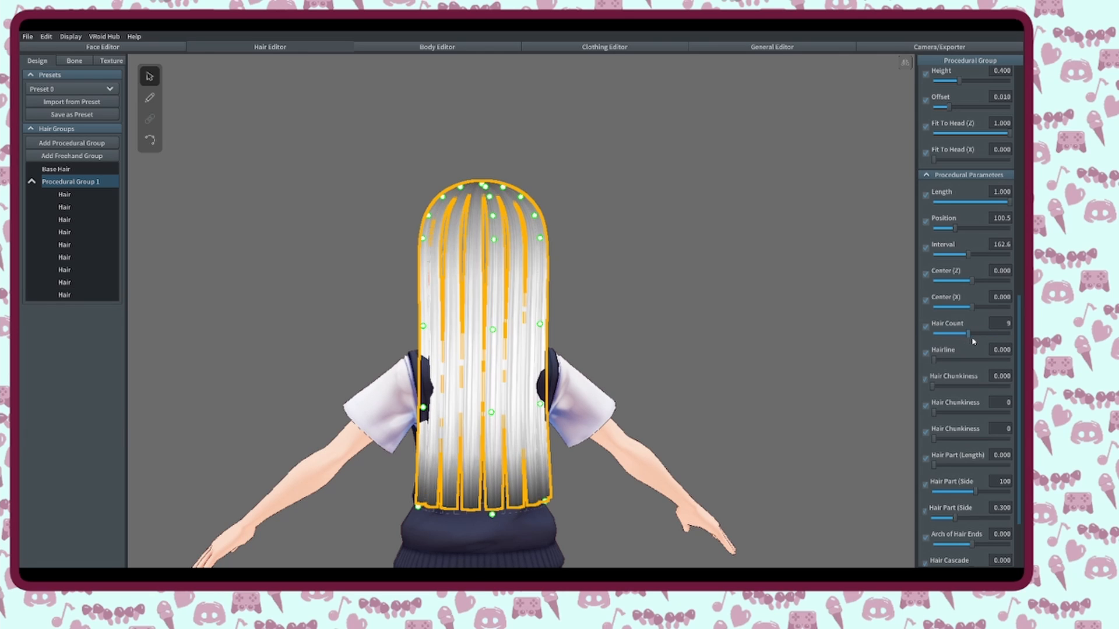
left_click_drag(974, 342, 978, 342)
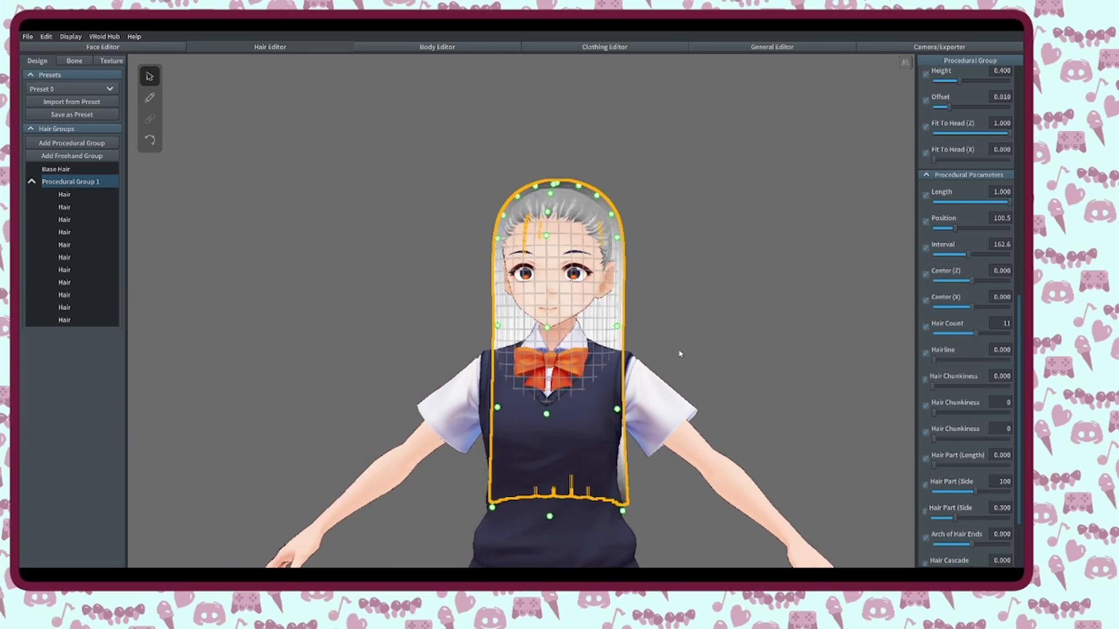
right_click_drag(680, 353, 679, 354)
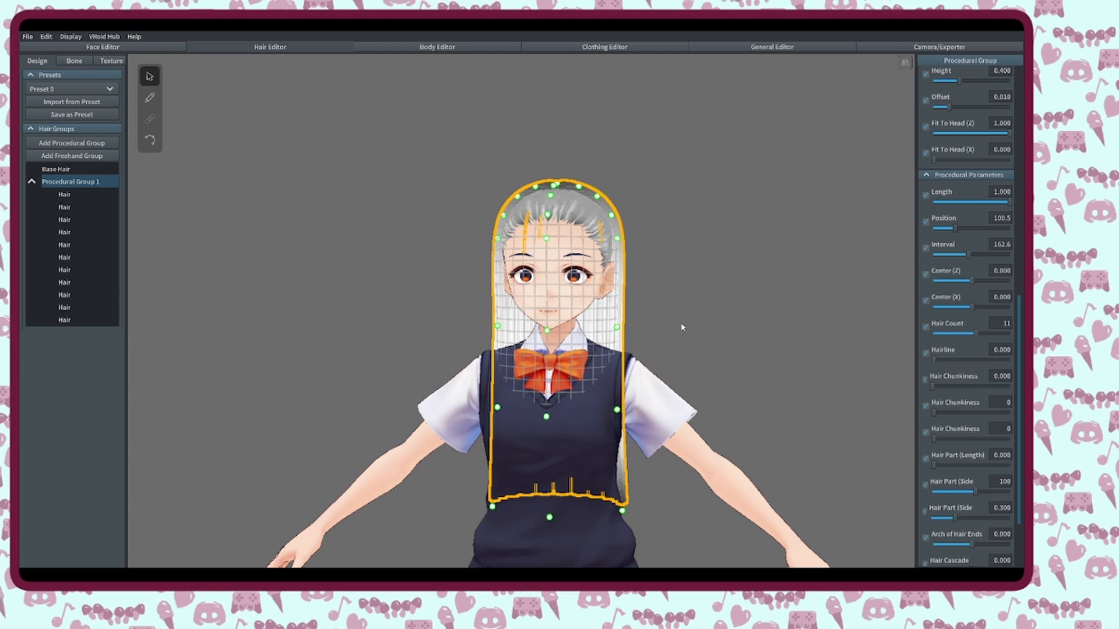
- Test the Hairline parameter and set the first Hair Chunkiness value to 0.459, viewing the hair from the front
middle_click_drag(682, 327, 629, 320)
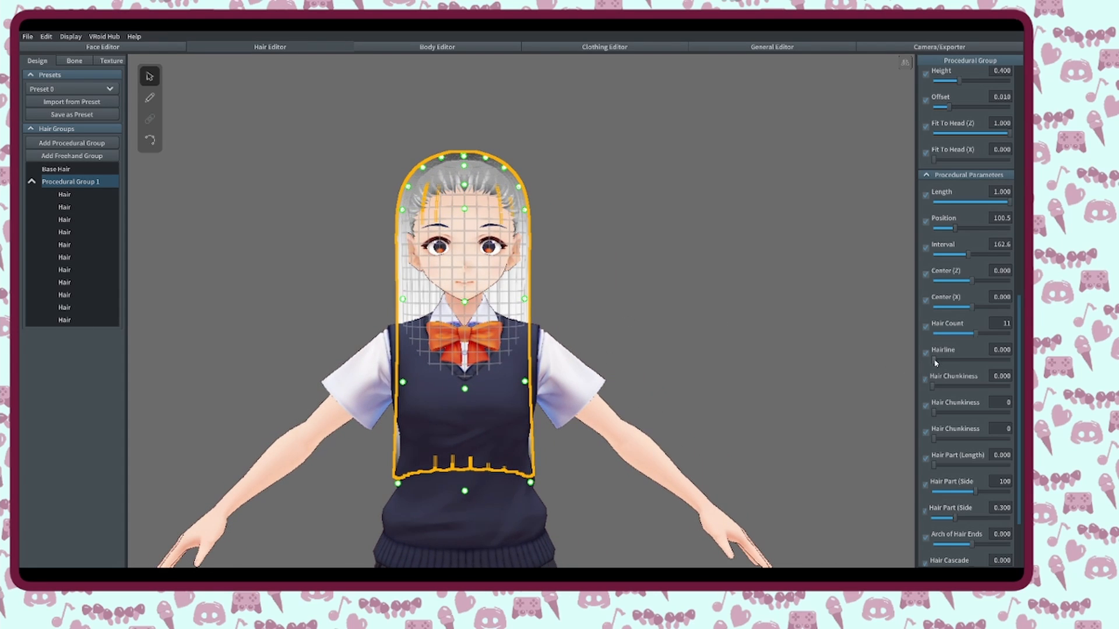
mouse_move(935, 360)
left_mouse_down()
mouse_move(952, 362)
mouse_move(930, 363)
left_mouse_up()
left_click_drag(934, 388, 970, 390)
mouse_move(640, 342)
right_mouse_down()
mouse_move(715, 342)
mouse_move(628, 343)
right_mouse_up()
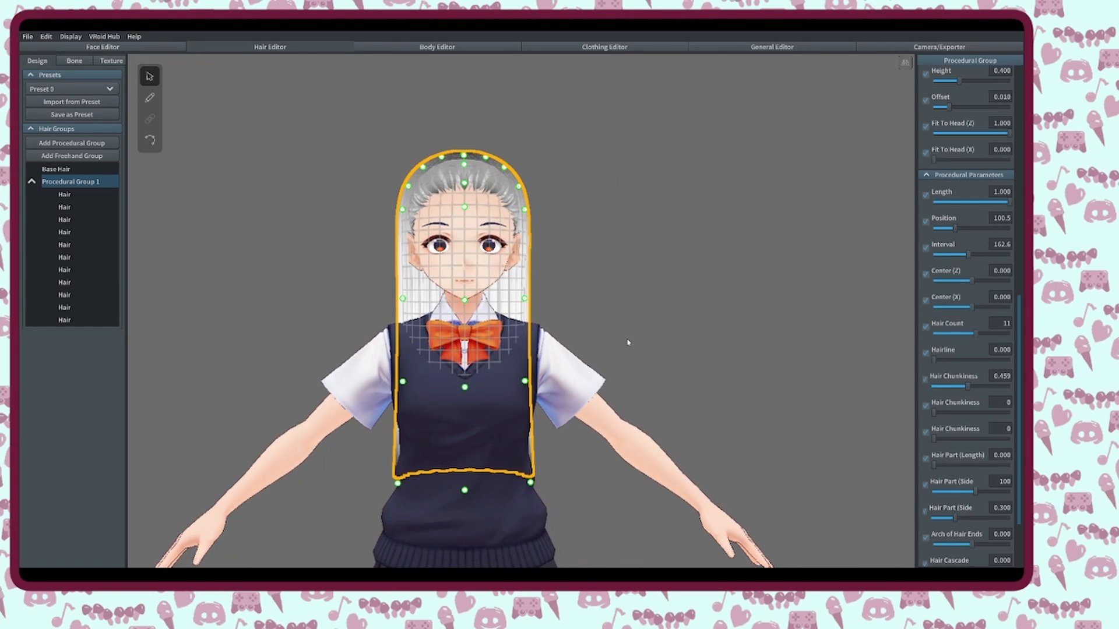
- Reset the first Hair Chunkiness value to 0, then test the Hair Part (Length) parameter and undo the test
left_click_drag(969, 387, 898, 387)
scroll(968, 418, "down", 2)
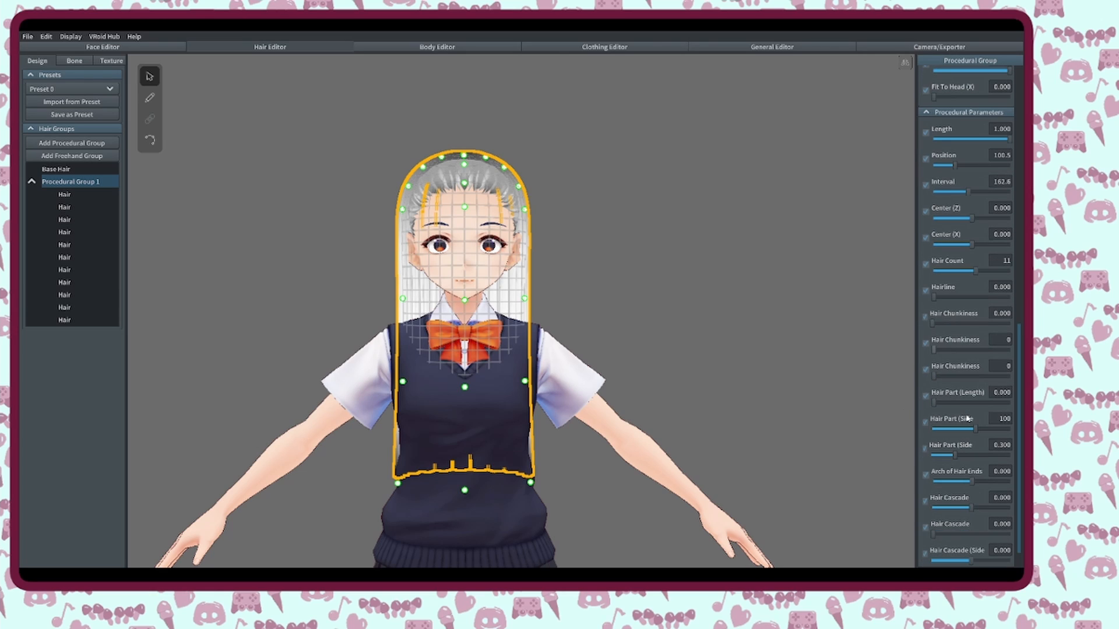
left_click_drag(934, 404, 957, 407)
mouse_move(708, 318)
right_mouse_down()
mouse_move(709, 349)
mouse_move(712, 317)
right_mouse_up()
key("ctrl+z")
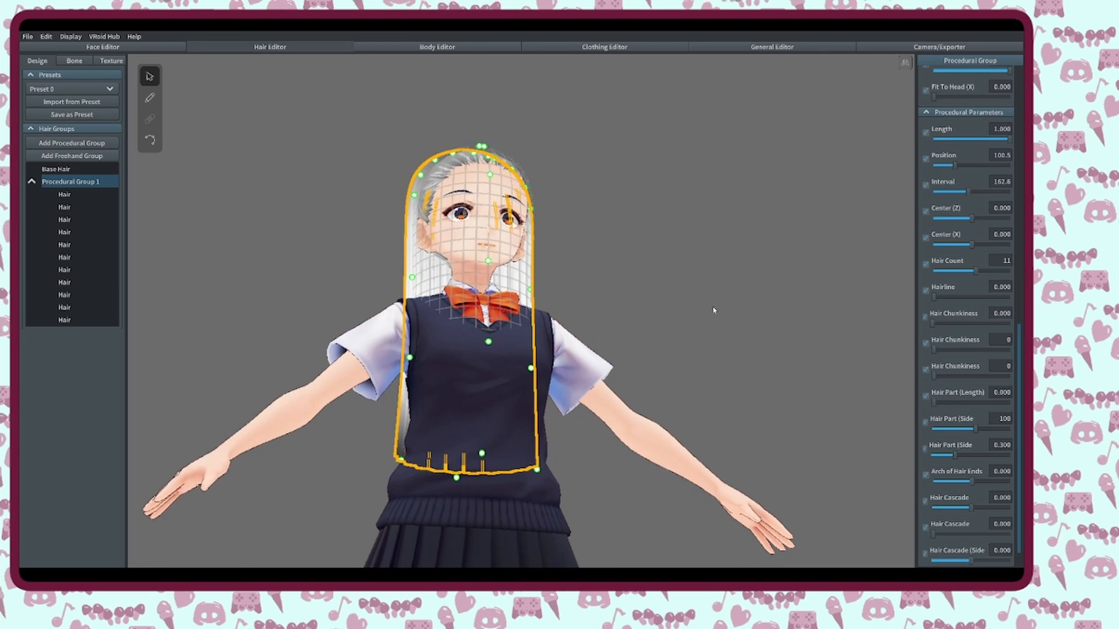
scroll(958, 400, "down", 1)
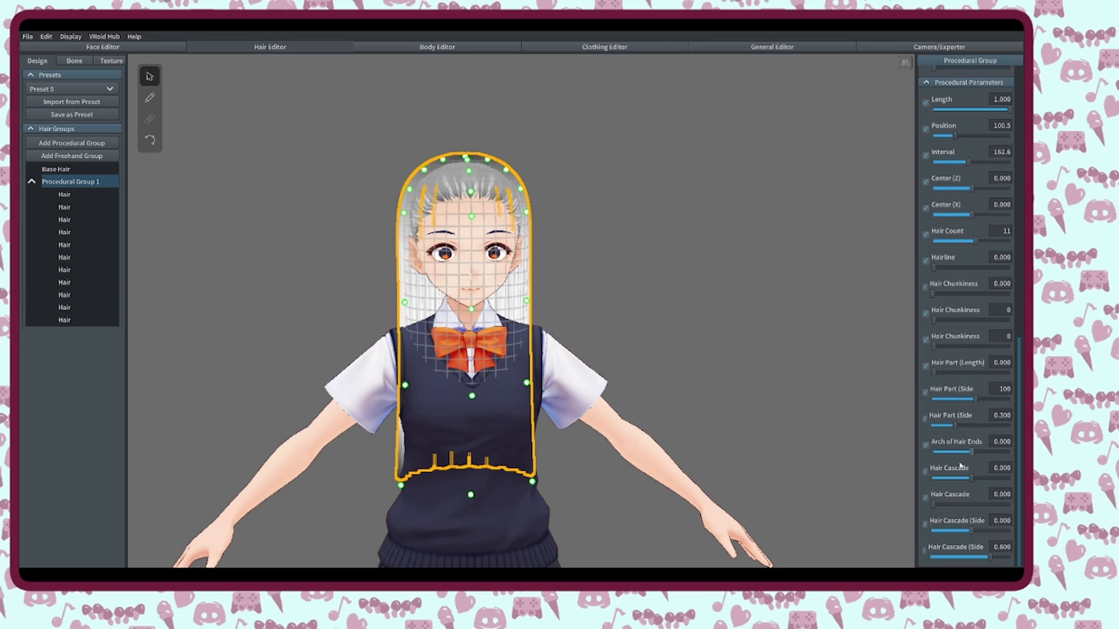
- From behind, widen the guide mesh with mirrored edits at upper-arm level, leaving its bottom corners drawn in around the waist
right_click_drag(642, 424, 758, 416)
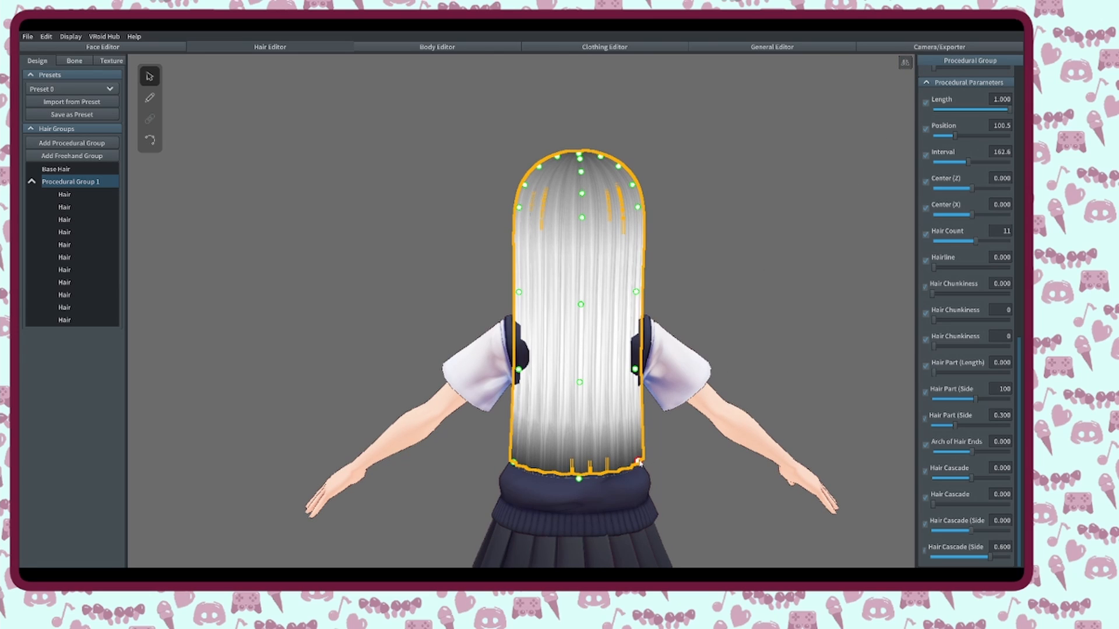
left_click_drag(638, 462, 655, 457)
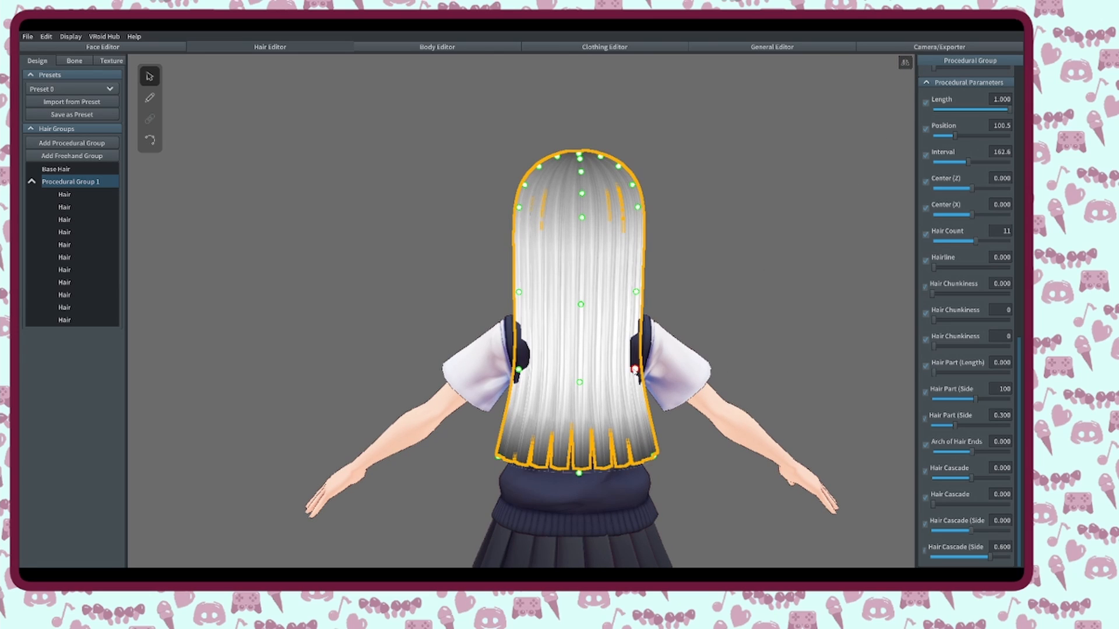
left_click_drag(634, 370, 652, 367)
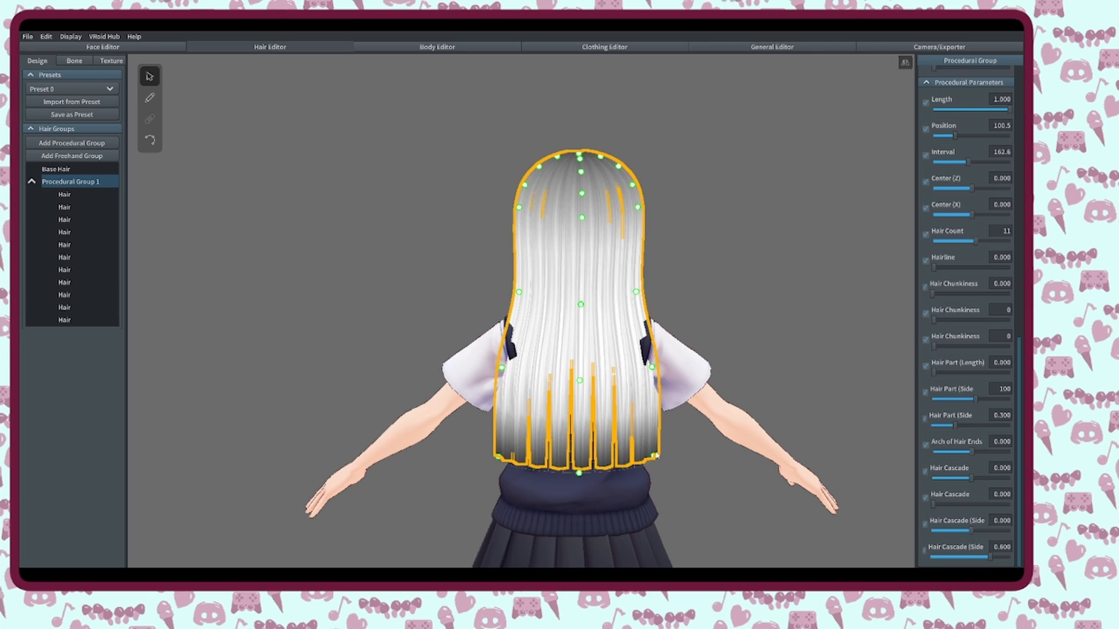
left_click_drag(653, 458, 635, 462)
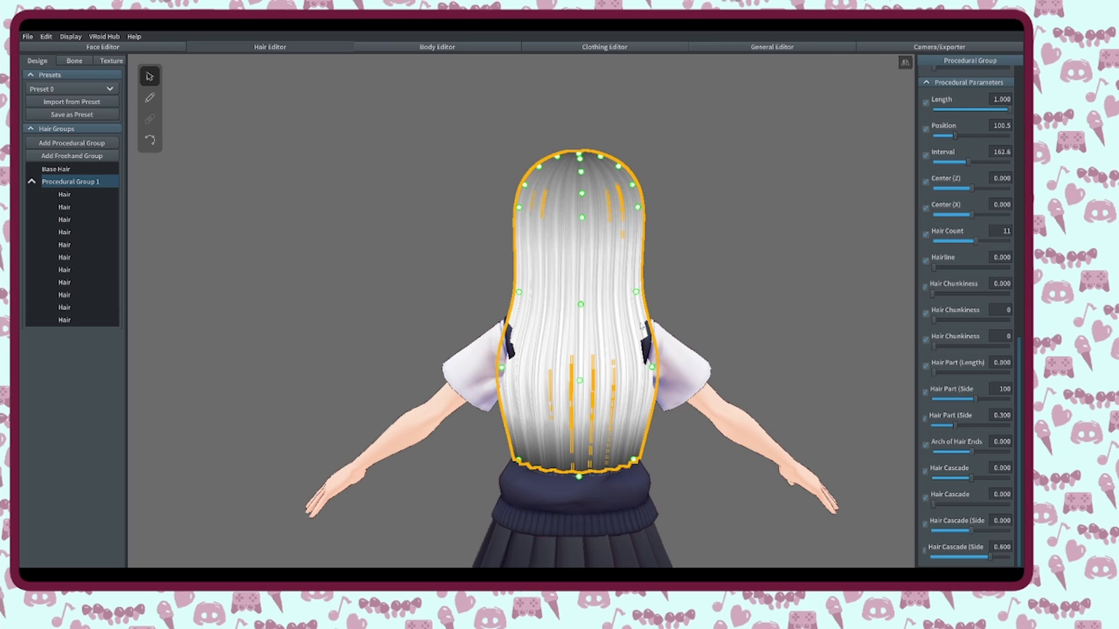
right_click_drag(512, 391, 579, 363)
- Toggle mirroring and, in side profile, pull the guide mesh's mid-back point well outward and its lowest back point slightly outward
left_click(906, 65)
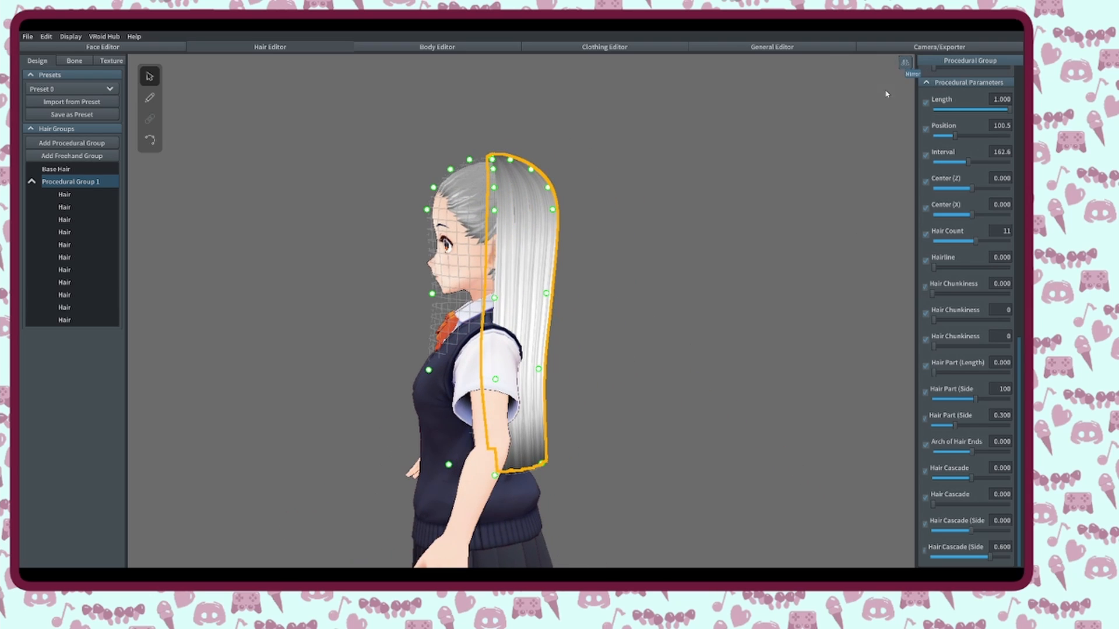
left_click_drag(541, 370, 569, 357)
left_click_drag(543, 464, 550, 460)
right_click_drag(637, 460, 597, 463)
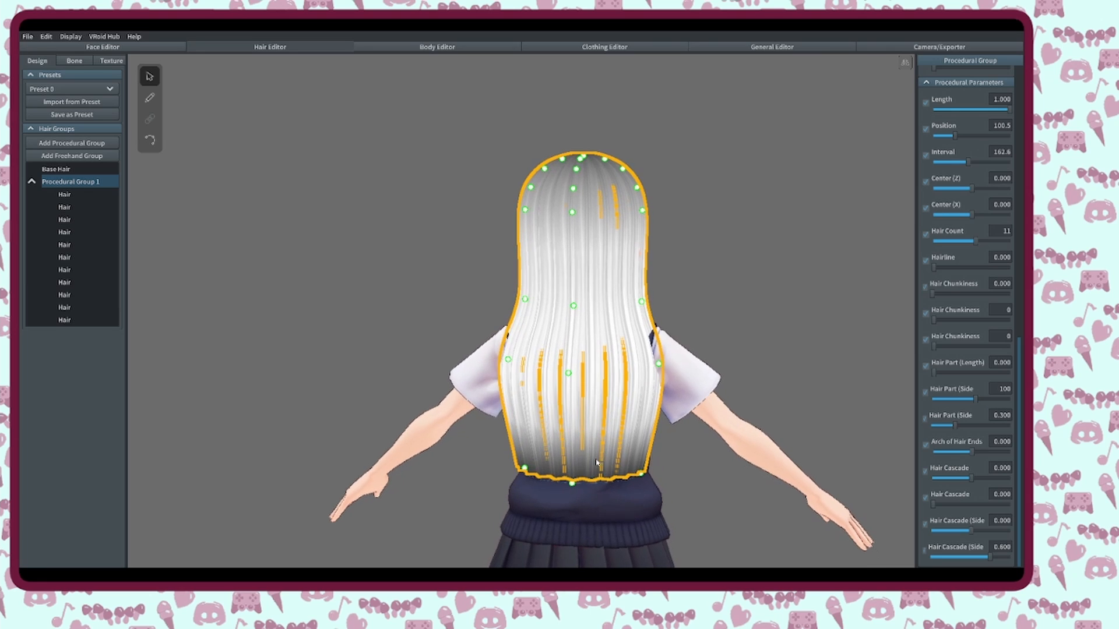
- Draw the guide mesh's bottom corners slightly inward, nudge the upper side points outward, and check the deselected hair from several angles
right_click_drag(676, 364, 653, 384)
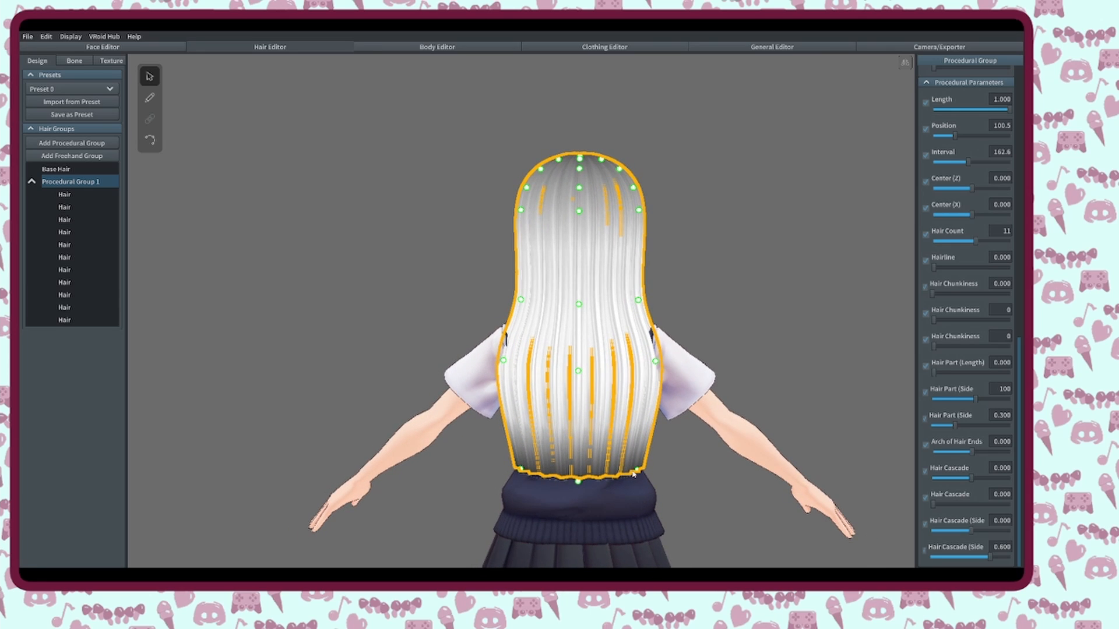
left_click_drag(636, 469, 628, 473)
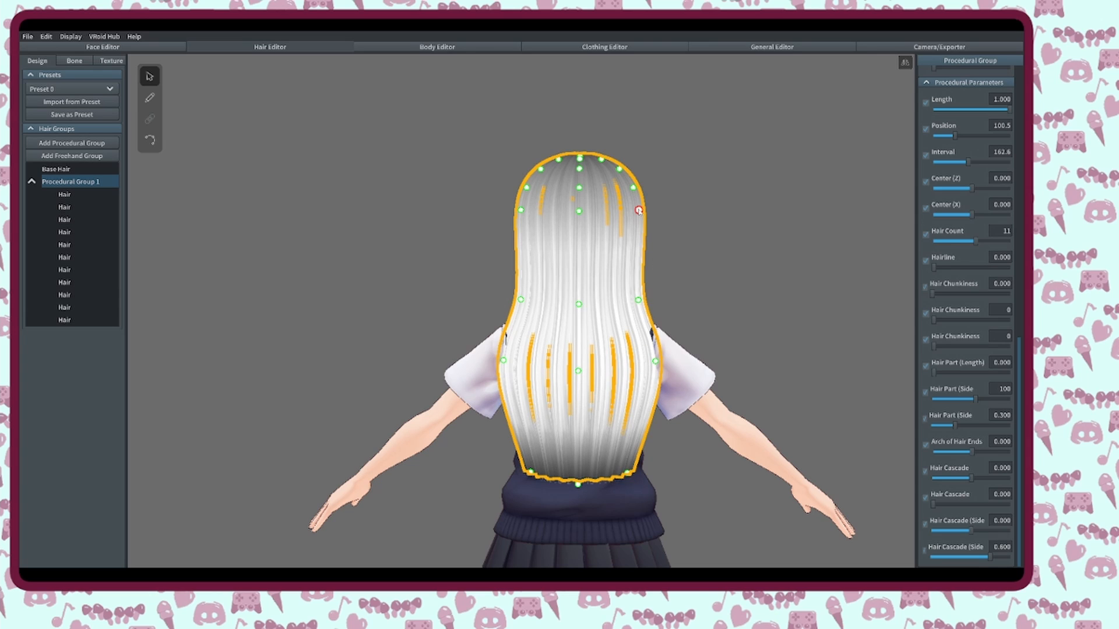
left_click_drag(639, 210, 643, 212)
left_click(685, 317)
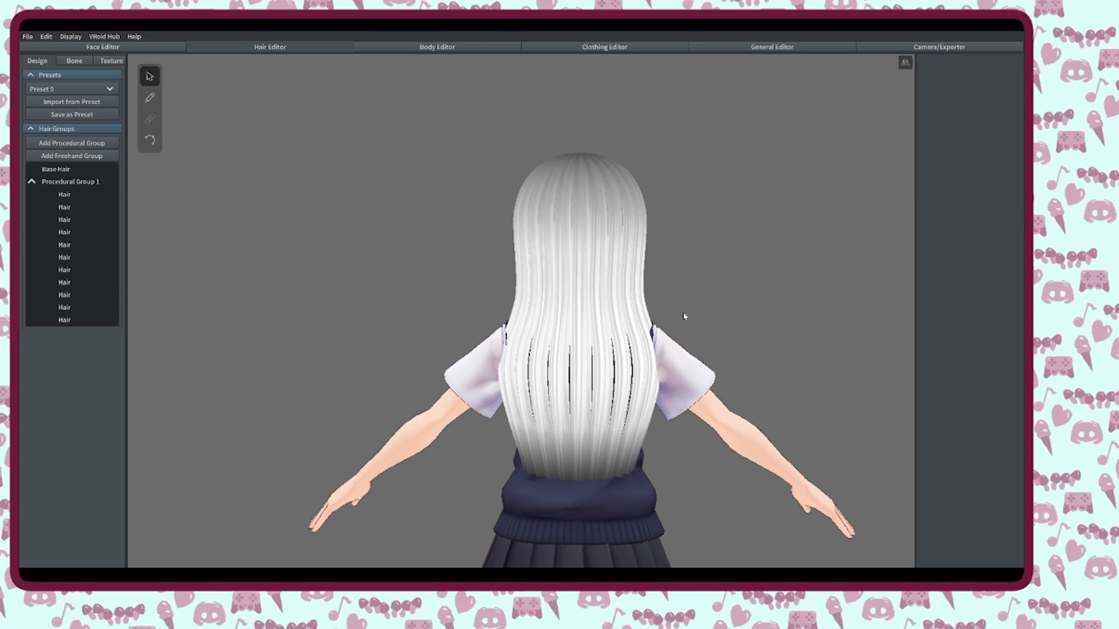
right_click_drag(575, 454, 593, 395)
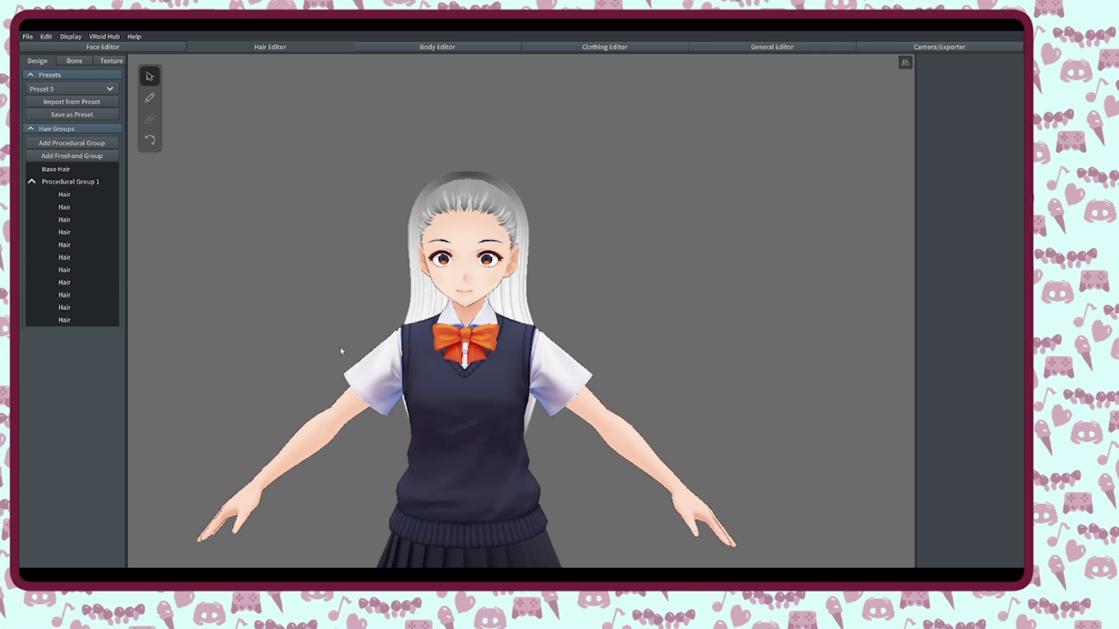
right_click_drag(150, 223, 355, 287)
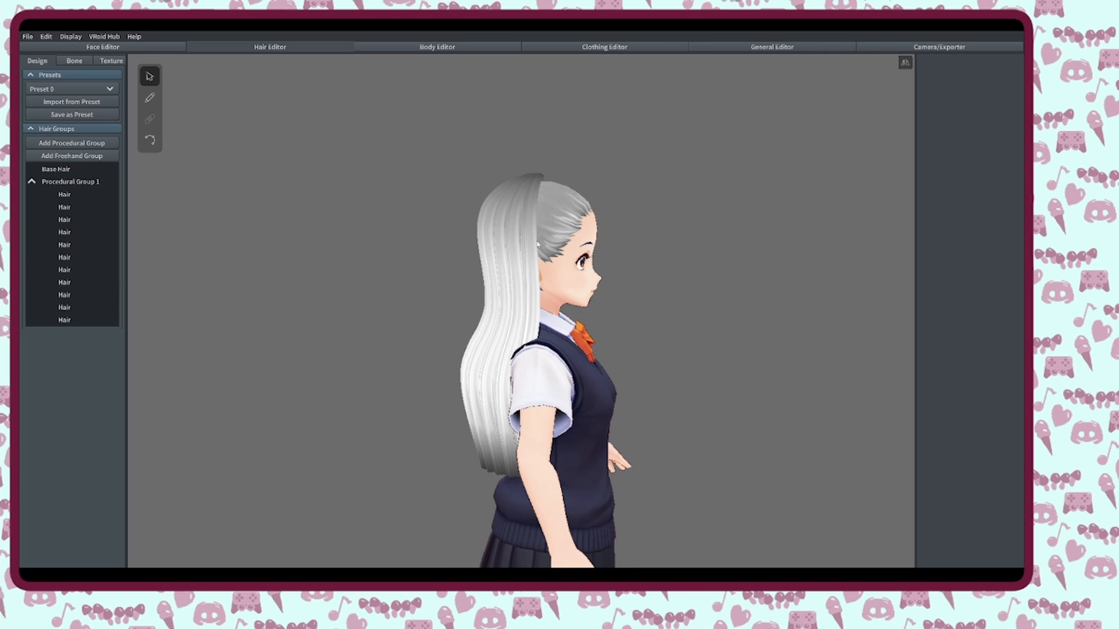
right_click_drag(582, 249, 553, 242)
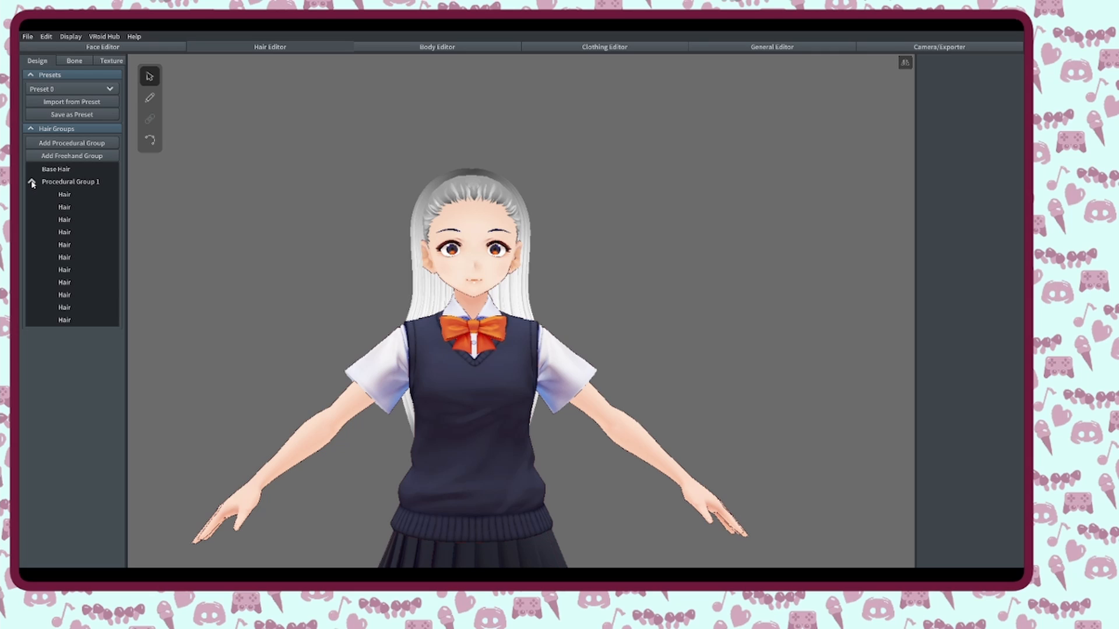
- Select Procedural Group 1, collapse its list of strands, and deselect it after viewing the guide mesh around the head
left_click(108, 181)
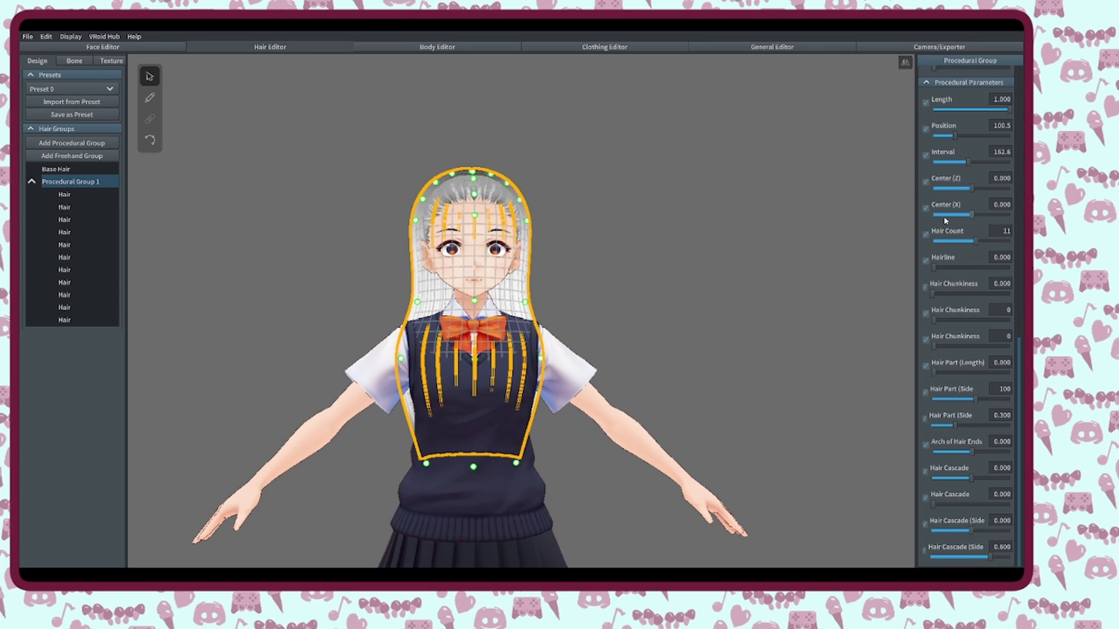
mouse_move(504, 355)
right_mouse_down()
mouse_move(545, 354)
mouse_move(510, 353)
mouse_move(500, 339)
right_mouse_up()
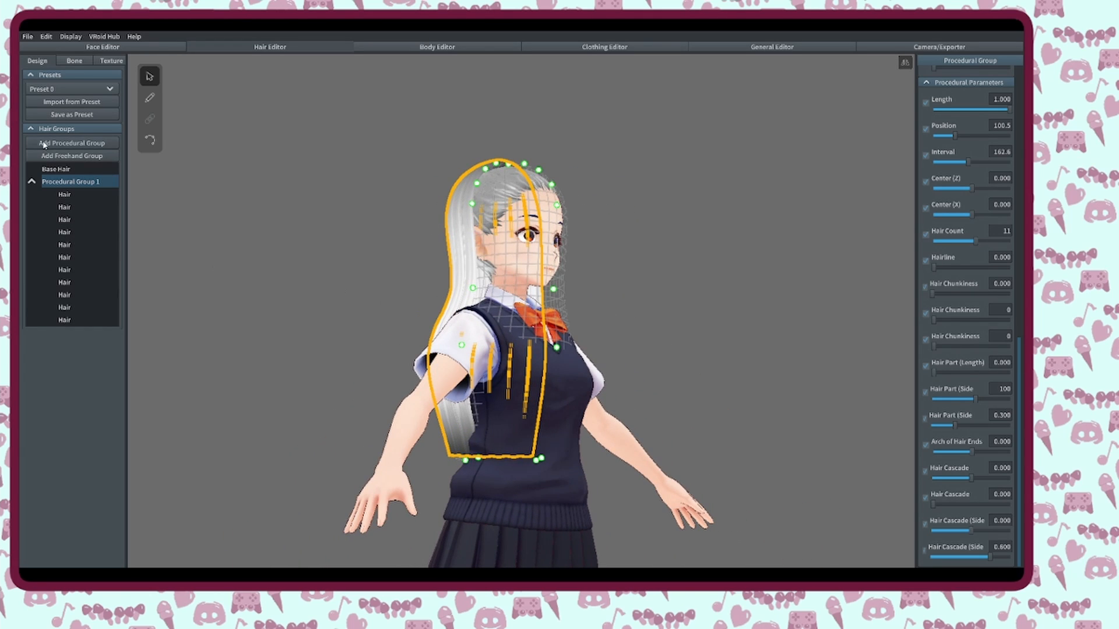
left_click(32, 181)
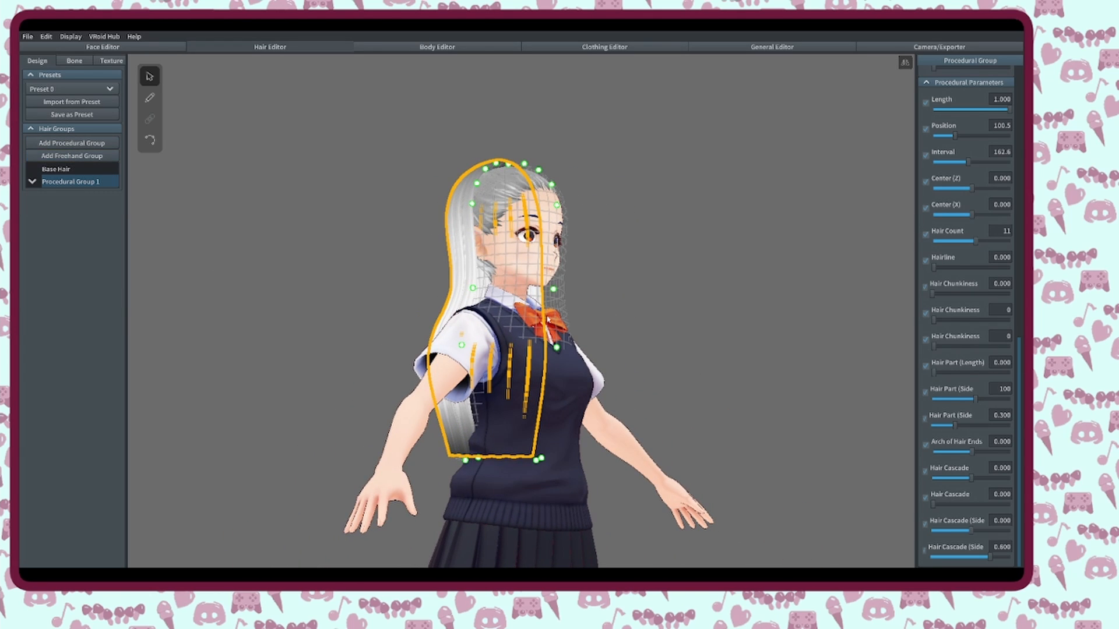
right_click_drag(553, 296, 524, 298)
scroll(524, 297, "up", 1)
middle_click_drag(525, 298, 534, 343)
scroll(534, 343, "up", 1)
mouse_move(534, 343)
right_mouse_down()
mouse_move(508, 337)
mouse_move(574, 348)
mouse_move(489, 346)
right_mouse_up()
scroll(514, 338, "down", 4)
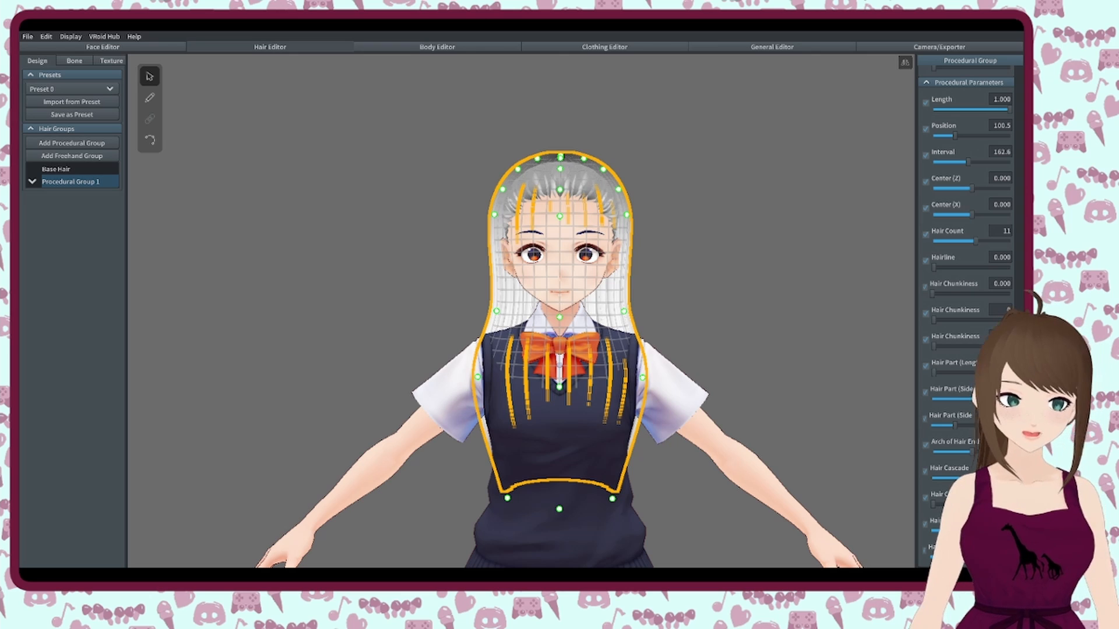
left_click(417, 240)
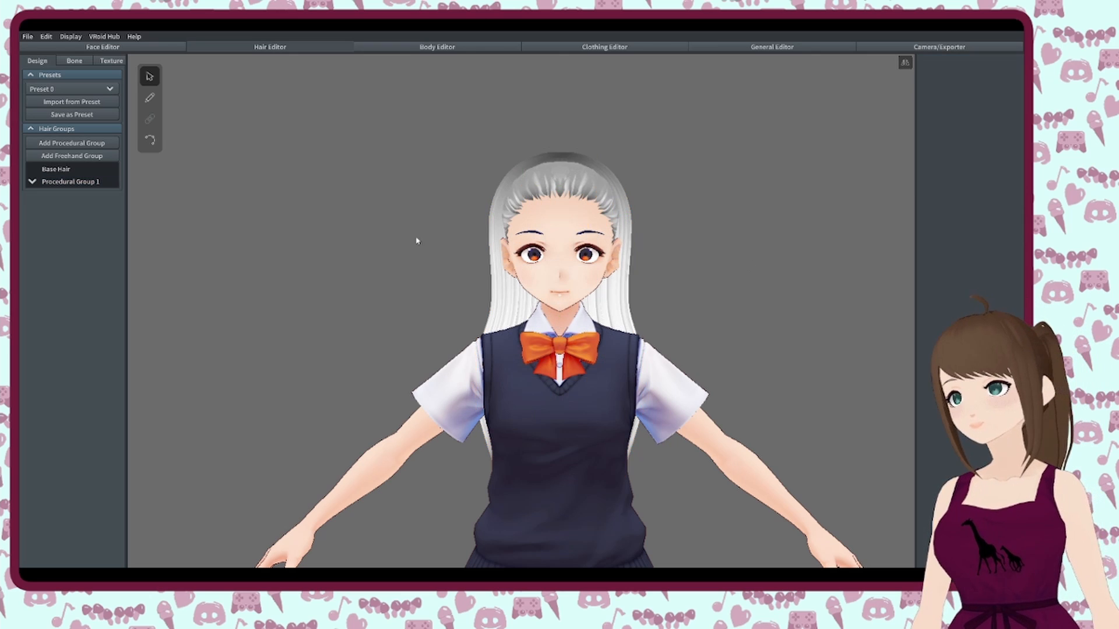
- Add a freehand hair group and nudge the side points of its guide mesh slightly outward around the head
left_click(77, 158)
right_click_drag(387, 227, 633, 310)
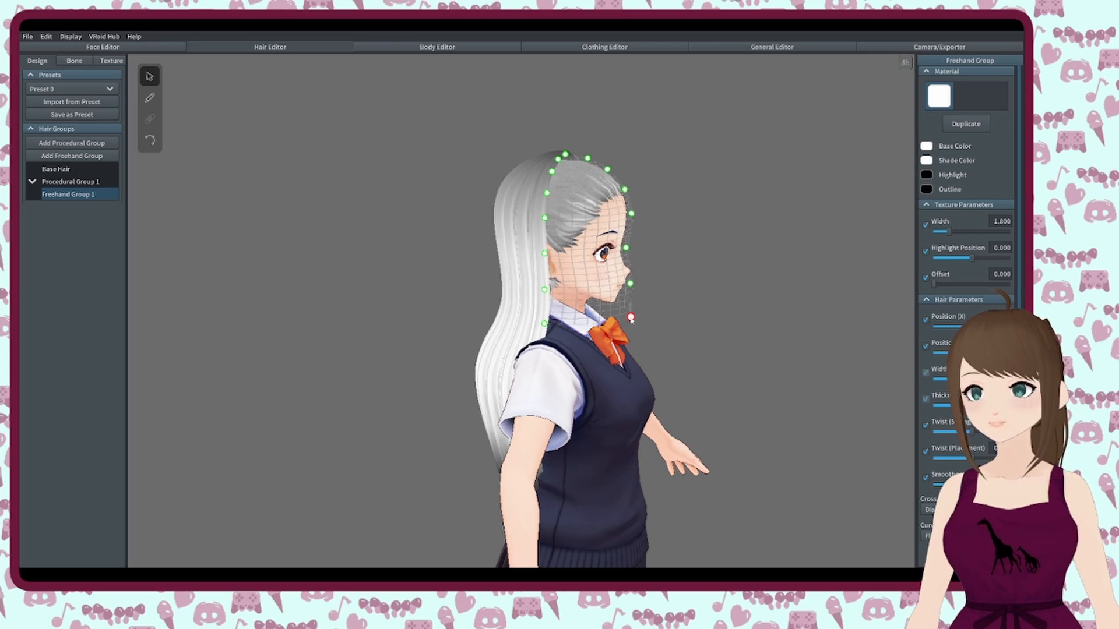
right_click_drag(647, 263, 627, 214)
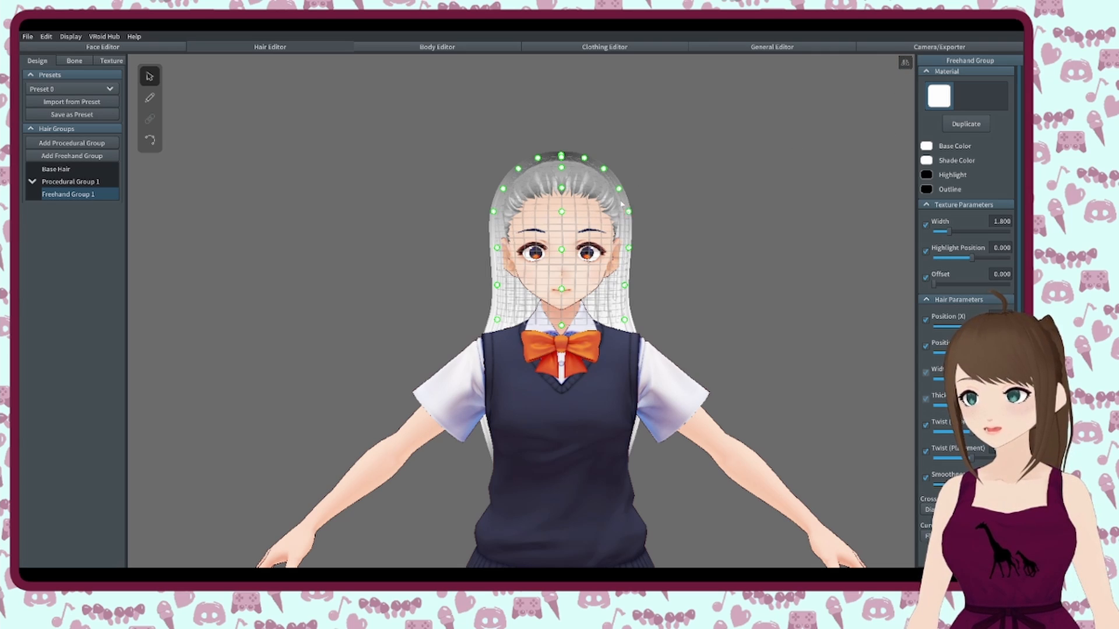
left_click_drag(621, 188, 607, 166)
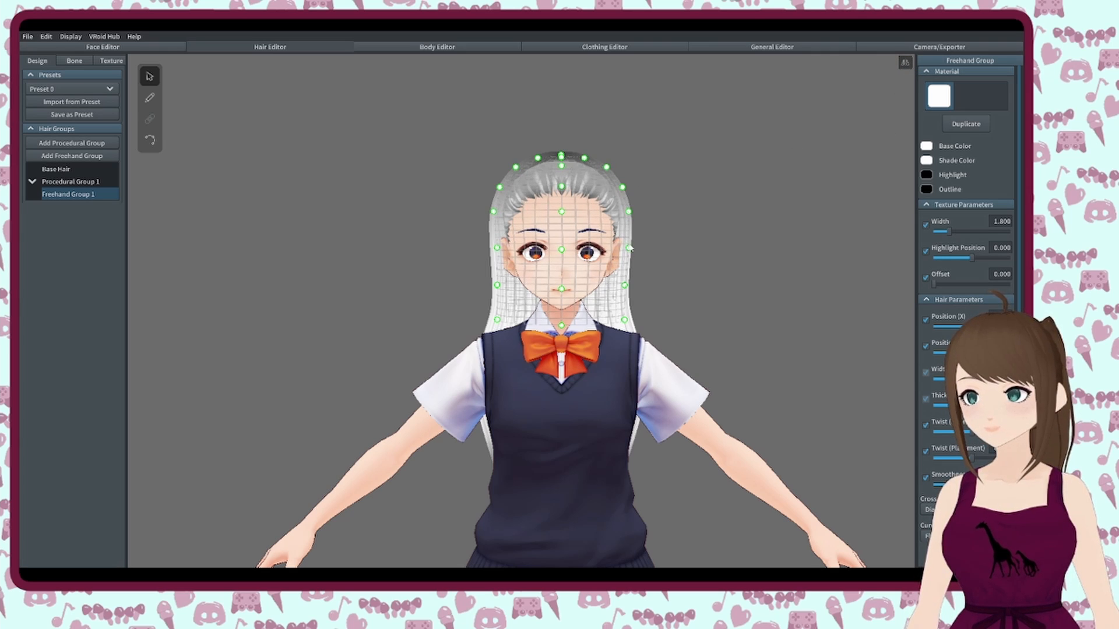
left_click_drag(628, 247, 628, 285)
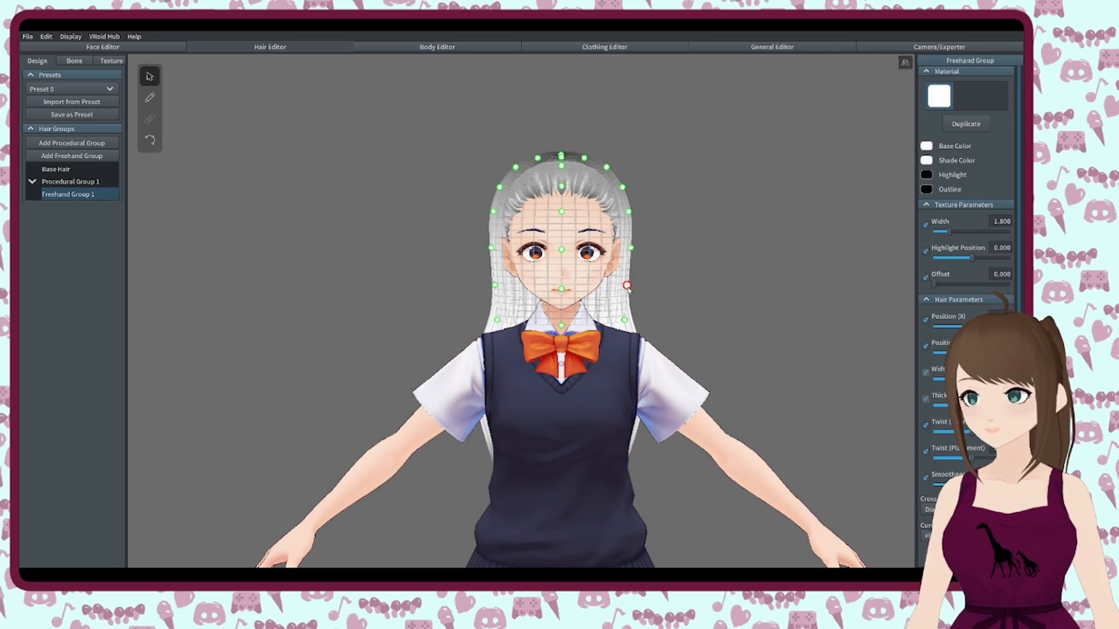
- Brush one strand from the crown down the character's right side in the freehand group, undoing a first stroke and turning mirroring off
left_click(150, 98)
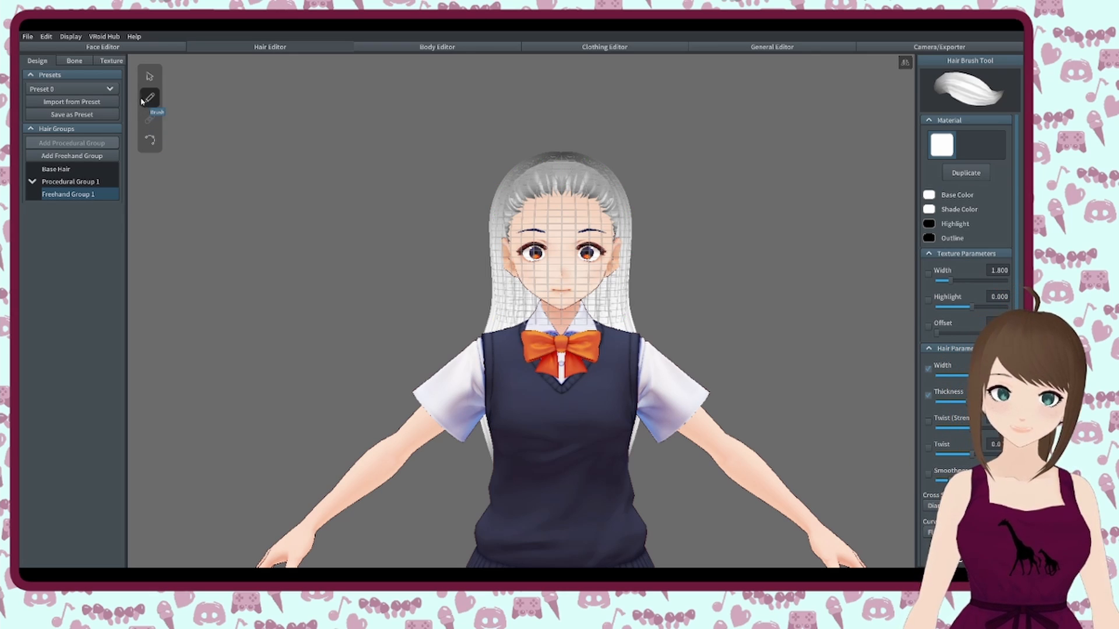
mouse_move(470, 269)
right_mouse_down()
mouse_move(580, 350)
mouse_move(583, 329)
right_mouse_up()
middle_click_drag(583, 330, 546, 378)
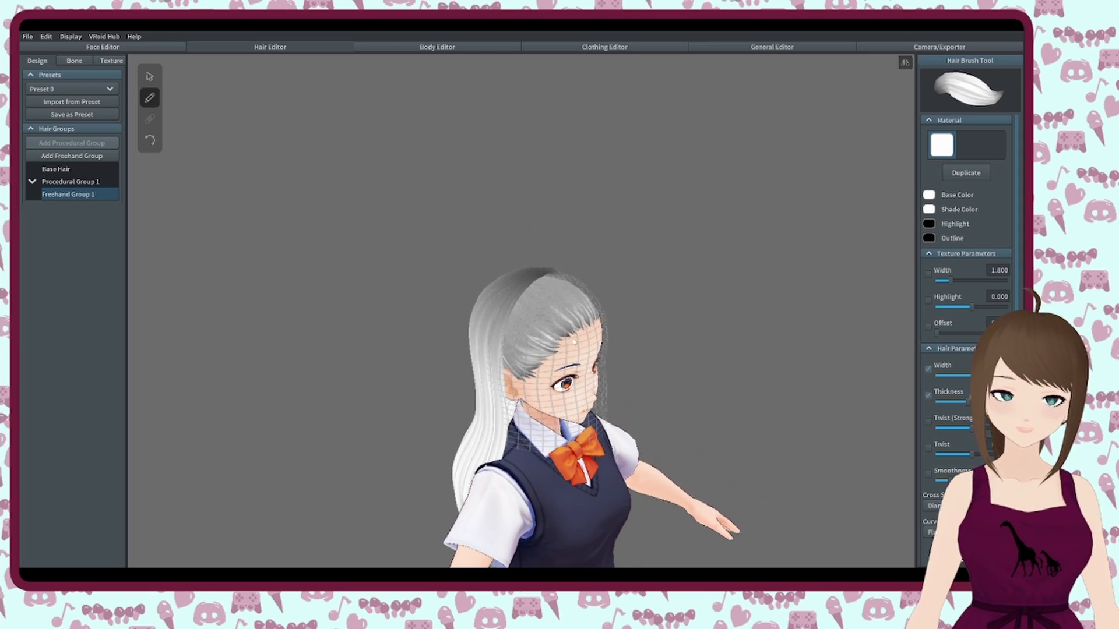
right_click_drag(546, 378, 575, 338)
middle_click_drag(574, 337, 550, 220)
right_click_drag(551, 220, 564, 301)
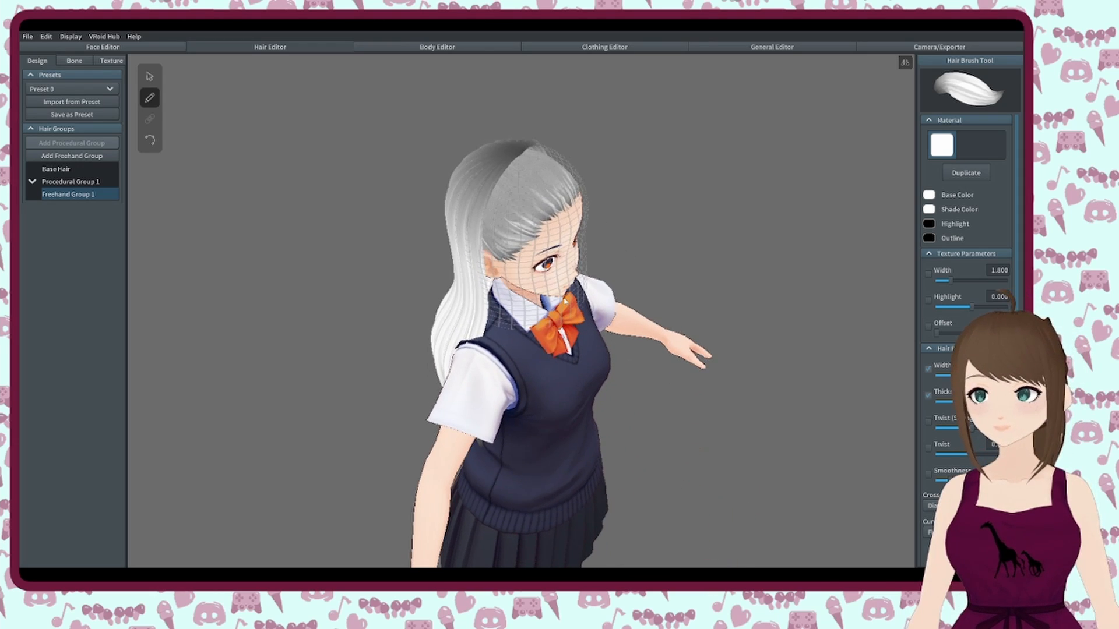
right_click_drag(529, 156, 528, 161)
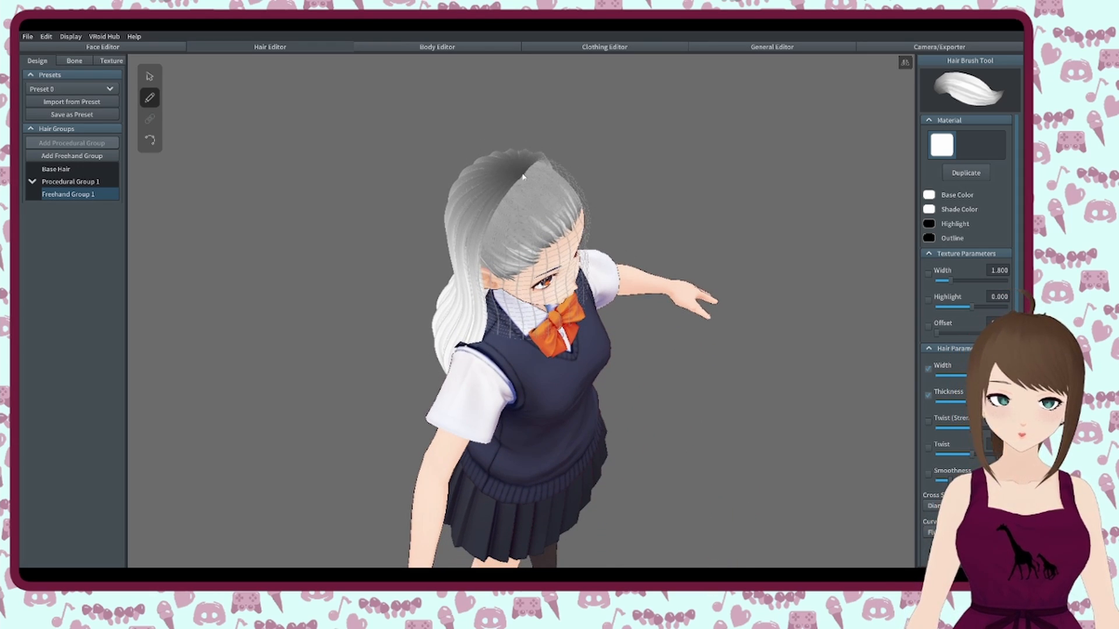
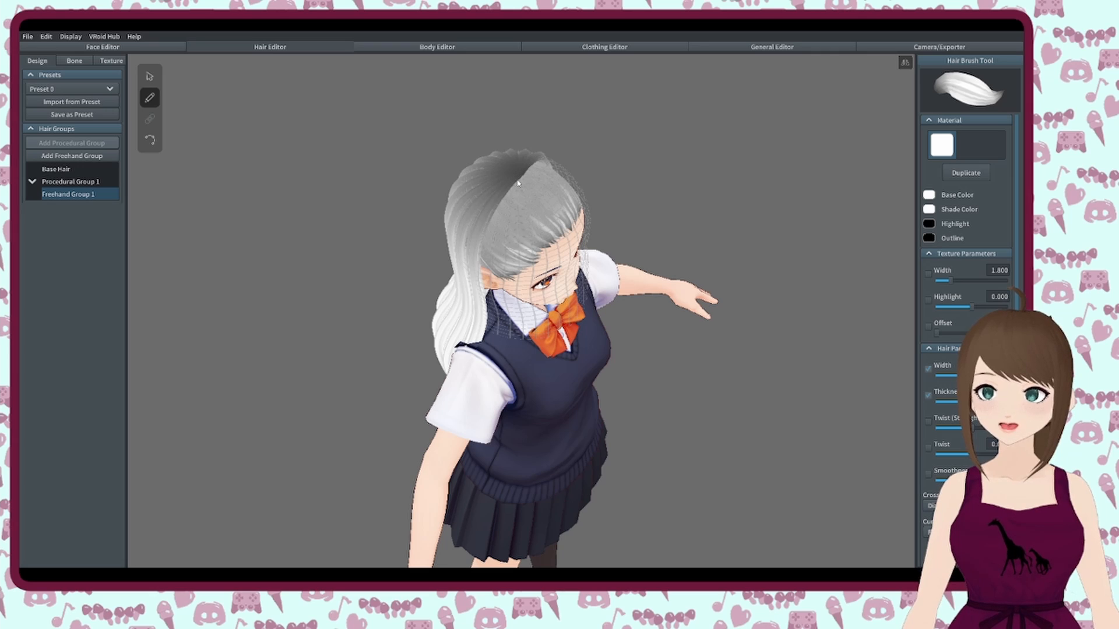
mouse_move(515, 191)
left_mouse_down()
mouse_move(496, 251)
mouse_move(500, 349)
left_mouse_up()
key("ctrl+z")
left_click(907, 64)
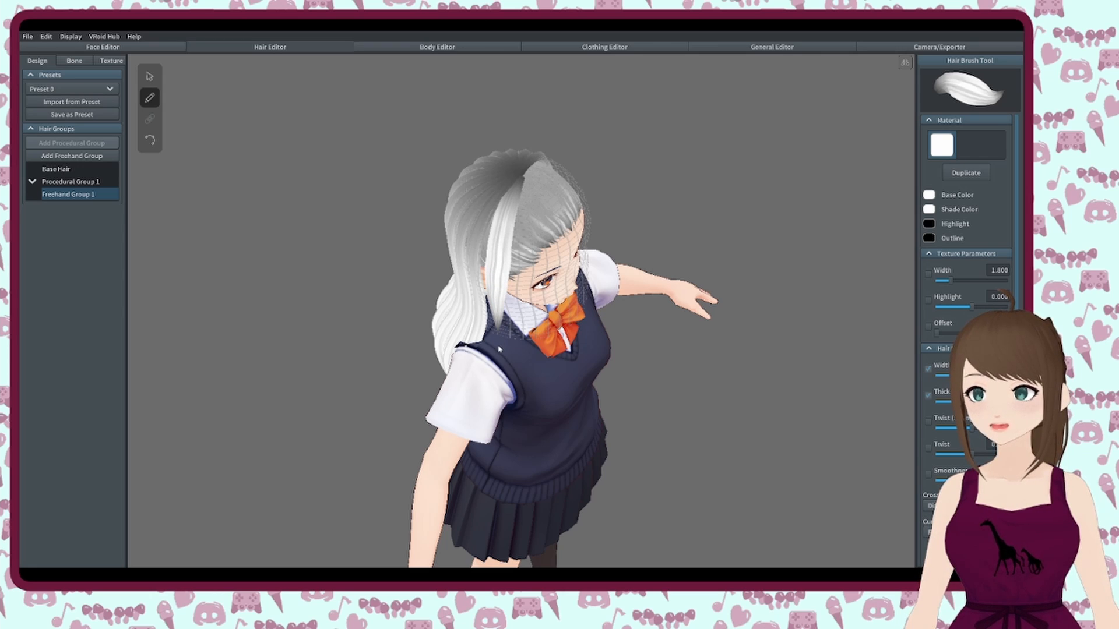
- Try brushing a straight strand from the crown down the character's left side, then undo it
right_click_drag(516, 324, 466, 318)
left_click_drag(540, 167, 551, 260)
right_click_drag(551, 261, 548, 251)
left_click_drag(548, 250, 549, 324)
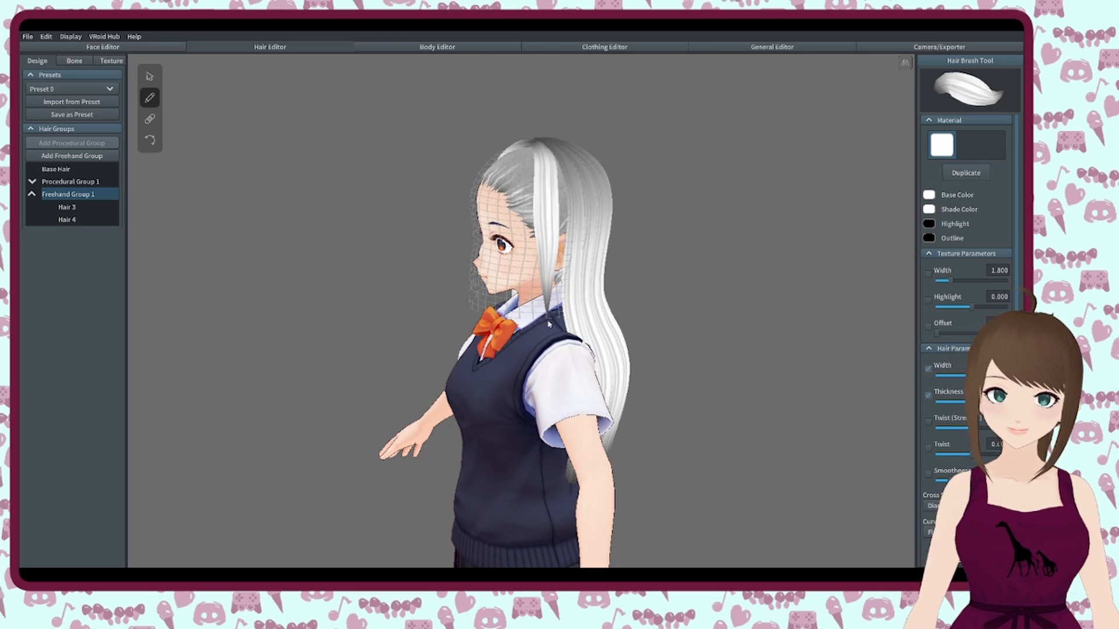
right_click_drag(571, 359, 632, 363)
key("ctrl+z")
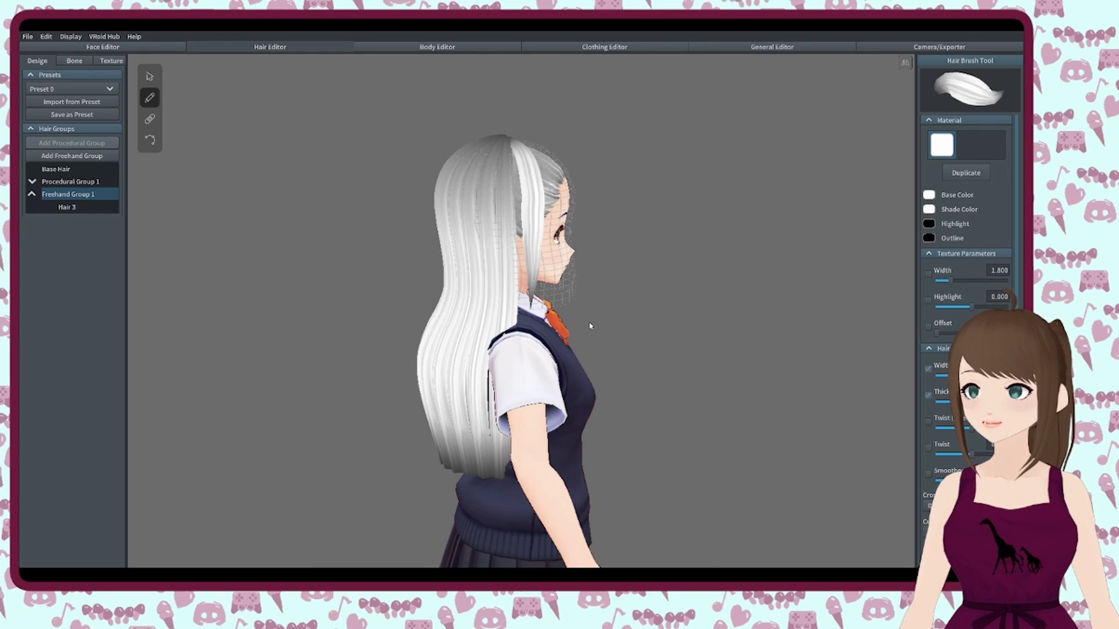
- Glance at the existing freehand strand's control points, then brush a wavy strand from the crown down the character's left side
left_click(150, 139)
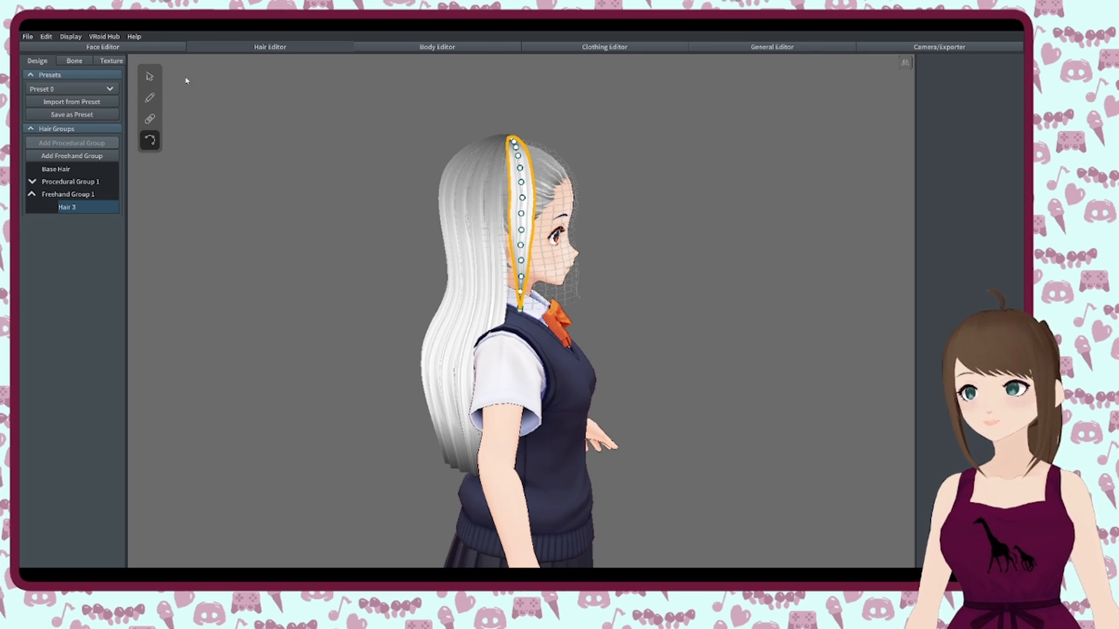
left_click(150, 97)
mouse_move(230, 194)
right_mouse_down()
mouse_move(654, 267)
mouse_move(629, 270)
right_mouse_up()
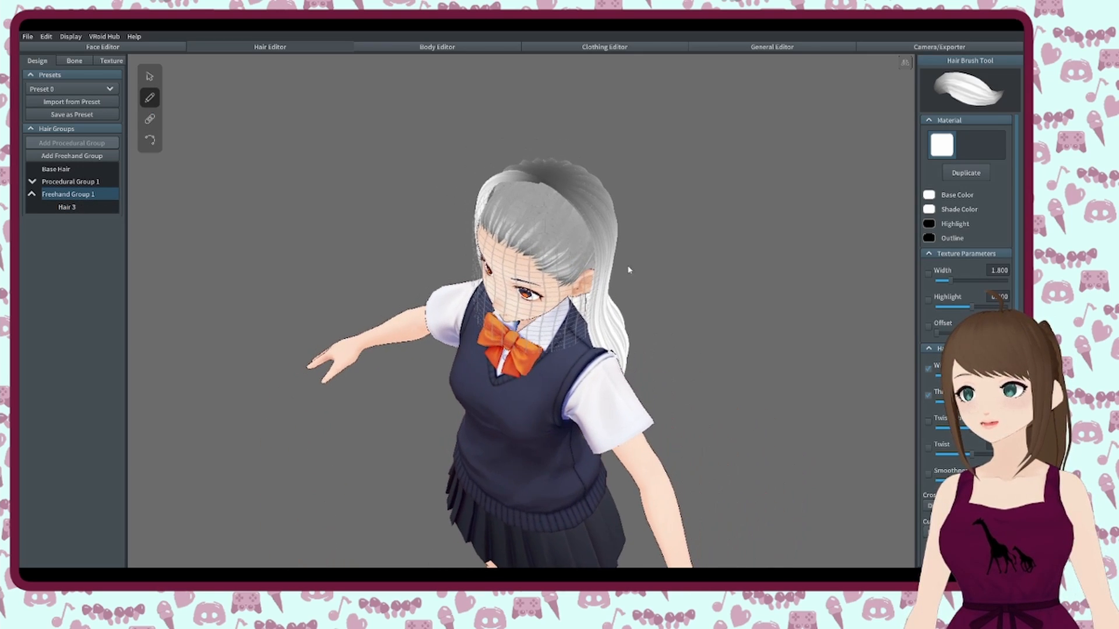
mouse_move(537, 184)
left_mouse_down()
mouse_move(562, 210)
mouse_move(588, 324)
left_mouse_up()
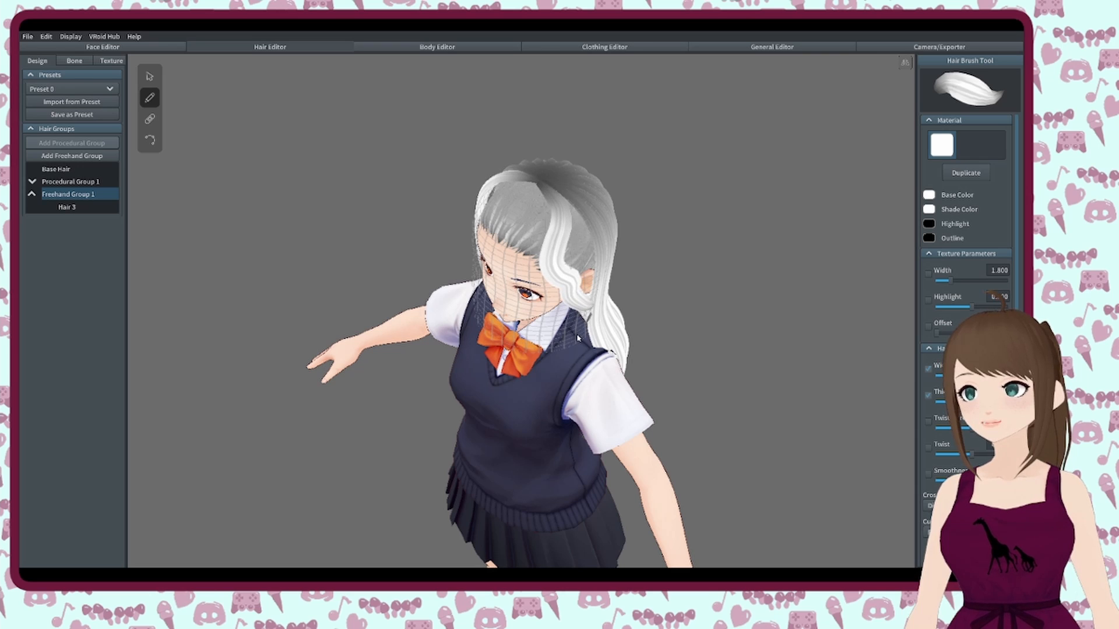
- Reshape the wavy strand on the character's left side by moving its control points until it hangs nearly straight along the head
right_click_drag(587, 324, 626, 336)
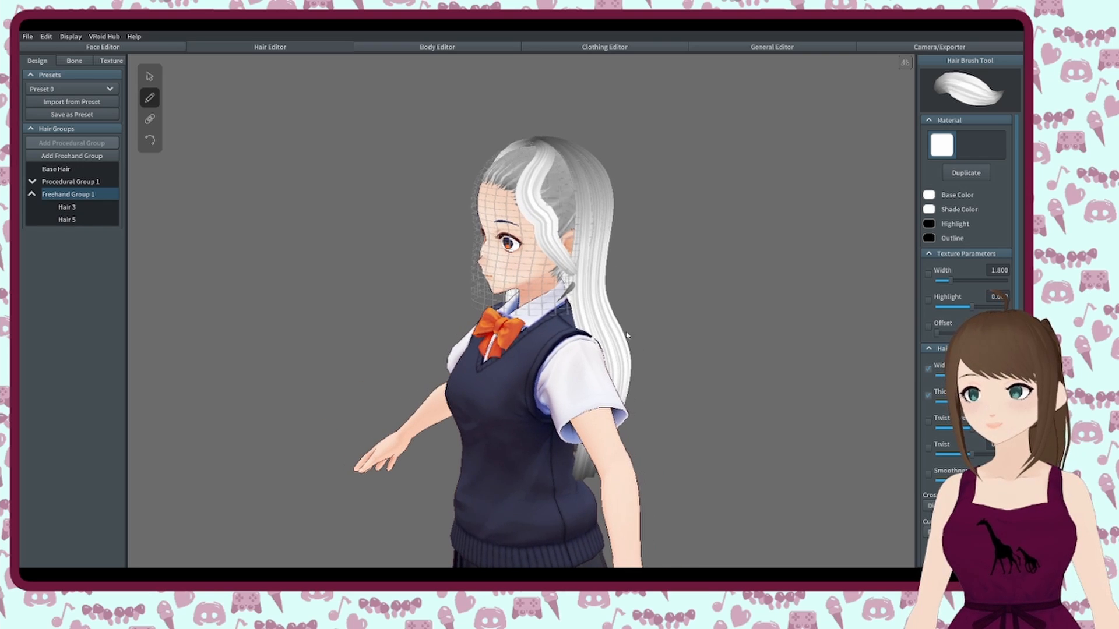
left_click(152, 146)
right_click_drag(557, 204, 556, 231)
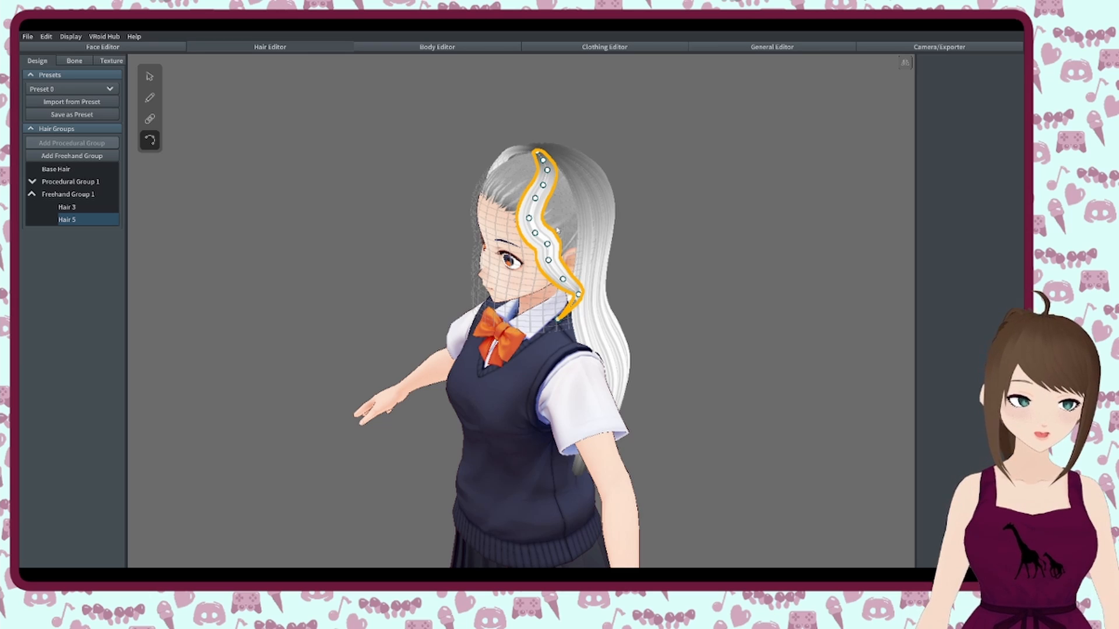
right_click_drag(558, 170, 539, 196)
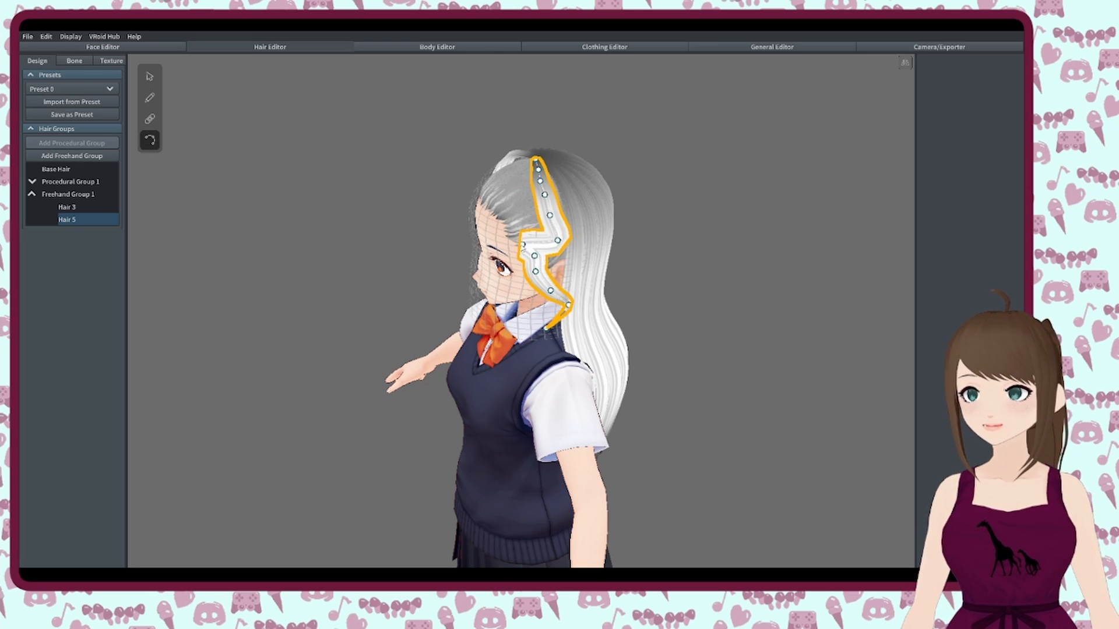
left_click_drag(522, 246, 553, 287)
right_click_drag(606, 296, 554, 266)
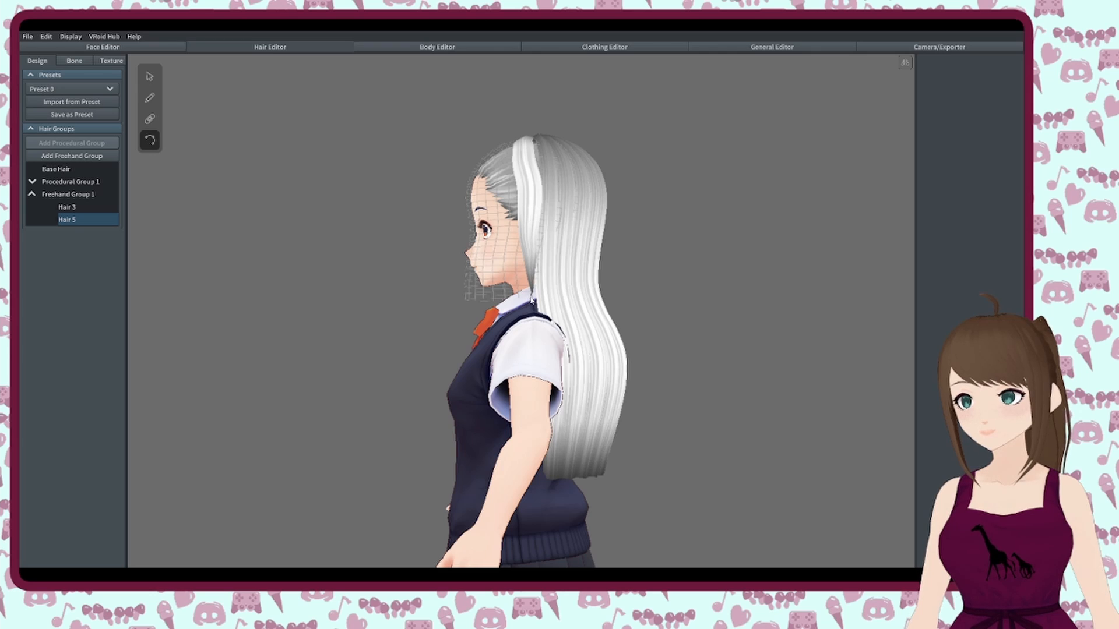
left_click_drag(529, 187, 525, 186)
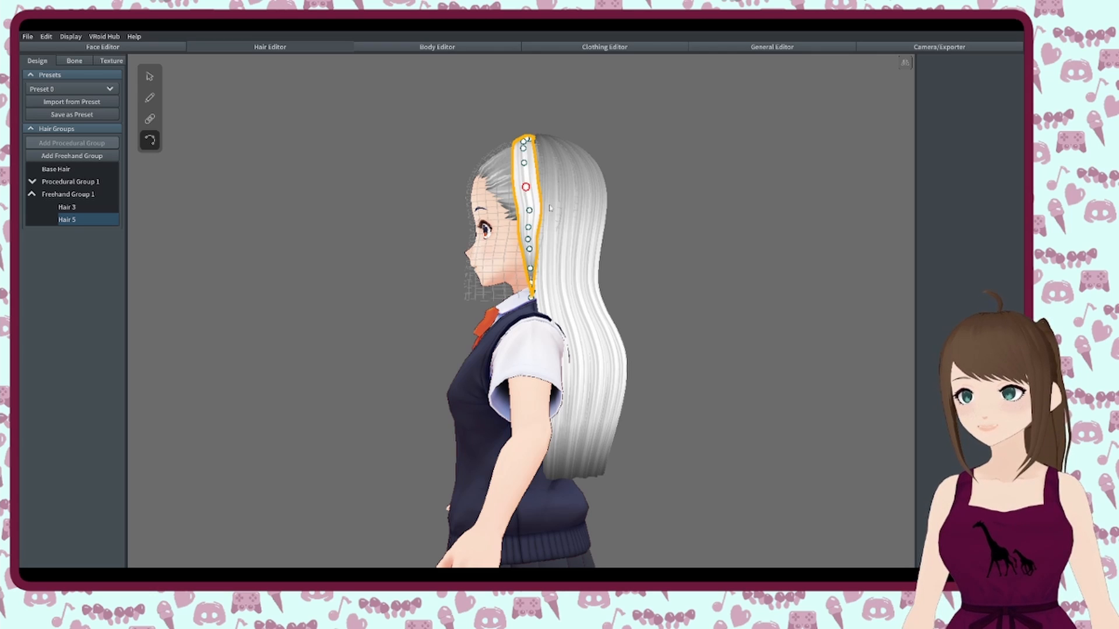
right_click_drag(531, 277, 542, 227)
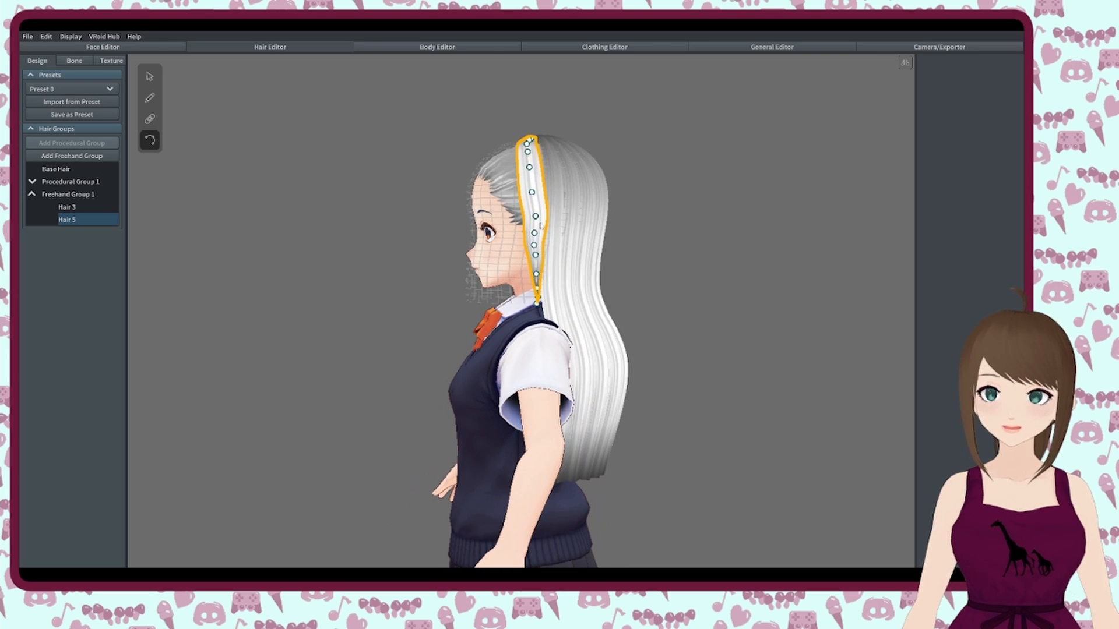
- Duplicate Freehand Group 1 with both of its strands
left_click(74, 197)
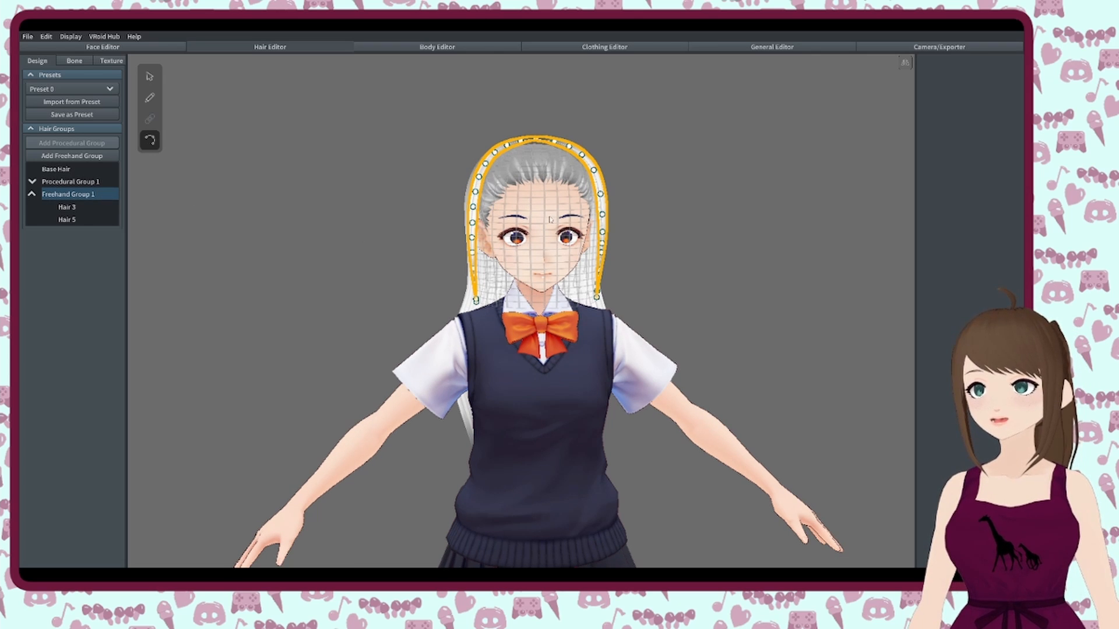
right_click_drag(550, 218, 545, 219)
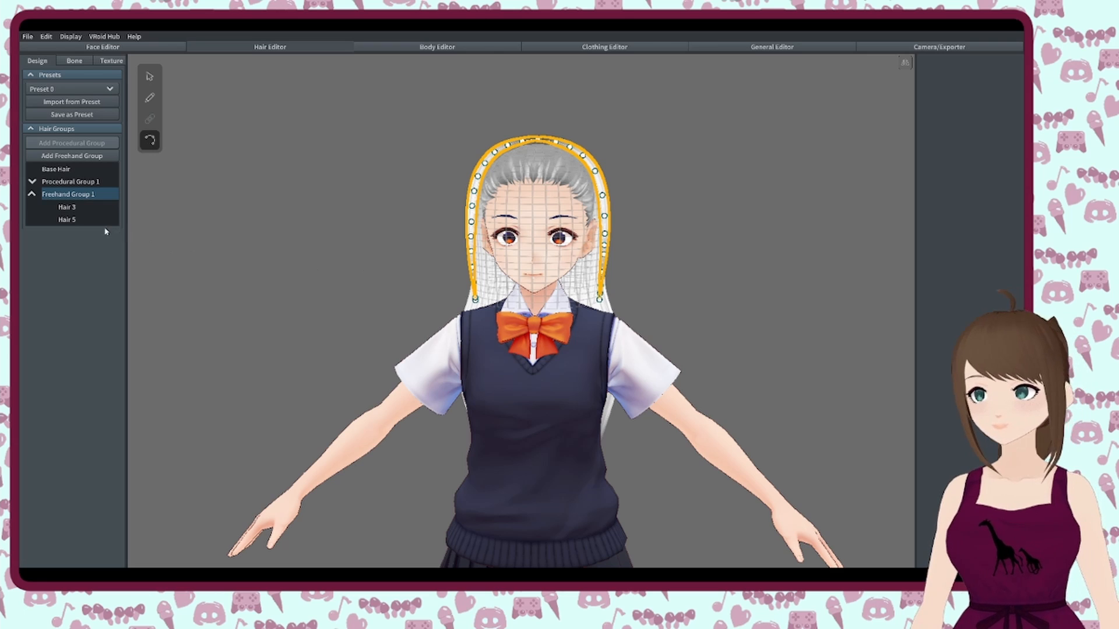
right_click(70, 197)
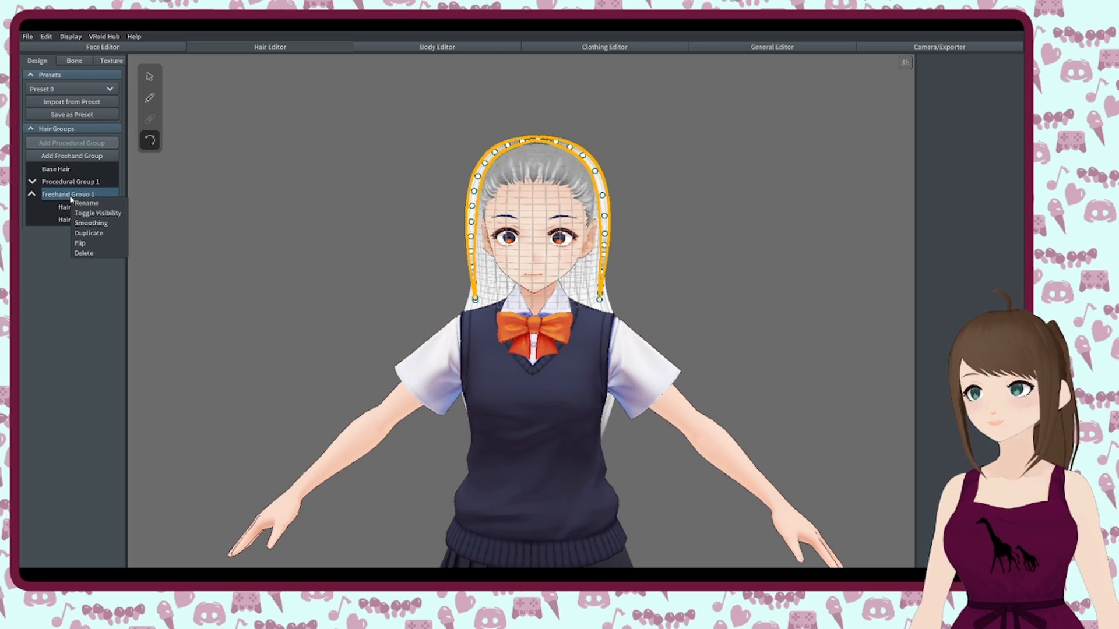
left_click(87, 235)
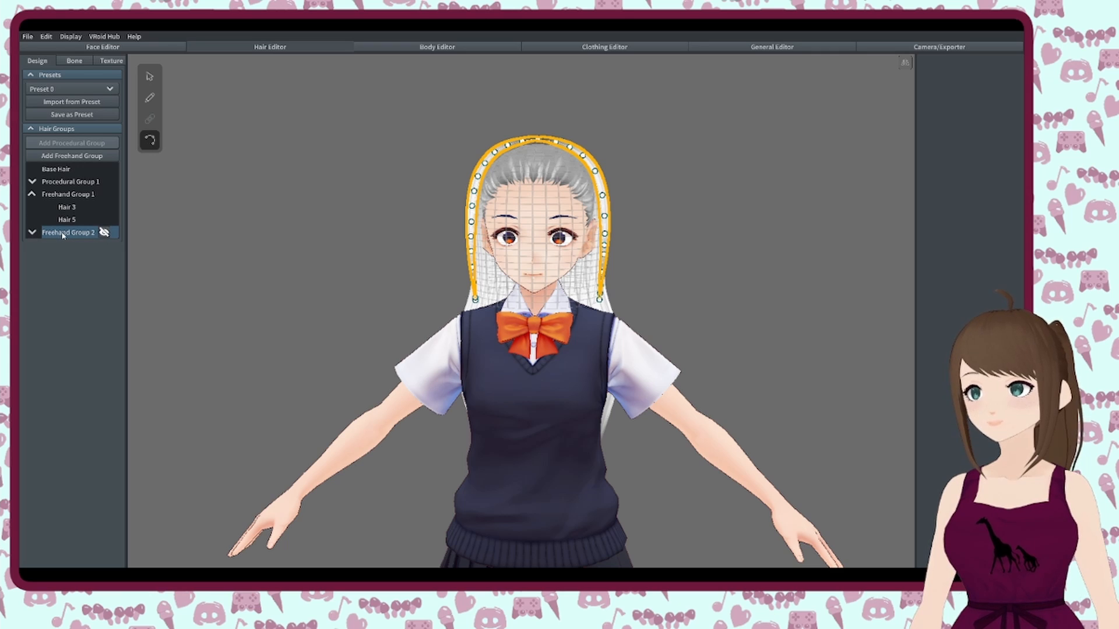
- Delete Hair 5 from Freehand Group 1 and Hair 6 from Freehand Group 2, leaving one side strand in each group
left_click(70, 221)
right_click(70, 222)
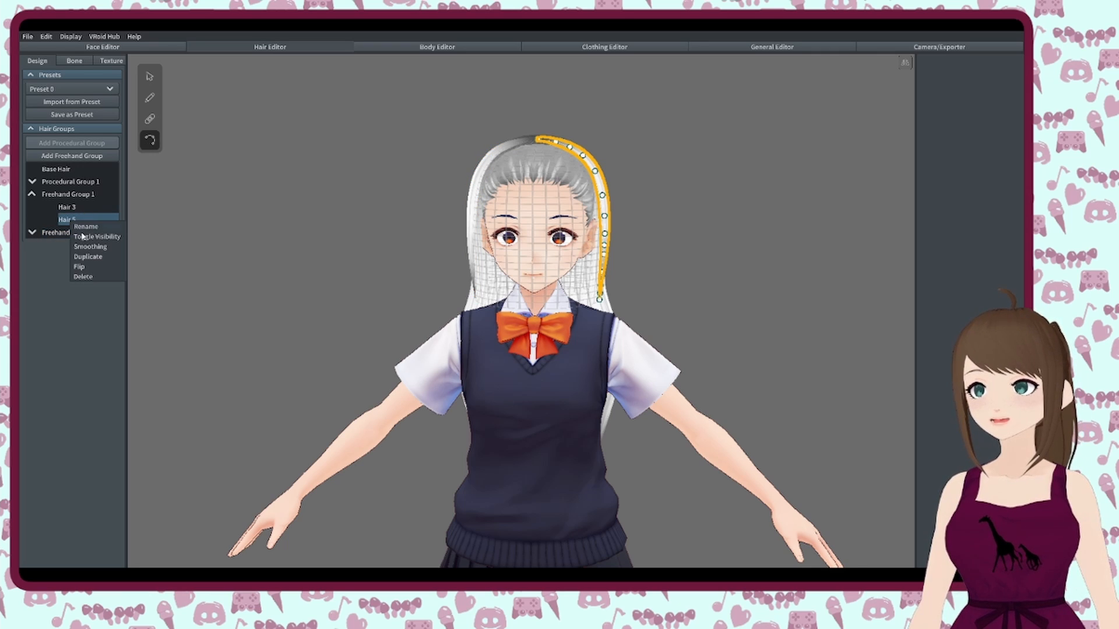
left_click(81, 277)
left_click(32, 220)
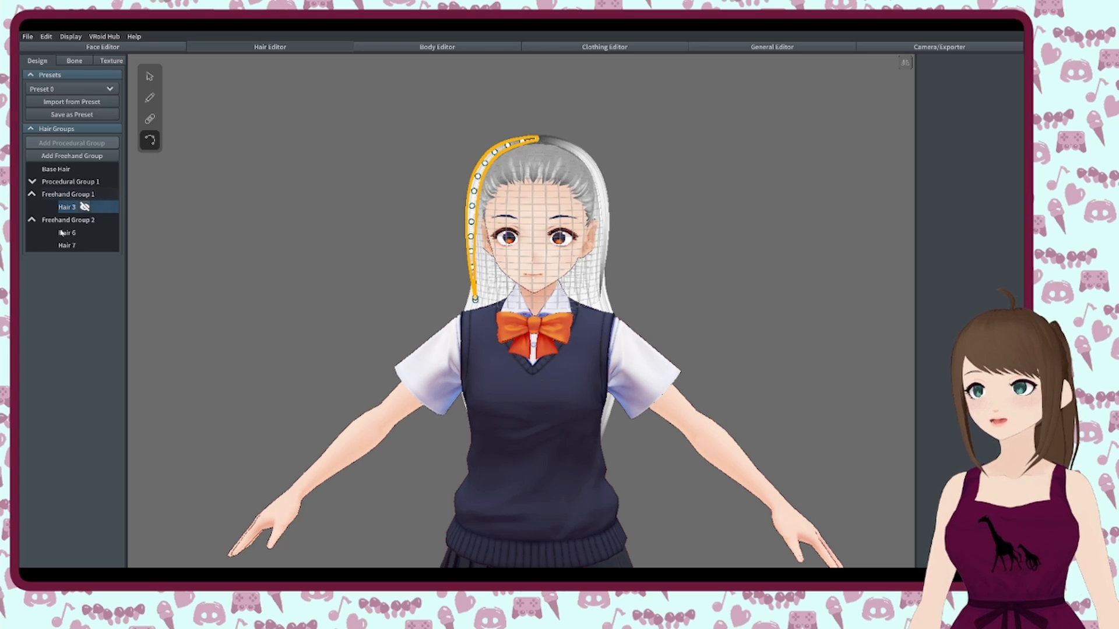
left_click(67, 232)
right_click(70, 233)
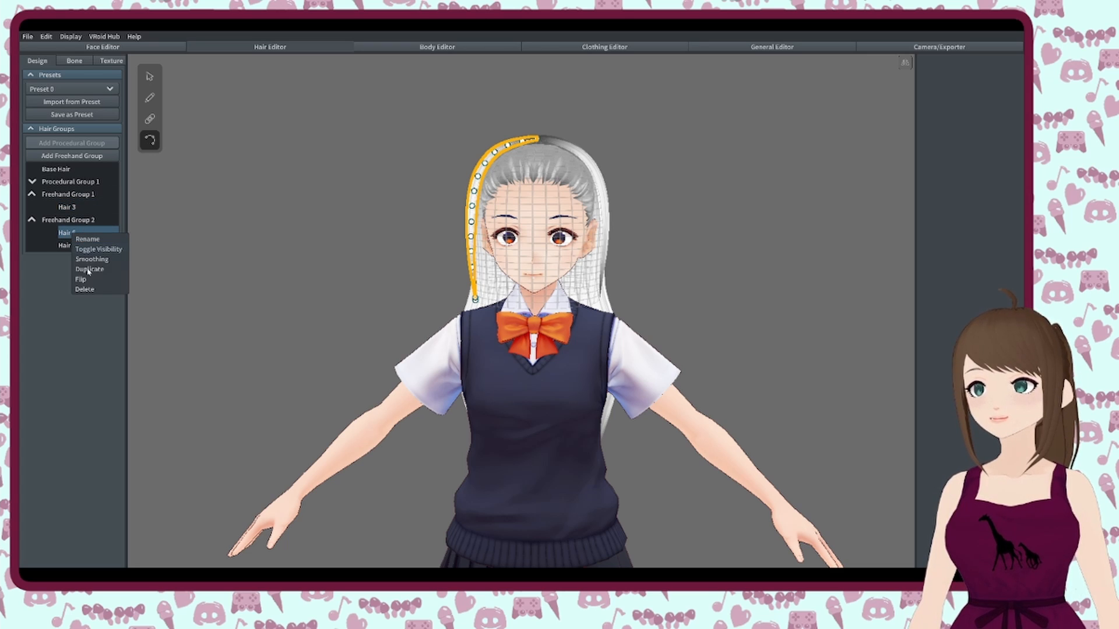
left_click(81, 290)
left_click(71, 208)
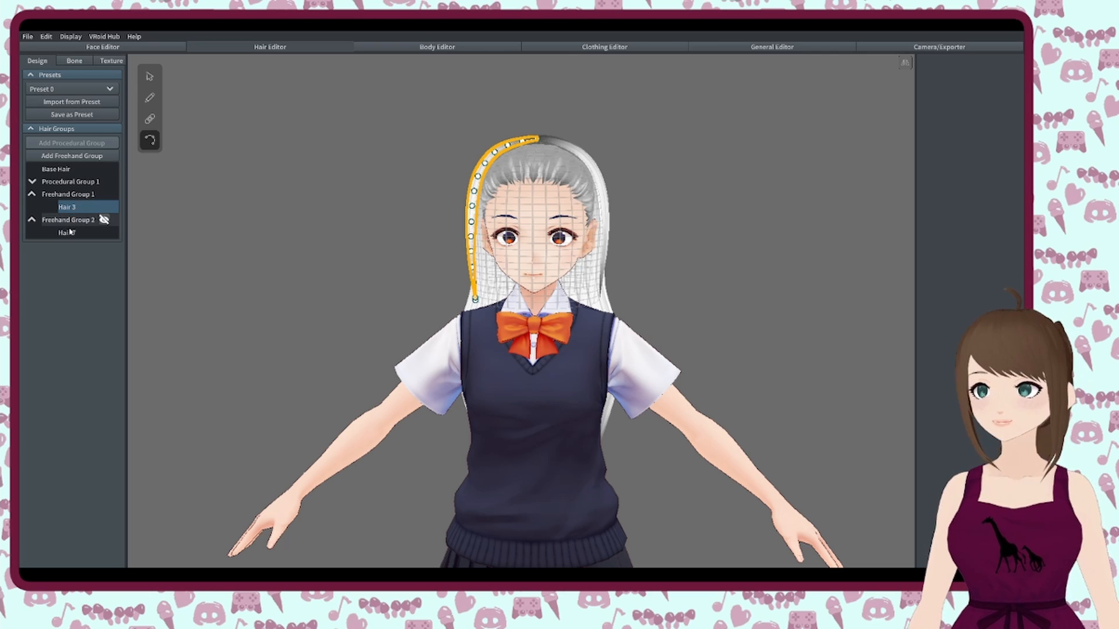
left_click(68, 232)
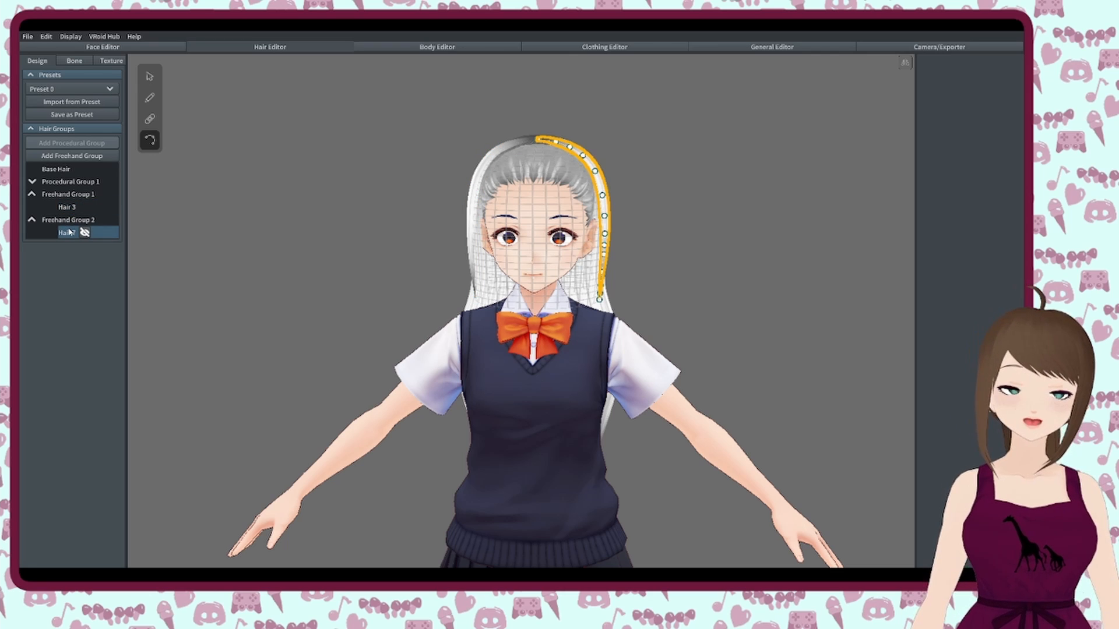
mouse_move(460, 239)
right_mouse_down()
mouse_move(670, 232)
mouse_move(457, 231)
right_mouse_up()
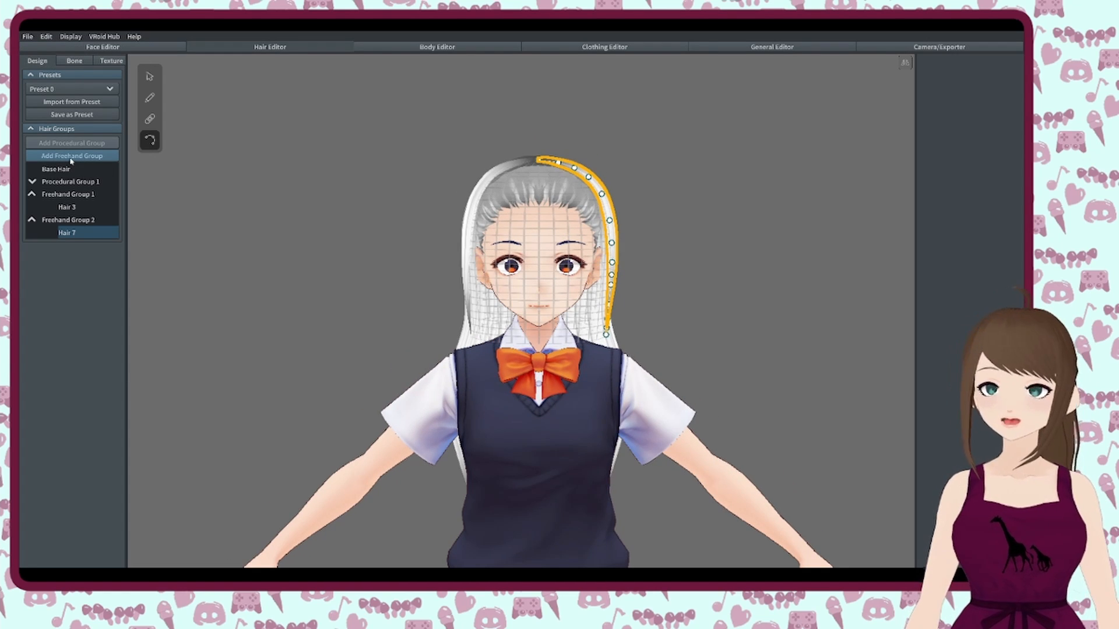
- Add another freehand group and brush four overlapping bang strands from the crown across the character's left side of the forehead
left_click(71, 157)
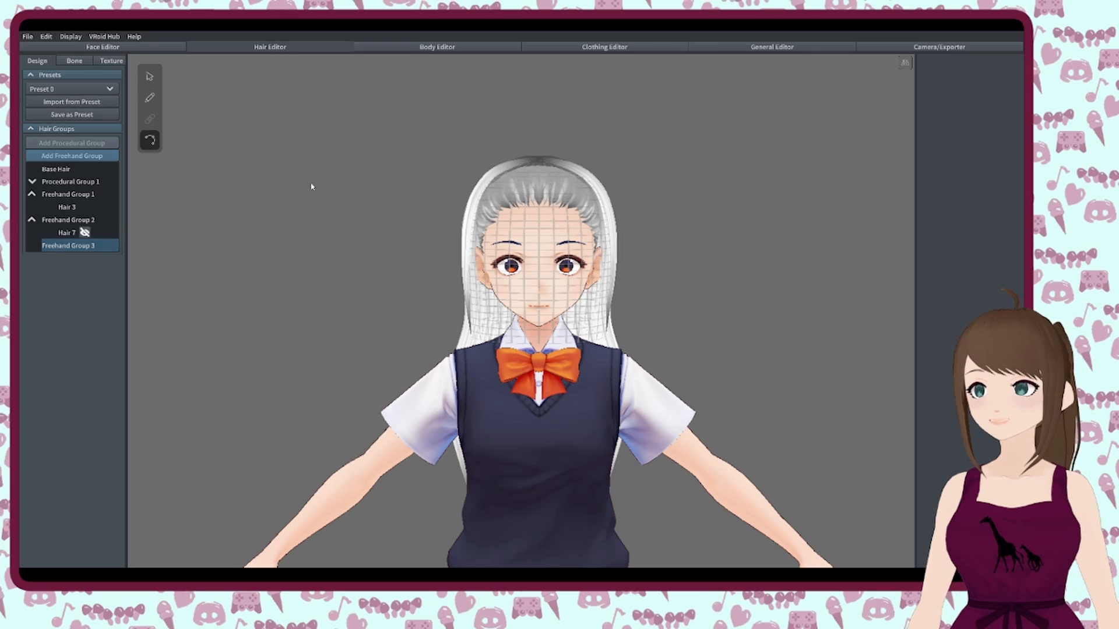
left_click(150, 98)
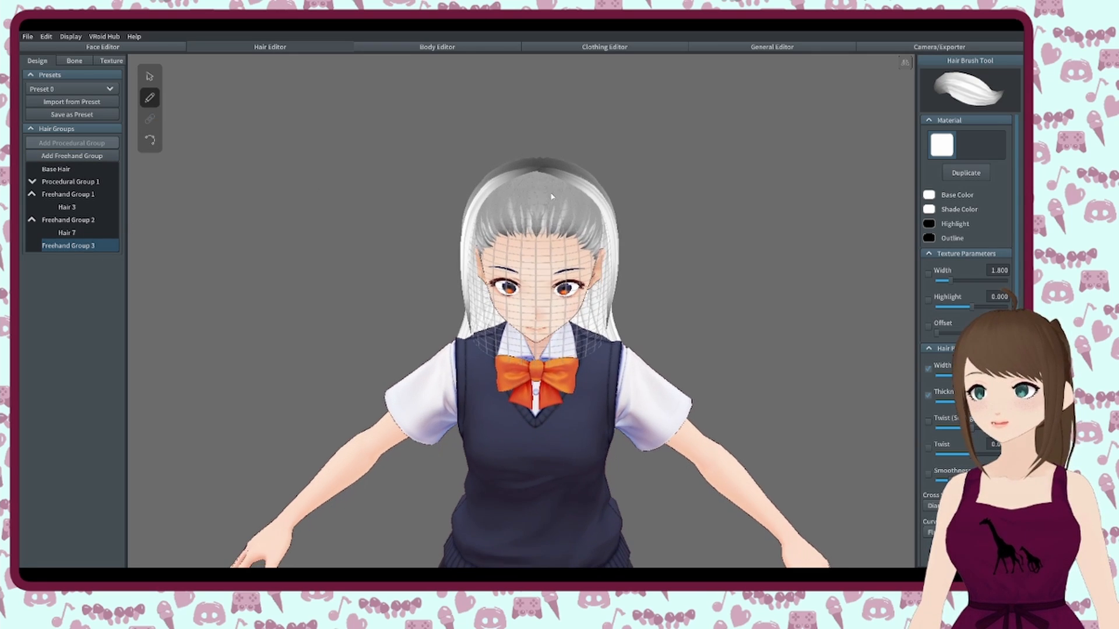
left_click_drag(536, 170, 573, 289)
right_click_drag(575, 288, 560, 224)
right_click_drag(544, 163, 542, 194)
mouse_move(542, 194)
left_mouse_down()
mouse_move(559, 338)
mouse_move(546, 204)
mouse_move(571, 343)
mouse_move(558, 233)
mouse_move(582, 348)
left_mouse_up()
right_click_drag(581, 347, 591, 331)
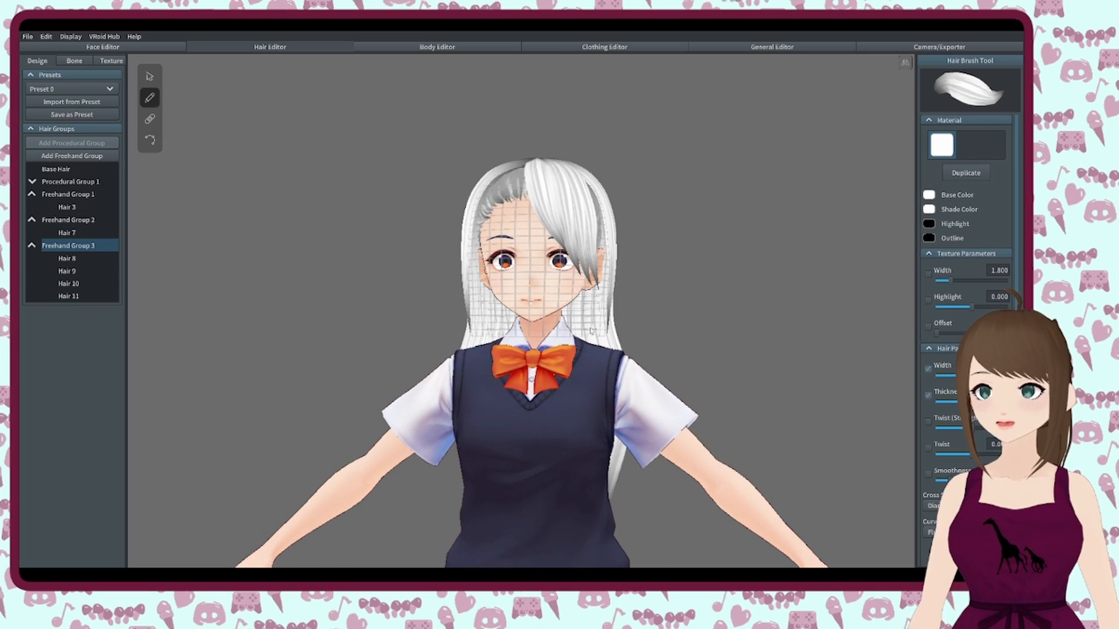
- Add a freehand group and draw three long bang strands down the character's right side of the face
left_click(72, 156)
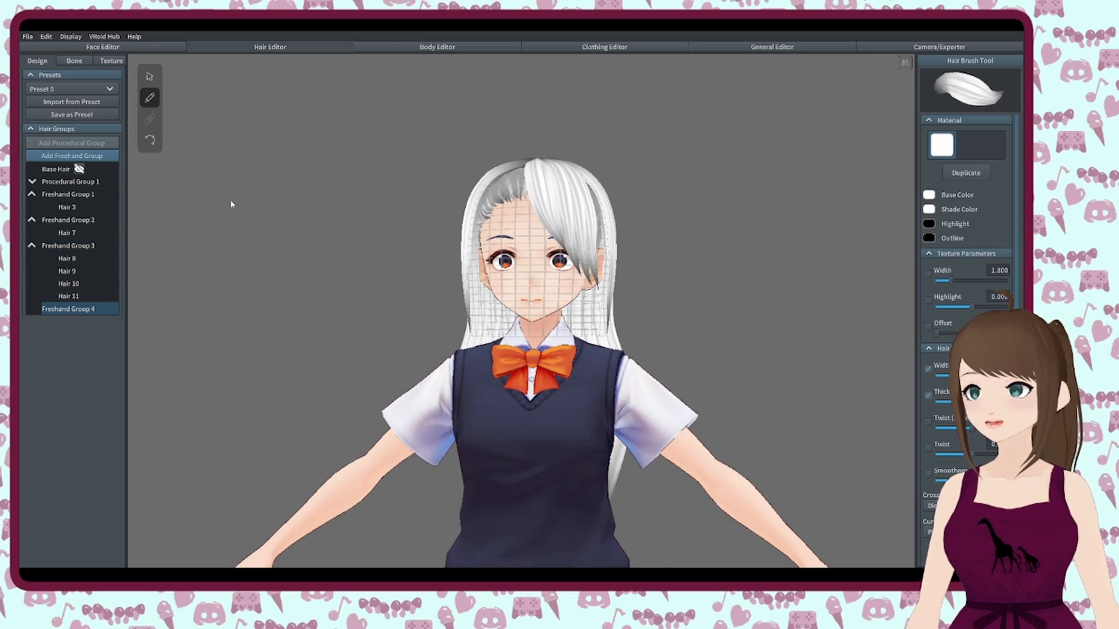
right_click_drag(232, 205, 540, 188)
left_click_drag(532, 170, 515, 309)
left_click_drag(529, 169, 496, 323)
left_click_drag(525, 168, 493, 309)
right_click_drag(577, 321, 512, 280)
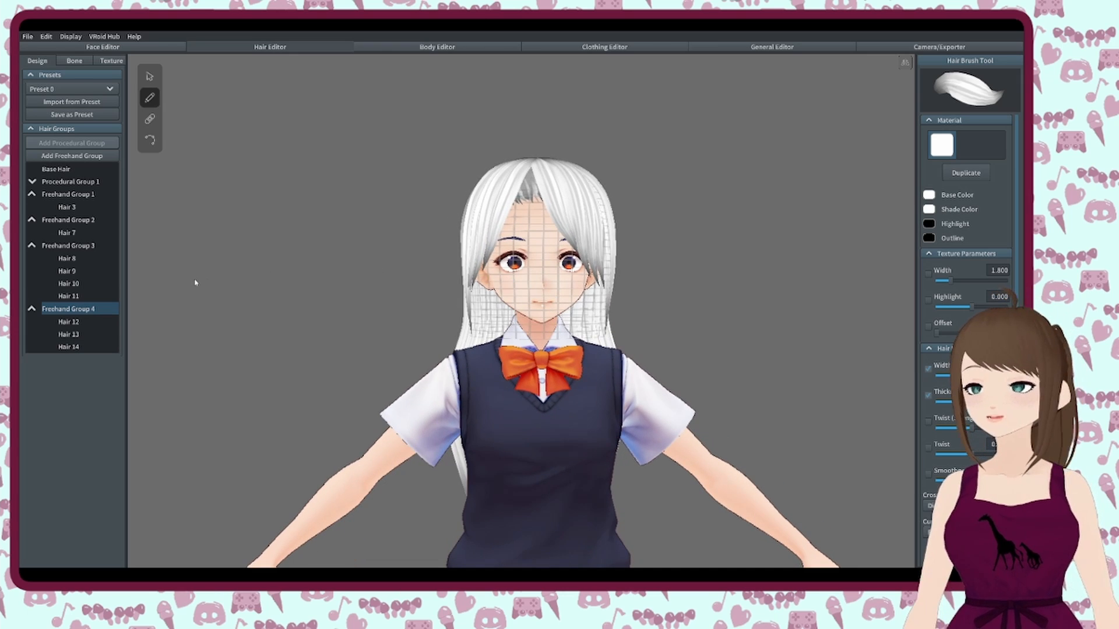
- Duplicate Freehand Group 3 and highlight the original group's strands with the Select tool
right_click(63, 246)
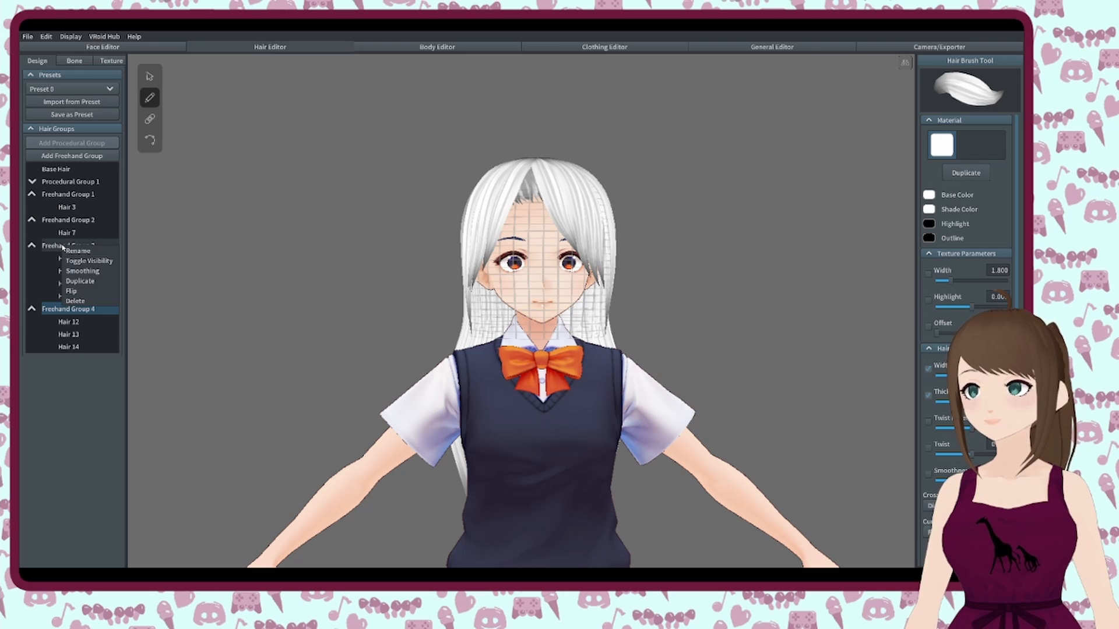
left_click(74, 284)
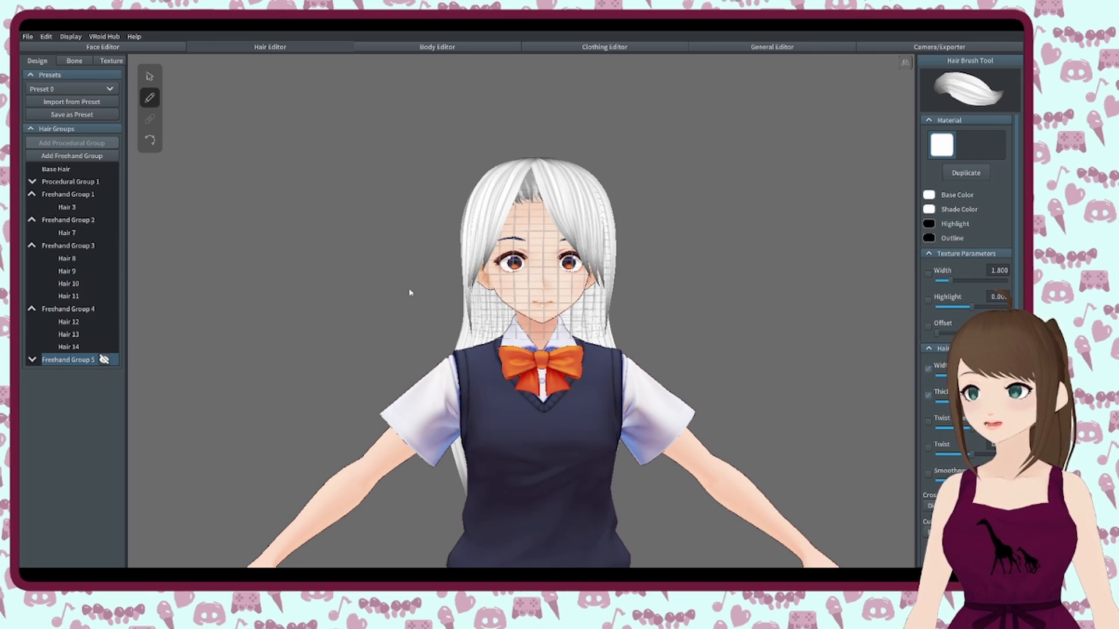
left_click(60, 246)
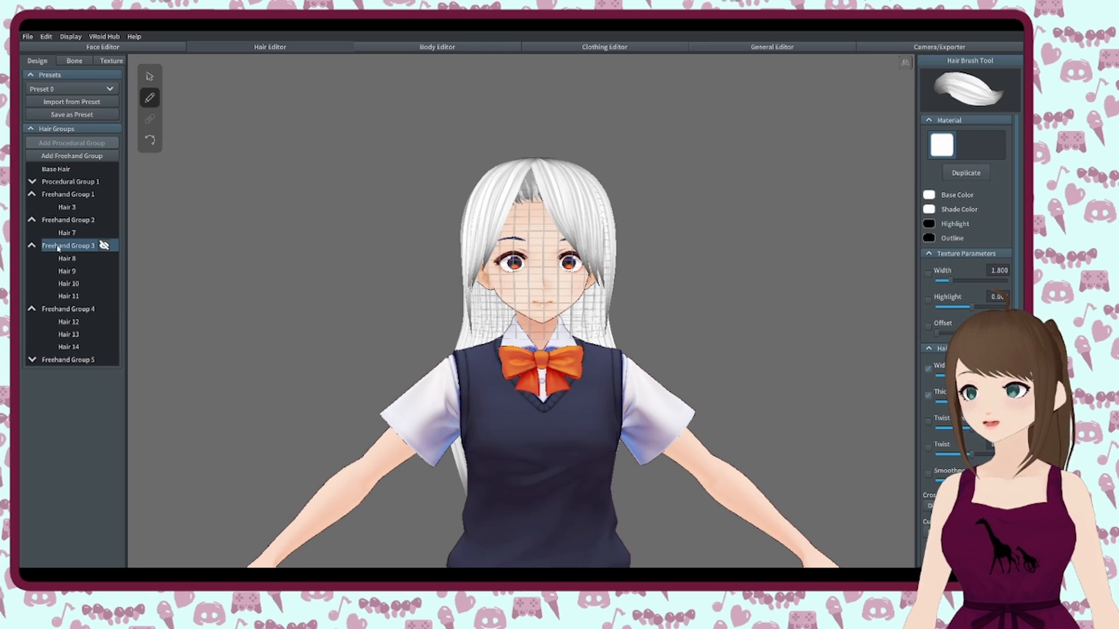
left_click(61, 272)
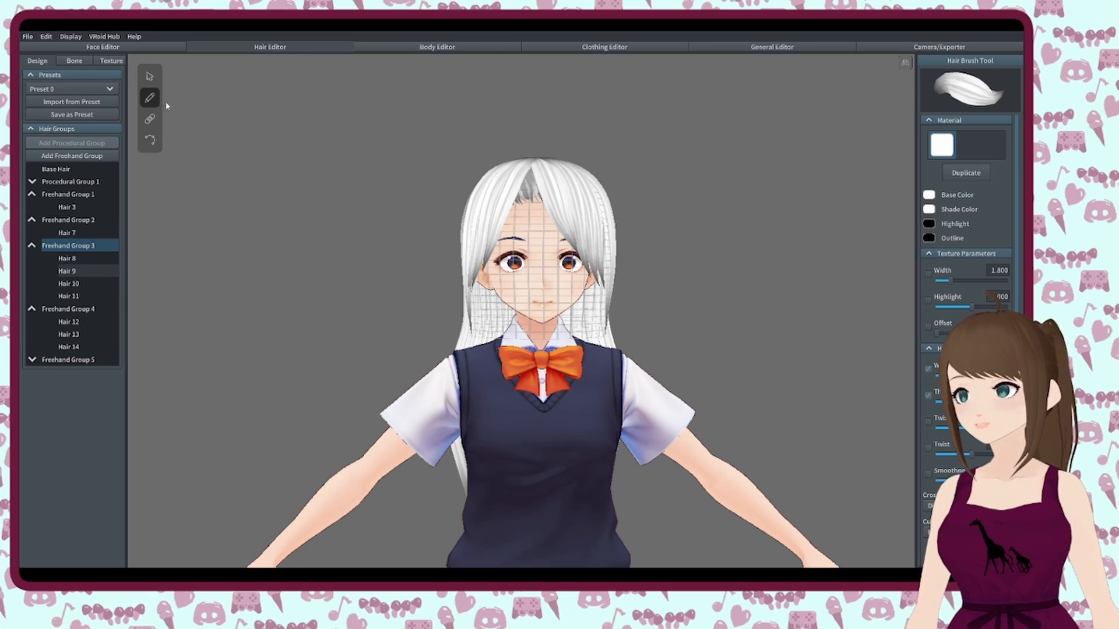
left_click(150, 76)
left_click(62, 247)
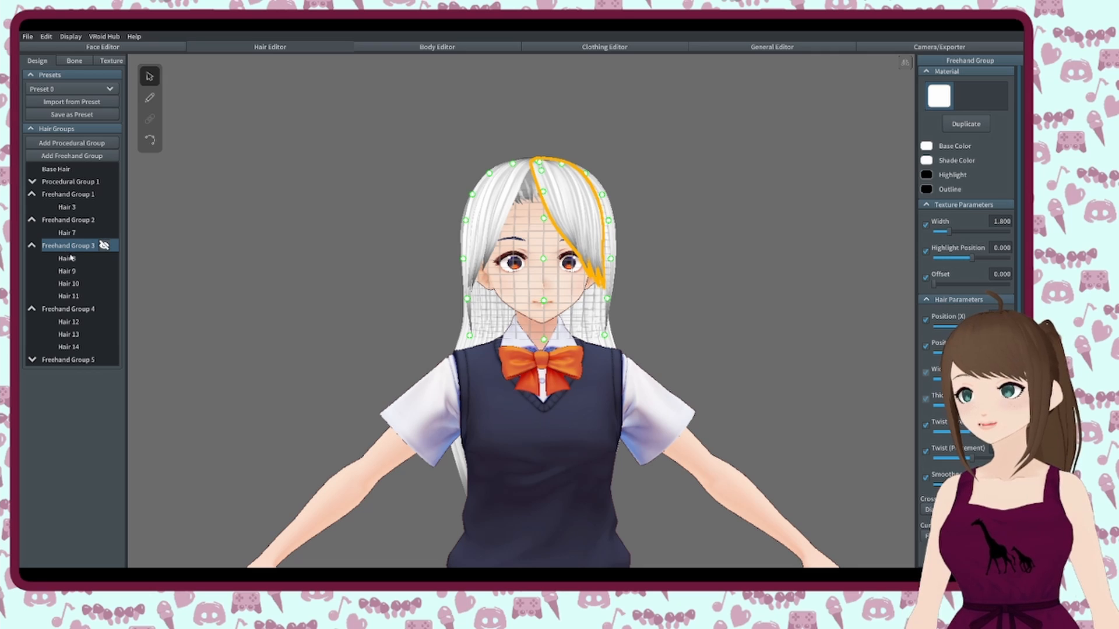
- Delete Freehand Group 4 with its three hand-drawn strands
left_click(73, 310)
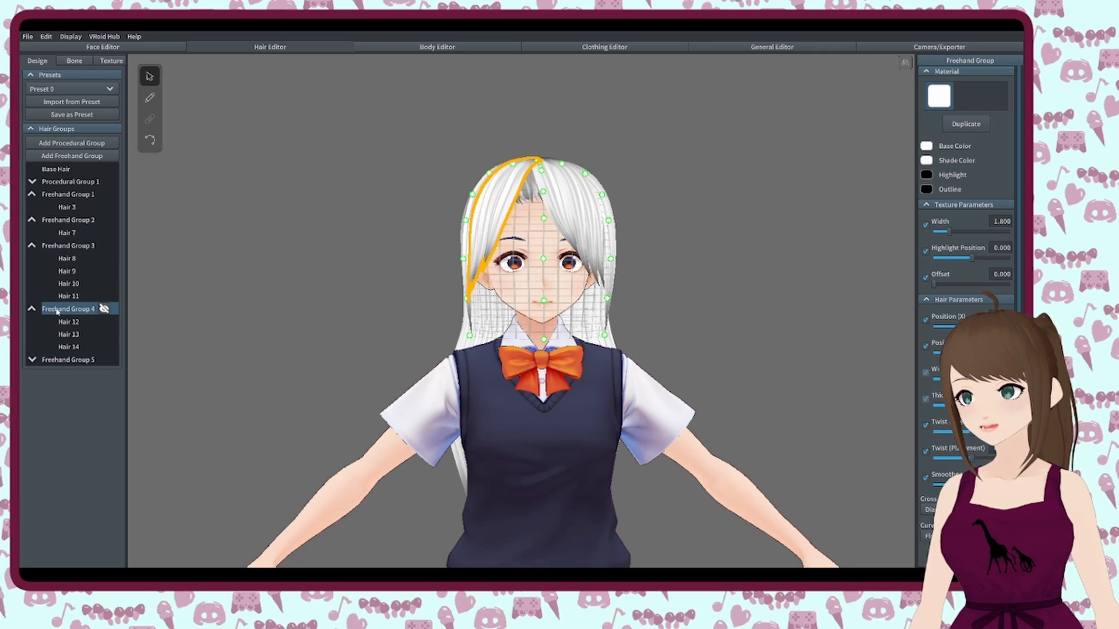
right_click(75, 311)
left_click(69, 304)
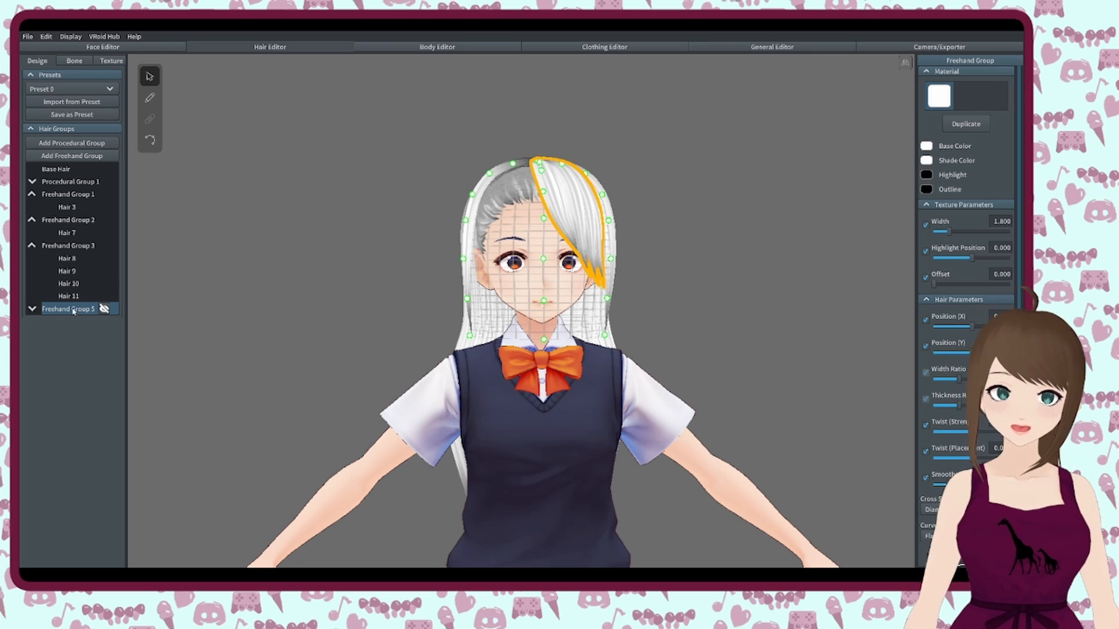
- Flip Freehand Group 5 so the duplicated bangs mirror to the other side of the face, and deselect it
right_click(74, 312)
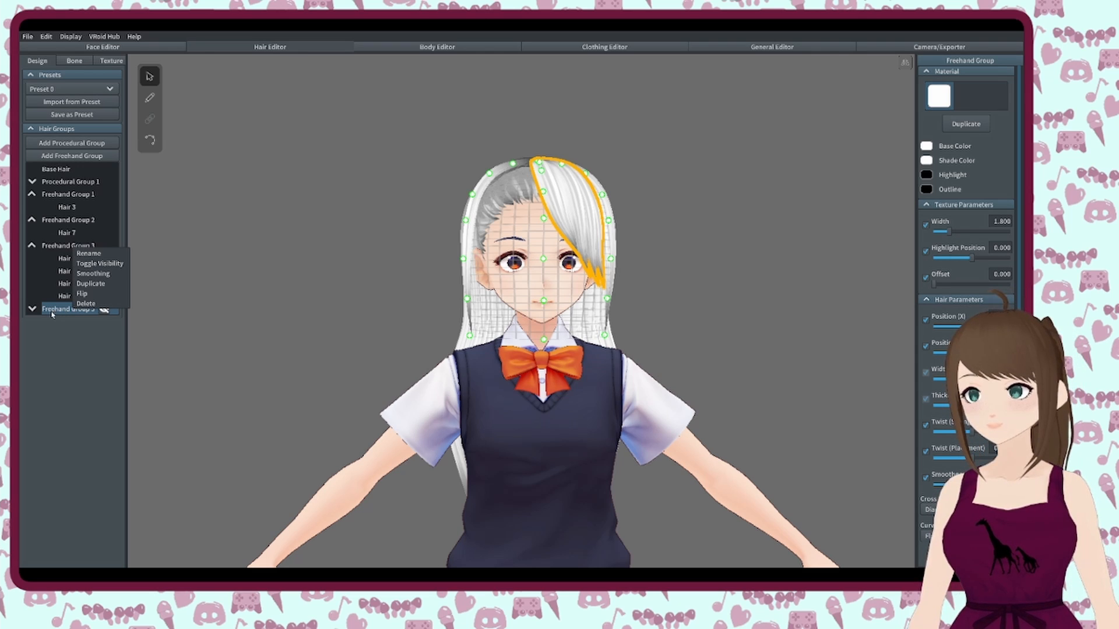
right_click(60, 246)
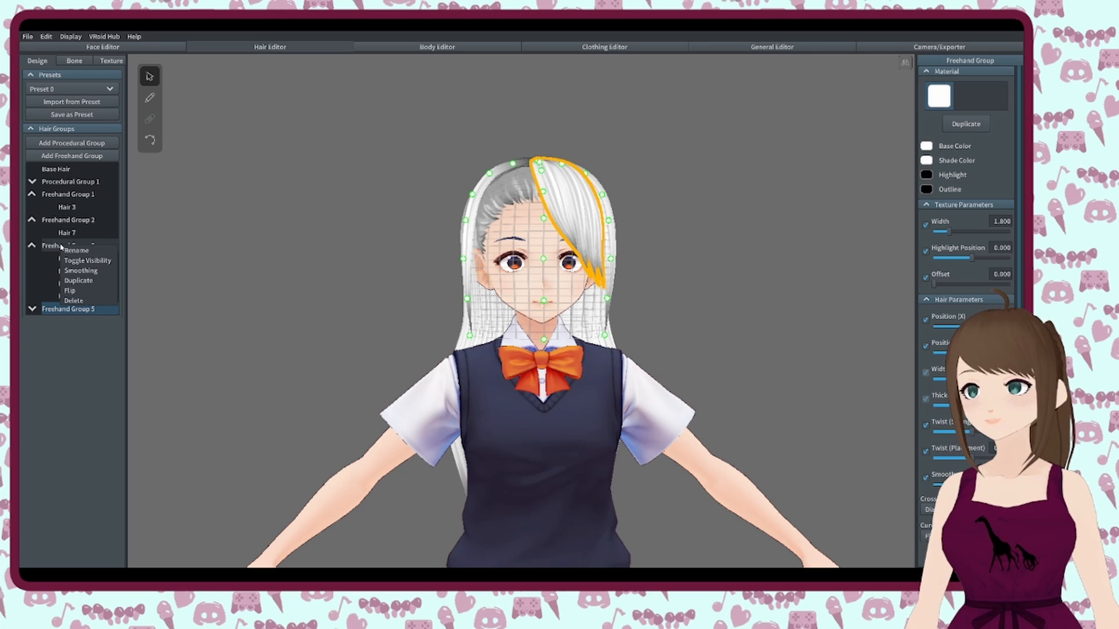
left_click(54, 311)
right_click(59, 312)
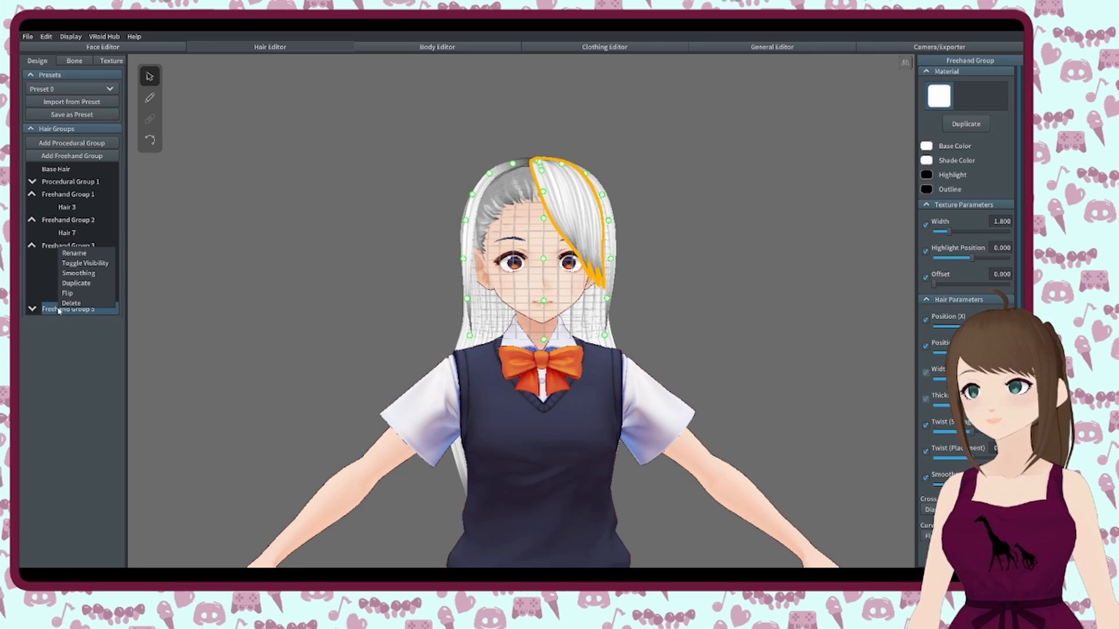
left_click(73, 294)
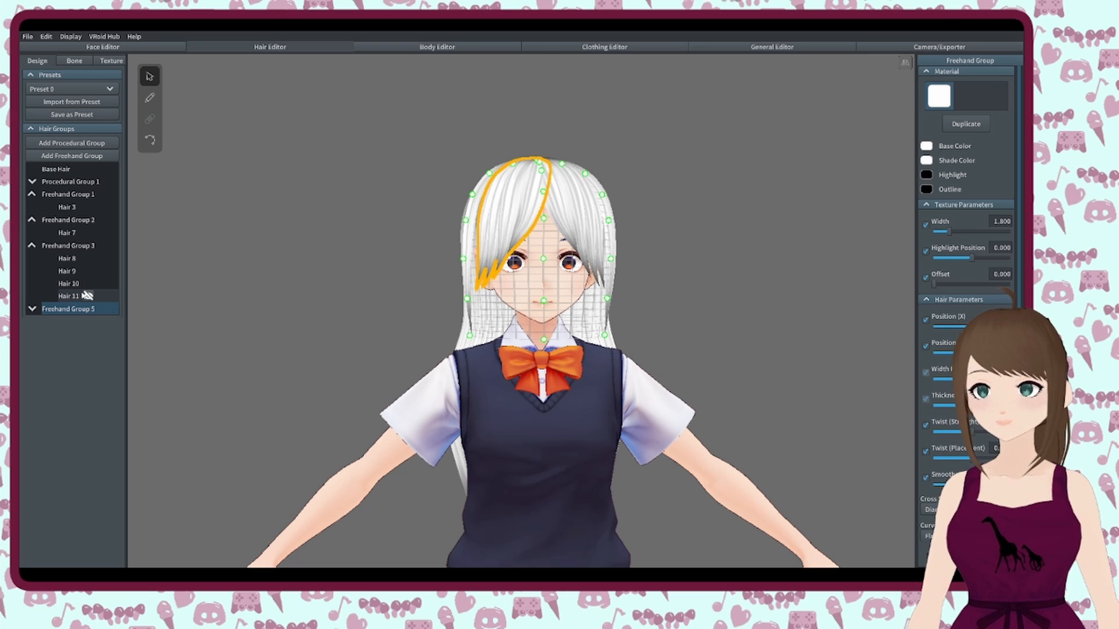
left_click(734, 295)
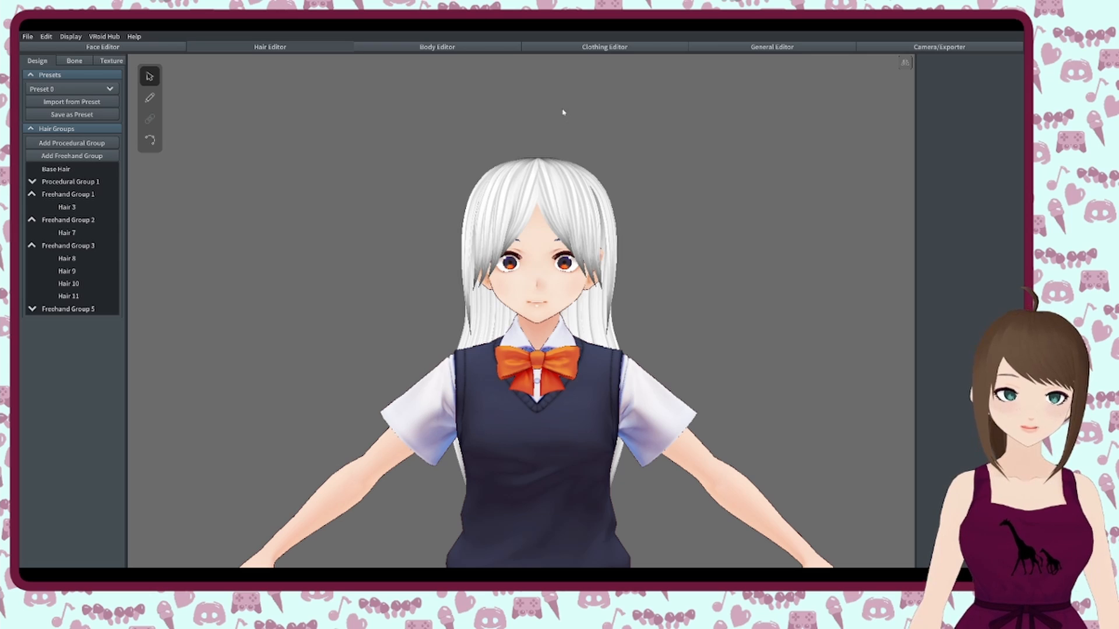
- Inspect the mirrored bangs from above and from the front, highlighting the central strand with the Retouch tool
right_click_drag(687, 258, 721, 274)
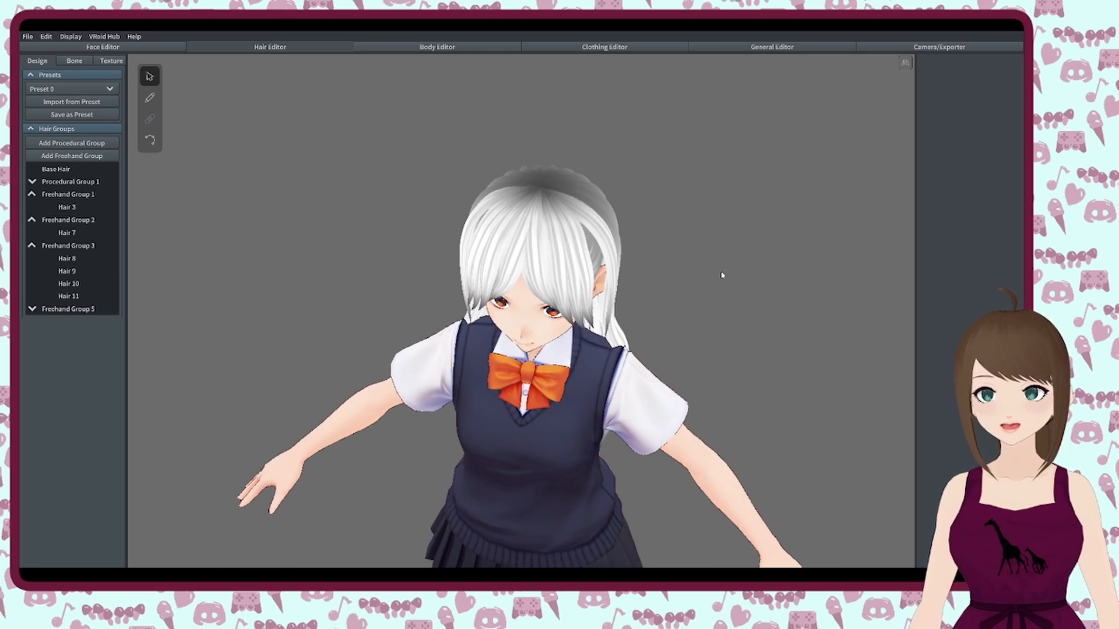
left_click(150, 141)
left_click(533, 265)
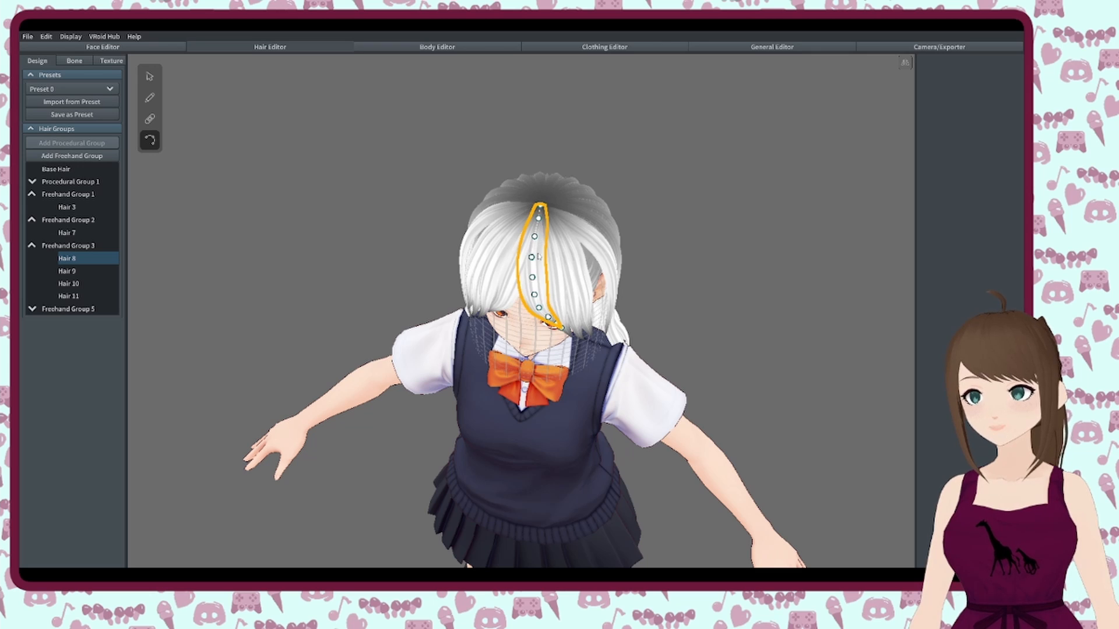
mouse_move(720, 327)
right_mouse_down()
mouse_move(725, 302)
mouse_move(699, 291)
right_mouse_up()
left_click(662, 322)
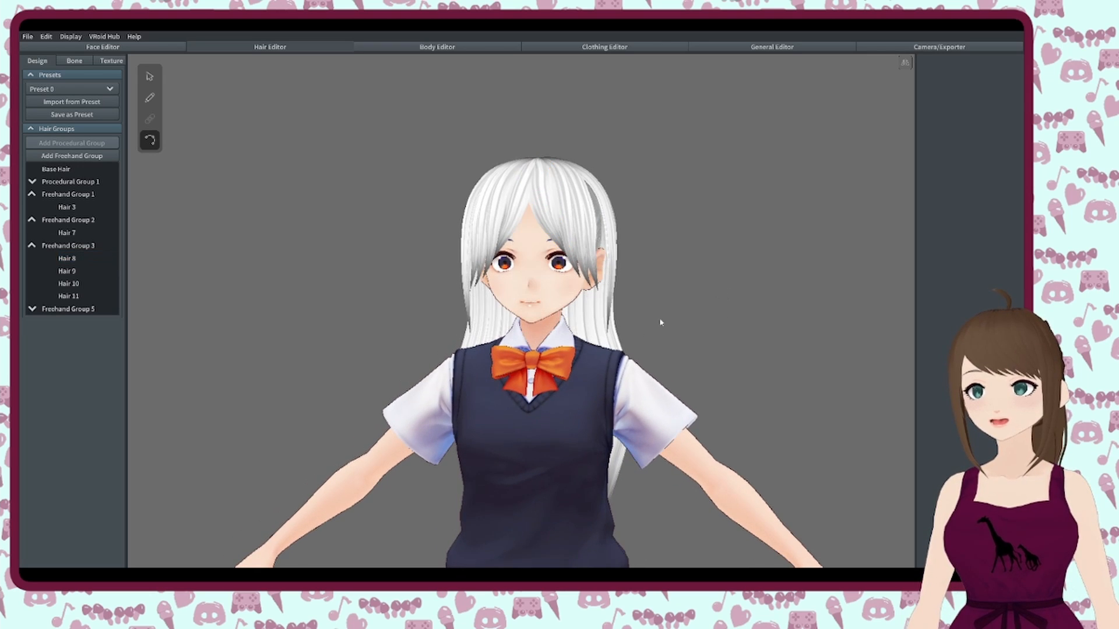
right_click_drag(662, 322, 649, 321)
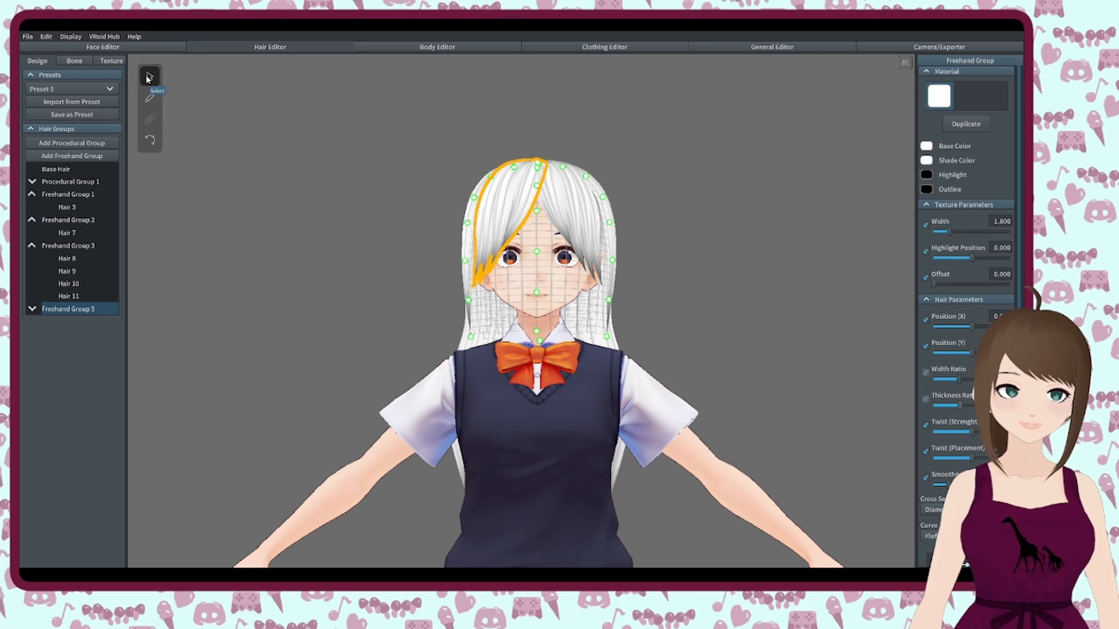
- Give Hair 9 its own texture offset of 0.000 and set its texture width to 1.821
left_click(70, 284)
left_click(69, 272)
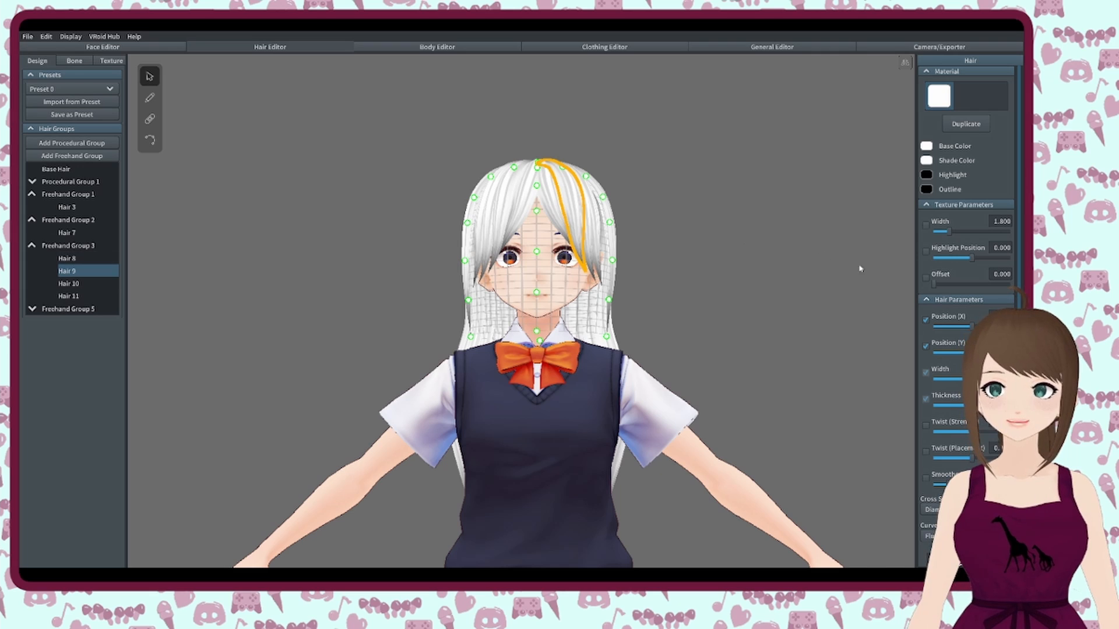
mouse_move(936, 284)
left_mouse_down()
mouse_move(952, 288)
mouse_move(932, 285)
left_mouse_up()
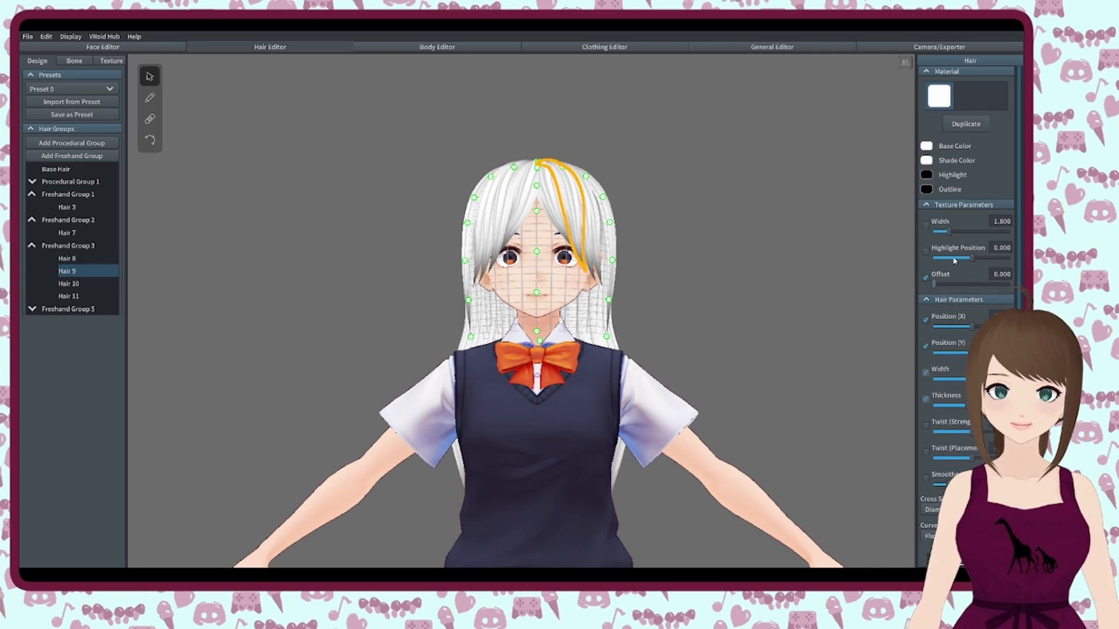
left_click(950, 232)
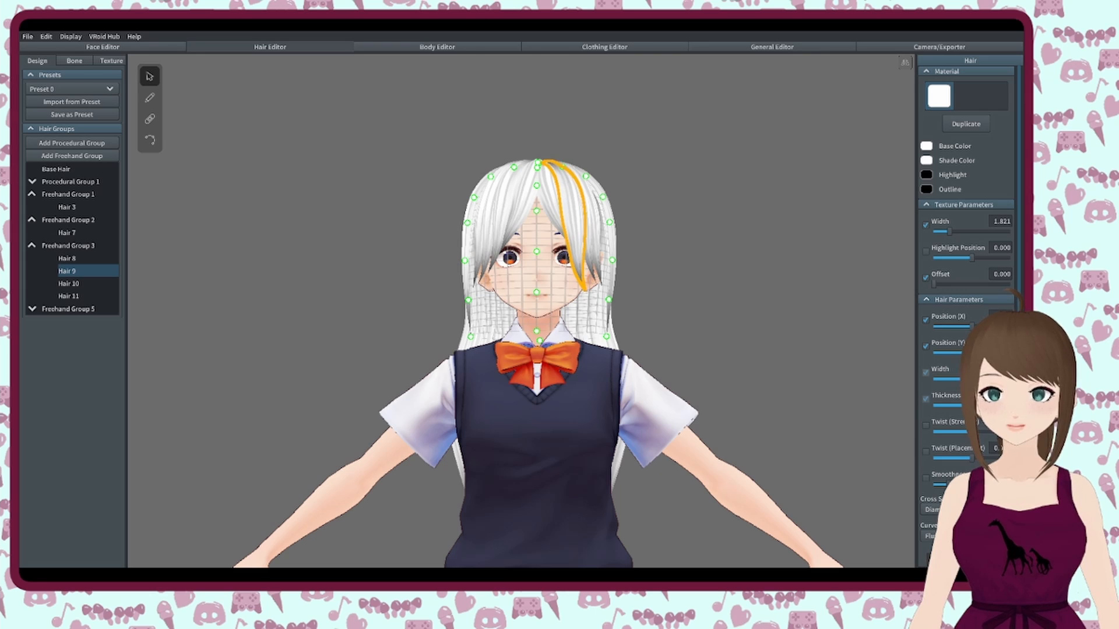
left_click(755, 312)
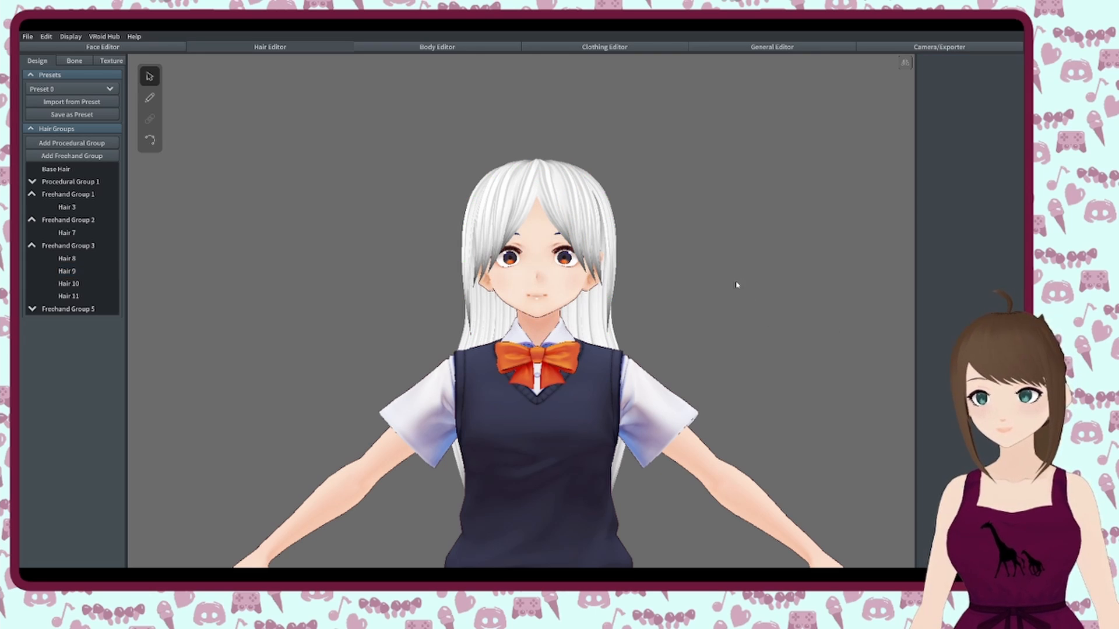
- Add a freehand group and reshape its guide mesh, lowering the front edge to the chest and raising the crown above the head
left_click(73, 156)
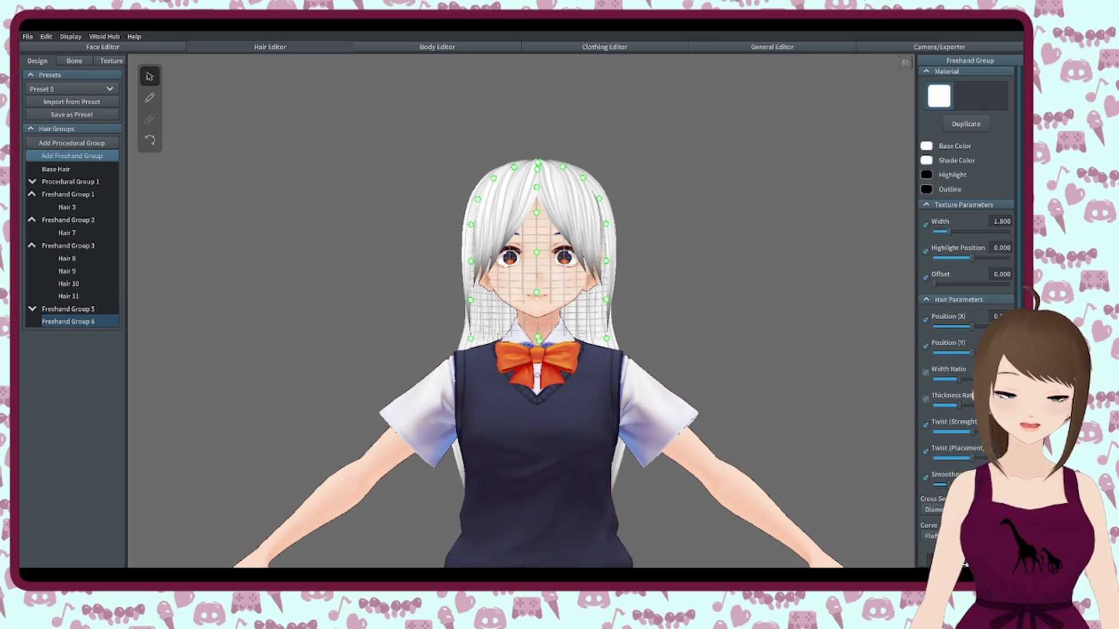
left_click_drag(471, 339, 469, 369)
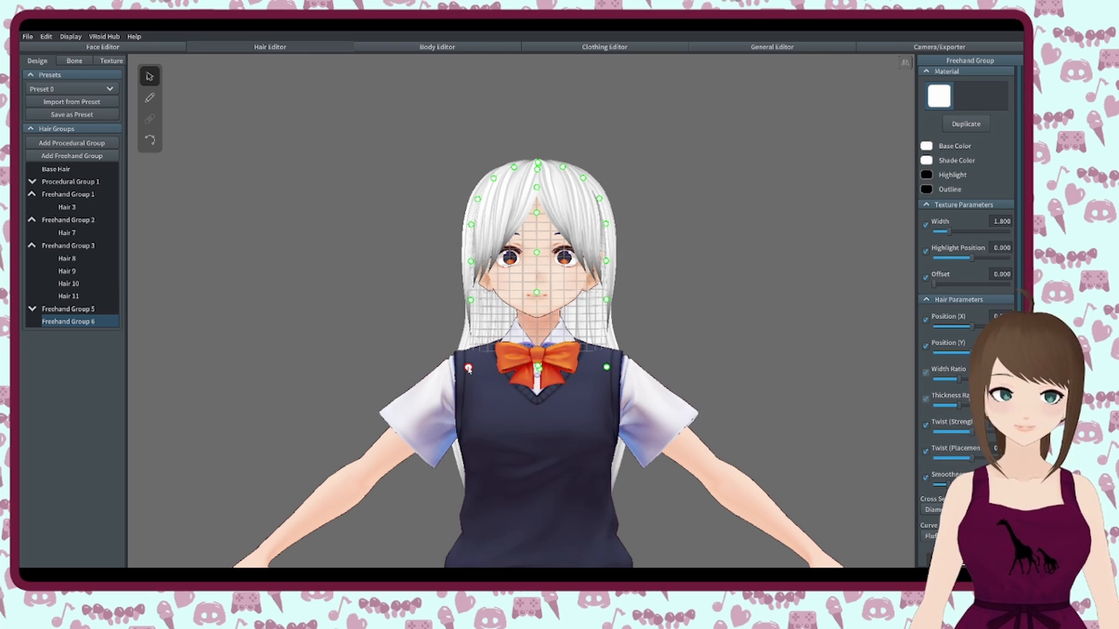
right_click_drag(640, 220, 705, 226)
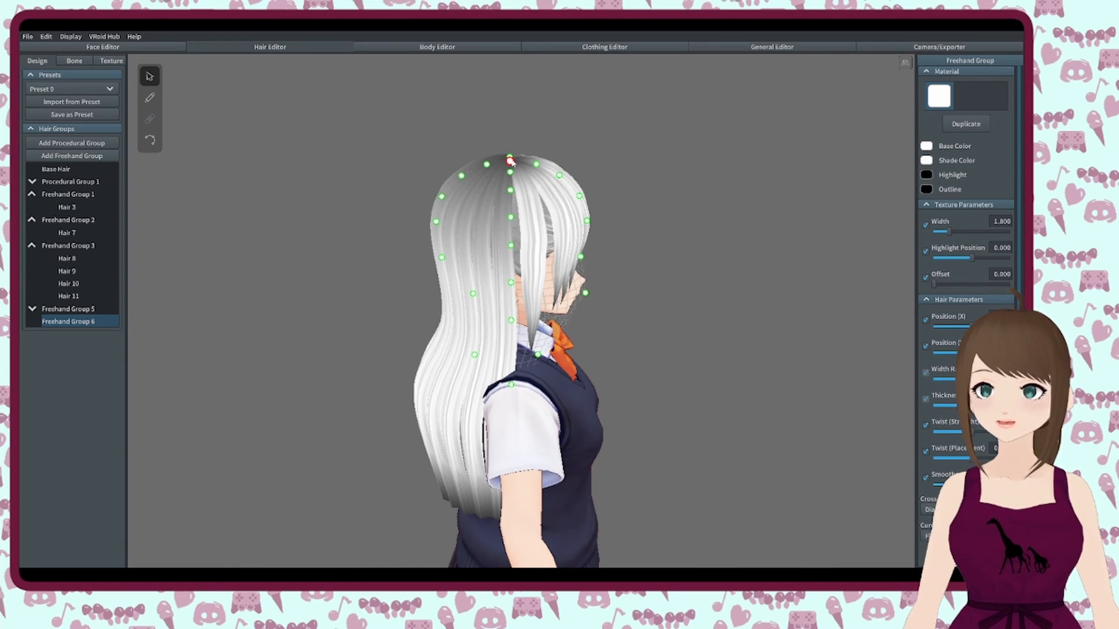
left_click_drag(511, 160, 509, 123)
left_click_drag(536, 164, 529, 140)
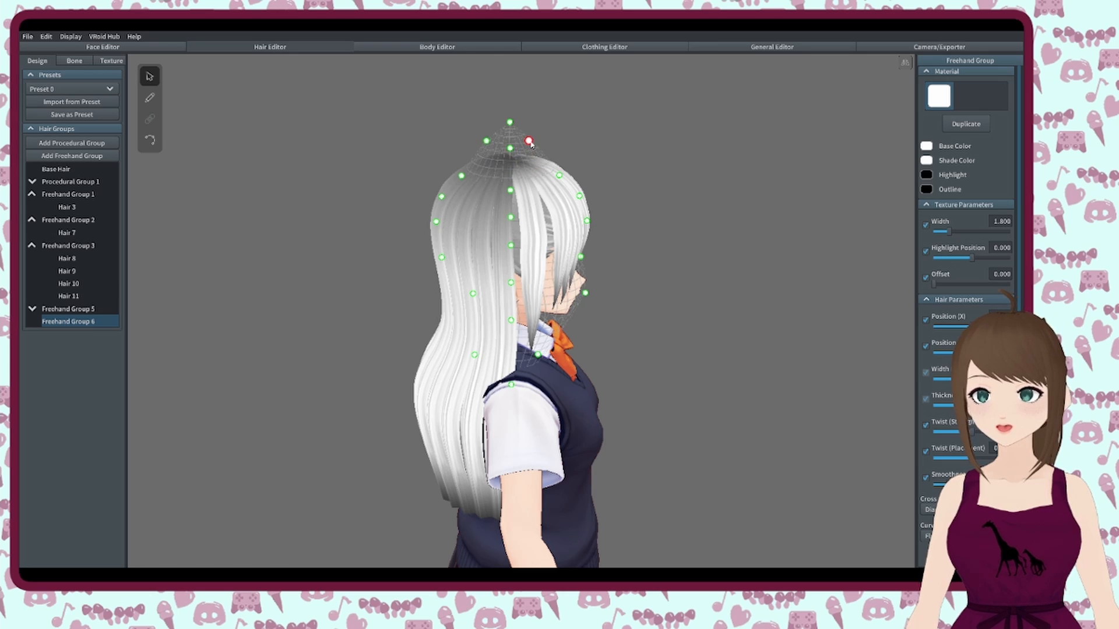
left_click_drag(559, 175, 510, 166)
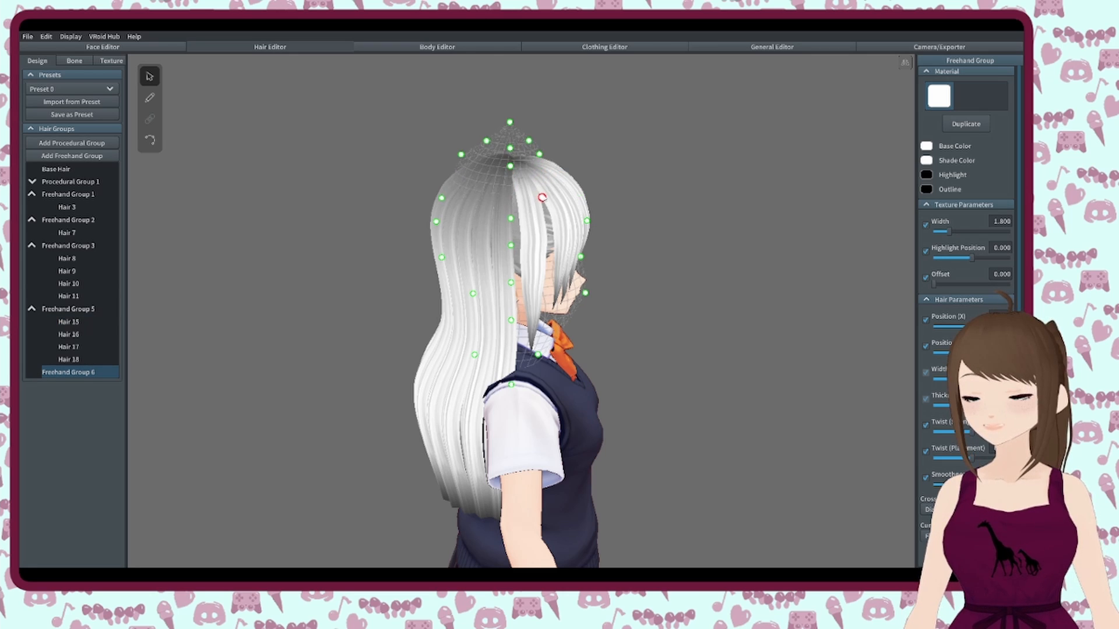
right_click_drag(701, 232, 639, 235)
left_click_drag(602, 197, 569, 128)
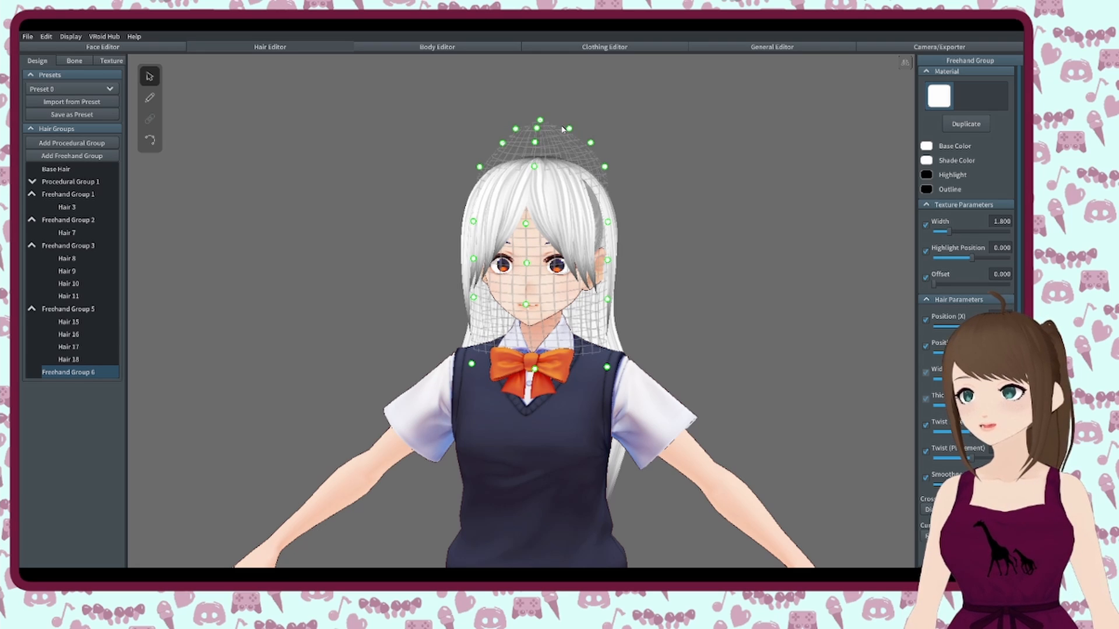
- Draw two short ear-shaped strands on the raised guide mesh, one on each side of the head's top
left_click(150, 98)
left_click_drag(513, 167, 521, 117)
left_click_drag(572, 178, 567, 125)
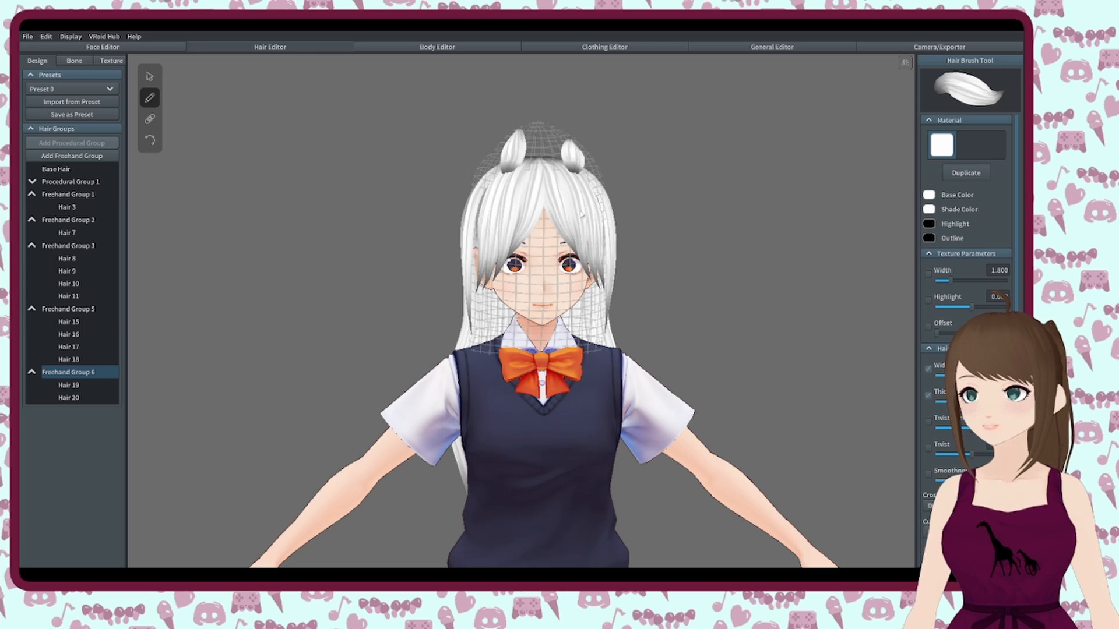
- Delete the ear-shaped strands together with their freehand group
right_click_drag(567, 125, 572, 223)
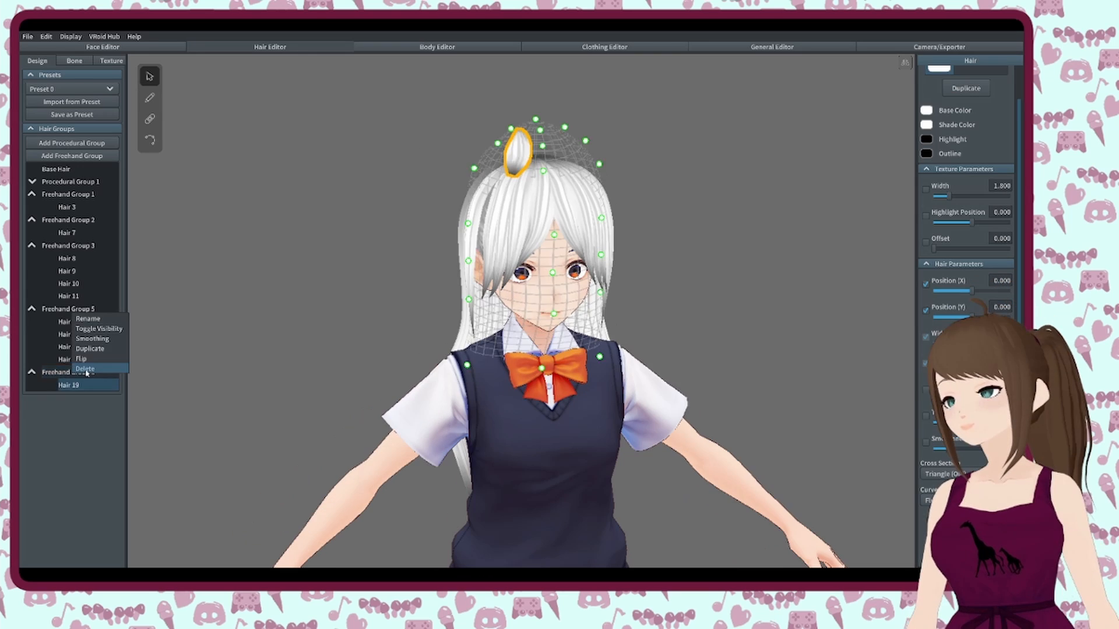
left_click(99, 360)
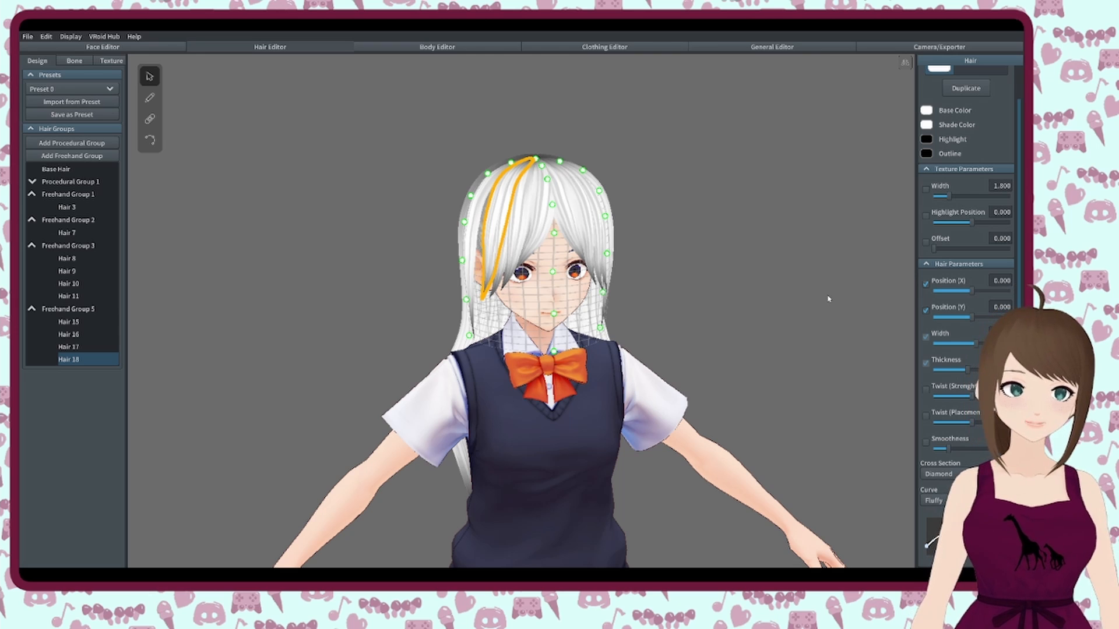
- Add a freehand group and lower the top of its guide mesh from the crown to the waist
right_click_drag(310, 155, 554, 440)
scroll(555, 441, "down", 3)
left_click(71, 156)
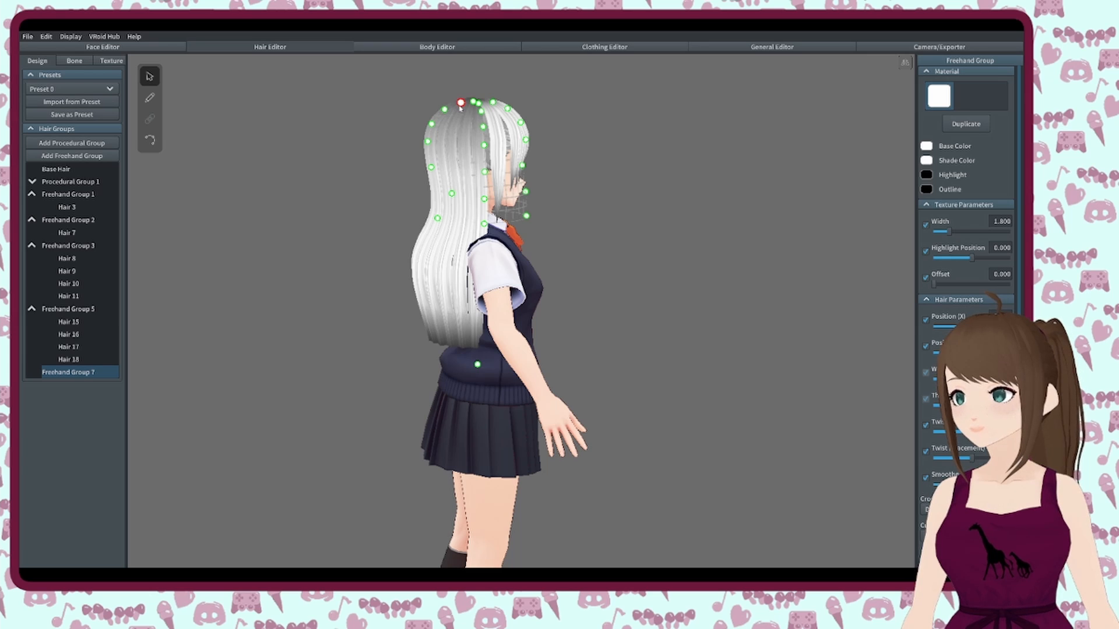
left_click_drag(461, 103, 441, 351)
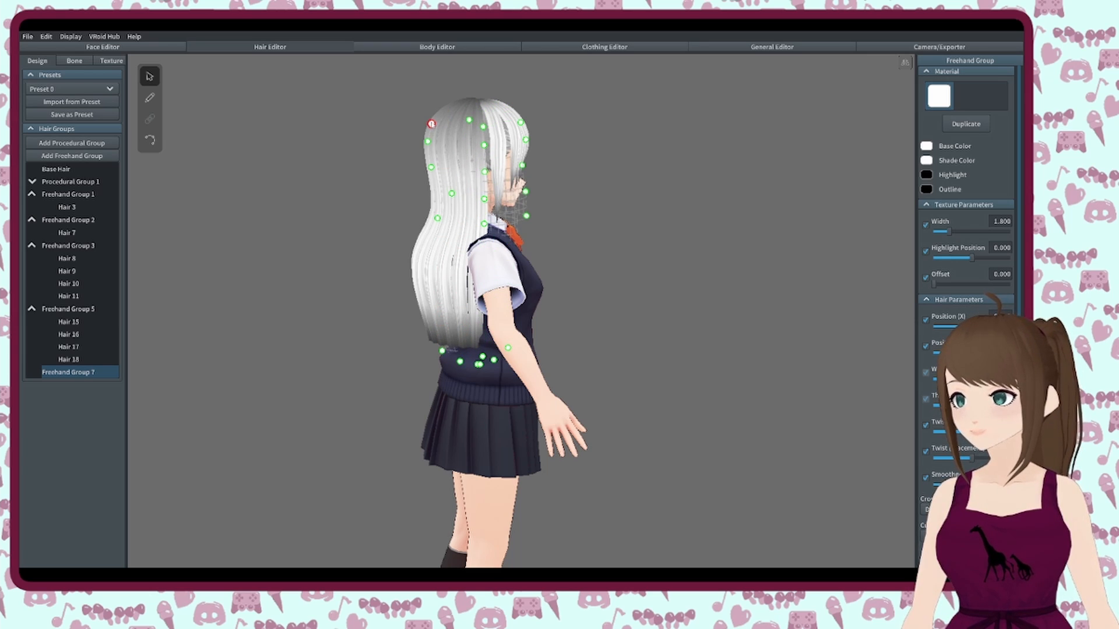
- Pull the guide mesh's rear control points down and outward behind the waist to form a tail-shaped sweep
left_click_drag(431, 123, 409, 338)
left_click_drag(428, 142, 386, 337)
left_click_drag(429, 167, 342, 314)
left_click_drag(452, 193, 319, 301)
left_click_drag(351, 232, 272, 272)
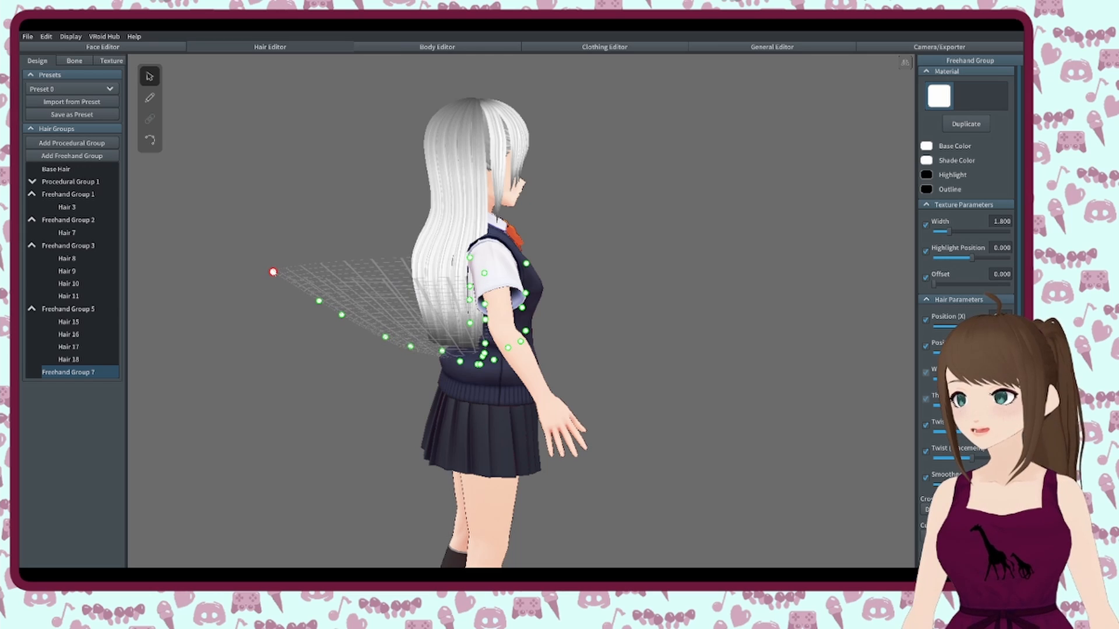
right_click_drag(392, 259, 427, 279)
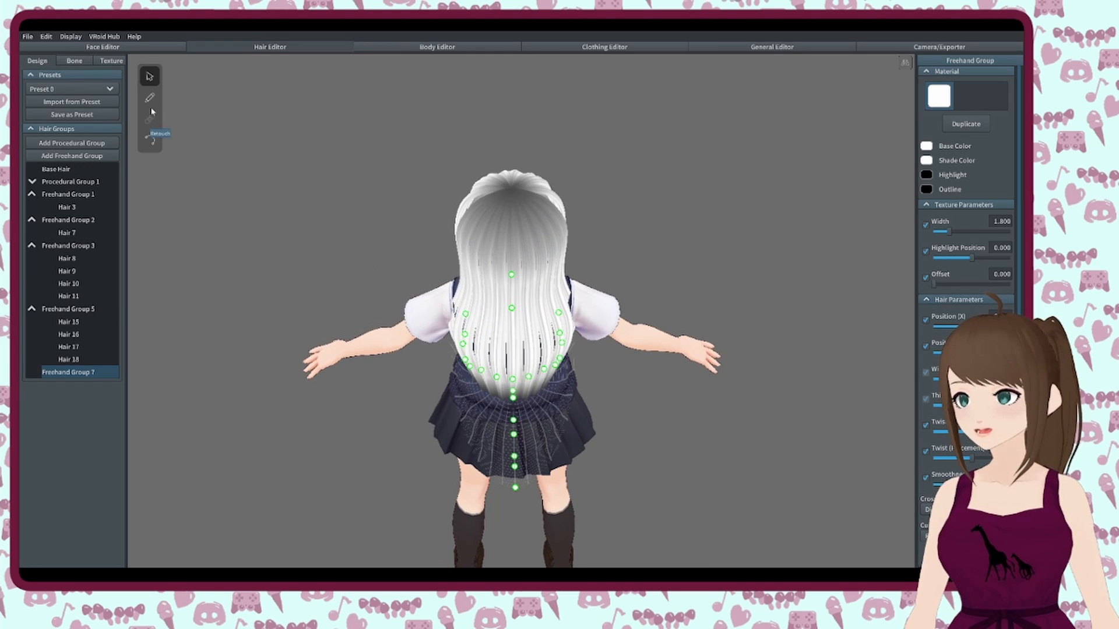
- Draw one tail strand along the outward-swept guide mesh behind the waist and select it to check its shape from the side
left_click(150, 100)
right_click_drag(527, 332, 521, 309)
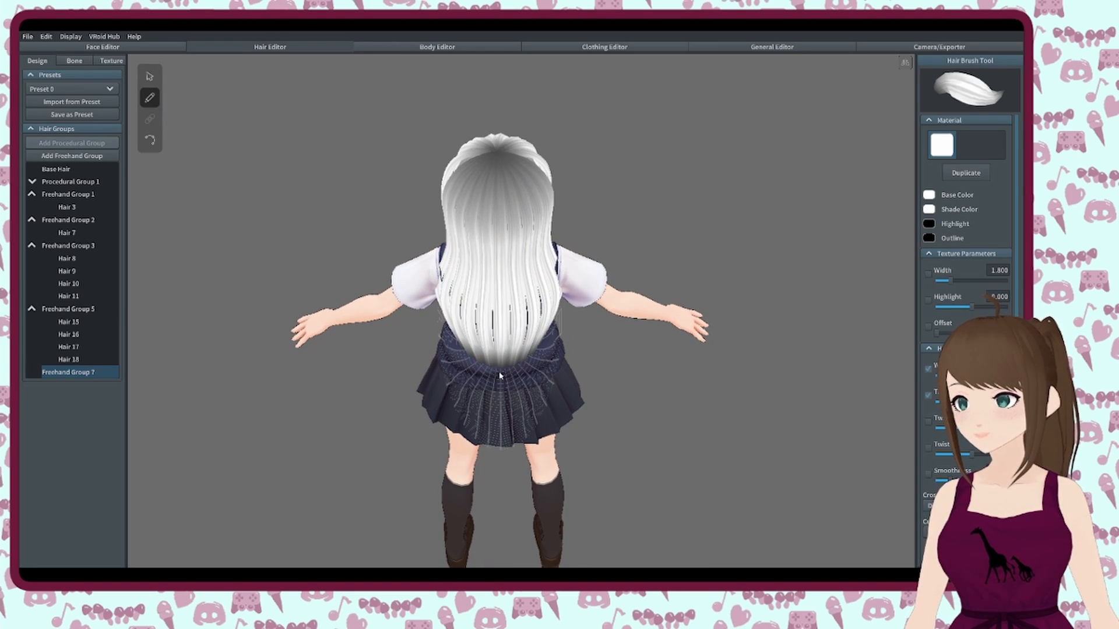
left_click_drag(503, 357, 500, 446)
left_click_drag(499, 490, 499, 492)
mouse_move(500, 489)
right_mouse_down()
mouse_move(533, 461)
mouse_move(568, 458)
mouse_move(554, 454)
right_mouse_up()
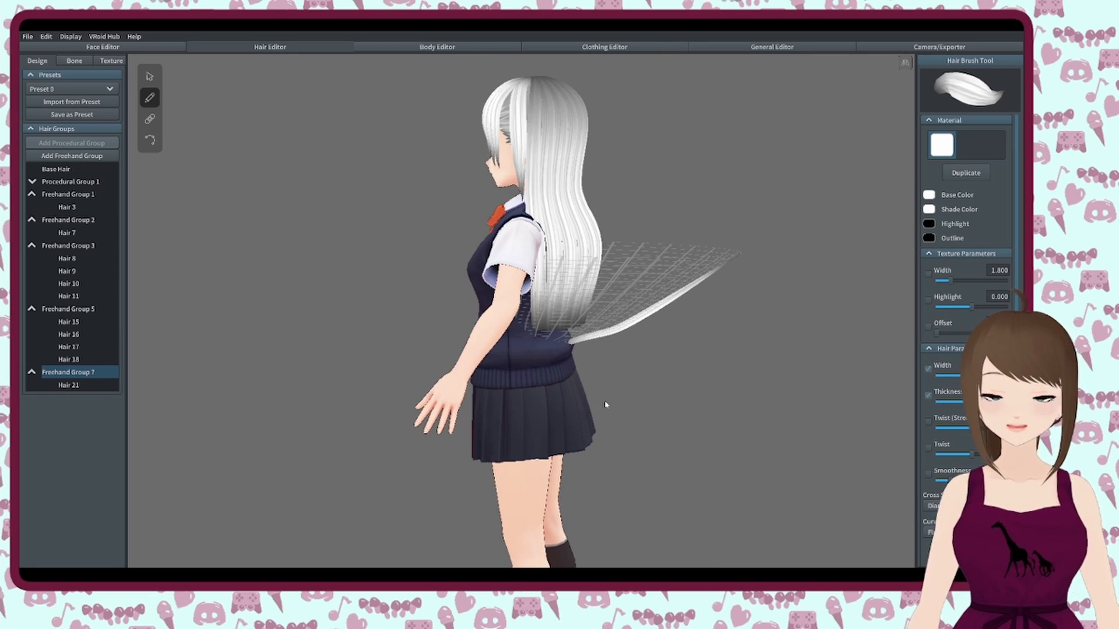
middle_click_drag(604, 402, 603, 389)
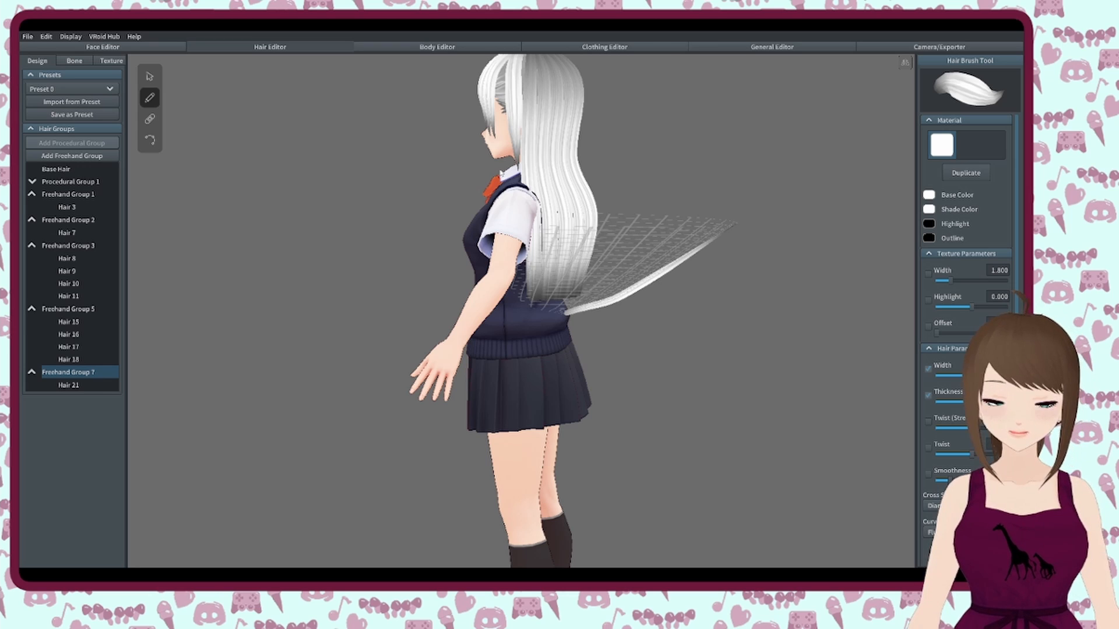
mouse_move(709, 315)
right_mouse_down()
mouse_move(678, 319)
mouse_move(709, 315)
right_mouse_up()
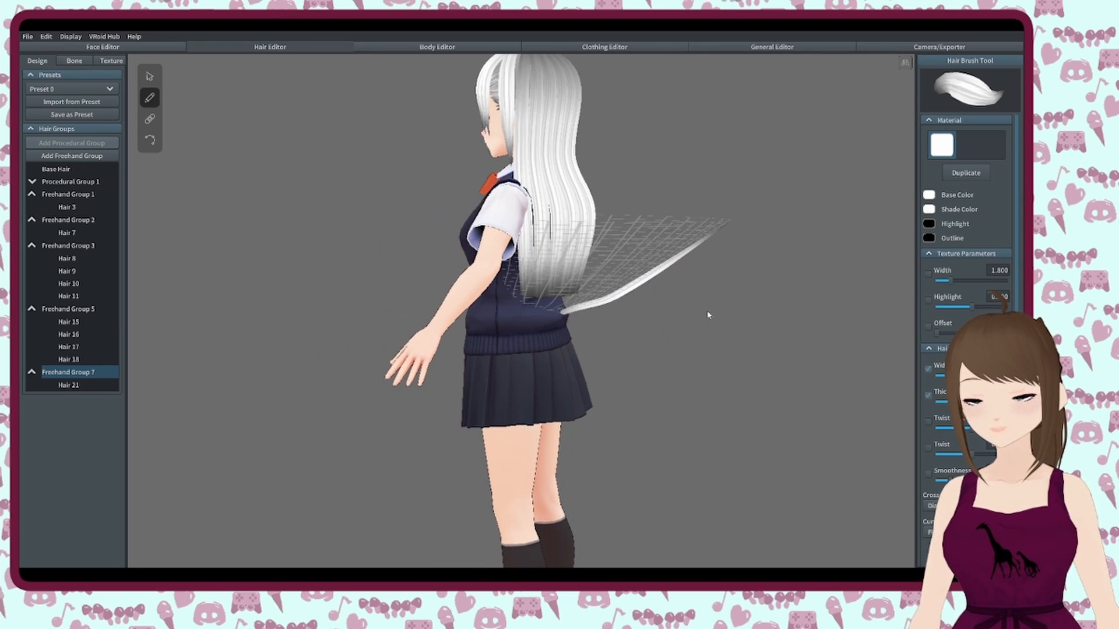
left_click(69, 386)
right_click_drag(629, 341, 647, 343)
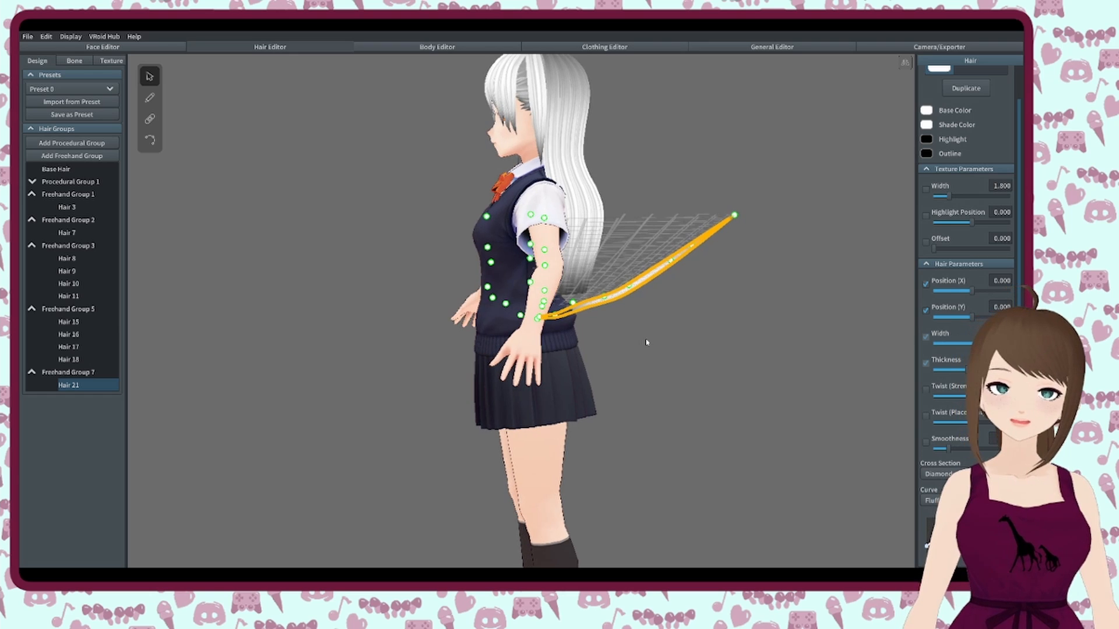
- Create a bone group from Procedural Group 1, the long back hair
left_click(74, 61)
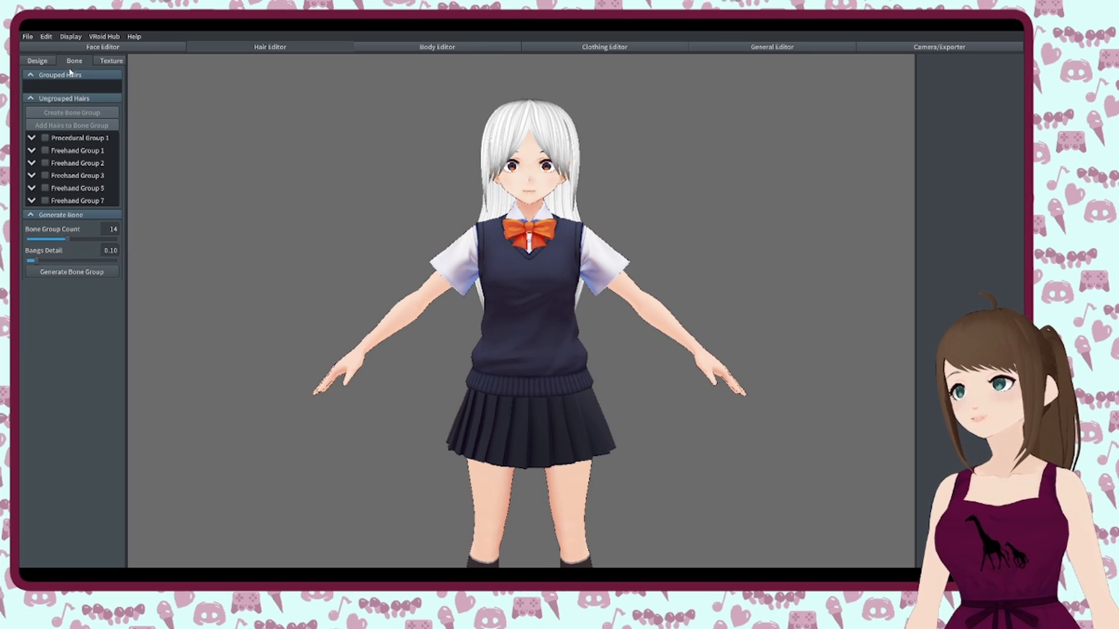
left_click(45, 138)
left_click_drag(424, 281, 469, 285)
right_click_drag(469, 285, 562, 284)
right_click_drag(507, 215, 499, 239)
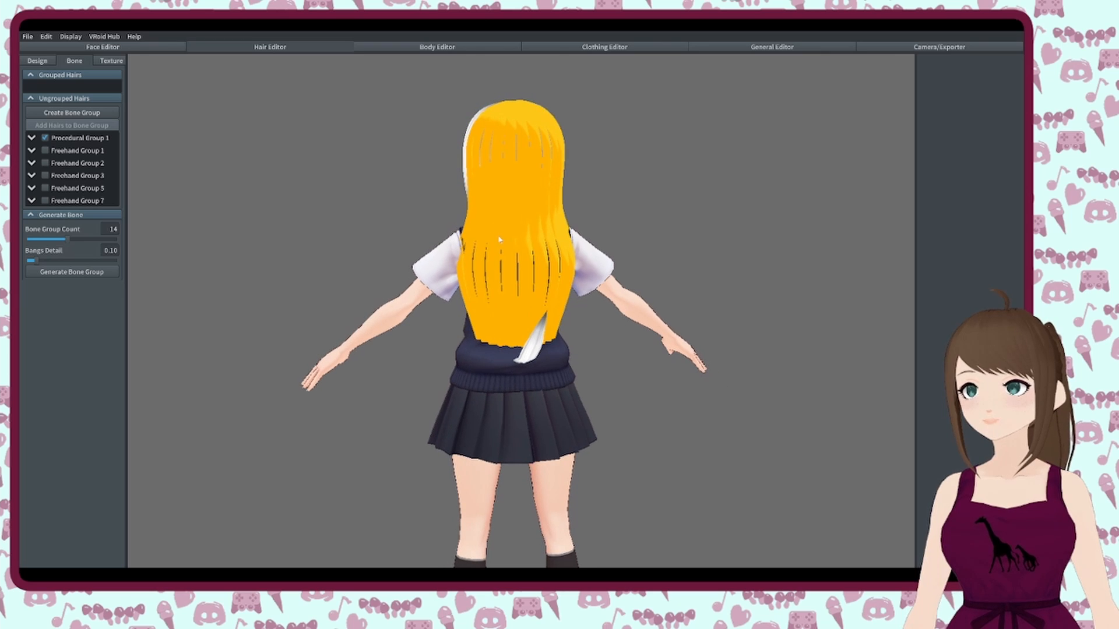
left_click(88, 114)
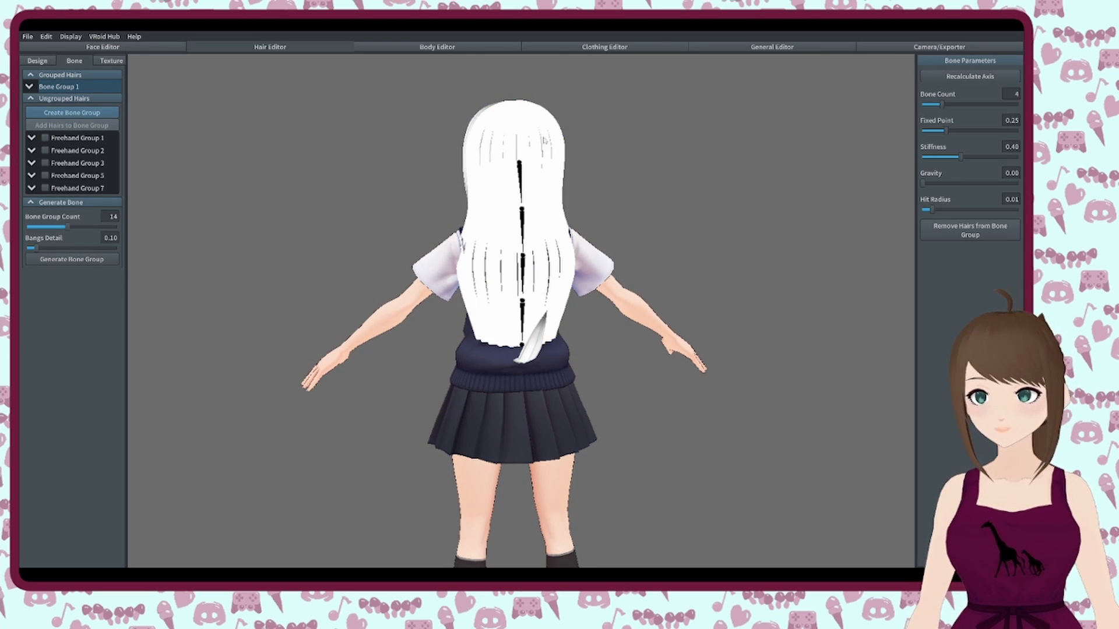
- Set the back hair bone group's fixed point to 0.42 and its stiffness to 0.42
right_click_drag(545, 140, 599, 221)
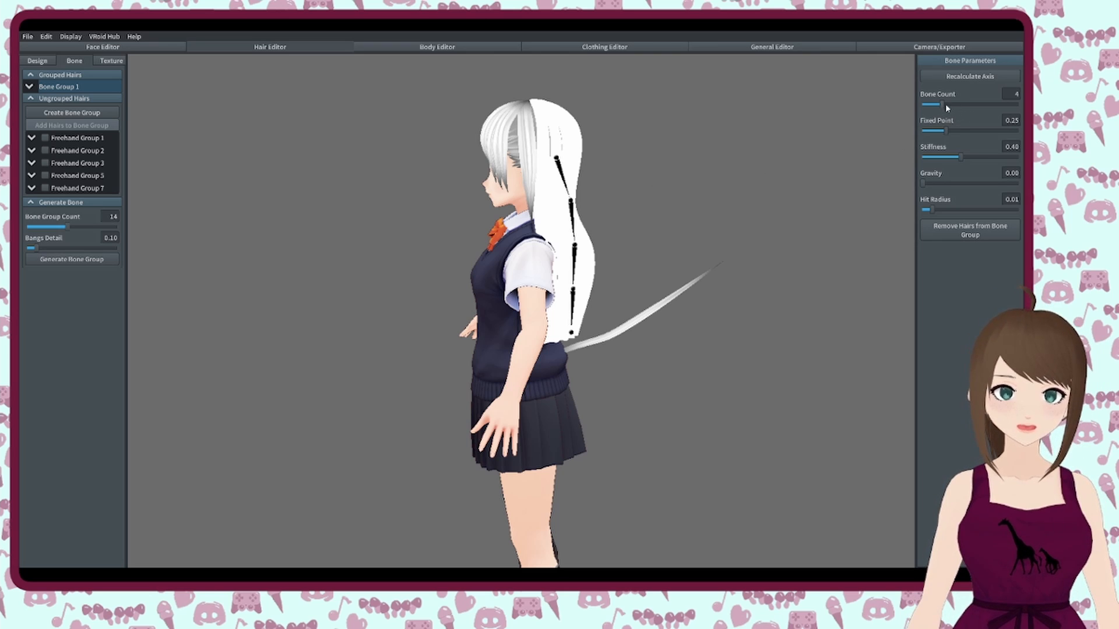
left_click_drag(945, 131, 950, 129)
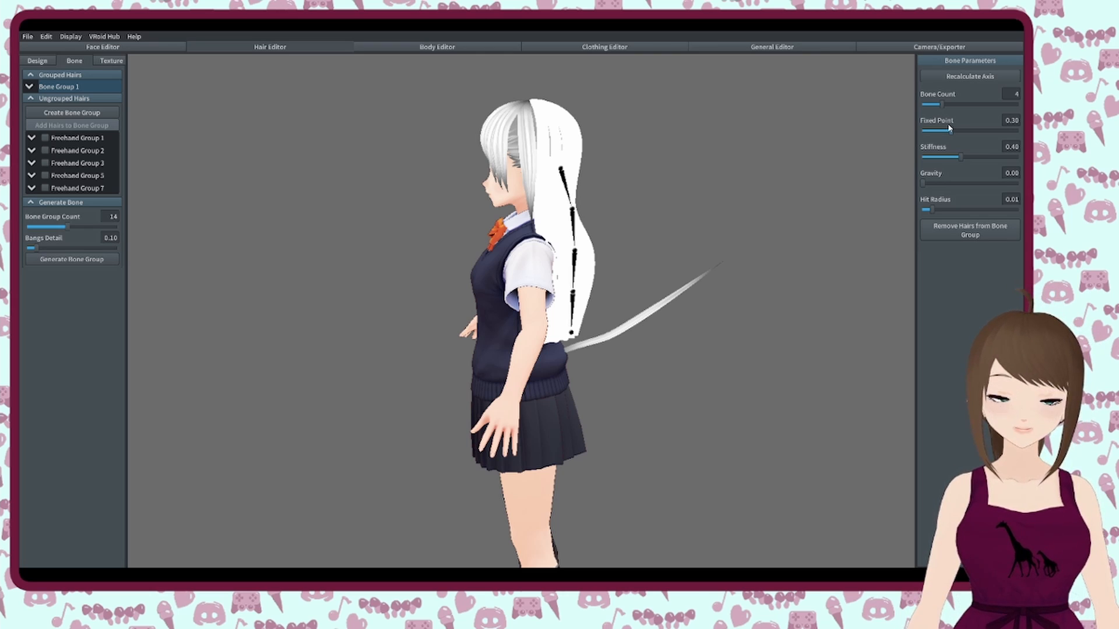
left_click_drag(948, 129, 962, 129)
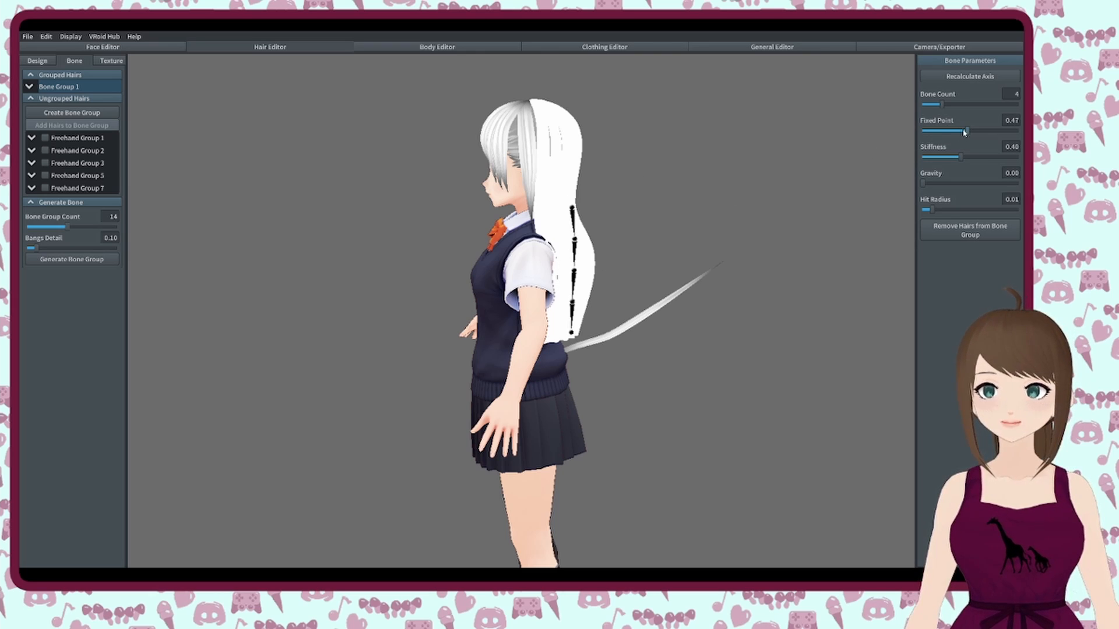
left_click_drag(961, 157, 922, 185)
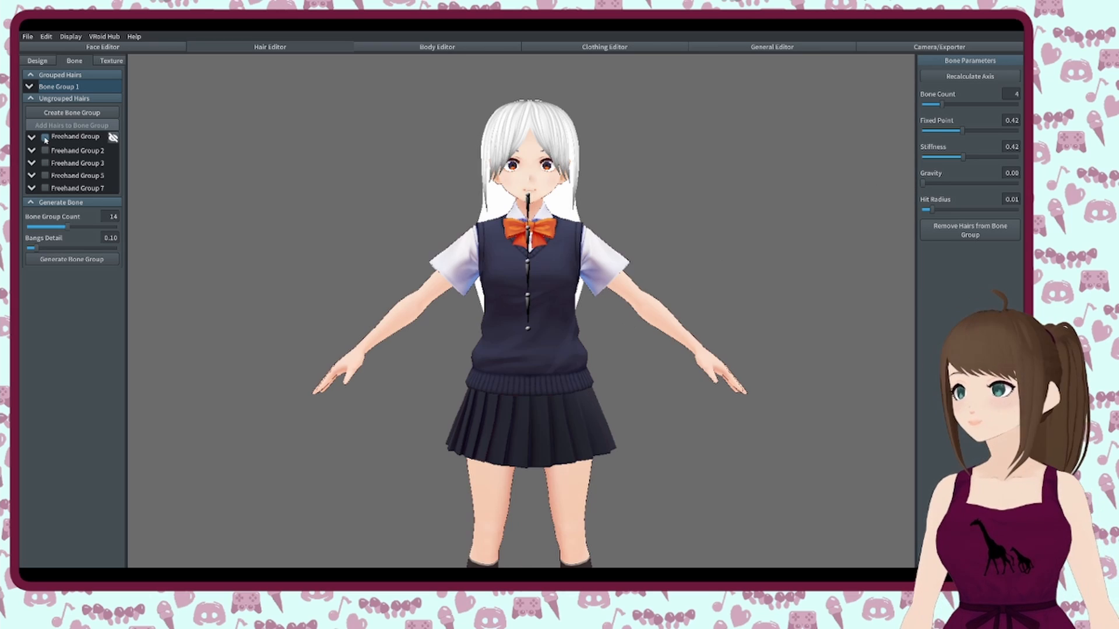
- Create a bone group from the side strand in Freehand Group 1 and set its bone count to 3
left_click(45, 138)
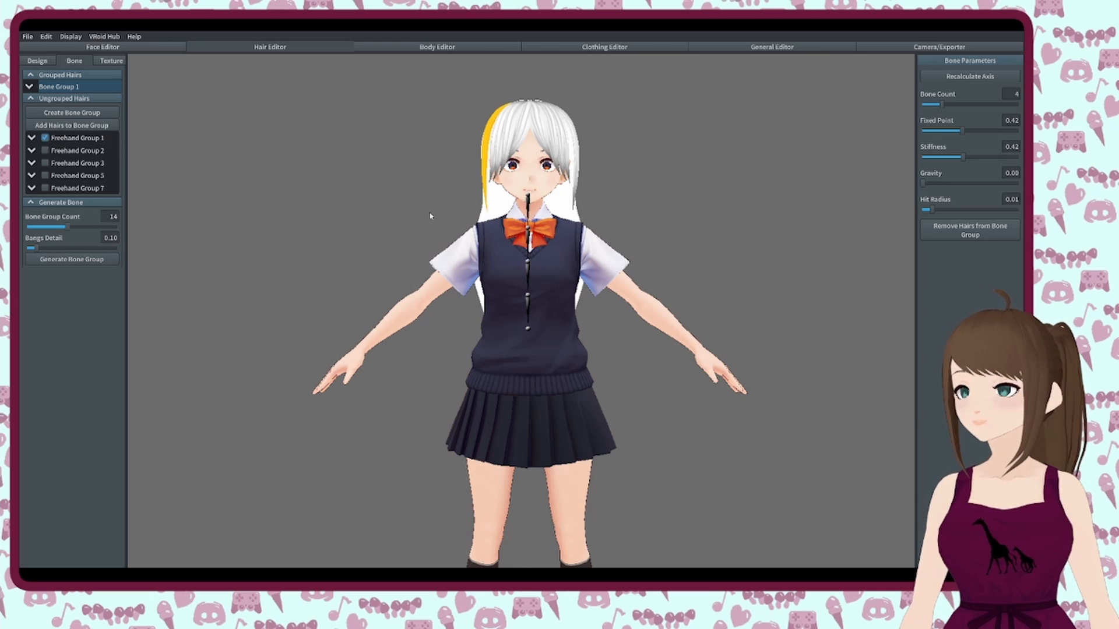
right_click_drag(431, 216, 460, 220)
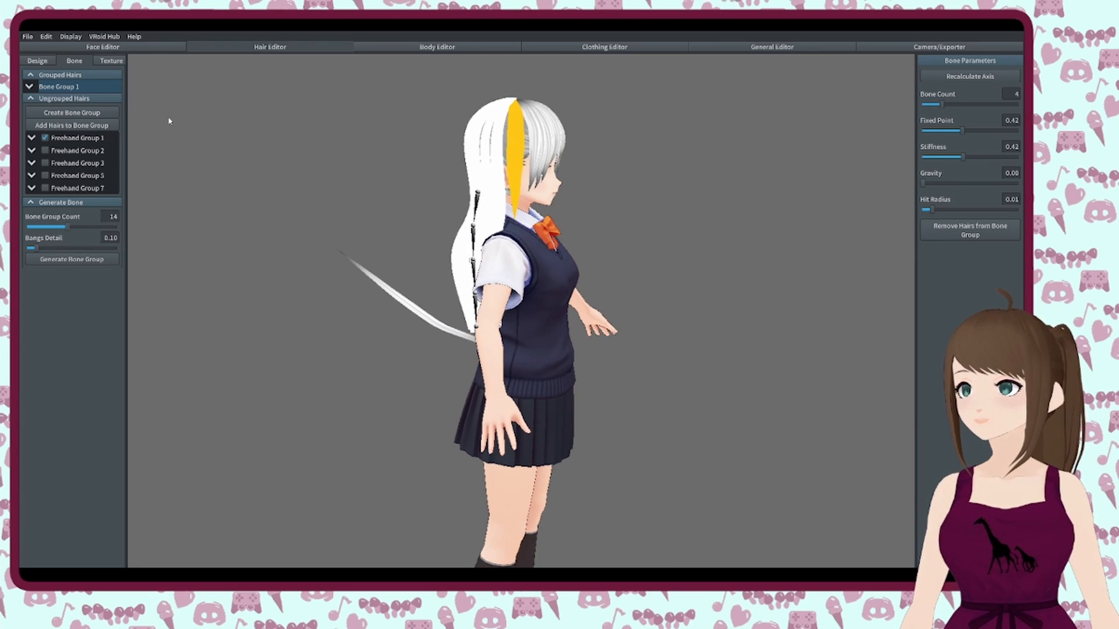
left_click(73, 112)
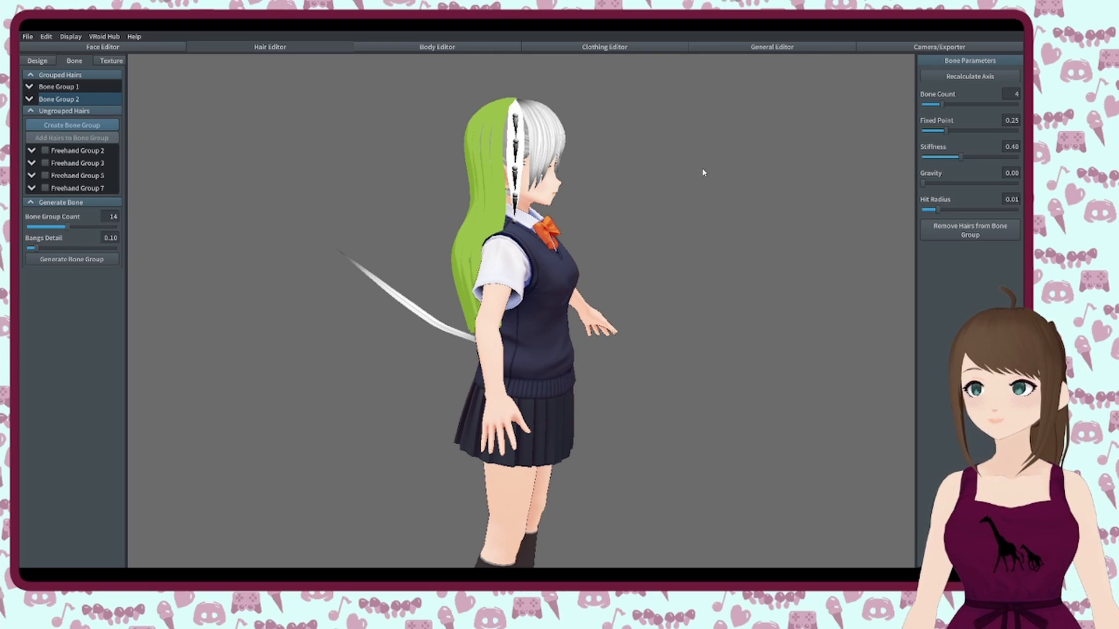
right_click_drag(703, 172, 671, 164)
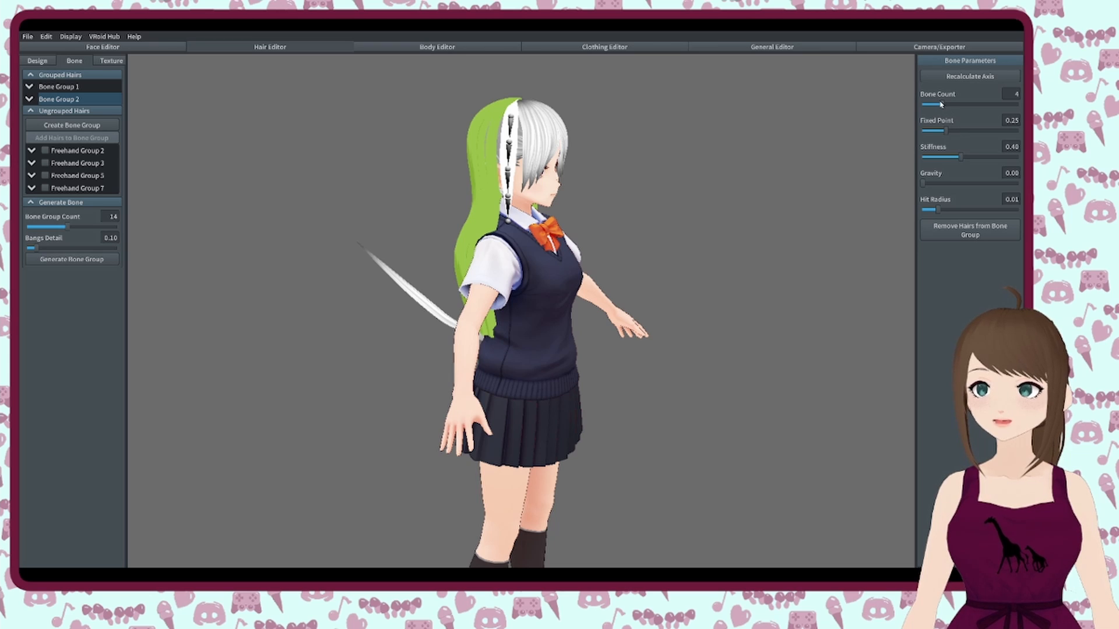
left_click_drag(941, 103, 936, 105)
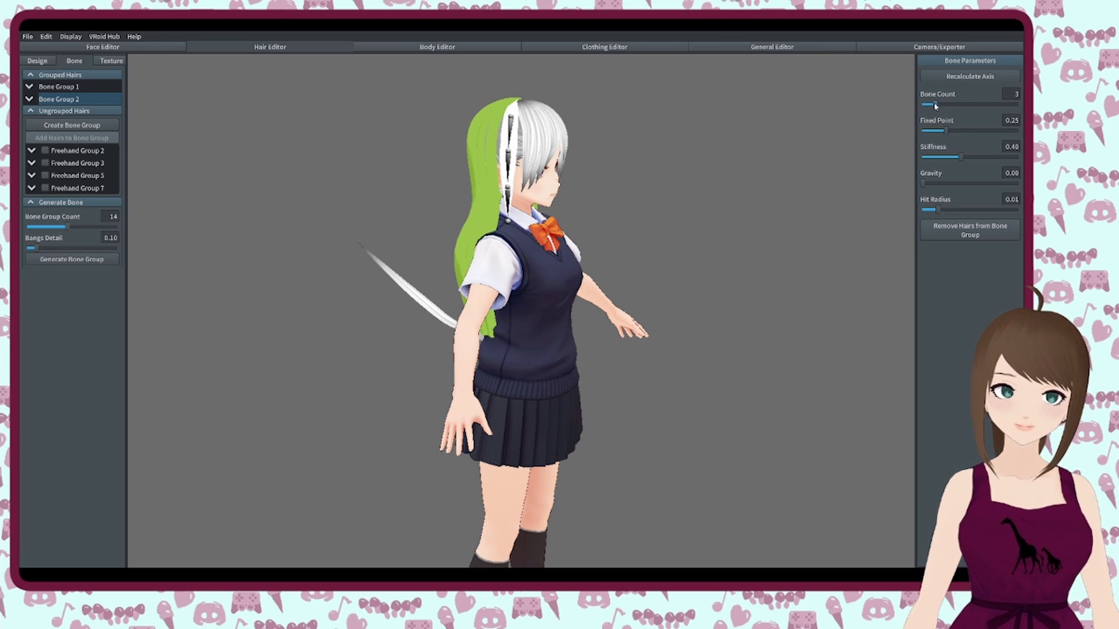
- Create a bone group from the opposite side strand in Freehand Group 2 and set its bone count to 3
right_click_drag(723, 258, 719, 262)
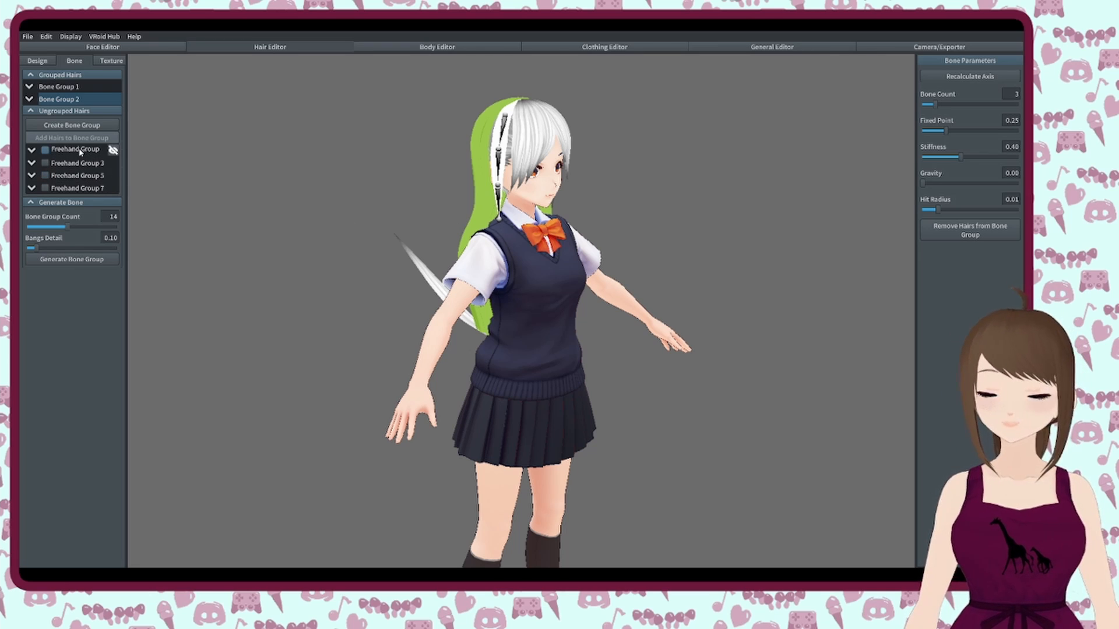
right_click_drag(612, 216, 509, 213)
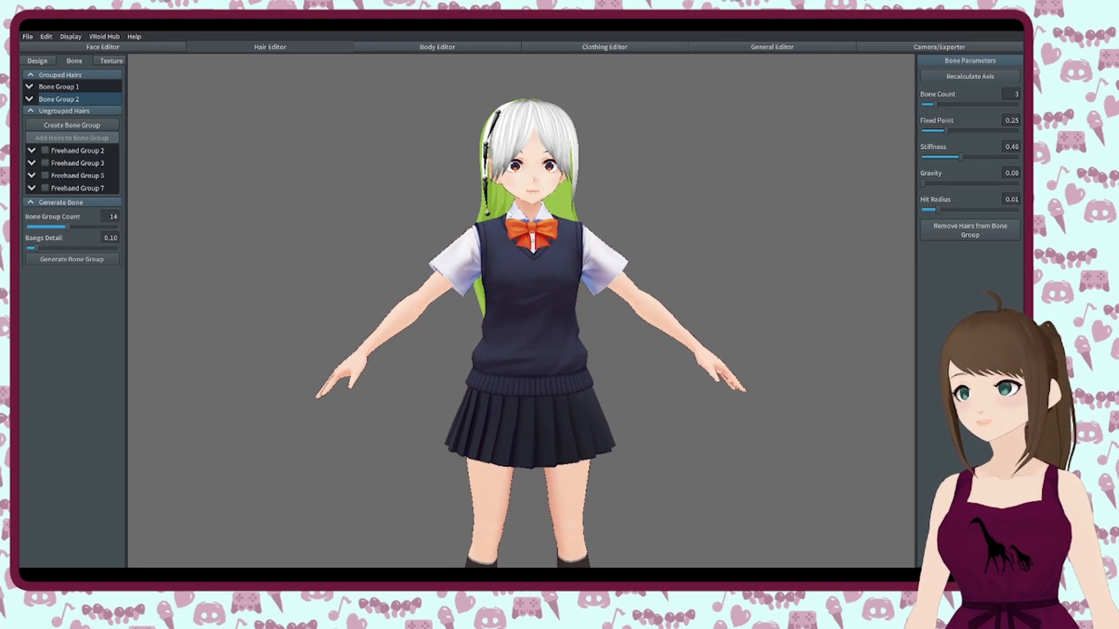
left_click(45, 151)
left_click(72, 125)
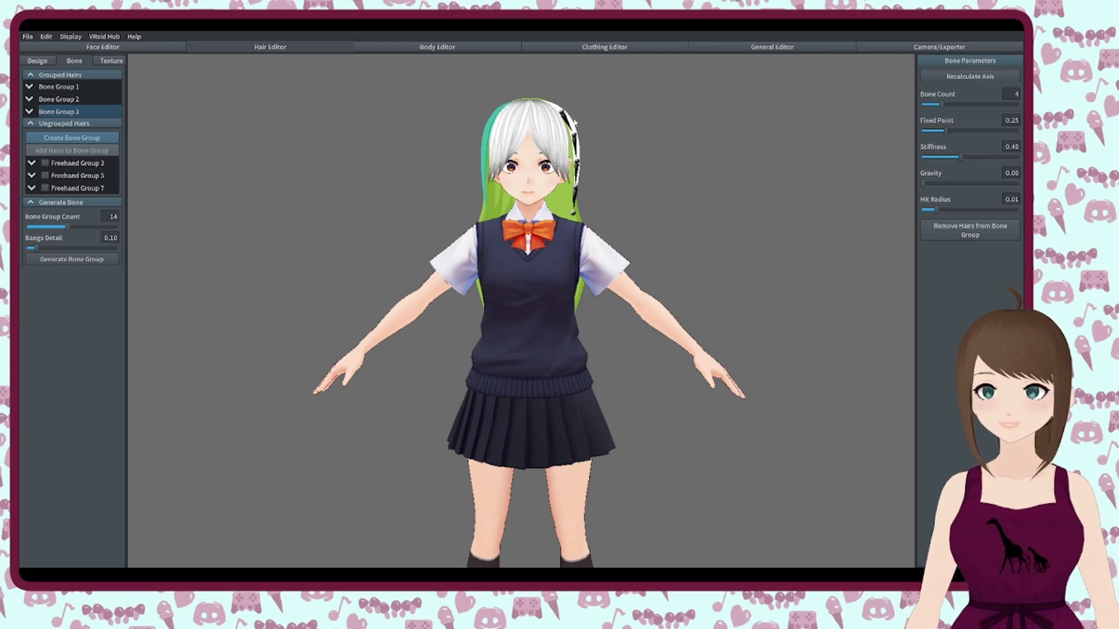
left_click_drag(941, 105, 937, 105)
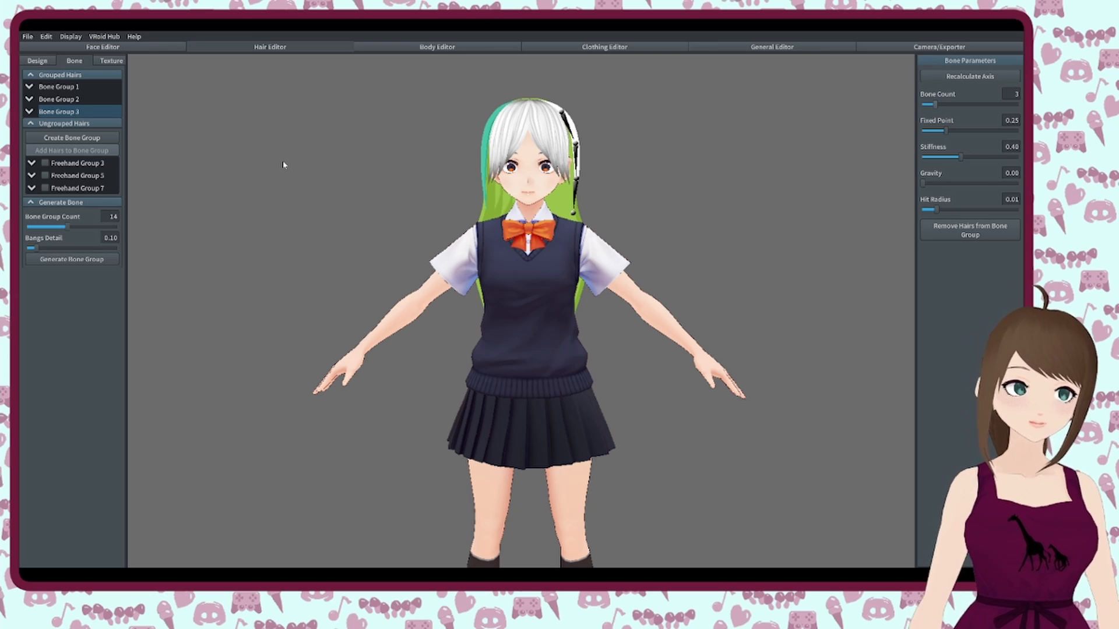
- Create a separate bone group for each half of the bangs, Freehand Group 3 and Freehand Group 5
left_click(44, 163)
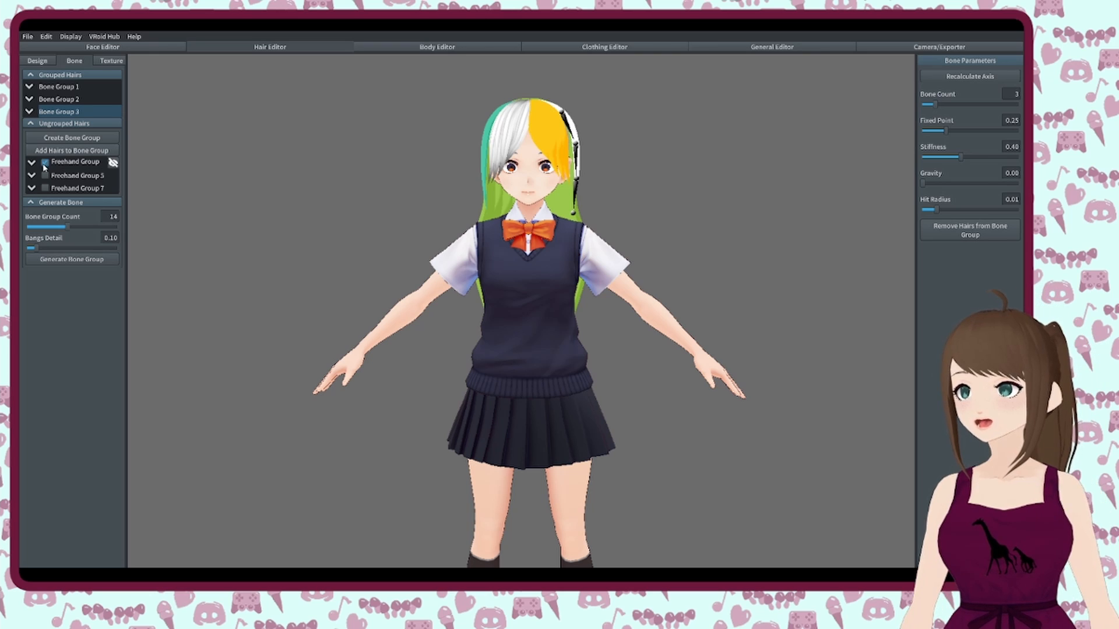
left_click(60, 138)
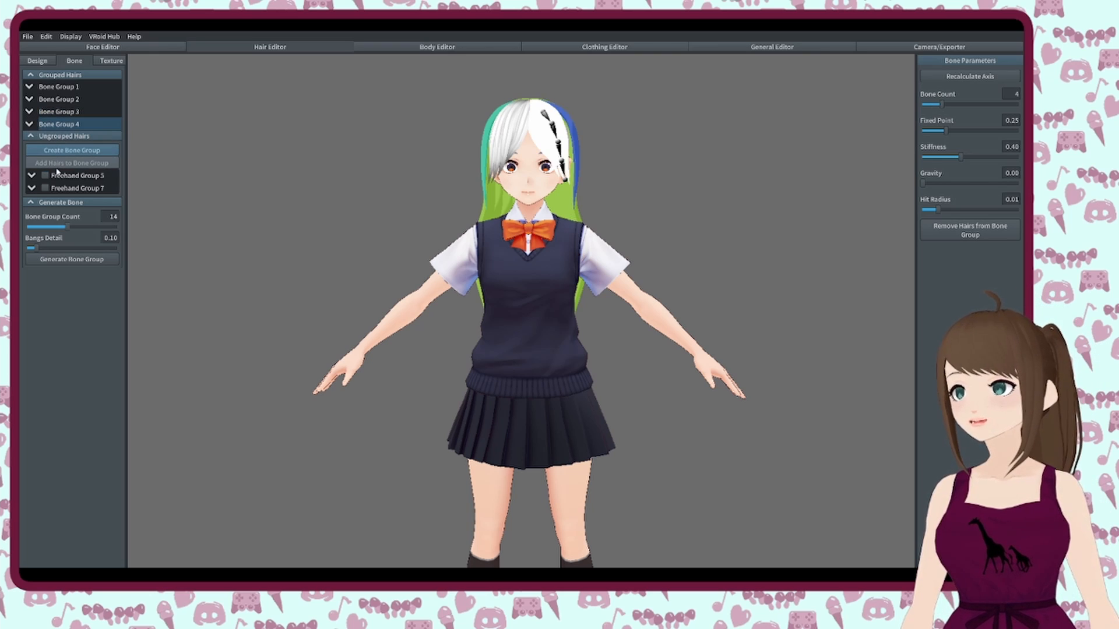
left_click(45, 175)
left_click(65, 151)
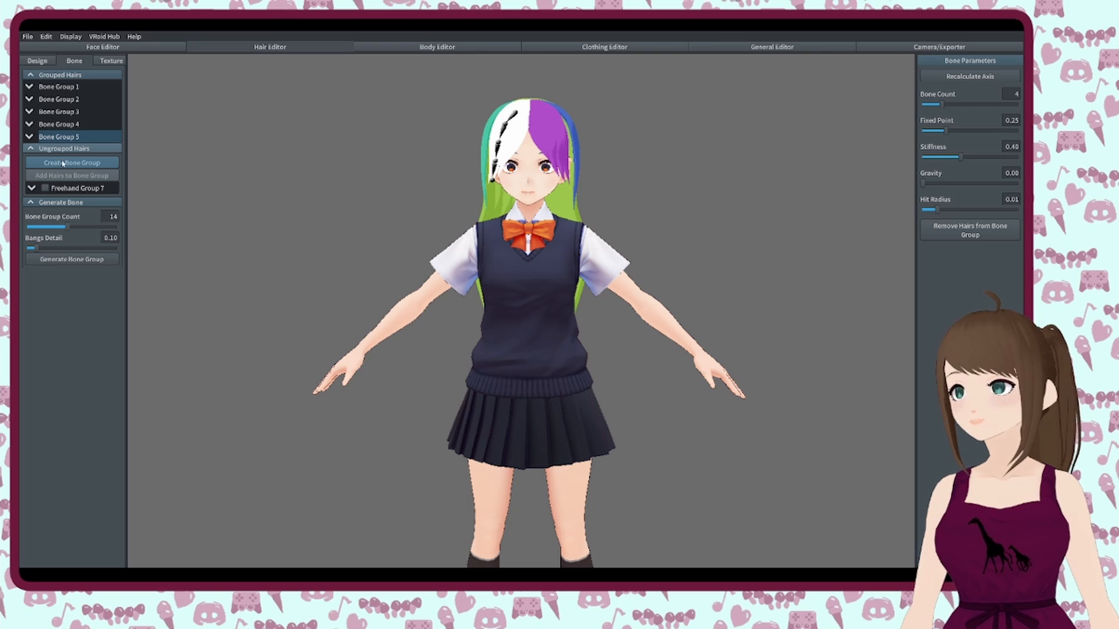
- Create a bone group from Freehand Group 7, the tail strand
left_click(45, 188)
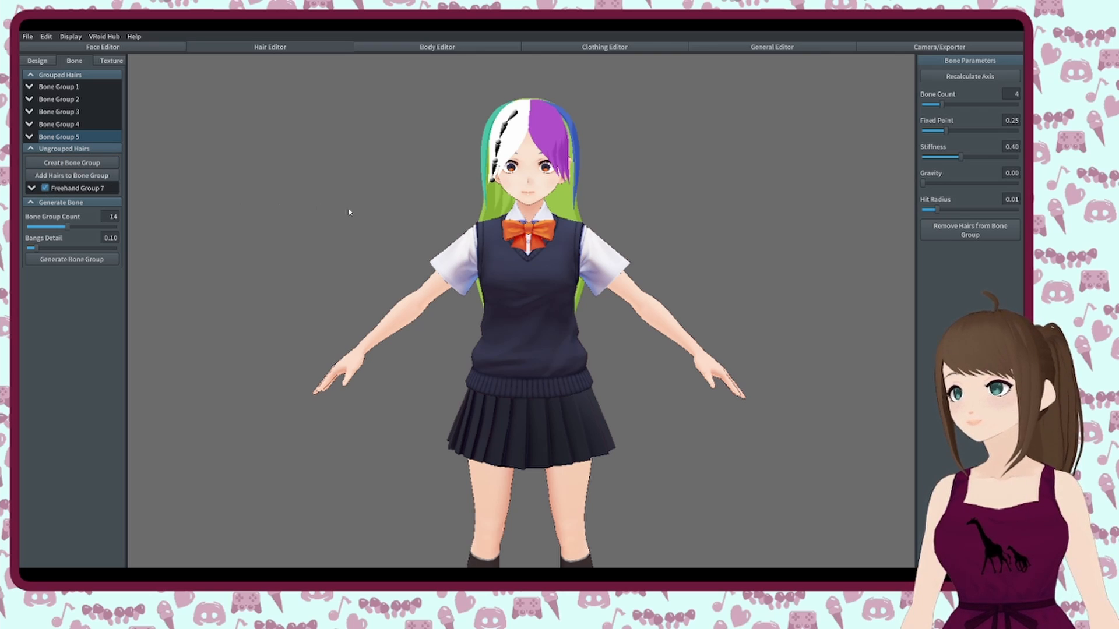
right_click_drag(349, 212, 568, 217)
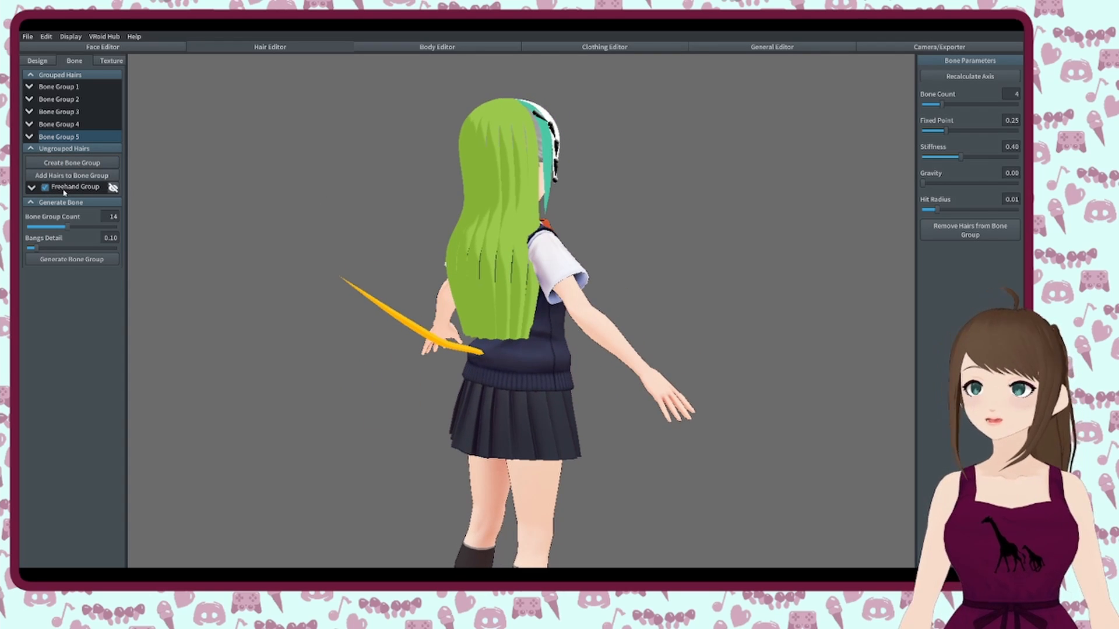
left_click(71, 163)
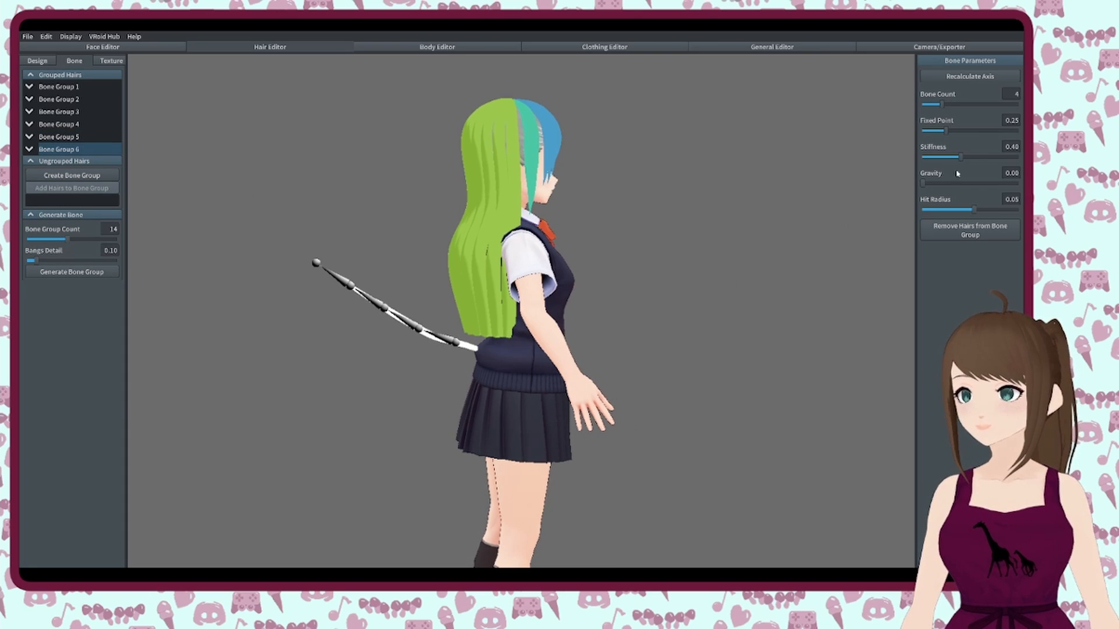
- Set the tail bone group's fixed point to 0.10 and its stiffness to 1.00
mouse_move(947, 133)
left_mouse_down()
mouse_move(918, 137)
mouse_move(931, 130)
left_mouse_up()
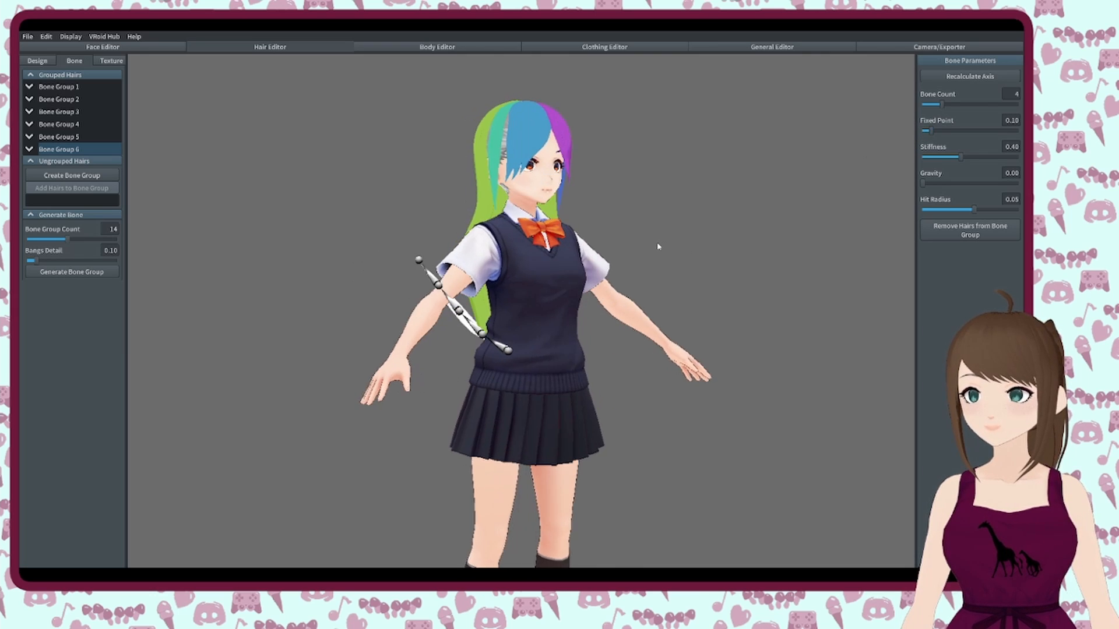
right_click_drag(658, 244, 611, 251)
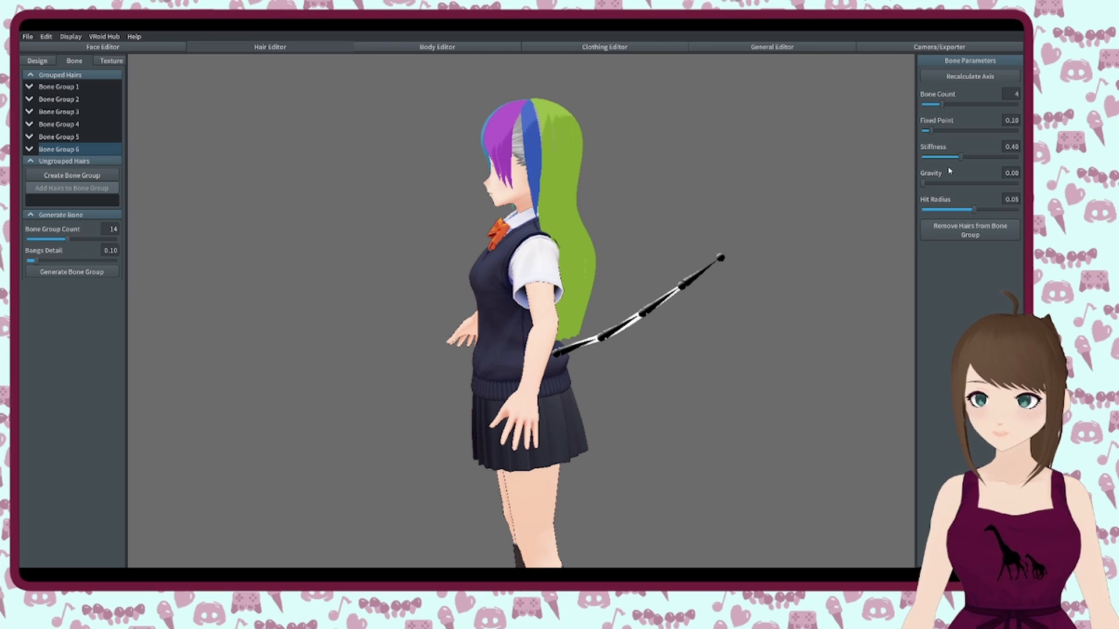
left_click_drag(960, 157, 1019, 157)
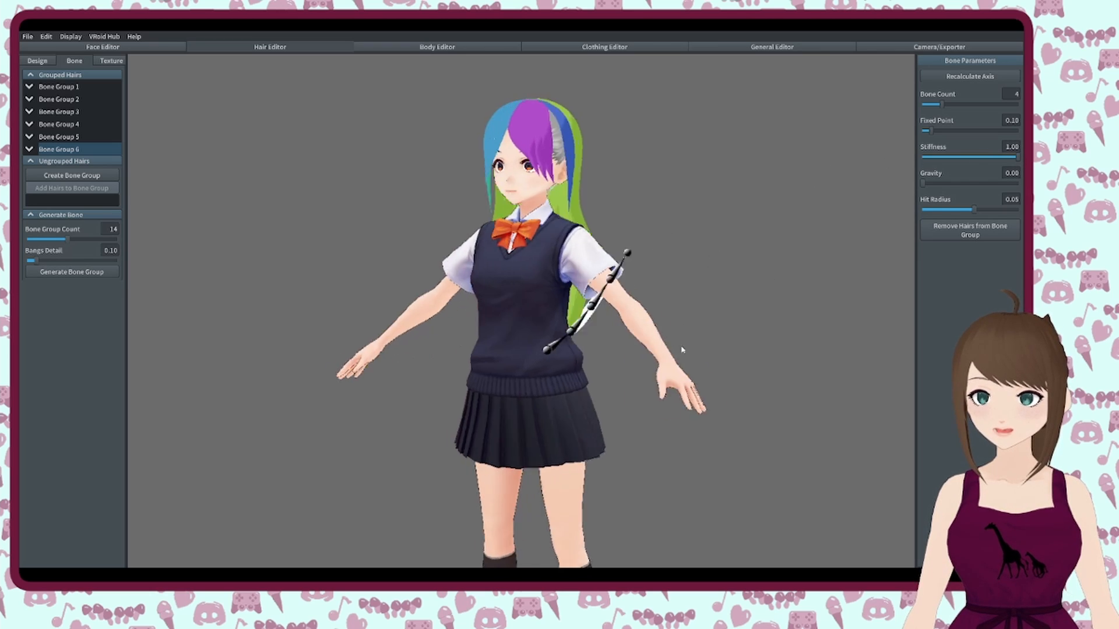
right_click_drag(682, 349, 719, 347)
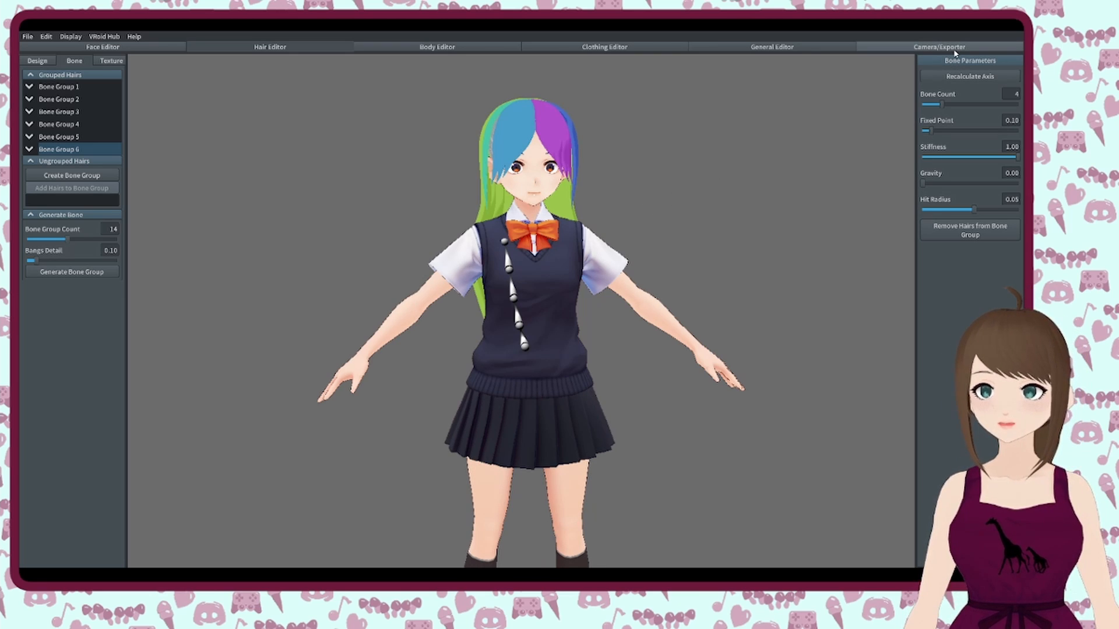
- Open the camera and export workspace and apply the Standby 0 female animation to the character
left_click(916, 46)
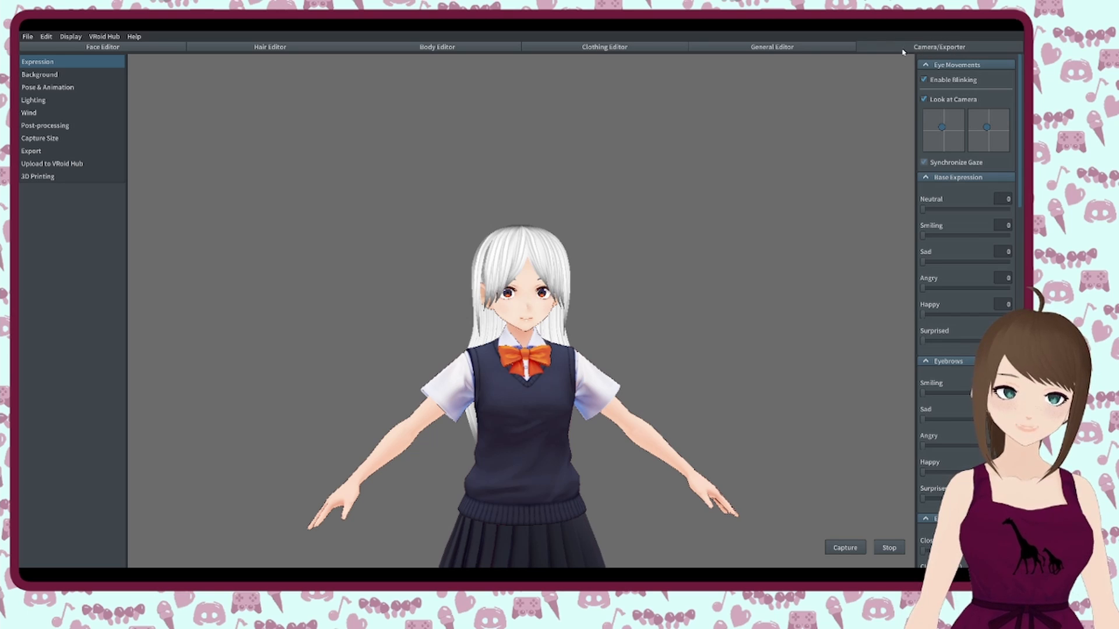
middle_click_drag(529, 354, 533, 321)
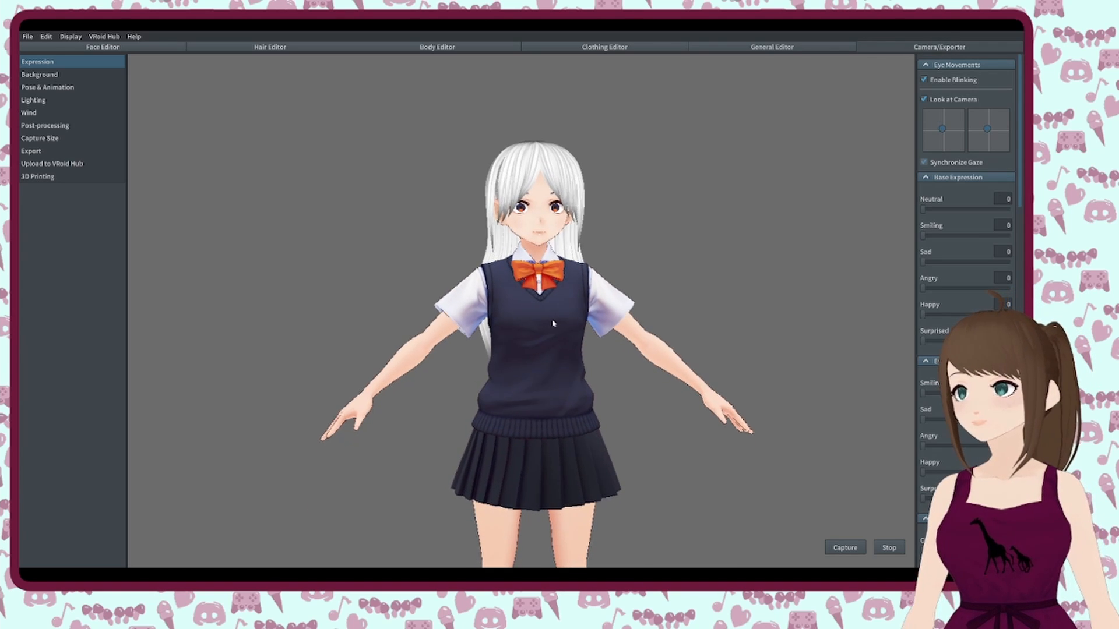
left_click(54, 92)
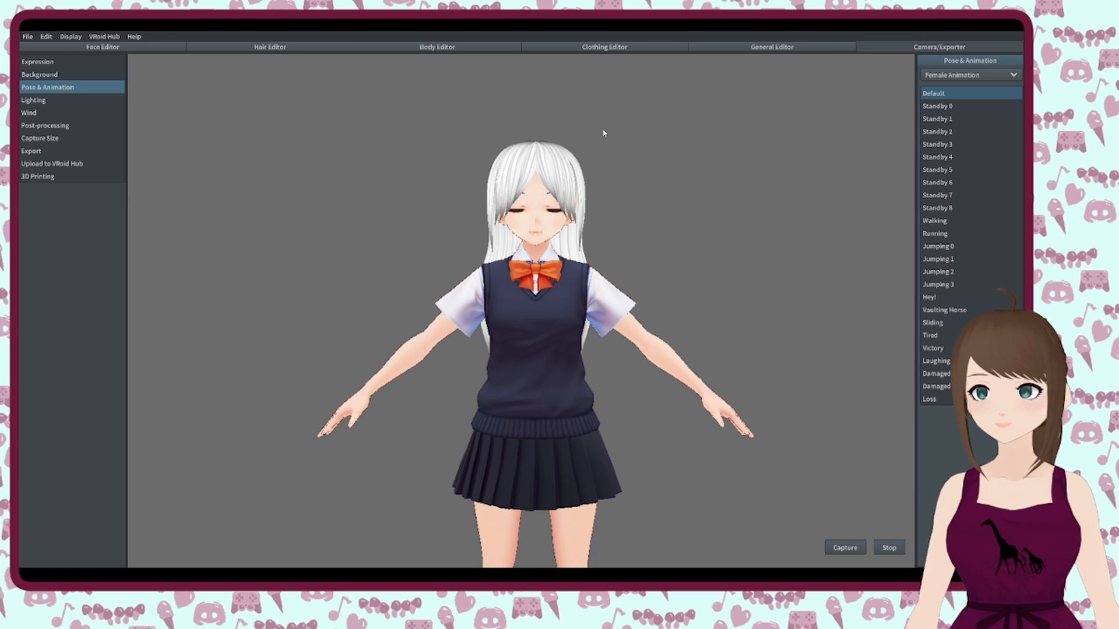
left_click(950, 110)
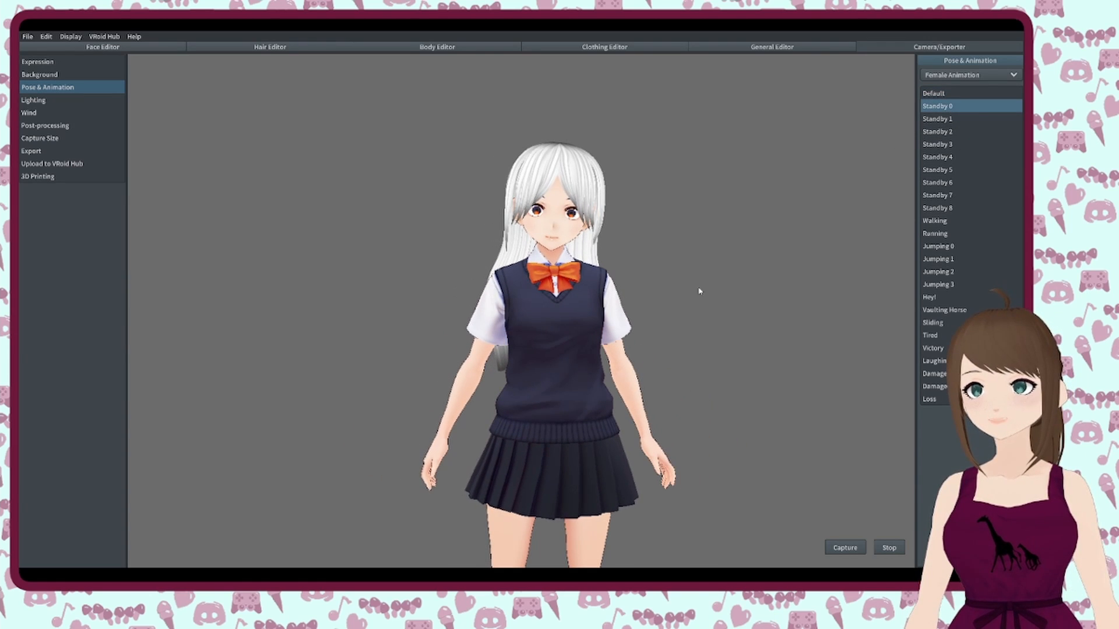
- Preview the Standby 1, Standby 2 and Walking female animations to check how the hair moves
mouse_move(563, 314)
right_mouse_down()
mouse_move(605, 316)
mouse_move(567, 318)
right_mouse_up()
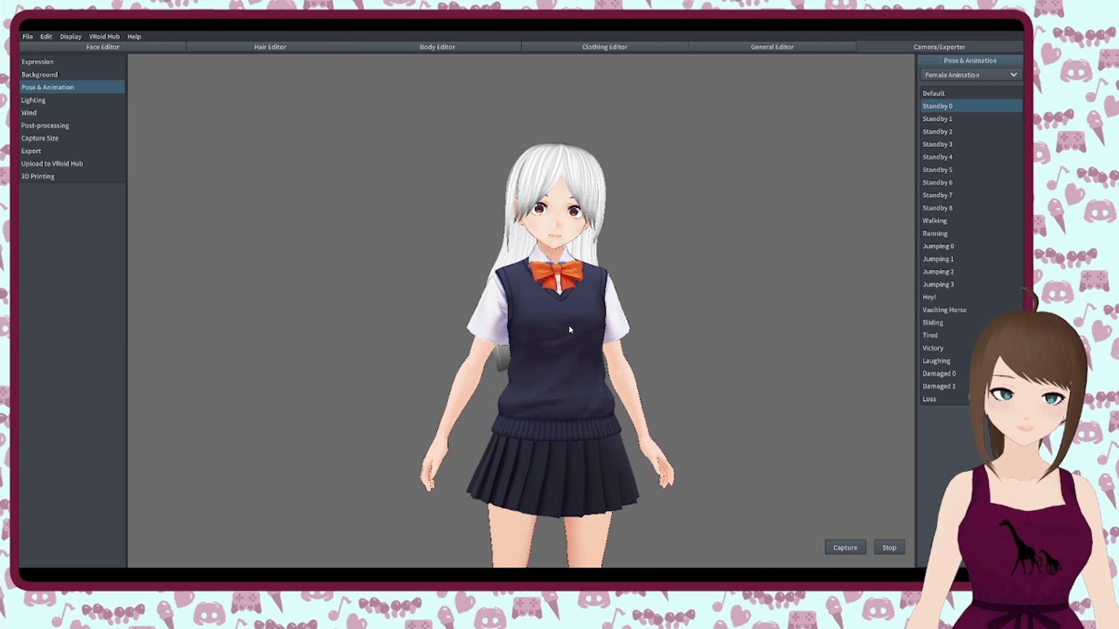
middle_click_drag(569, 327, 569, 306)
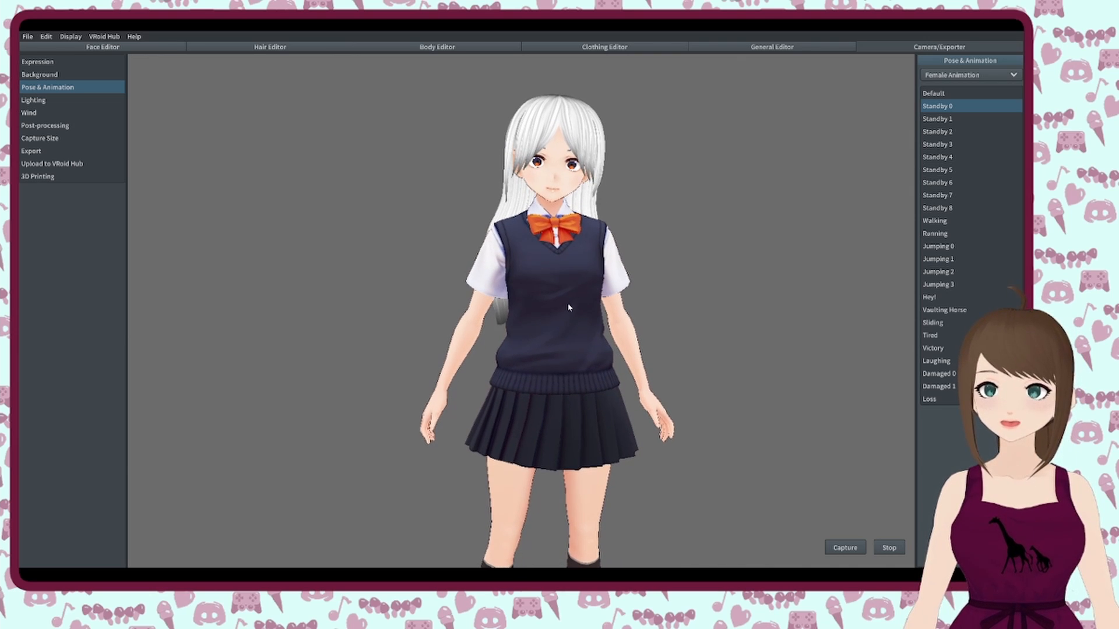
left_click(936, 119)
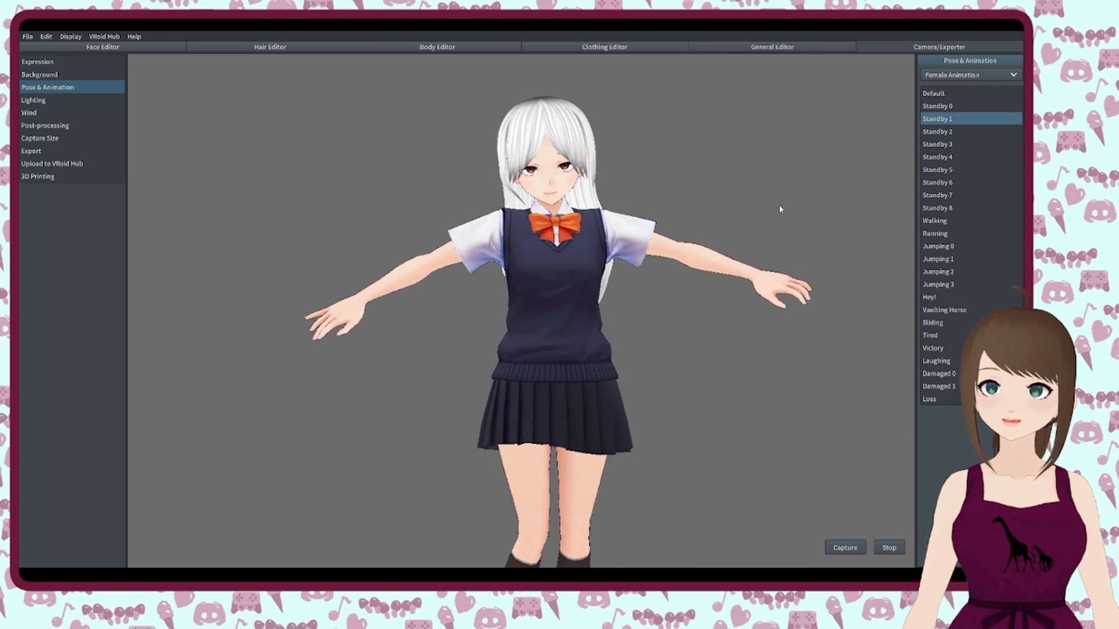
left_click(950, 131)
left_click(953, 223)
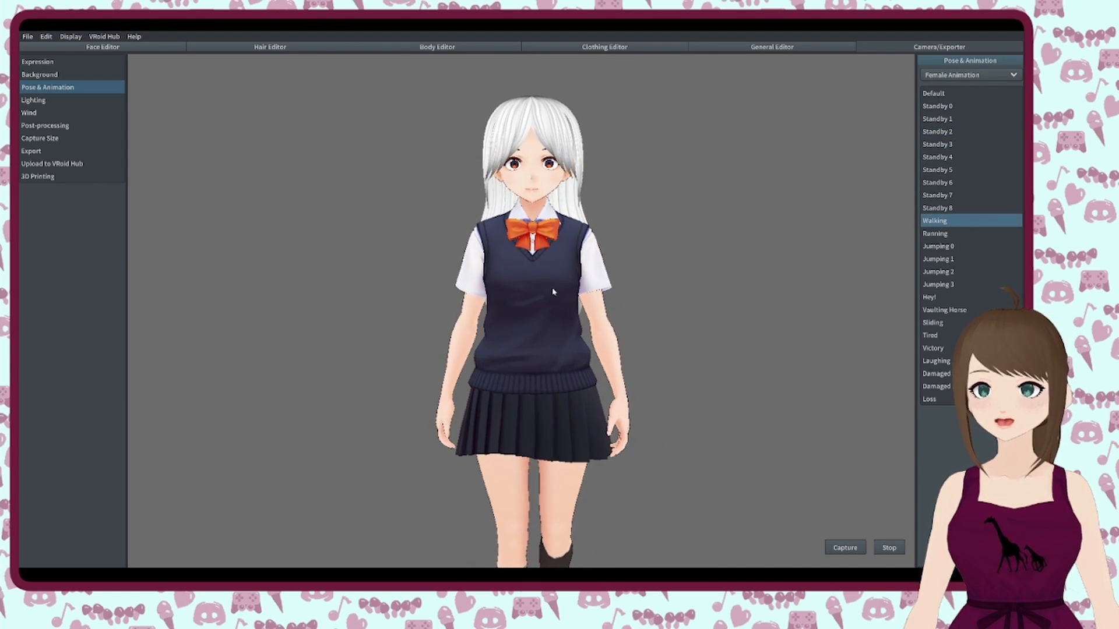
mouse_move(536, 298)
right_mouse_down()
mouse_move(573, 299)
mouse_move(538, 299)
right_mouse_up()
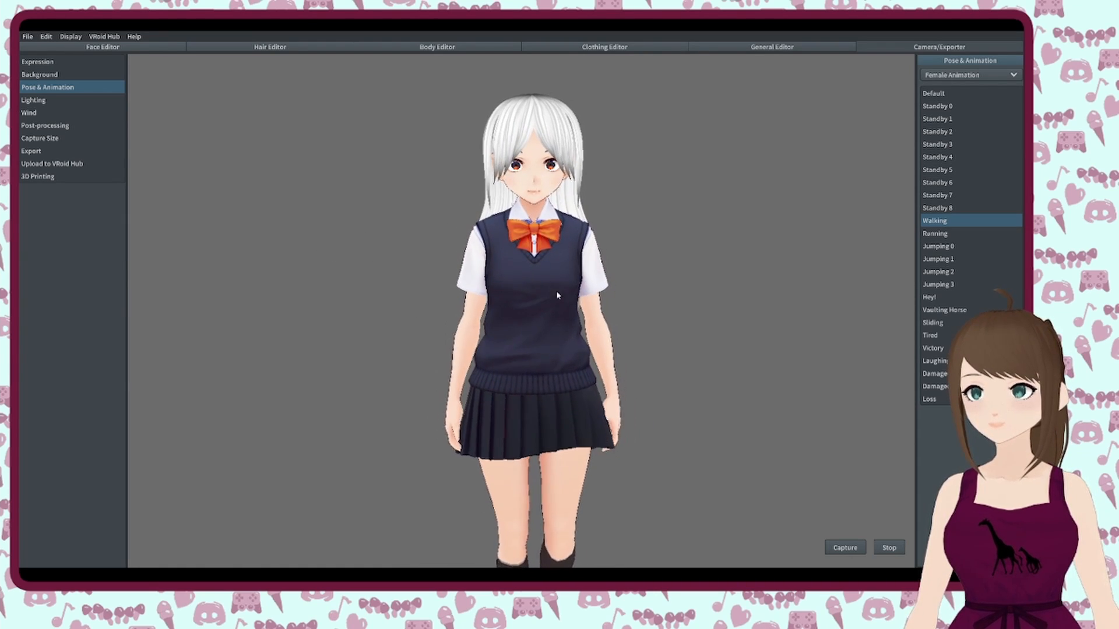
- Preview the Standby 6 and Running female animations and examine the hair's movement
left_click(939, 183)
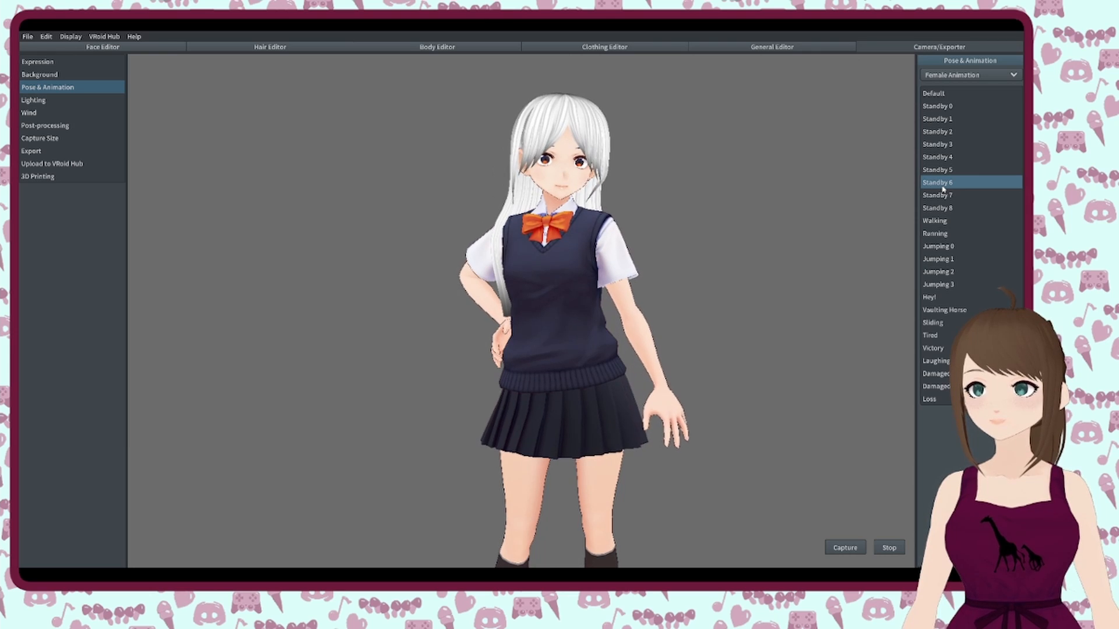
left_click(955, 236)
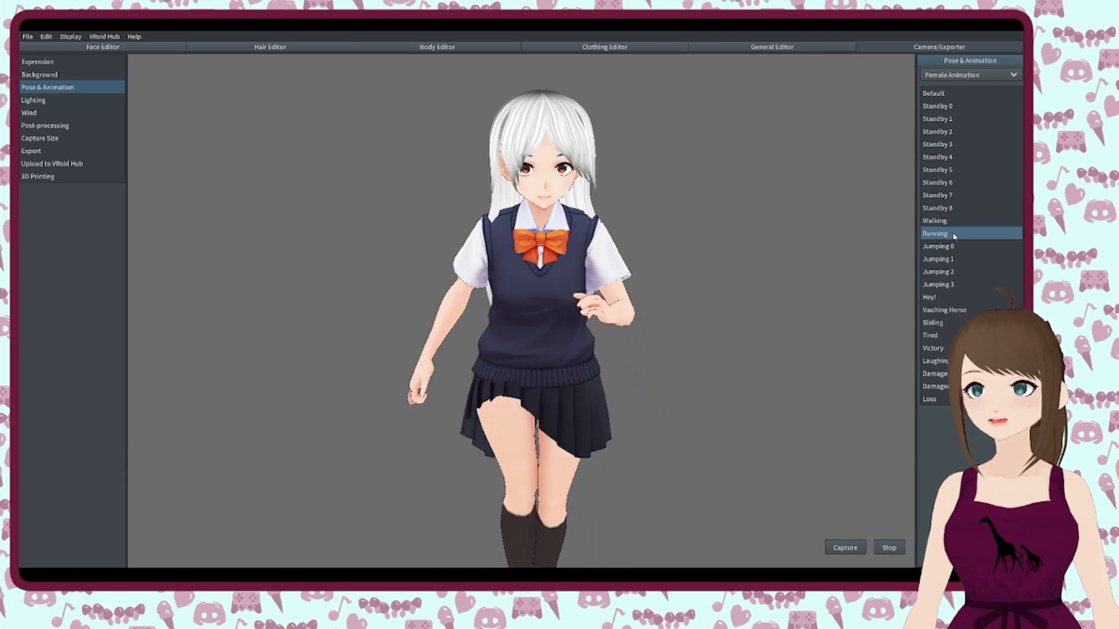
mouse_move(534, 283)
right_mouse_down()
mouse_move(580, 280)
mouse_move(548, 281)
right_mouse_up()
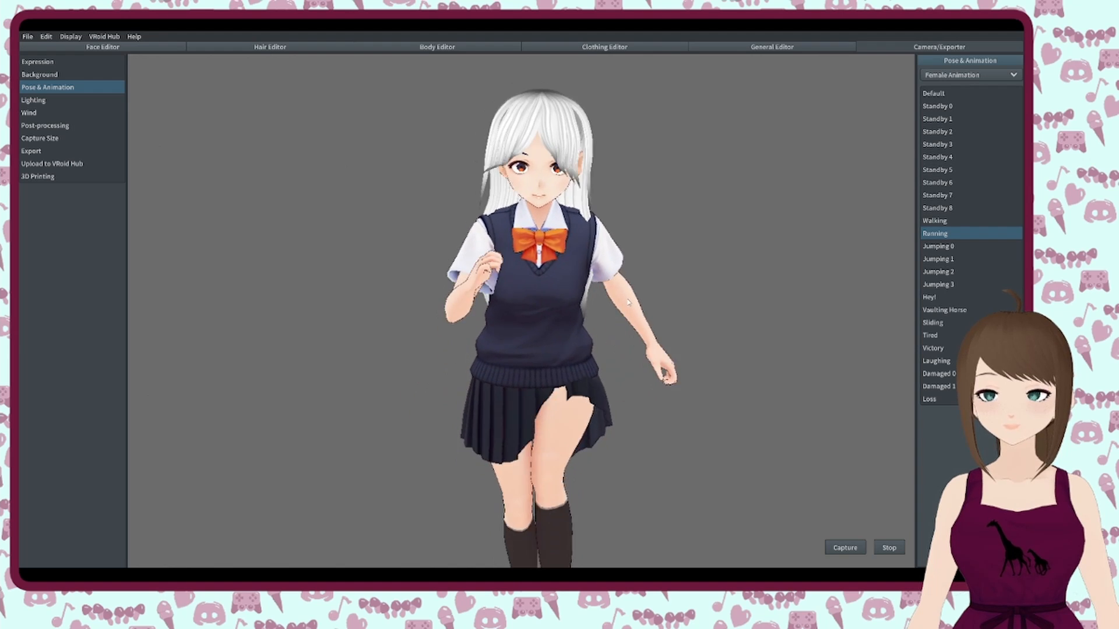
- Return the character to the Default pose and open the hair texture's Default Image layer for painting
left_click(942, 95)
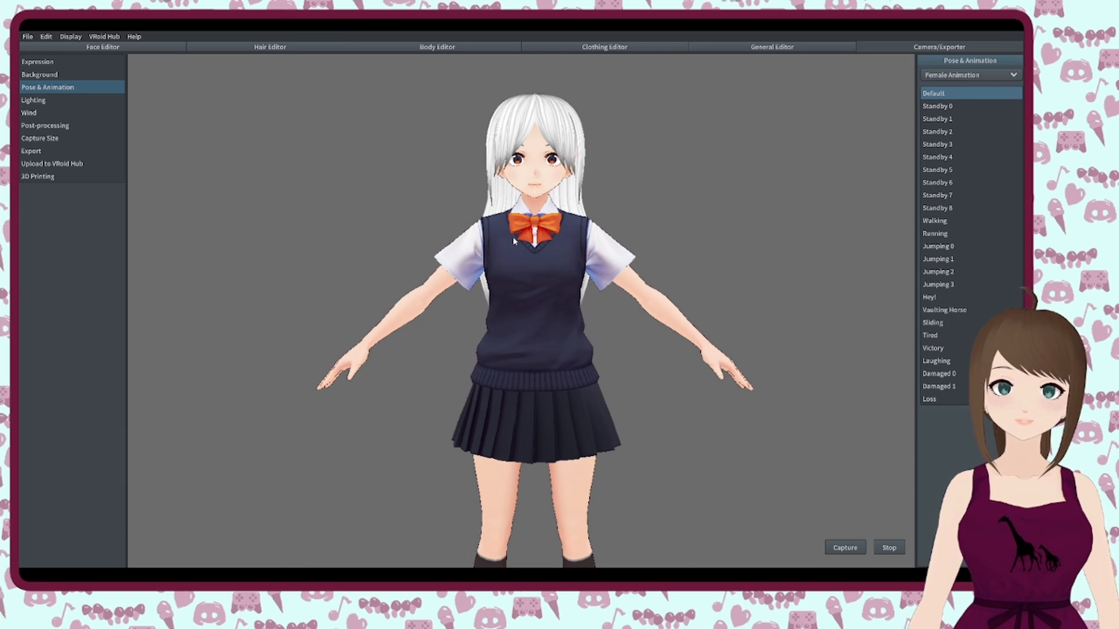
left_click(315, 46)
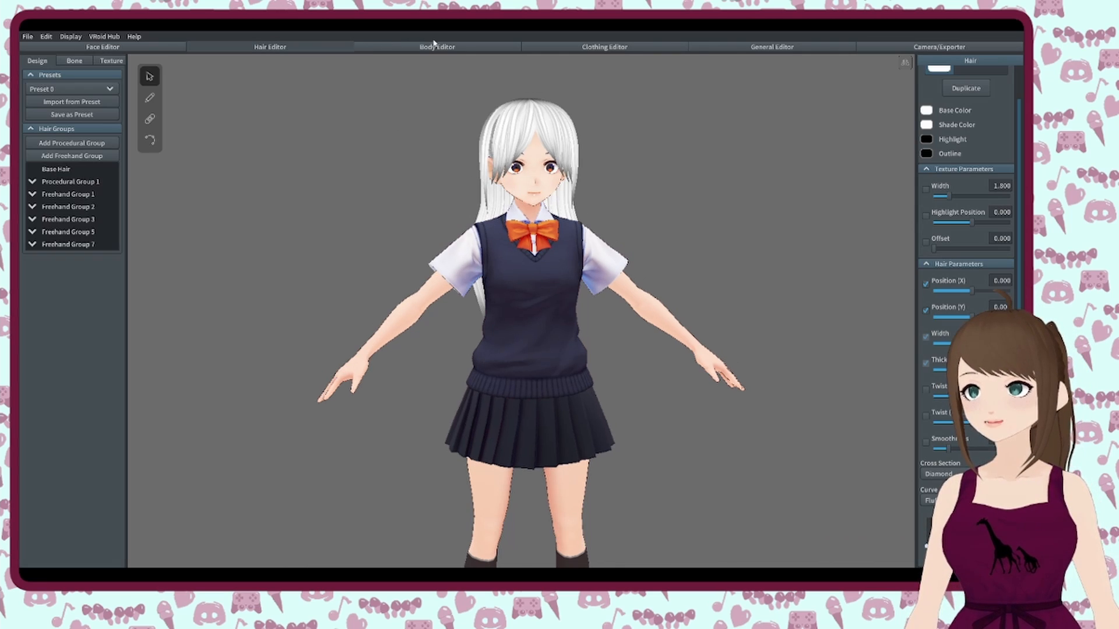
right_click_drag(463, 353, 215, 142)
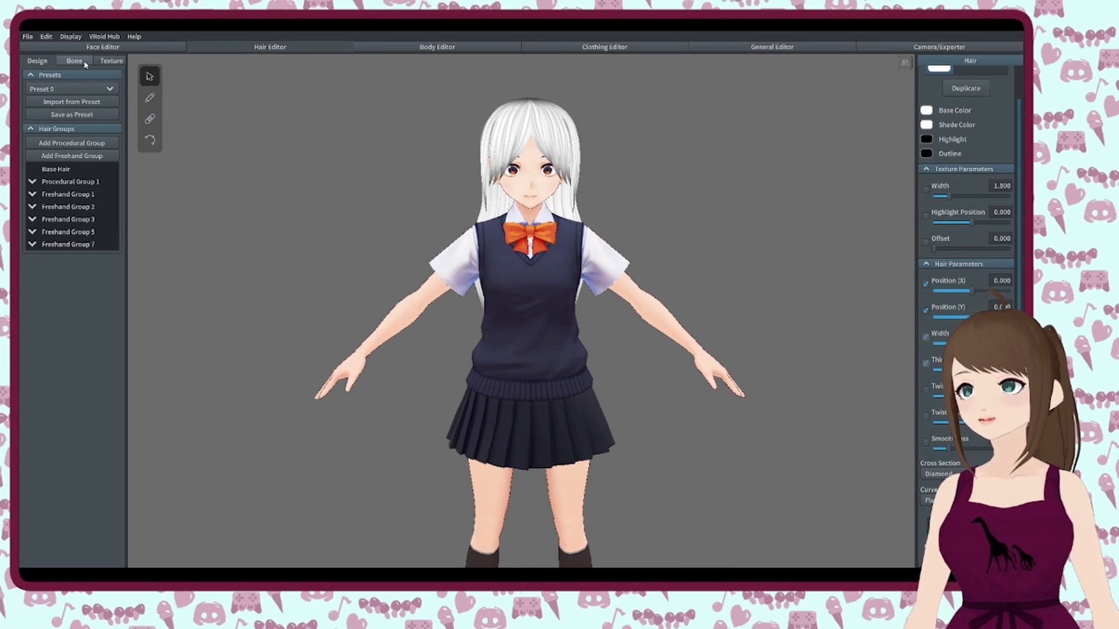
left_click(102, 60)
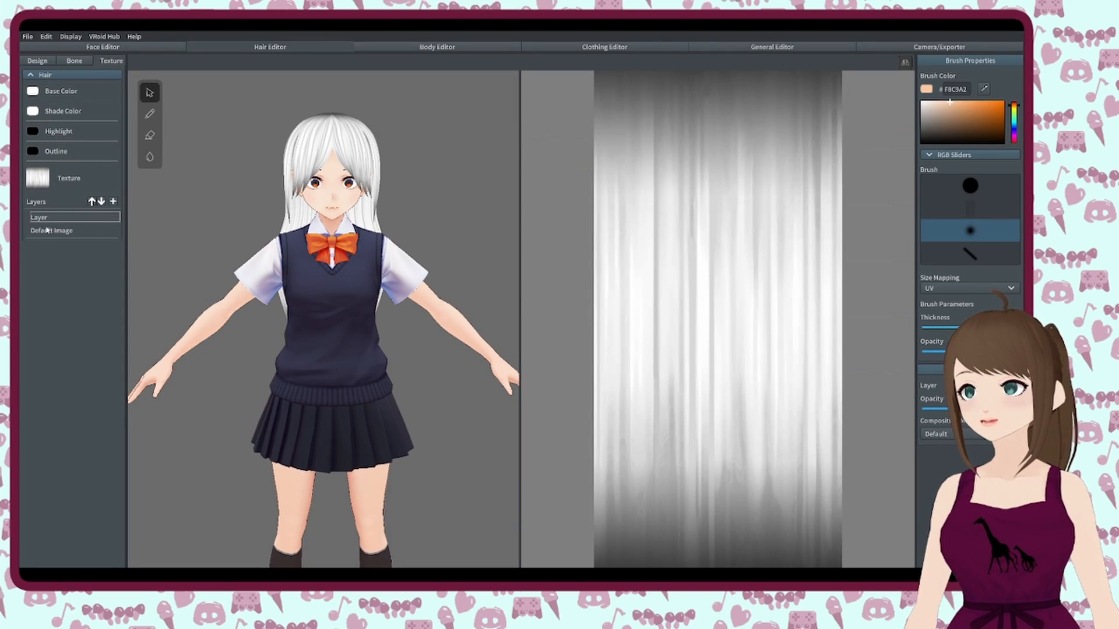
scroll(785, 307, "down", 1)
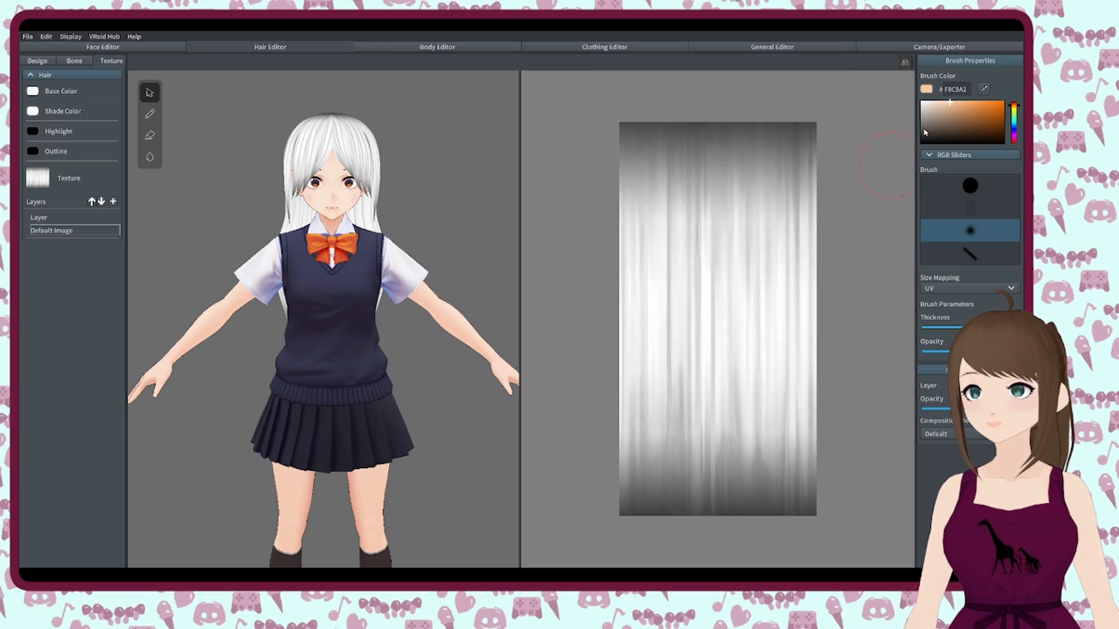
- Cover the hair texture's Default Image layer in light blue A2B4F8, using the hard round brush for the lower part
left_click(1014, 131)
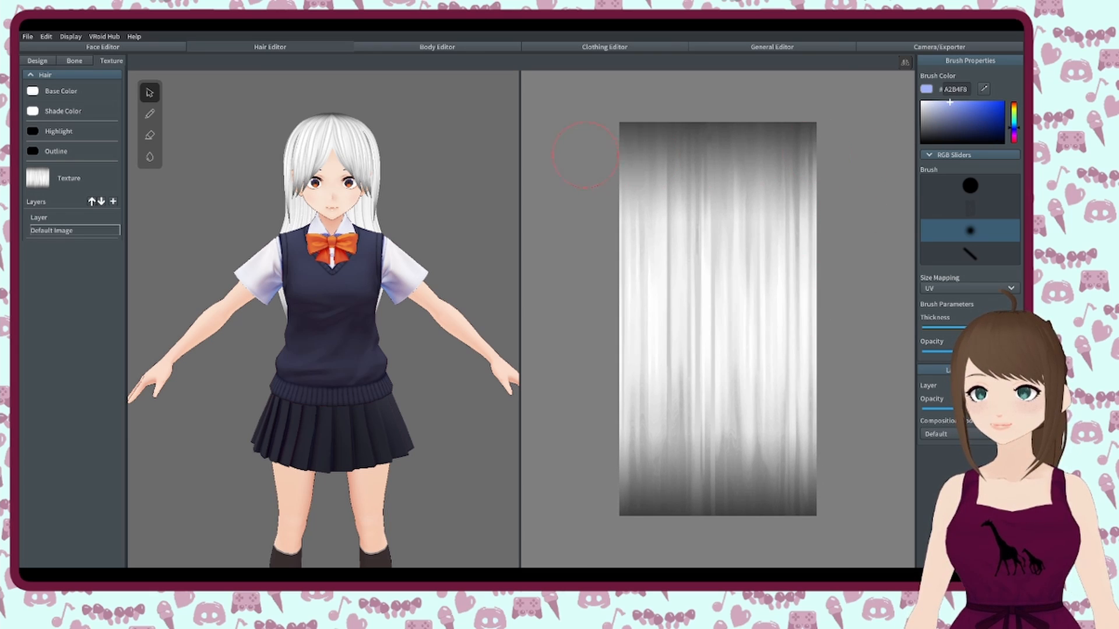
mouse_move(585, 154)
left_mouse_down()
mouse_move(804, 153)
mouse_move(664, 177)
mouse_move(805, 244)
mouse_move(563, 292)
mouse_move(521, 349)
left_mouse_up()
left_click(979, 188)
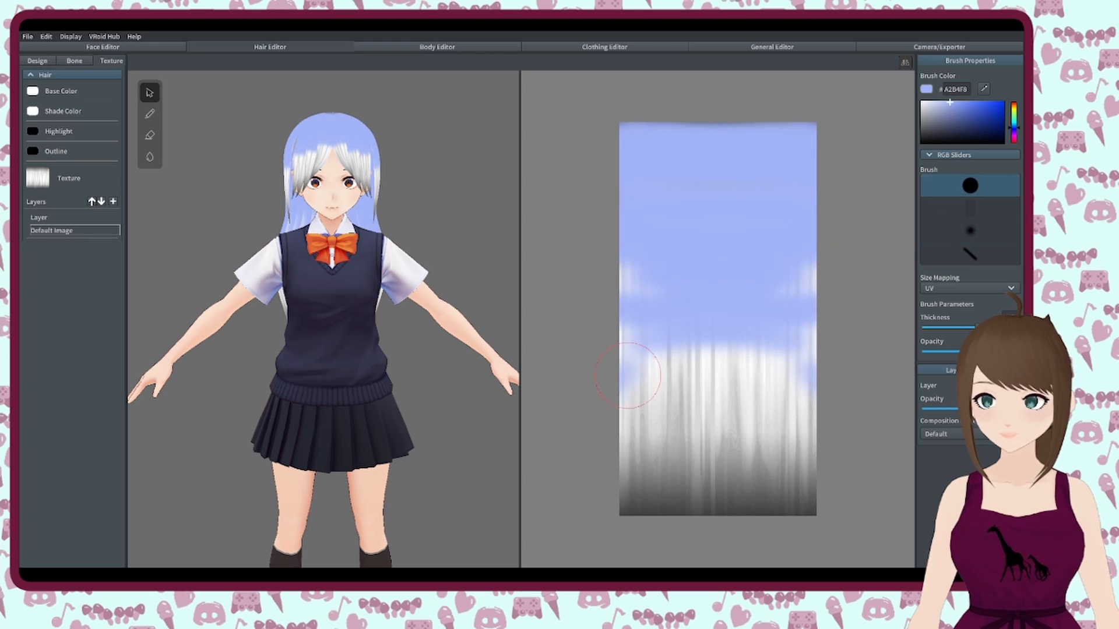
mouse_move(638, 375)
left_mouse_down()
mouse_move(659, 545)
mouse_move(732, 490)
mouse_move(649, 352)
left_mouse_up()
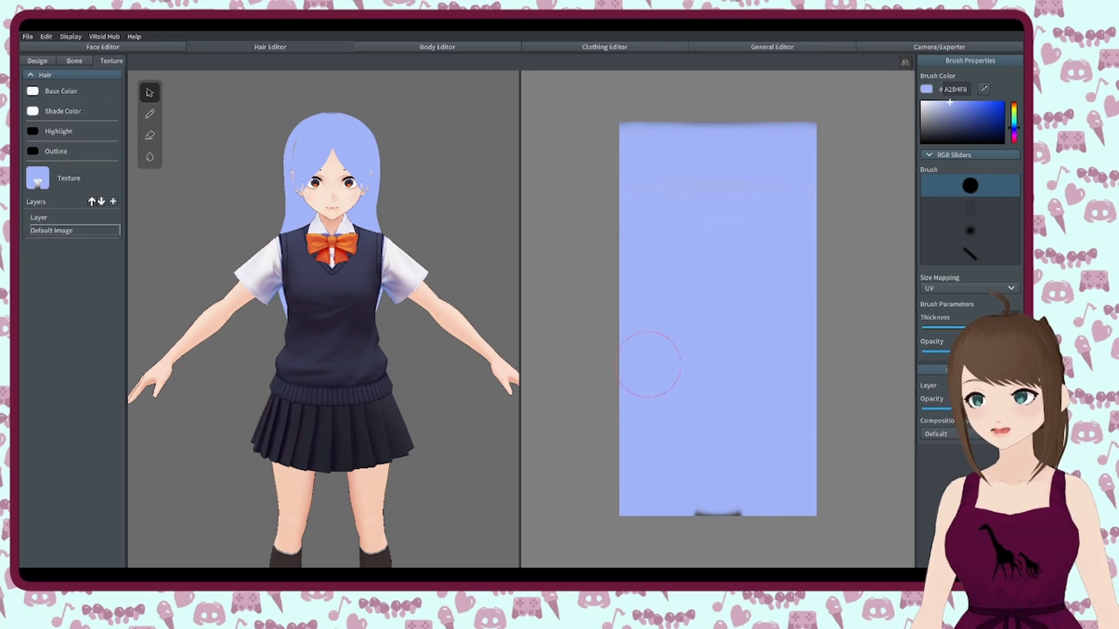
left_click_drag(723, 525, 650, 527)
- Try darker blue 5D78E3 patches on the middle and lower edge of the hair texture and undo them
left_click(971, 106)
mouse_move(638, 189)
left_mouse_down()
mouse_move(657, 419)
mouse_move(717, 274)
mouse_move(723, 357)
left_mouse_up()
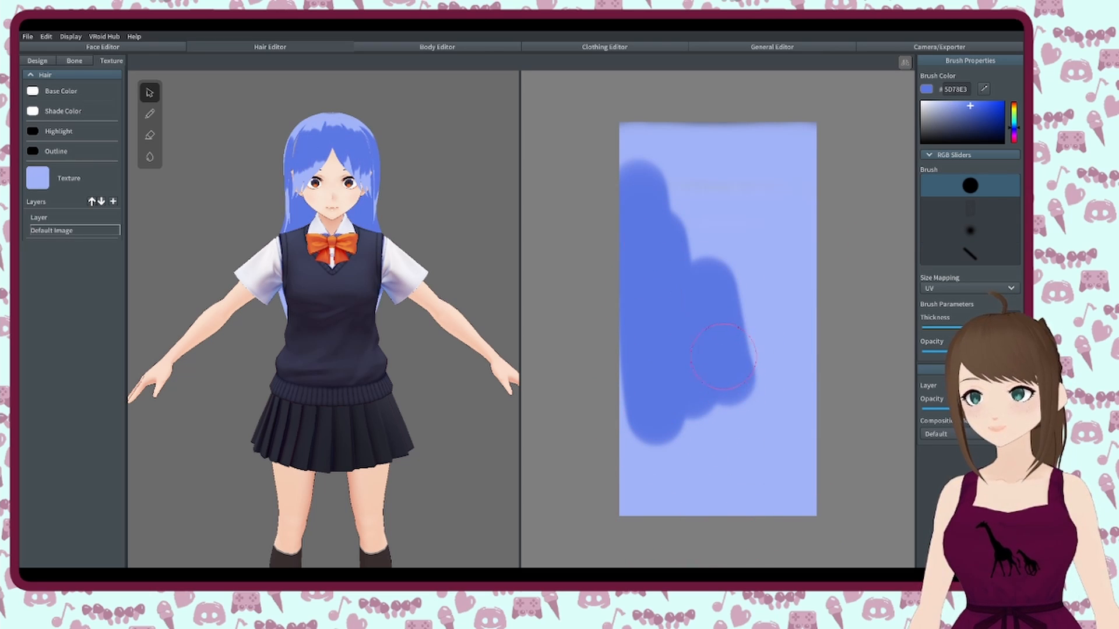
mouse_move(381, 404)
right_mouse_down()
mouse_move(450, 400)
mouse_move(350, 404)
right_mouse_up()
key("ctrl+z")
mouse_move(643, 535)
left_mouse_down()
mouse_move(815, 506)
mouse_move(626, 489)
mouse_move(747, 486)
left_mouse_up()
key("ctrl+z")
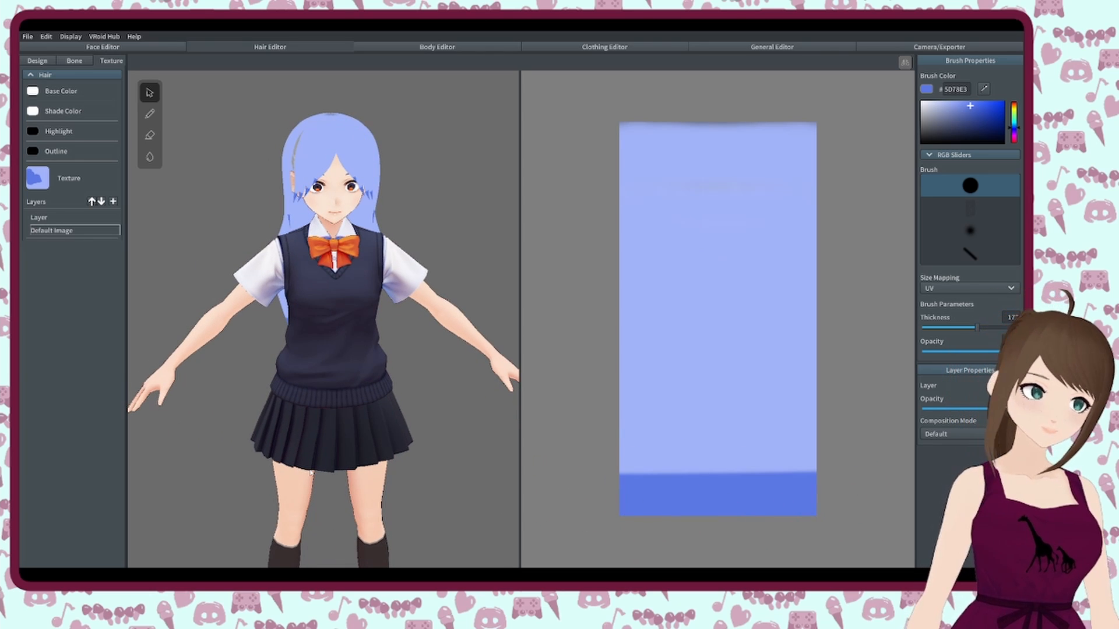
key("ctrl+z")
key("ctrl+z")
mouse_move(347, 417)
right_mouse_down()
mouse_move(372, 419)
mouse_move(378, 436)
mouse_move(293, 446)
mouse_move(294, 436)
mouse_move(323, 436)
right_mouse_up()
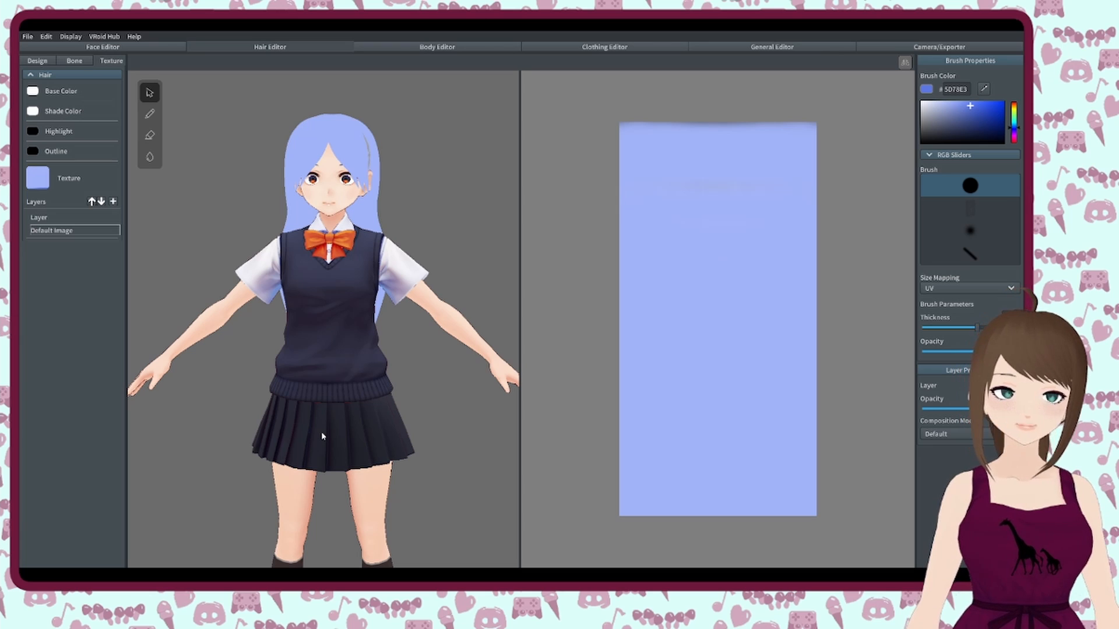
mouse_move(662, 260)
left_mouse_down()
mouse_move(672, 394)
mouse_move(723, 366)
left_mouse_up()
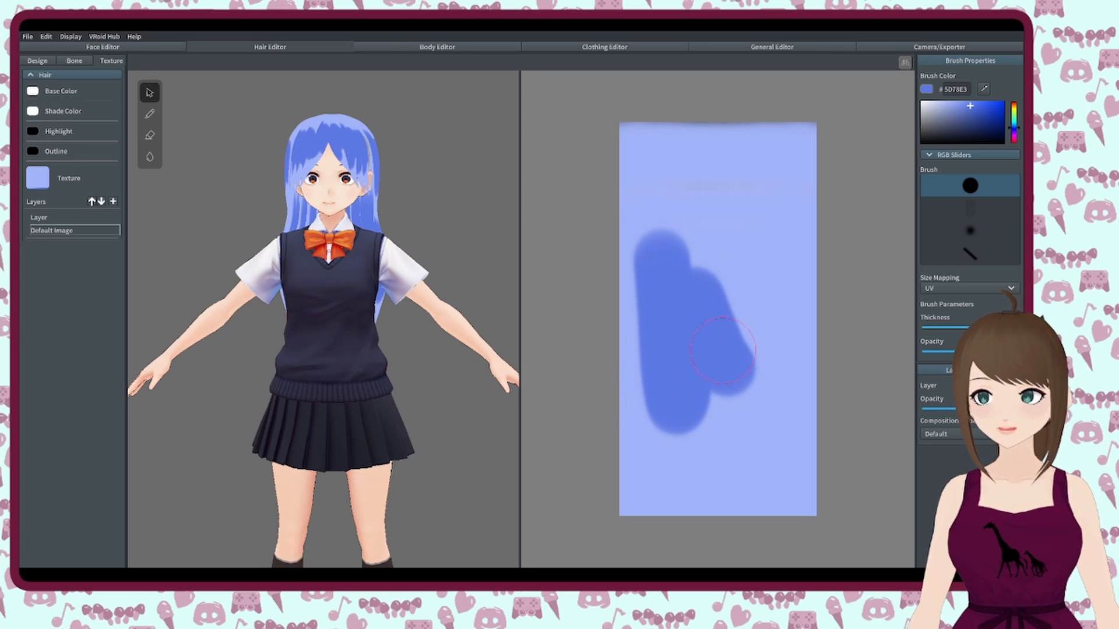
key("ctrl+z")
- Try pale DEE2F1 strokes on the hair texture, including thin highlight streaks with a smaller brush, and undo the texture painting
left_click_drag(961, 117, 927, 103)
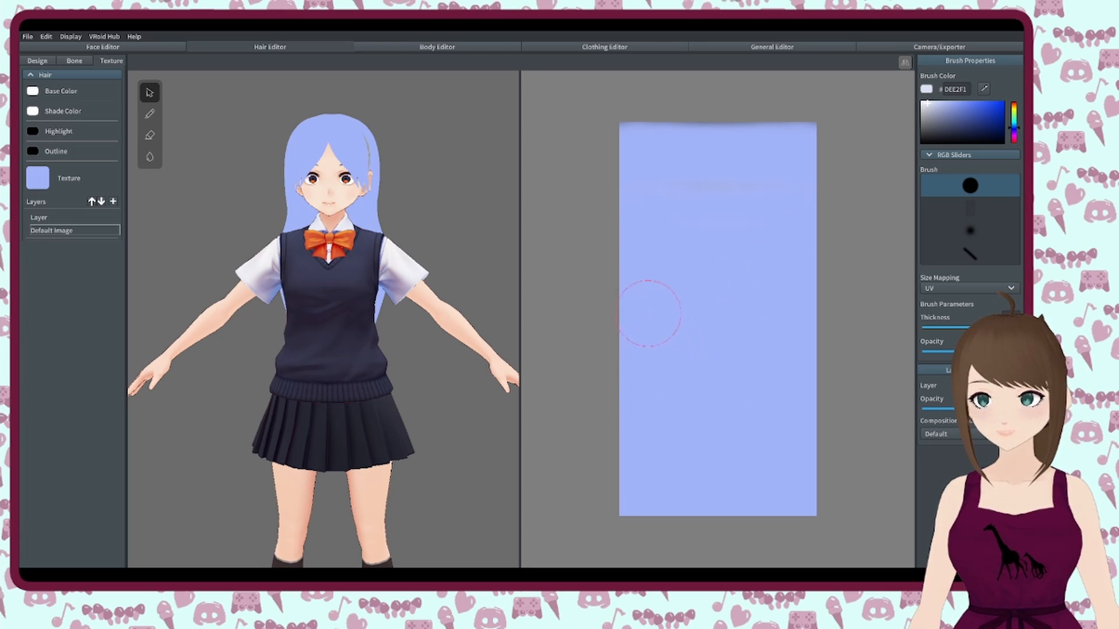
mouse_move(644, 313)
left_mouse_down()
mouse_move(658, 408)
mouse_move(729, 395)
left_mouse_up()
key("ctrl+z")
mouse_move(622, 256)
left_mouse_down()
mouse_move(626, 422)
mouse_move(718, 373)
left_mouse_up()
key("ctrl+z")
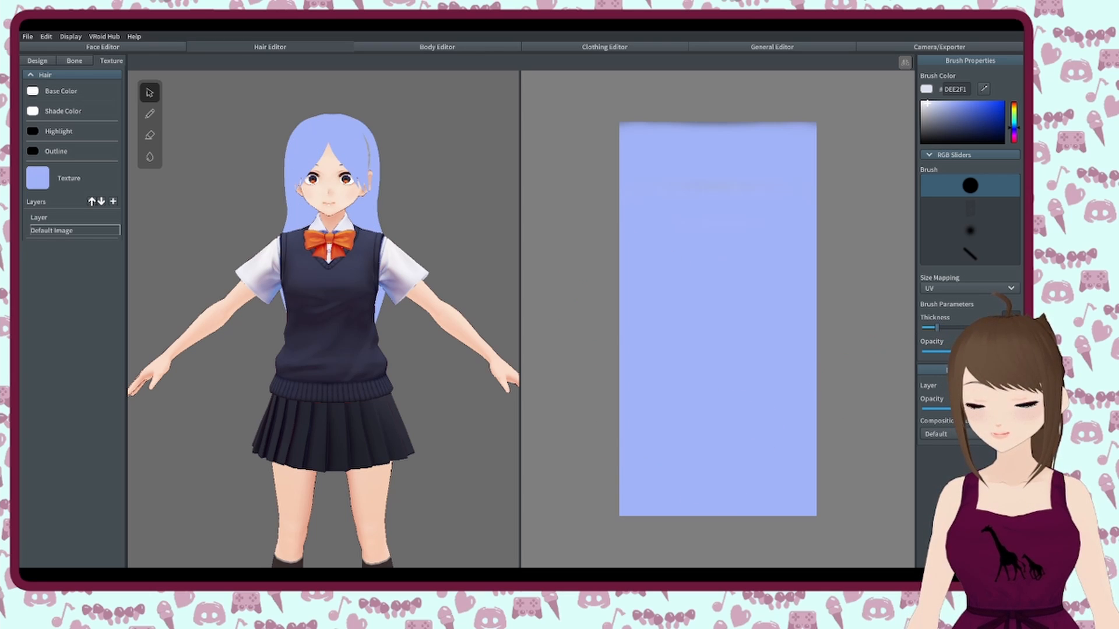
mouse_move(621, 199)
left_mouse_down()
mouse_move(719, 403)
mouse_move(729, 378)
left_mouse_up()
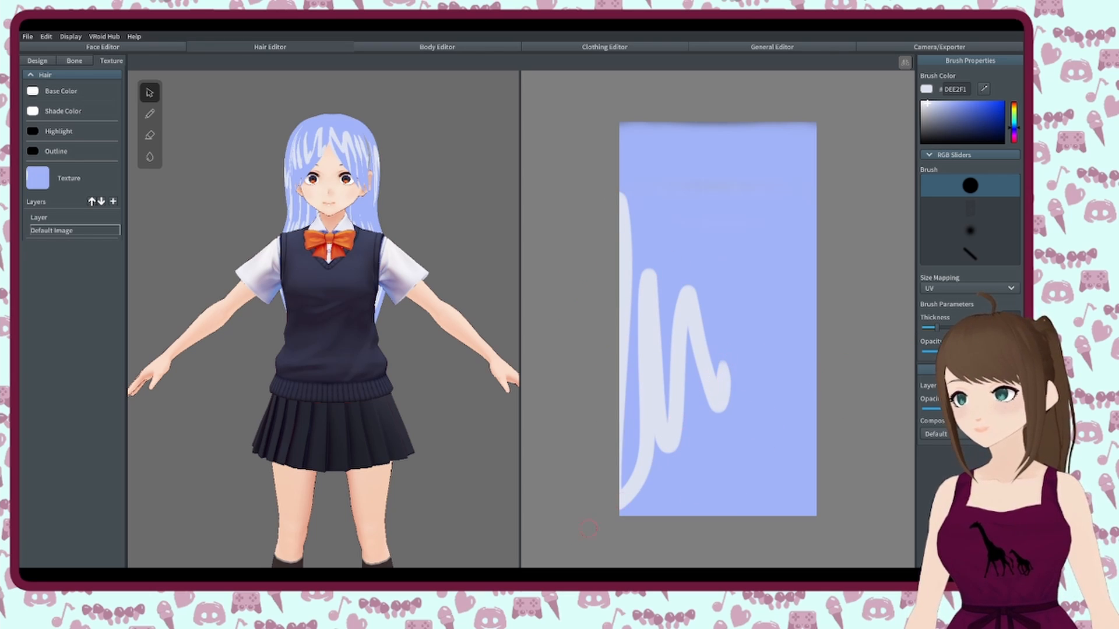
right_click_drag(346, 440, 396, 449)
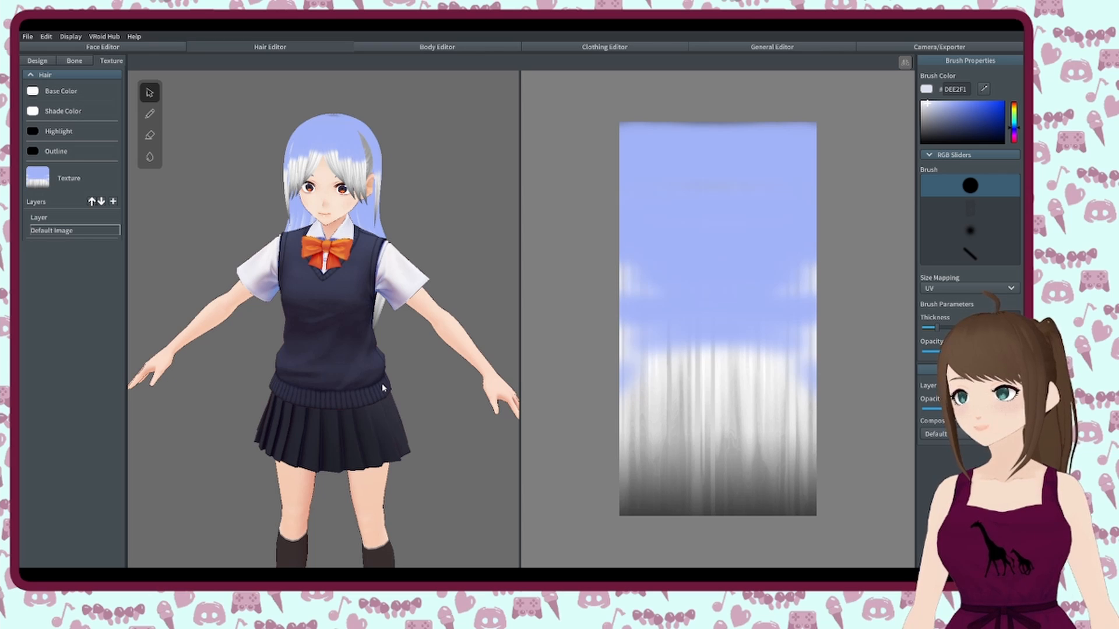
- Try the whole body's height range in the body editor, including Height (Shorter) 0.52 and Height (Taller) 1.00, and lower the taller value again
left_click(479, 46)
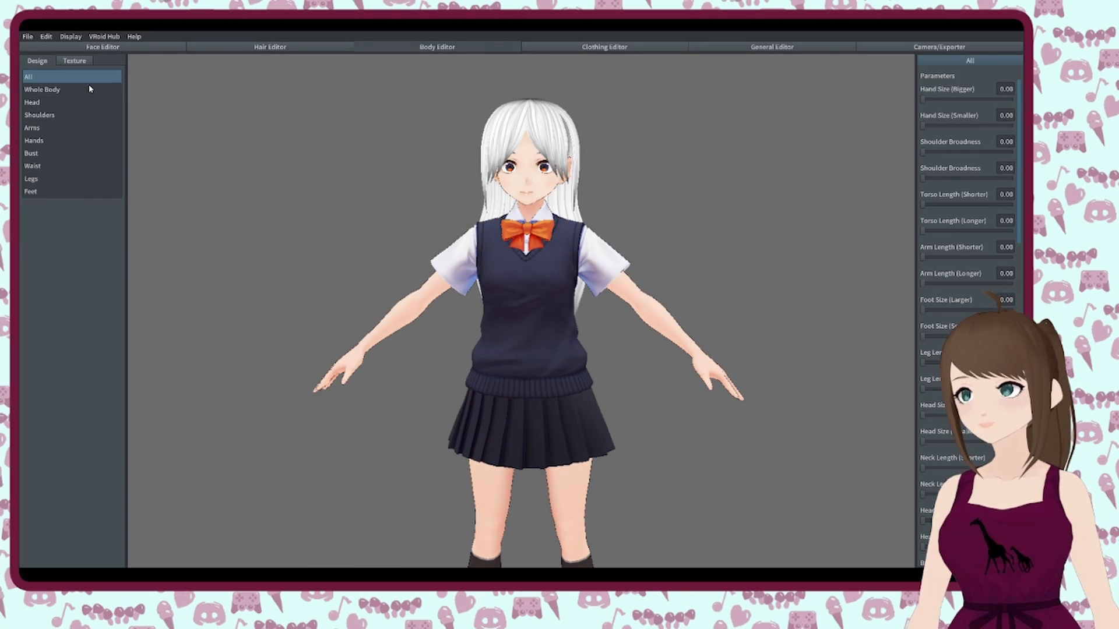
left_click(111, 90)
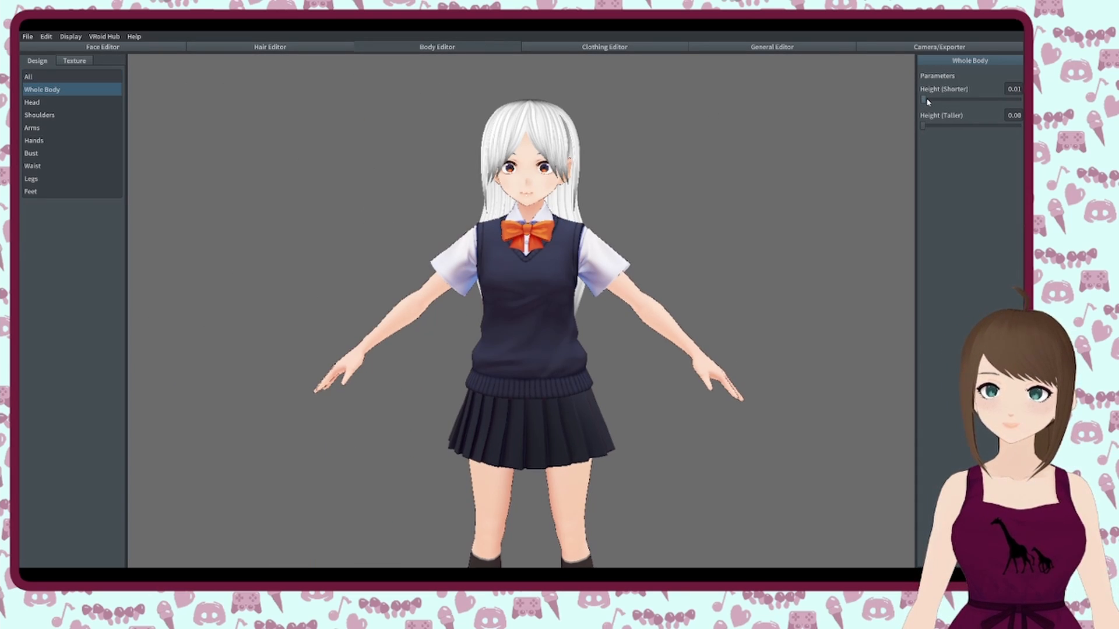
left_click_drag(923, 99, 972, 99)
scroll(877, 157, "down", 5)
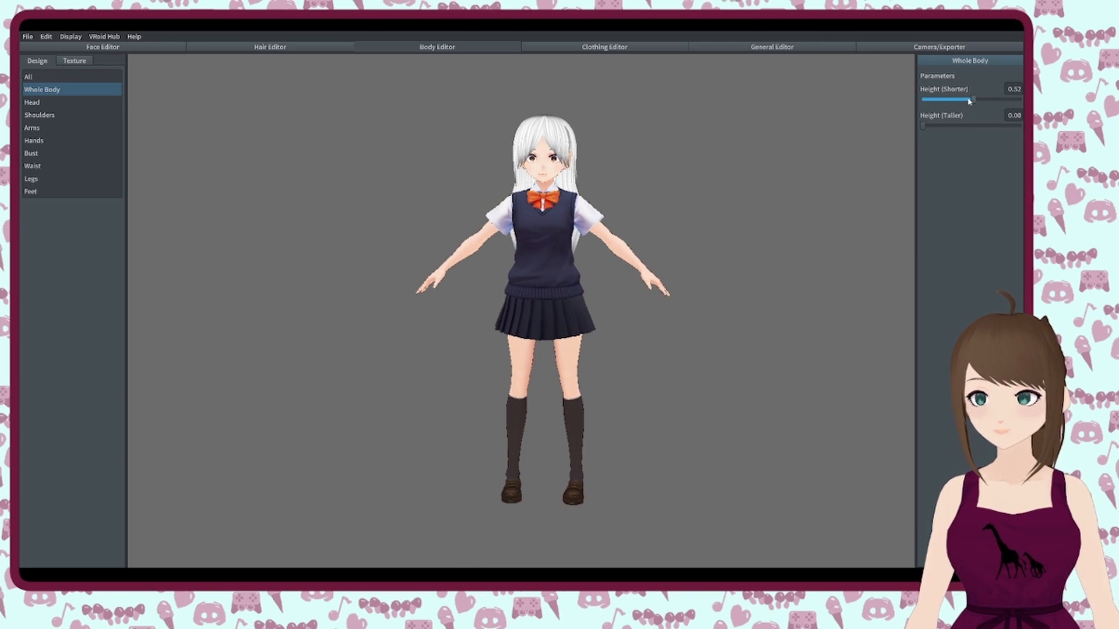
left_click_drag(972, 99, 1021, 125)
left_click(926, 126)
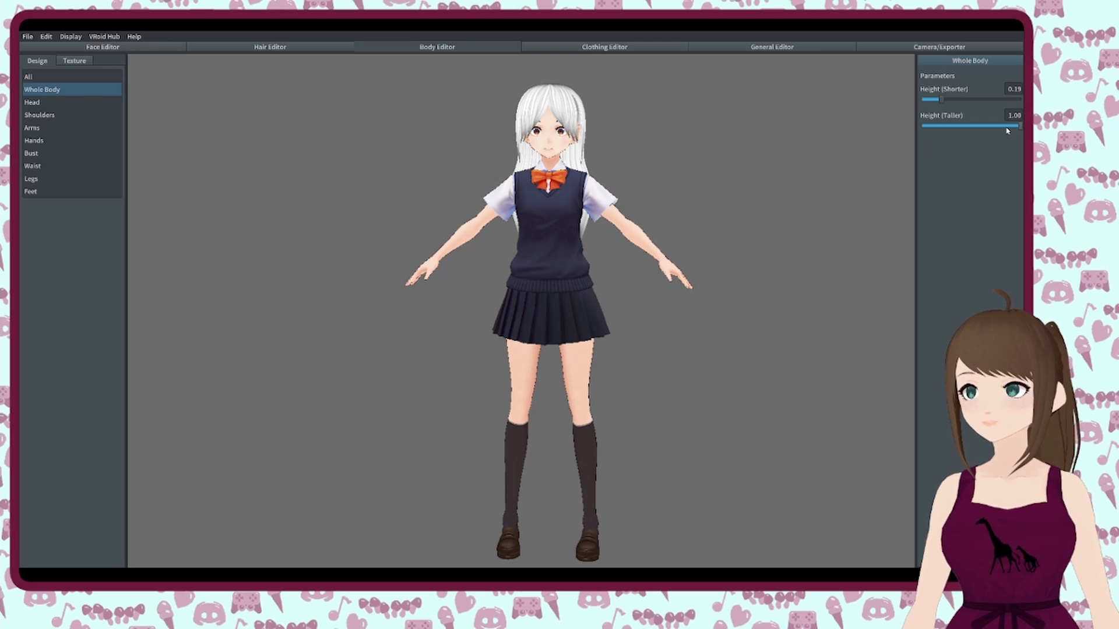
left_click_drag(990, 125, 916, 160)
- Try the head's neck length and the legs' length parameters, returning both leg lengths to 0.00
left_click(48, 106)
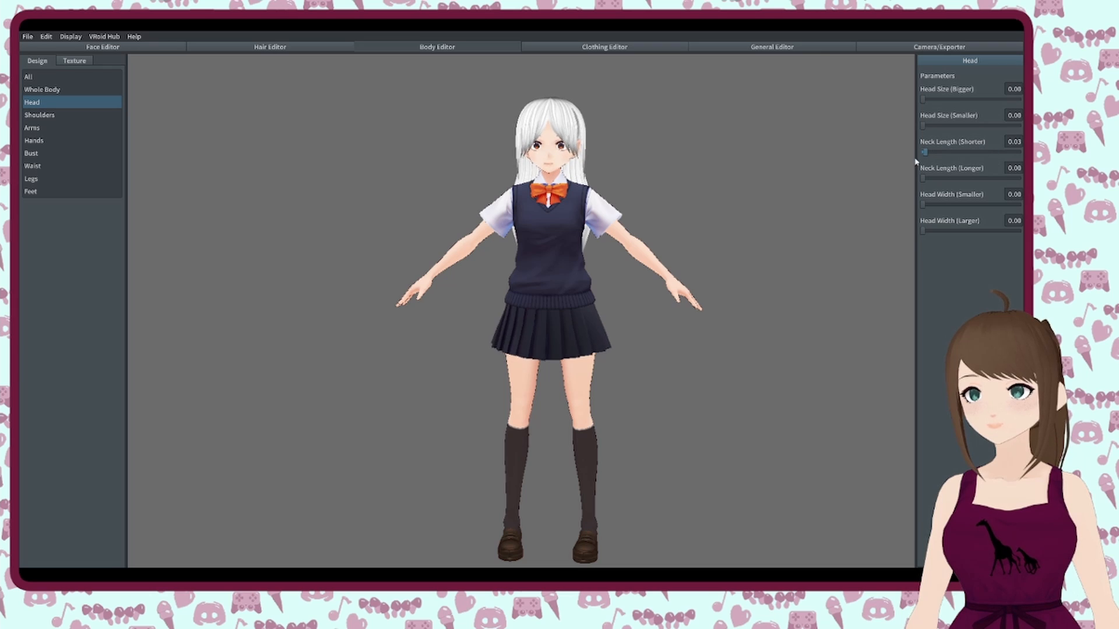
left_click(32, 153)
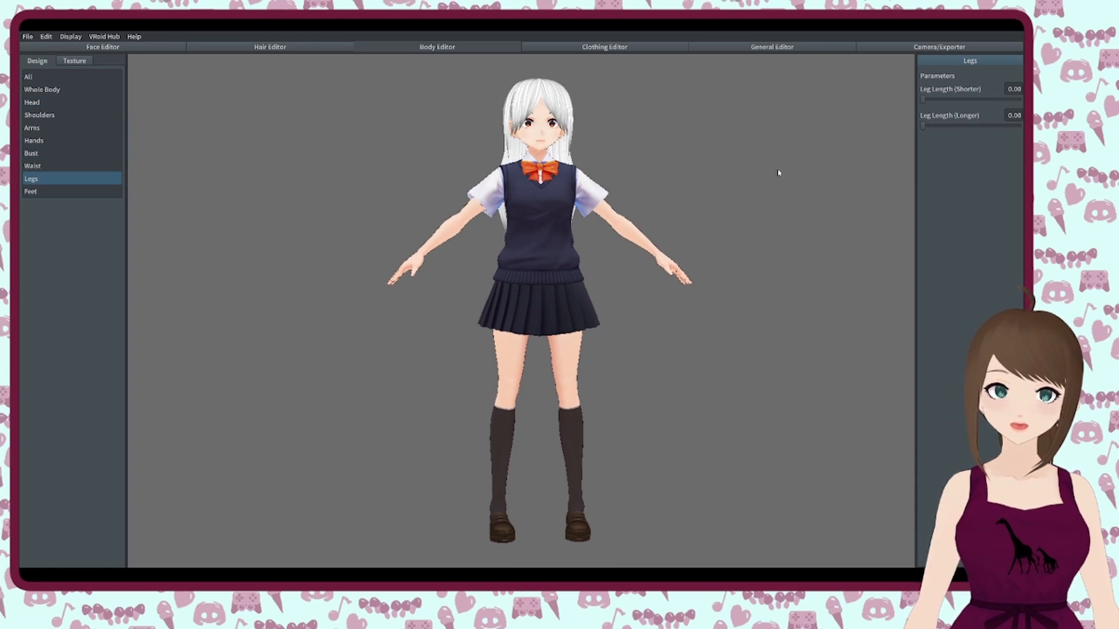
left_click_drag(923, 126, 852, 102)
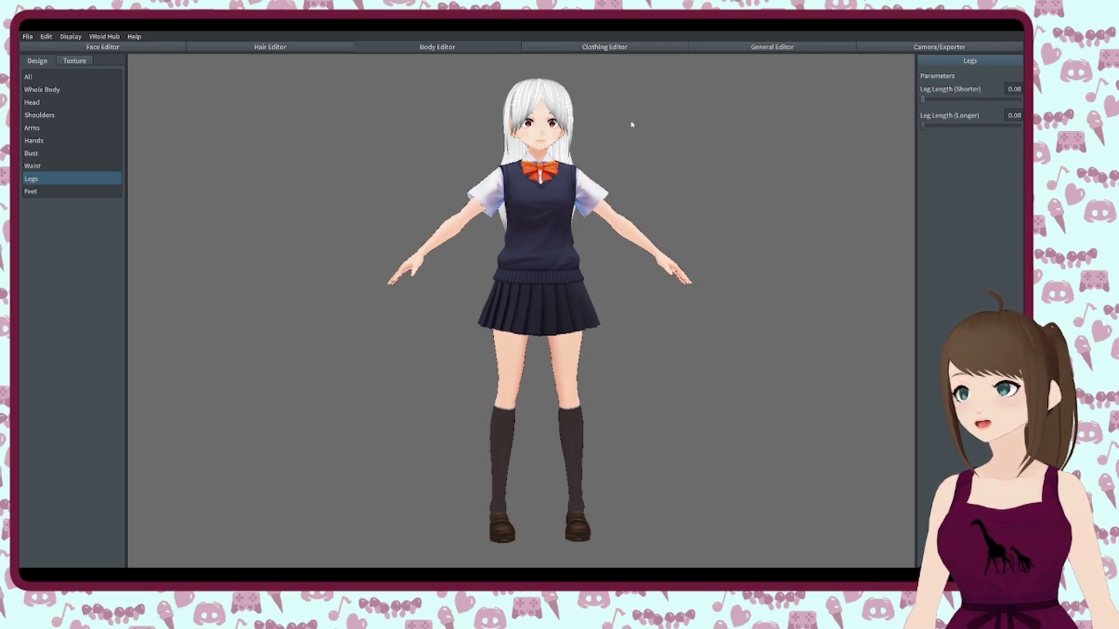
- Try the waist's Hips Size (Bigger) at 1.00, 2, 3 and 5, and return it to 0
left_click(38, 165)
left_click_drag(924, 152, 1019, 152)
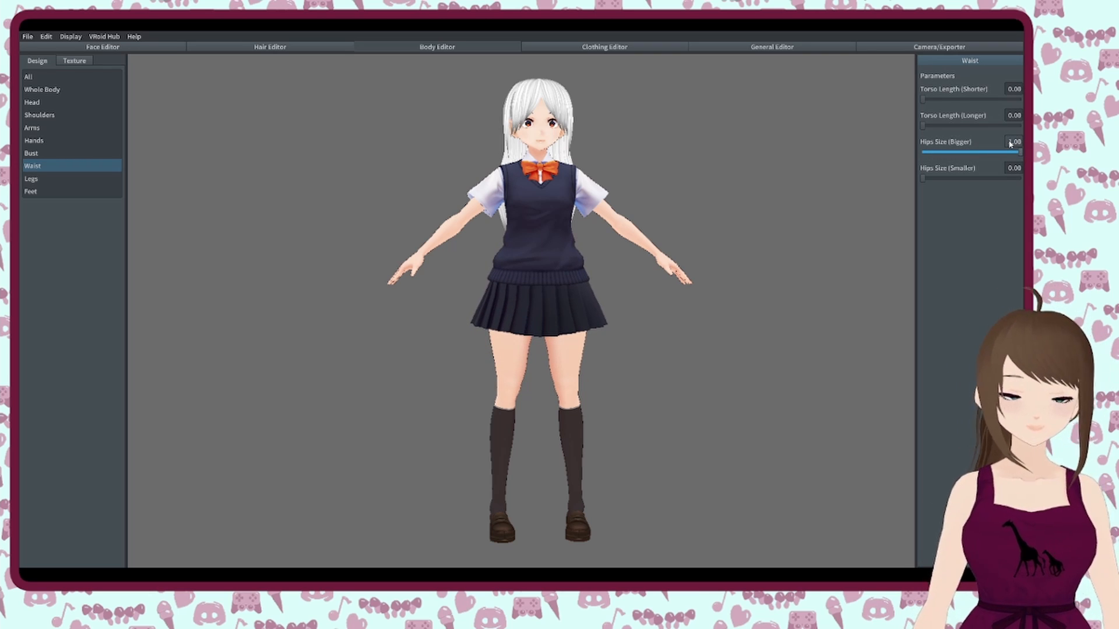
left_click(1011, 143)
type("2")
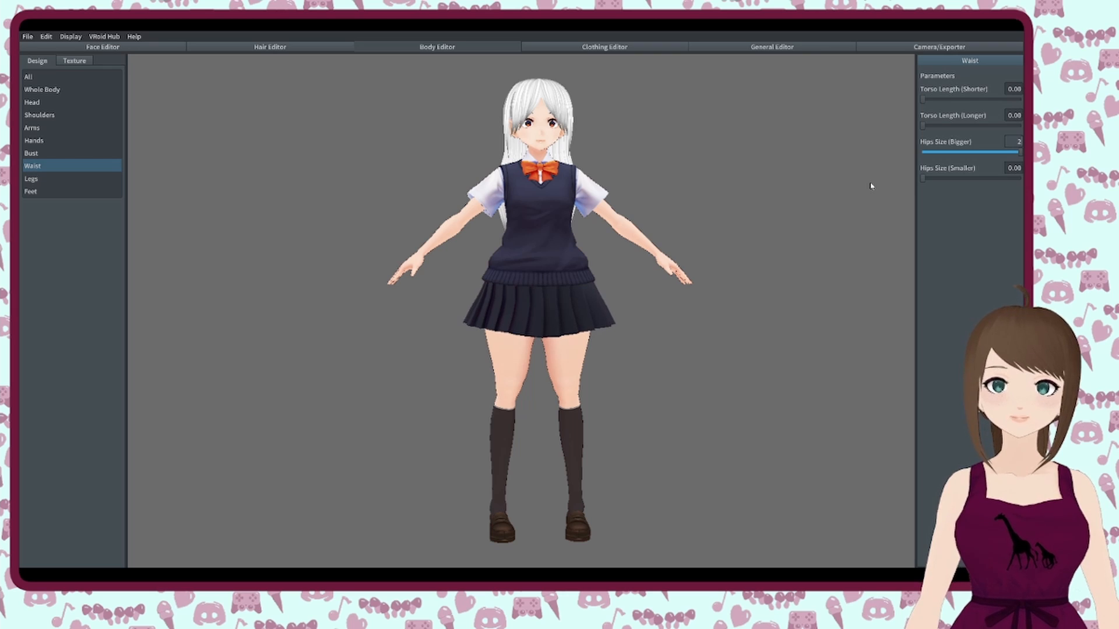
key("BackSpace")
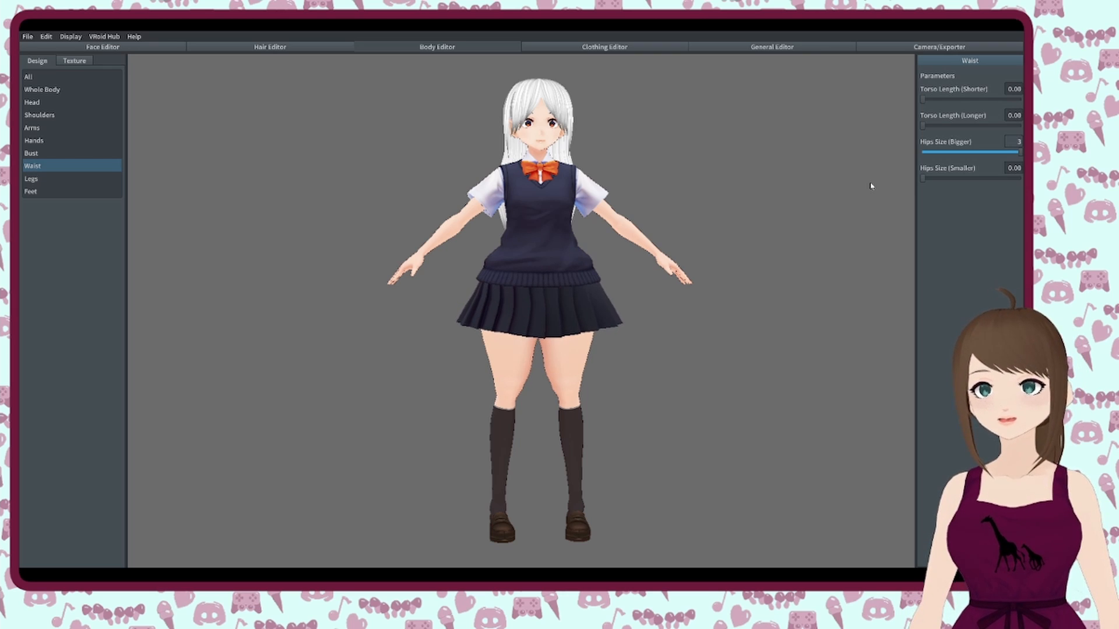
type("5")
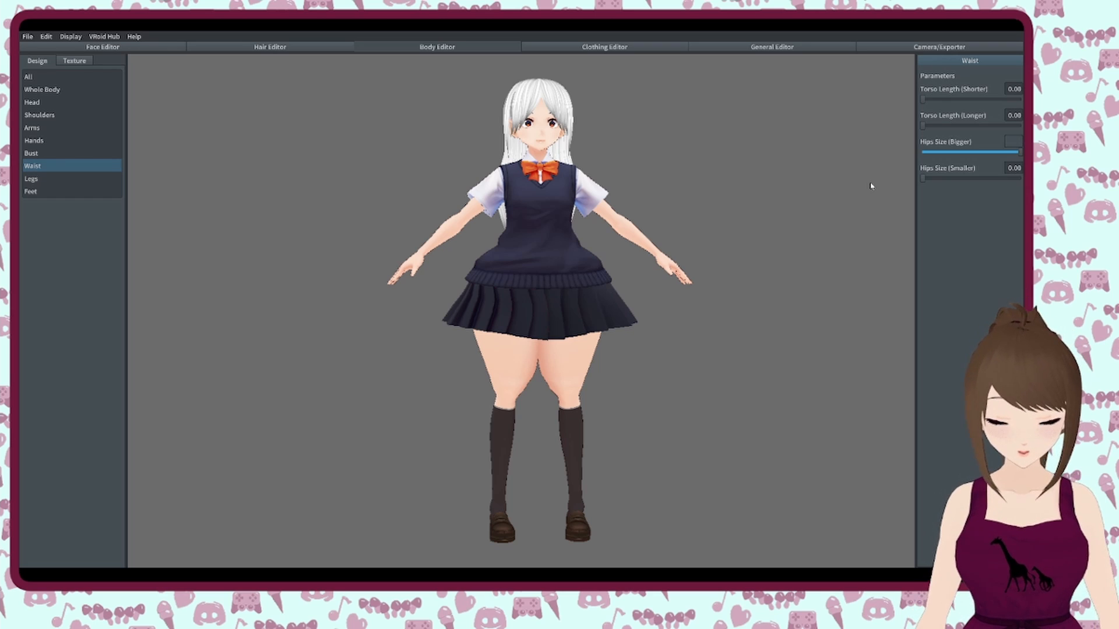
type("0")
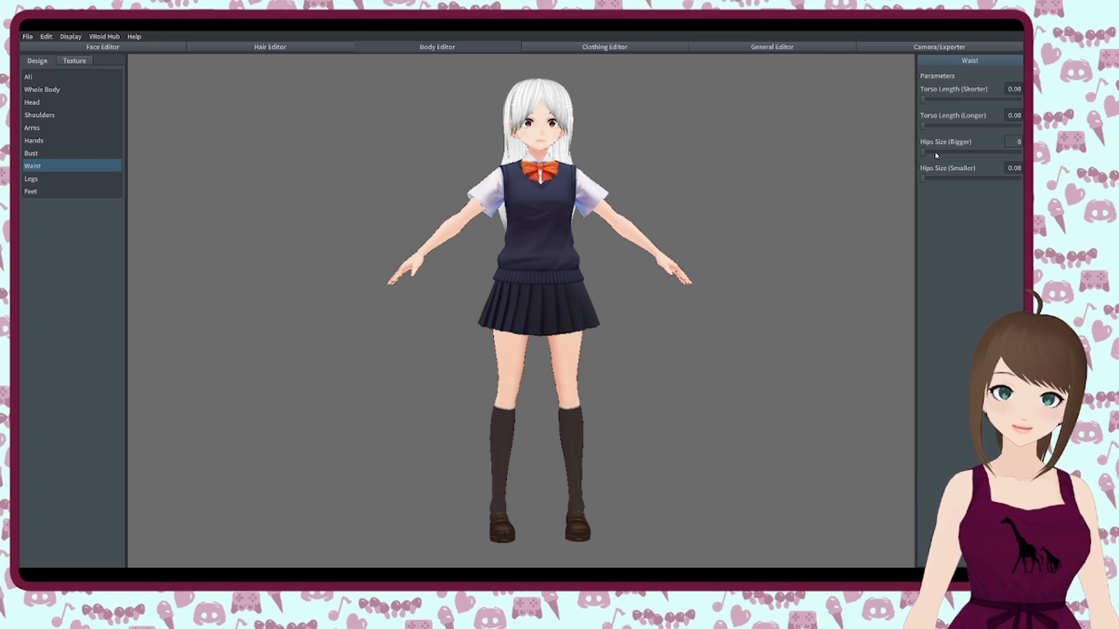
- Try an extreme Hips Size (Bigger) of 9 and reset it to 0
key("BackSpace")
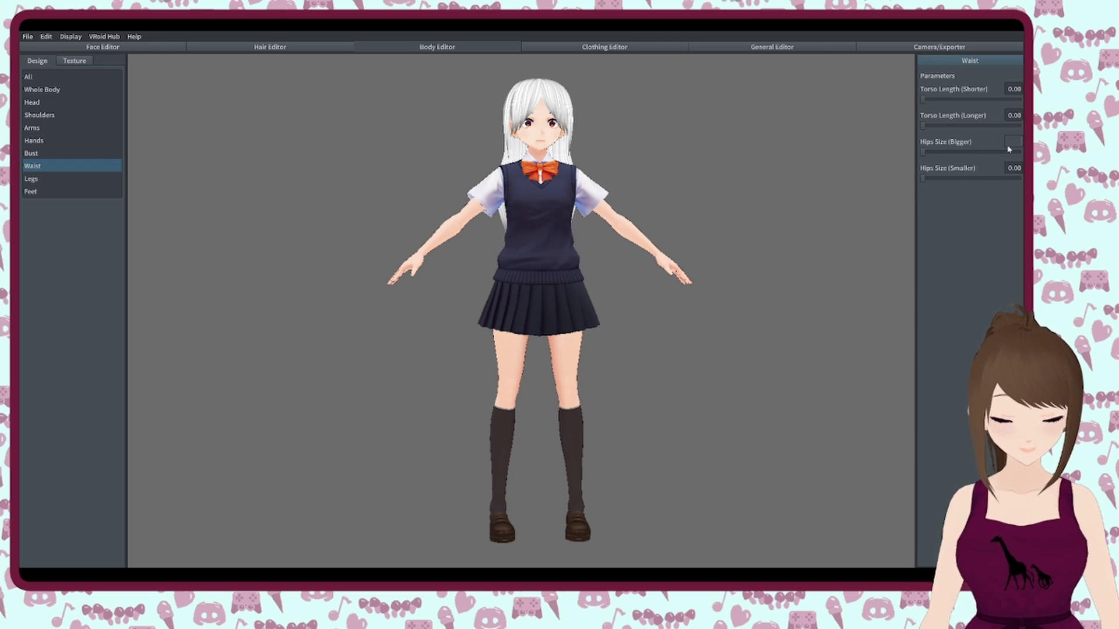
type("9")
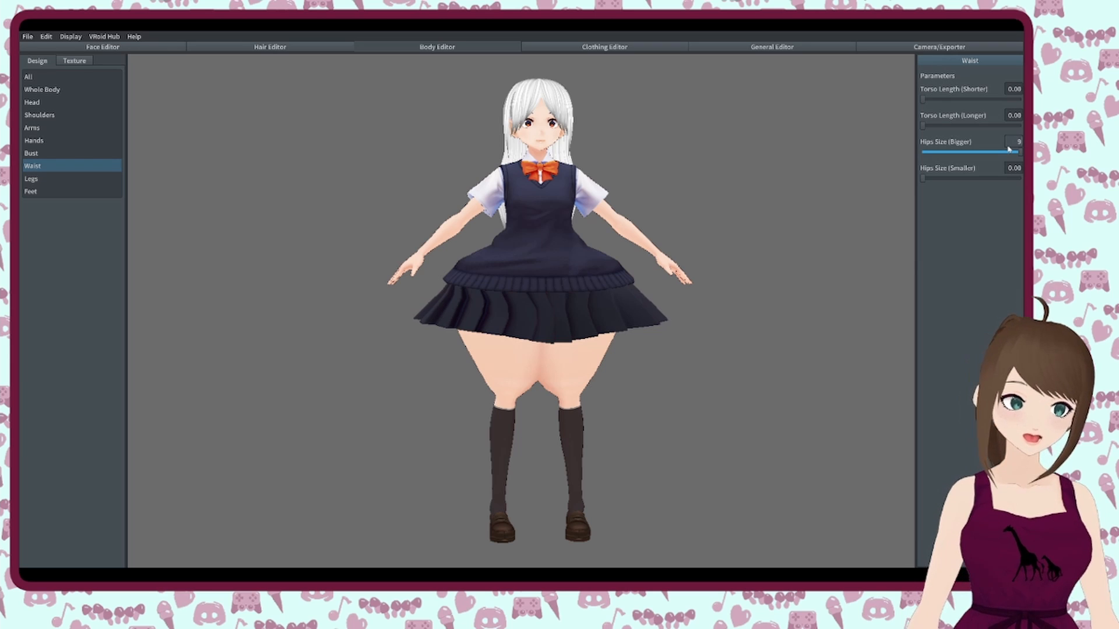
type("0")
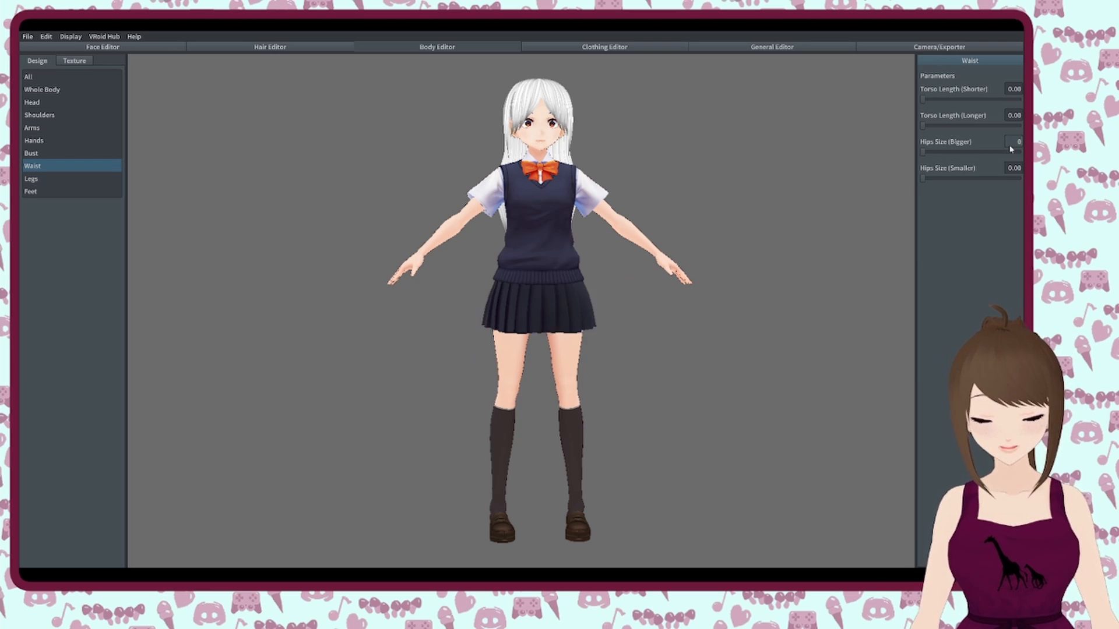
mouse_move(627, 282)
right_mouse_down()
mouse_move(587, 282)
mouse_move(632, 280)
right_mouse_up()
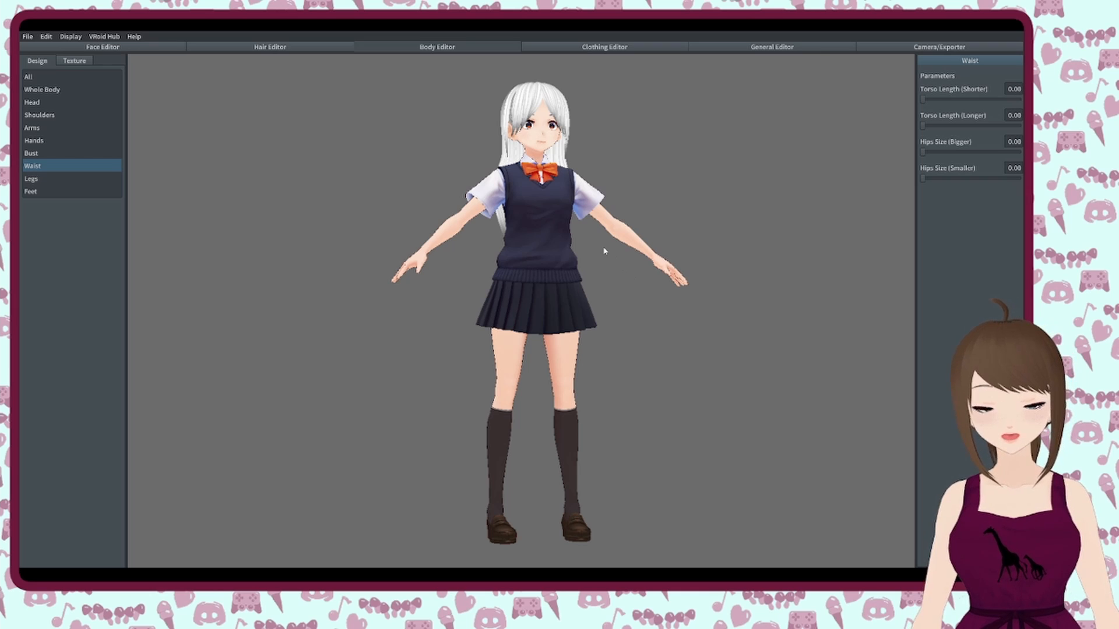
middle_click_drag(599, 256, 600, 259)
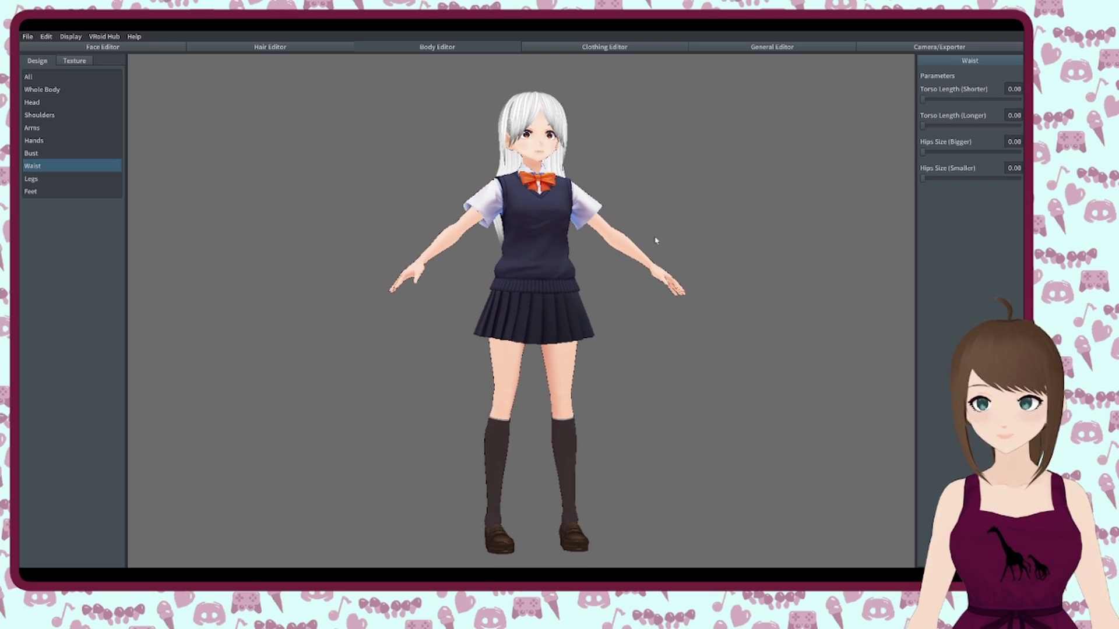
- Try negative Hips Size (Bigger) values of -1, -2 and -3, and return the parameter to 0.00
left_click(1013, 142)
type("-1")
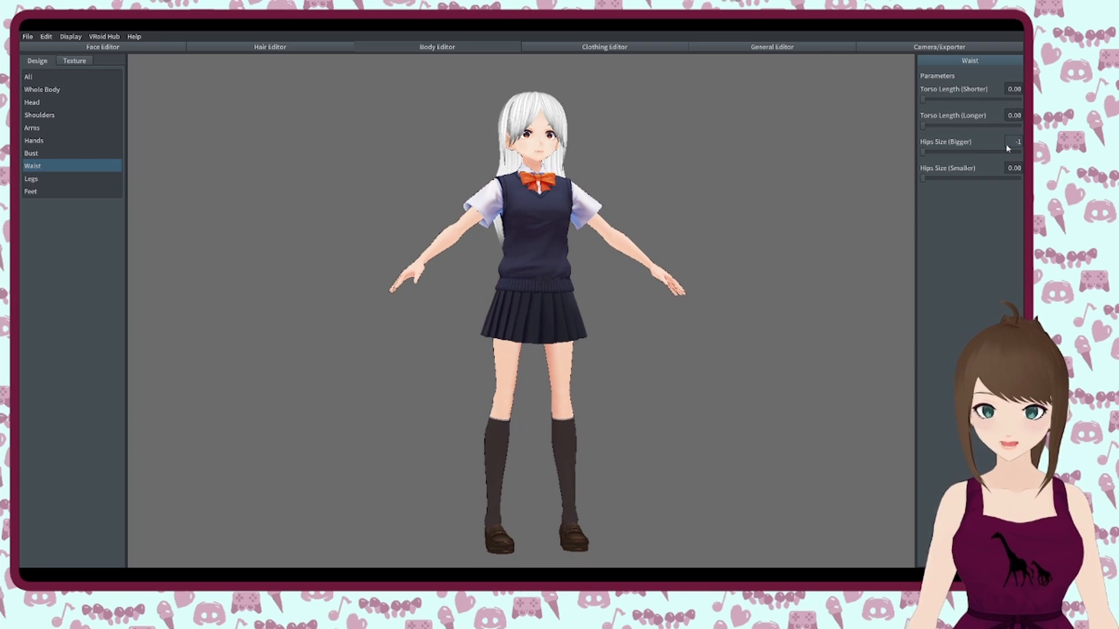
key("BackSpace")
type("2")
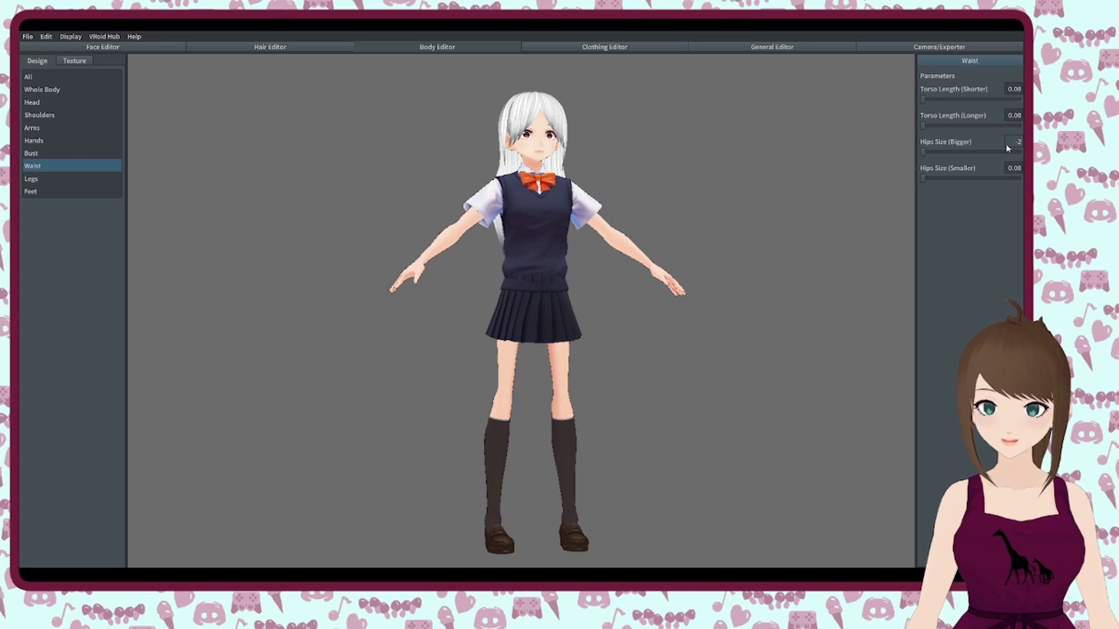
key("BackSpace")
type("3")
key("BackSpace")
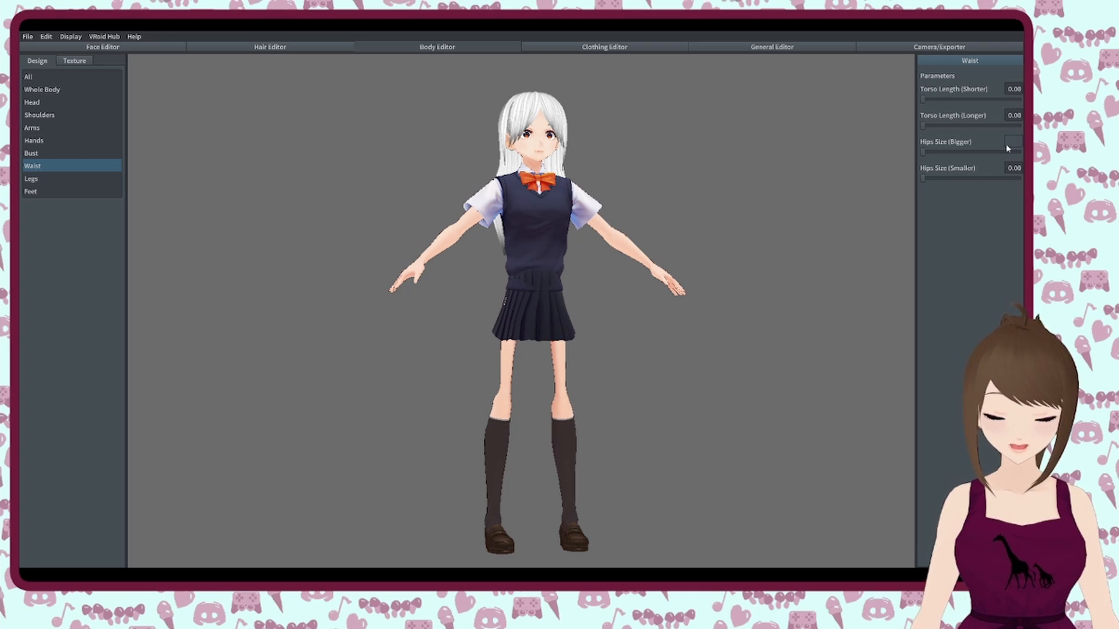
left_click(743, 307)
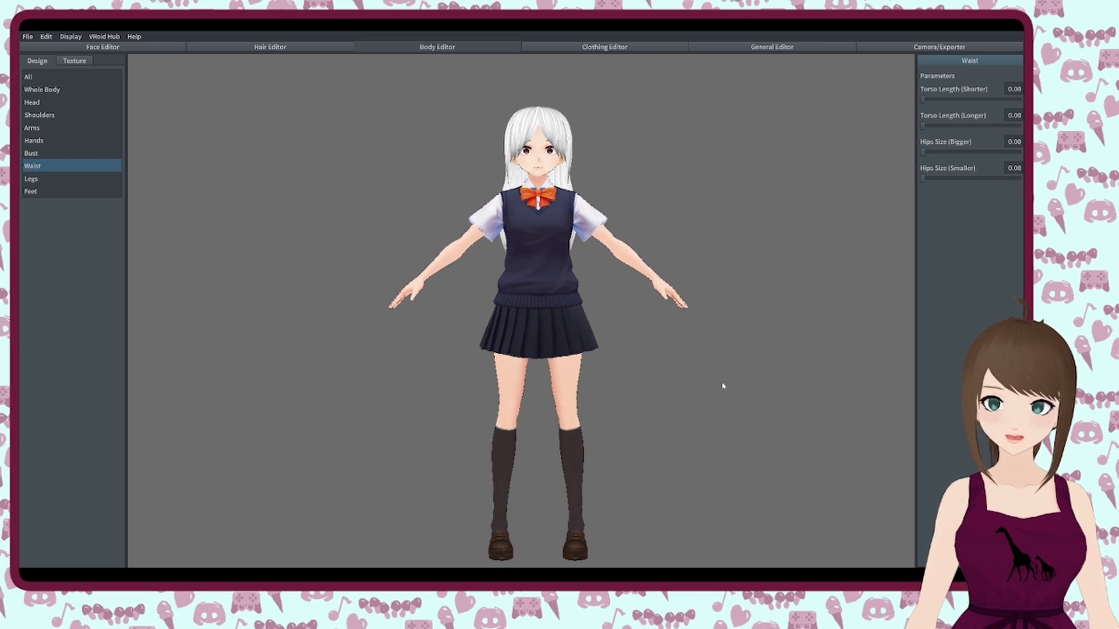
- Open the body's skin texture for painting on its Default Image layer
left_click(75, 61)
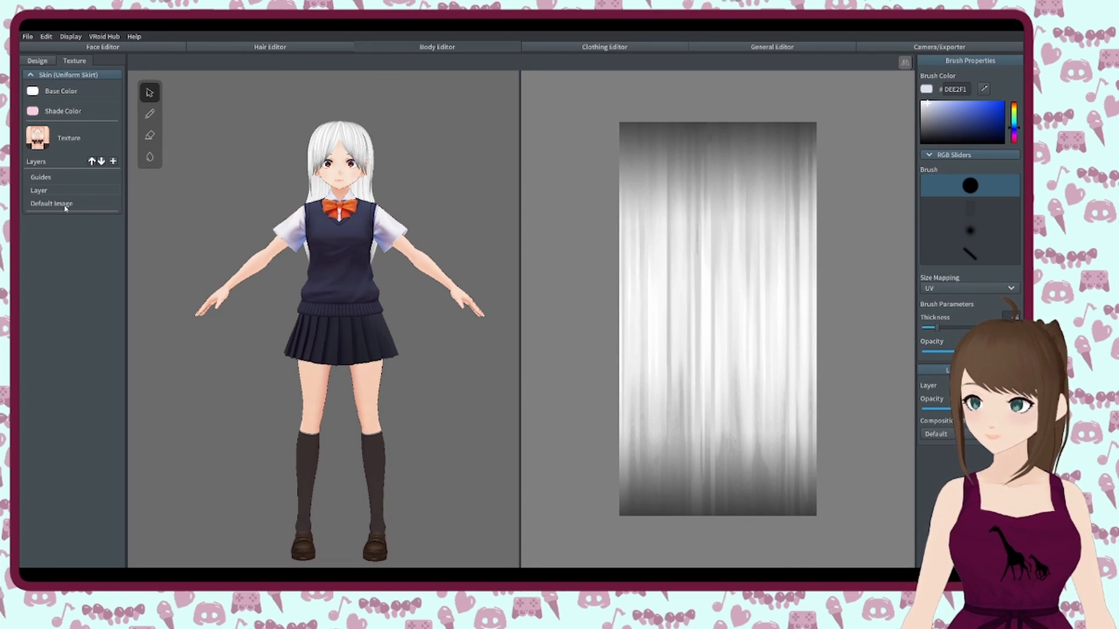
left_click(44, 206)
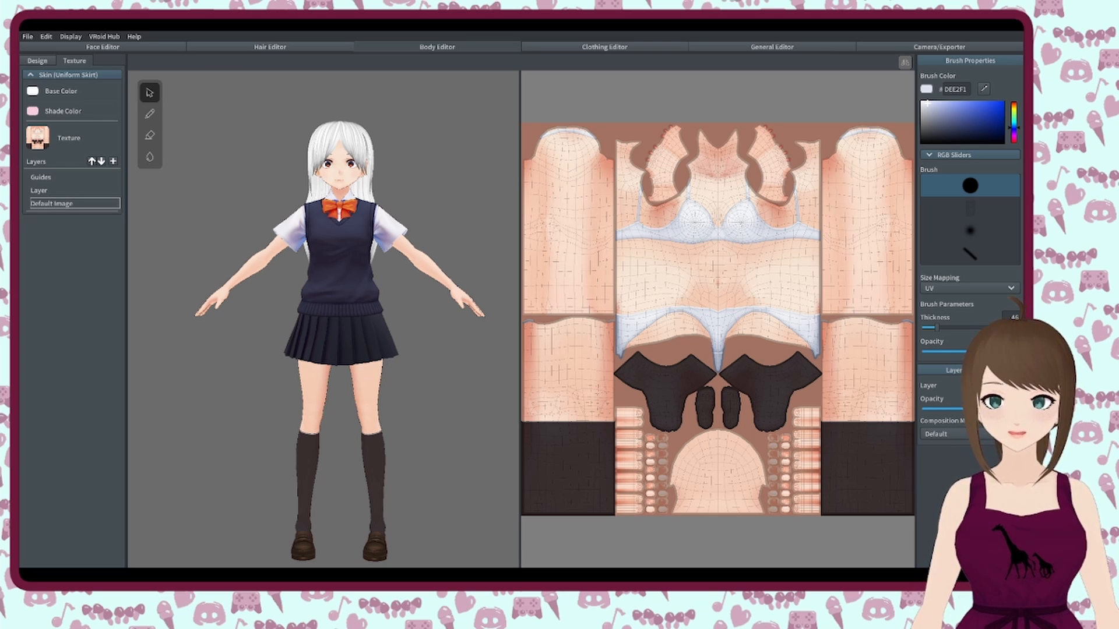
mouse_move(357, 455)
right_mouse_down()
mouse_move(417, 454)
mouse_move(357, 458)
right_mouse_up()
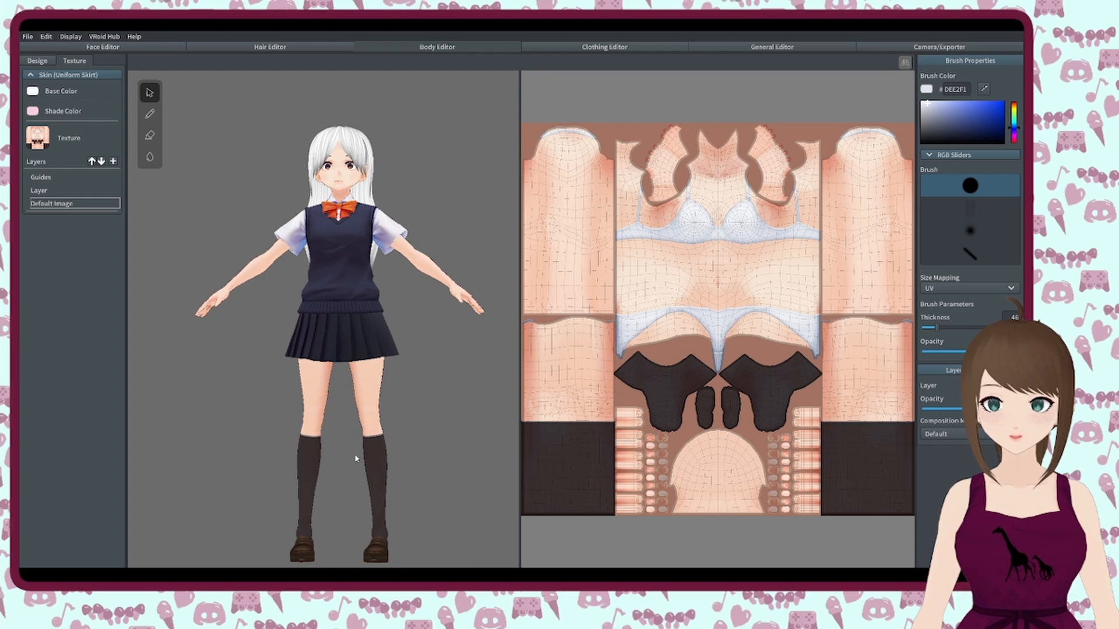
middle_click_drag(356, 459, 353, 429)
- Try blue 3A5FEF strokes on the neck and one hand of the skin texture, and undo them
left_click(983, 106)
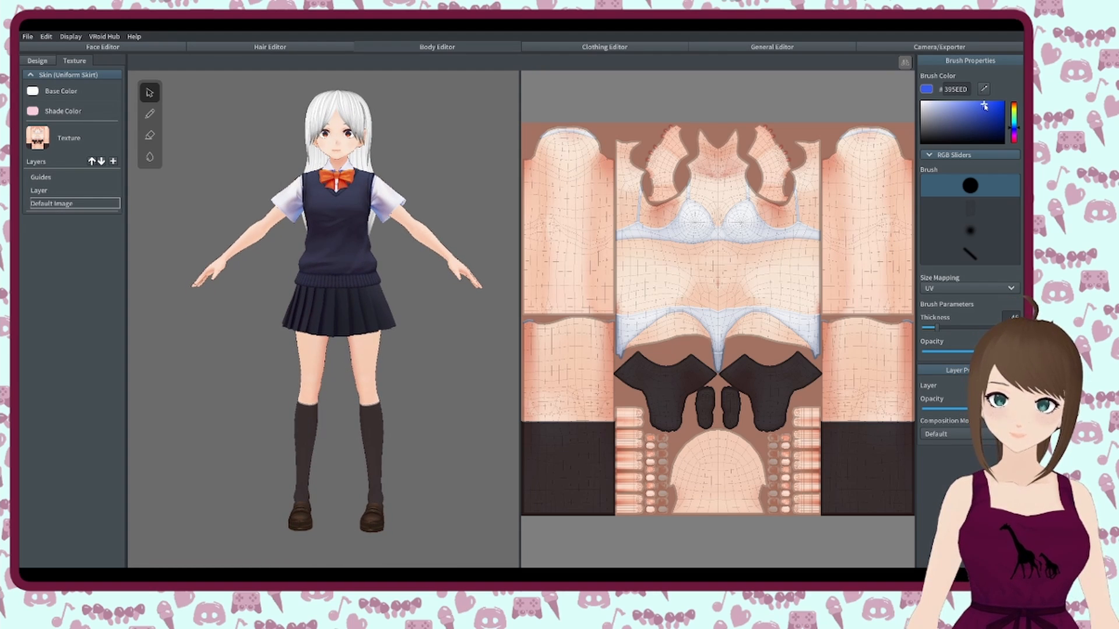
left_click_drag(705, 155, 736, 155)
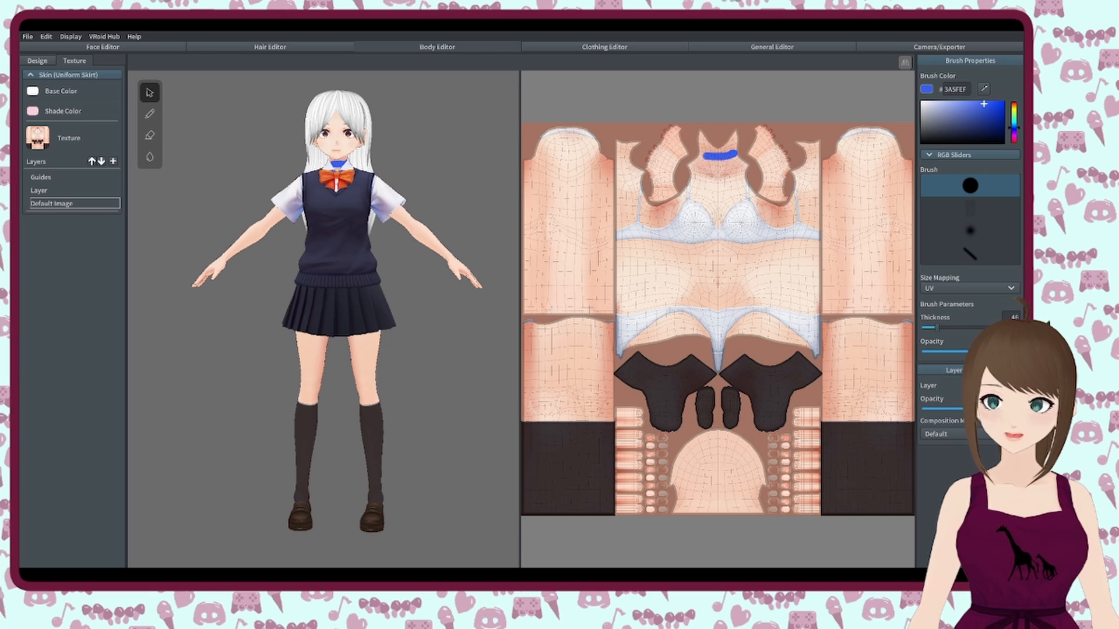
left_click_drag(675, 139, 656, 189)
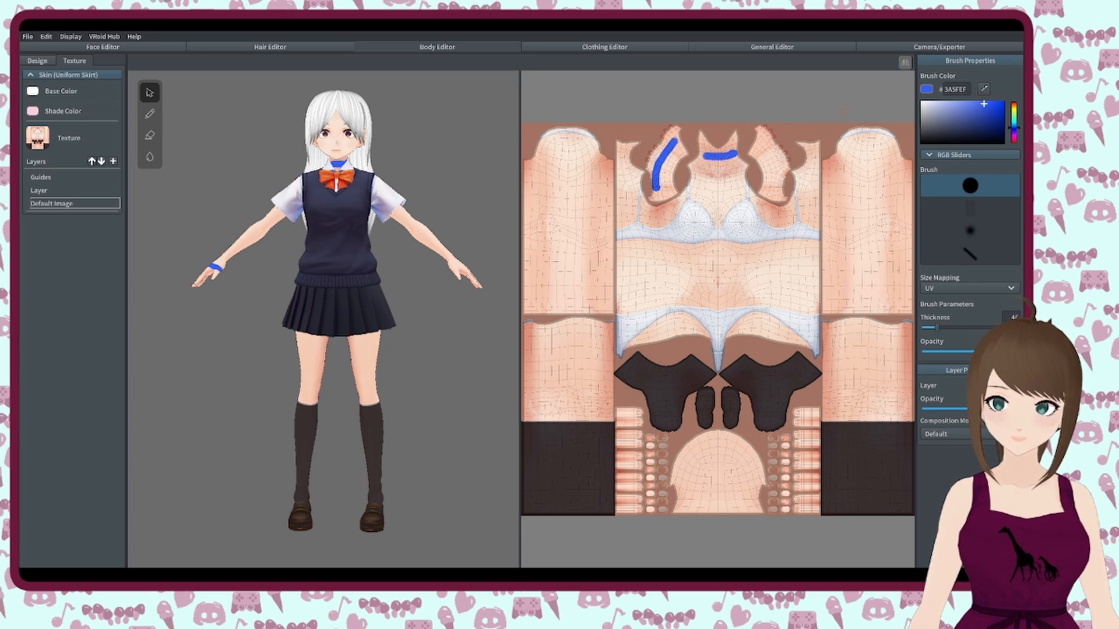
key("ctrl+z")
key("ctrl+z")
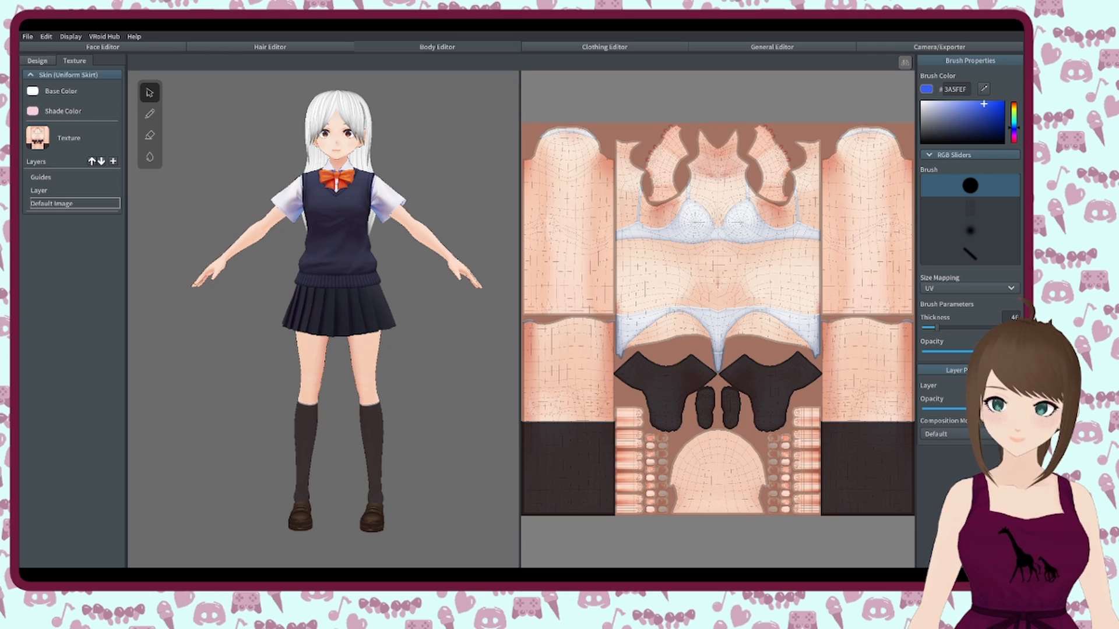
- Try blue strokes at the shoulder's outer edge and down both sides of the torso texture, and undo them
left_click_drag(631, 152, 612, 156)
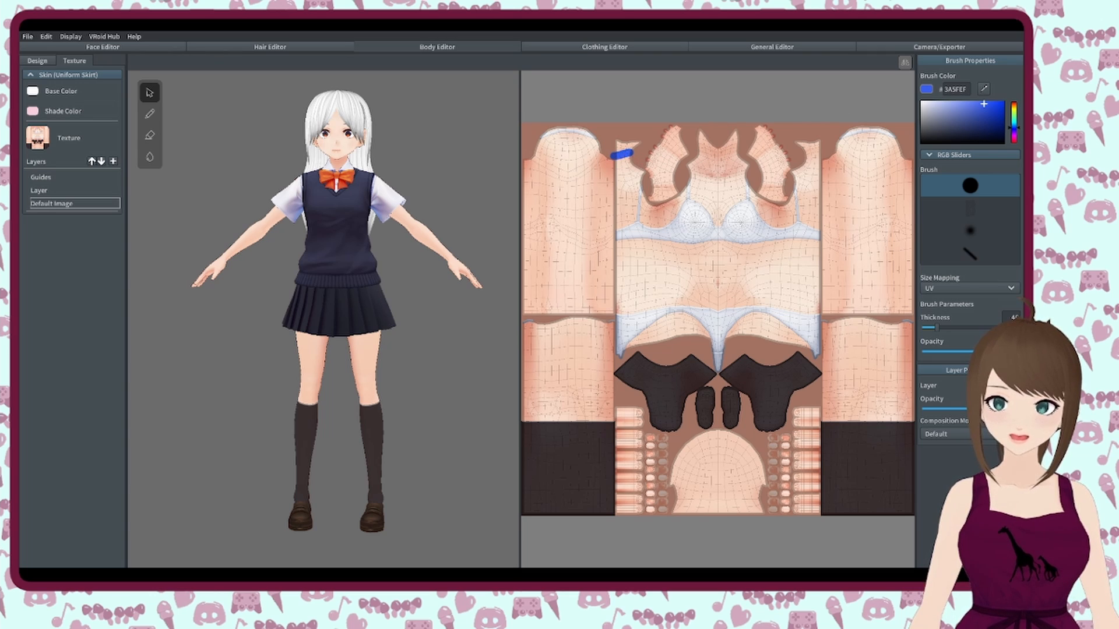
key("ctrl+z")
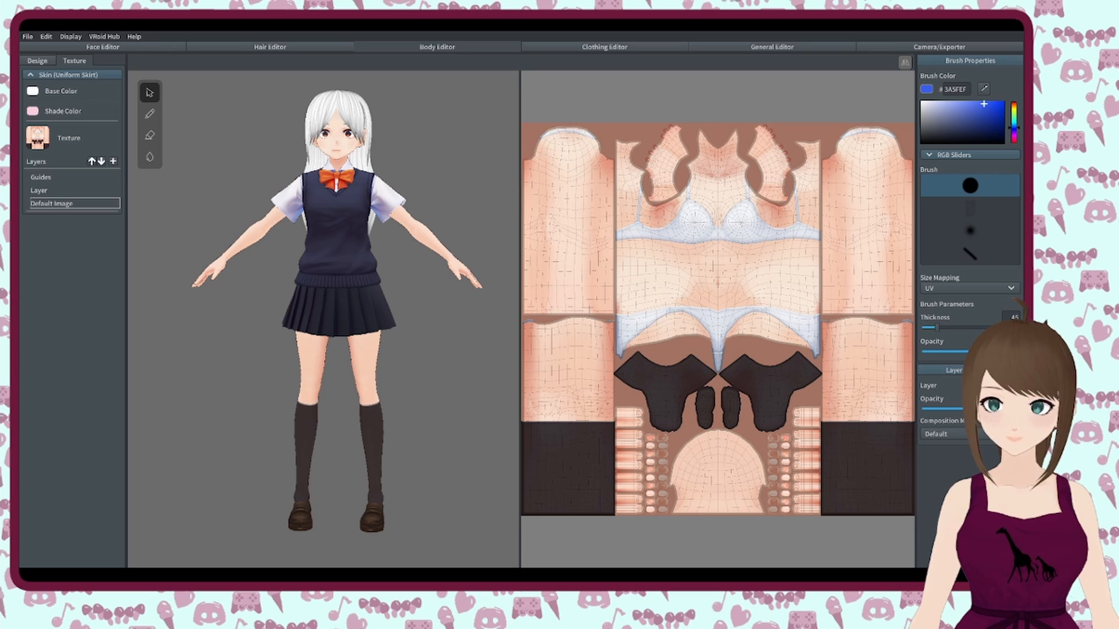
left_click_drag(658, 203, 663, 331)
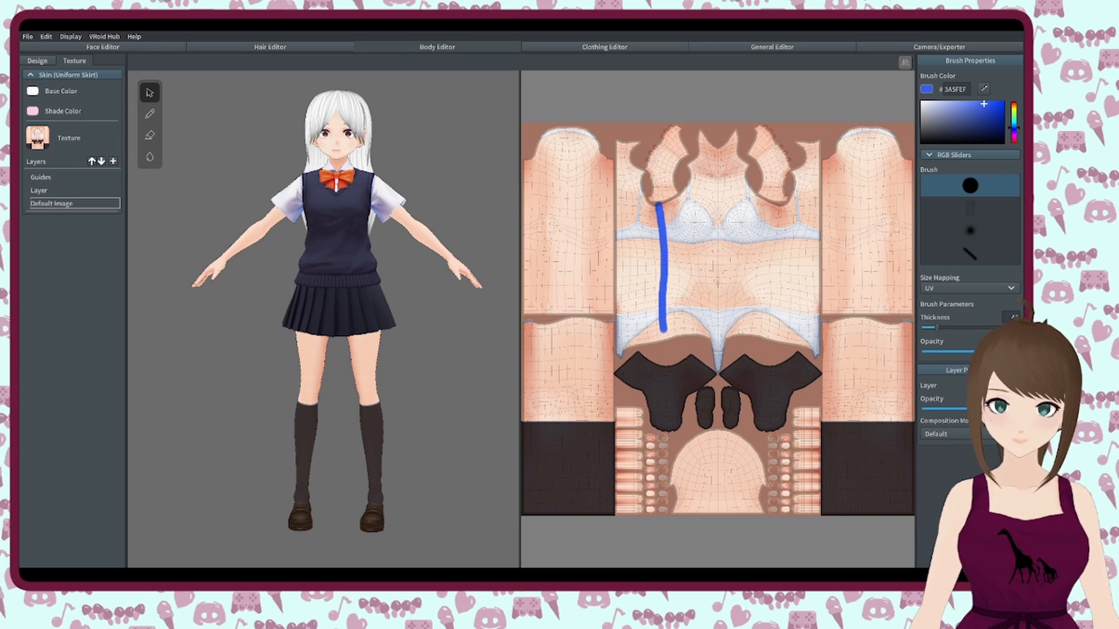
left_click_drag(775, 204, 776, 298)
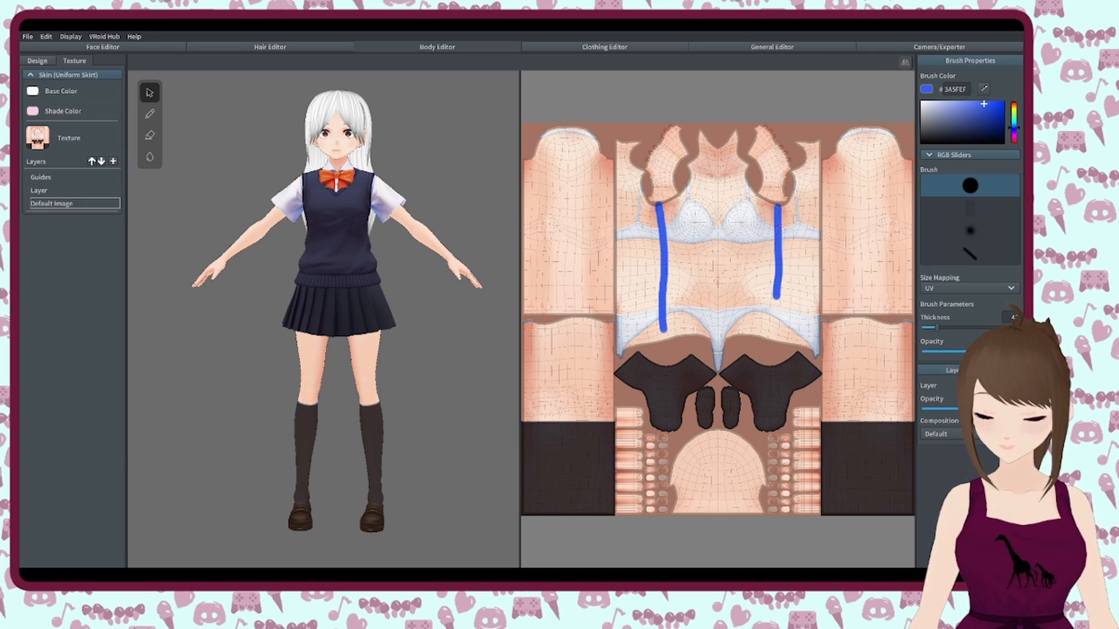
key("ctrl+z")
key("ctrl+z")
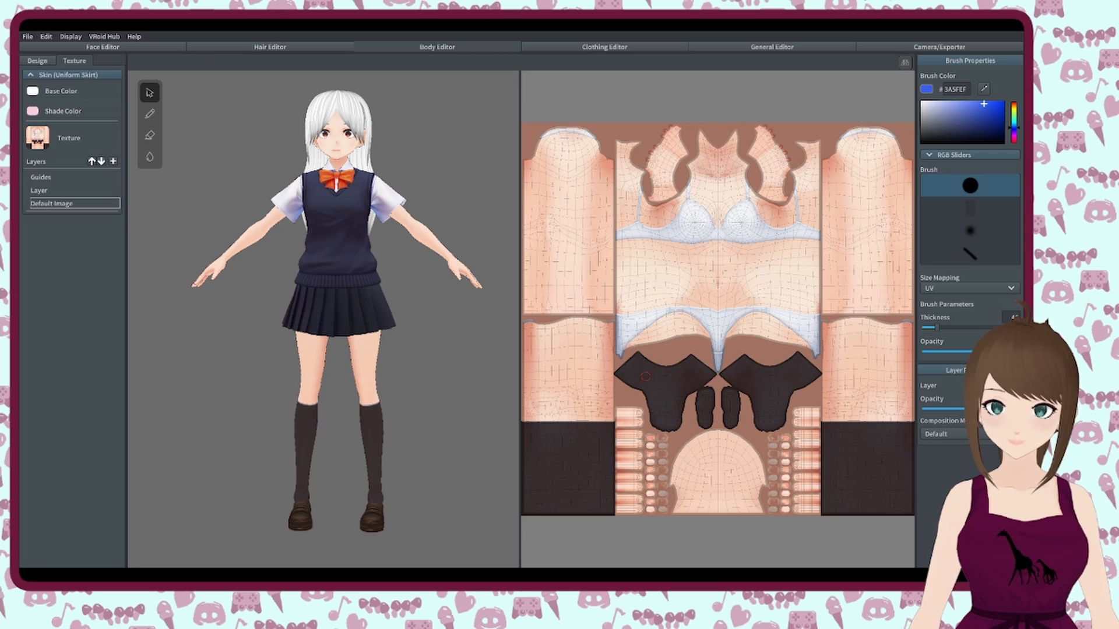
- Try blue strokes across both socked feet and on the round scalp area of the skin texture, and undo them
left_click_drag(642, 370, 690, 380)
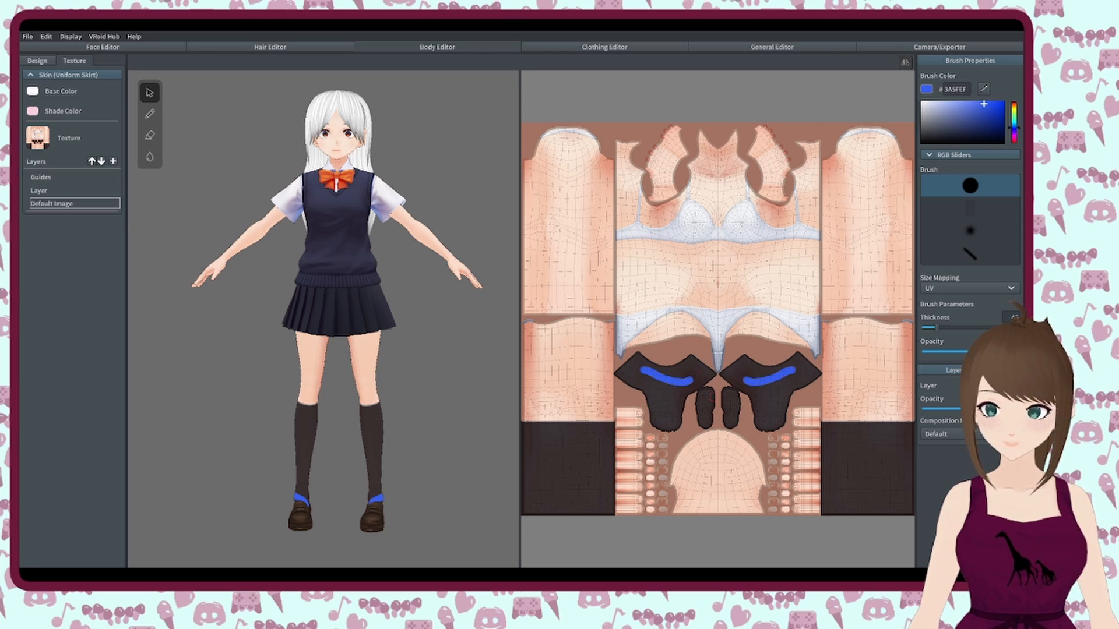
key("ctrl+z")
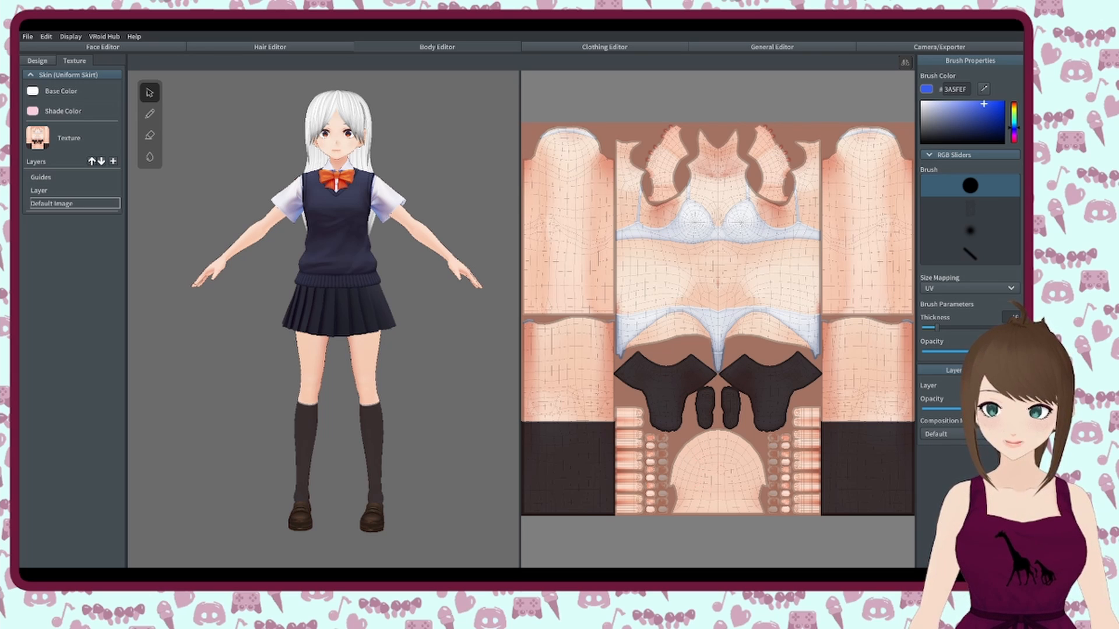
mouse_move(729, 487)
left_mouse_down()
mouse_move(729, 467)
mouse_move(707, 487)
left_mouse_up()
key("ctrl+z")
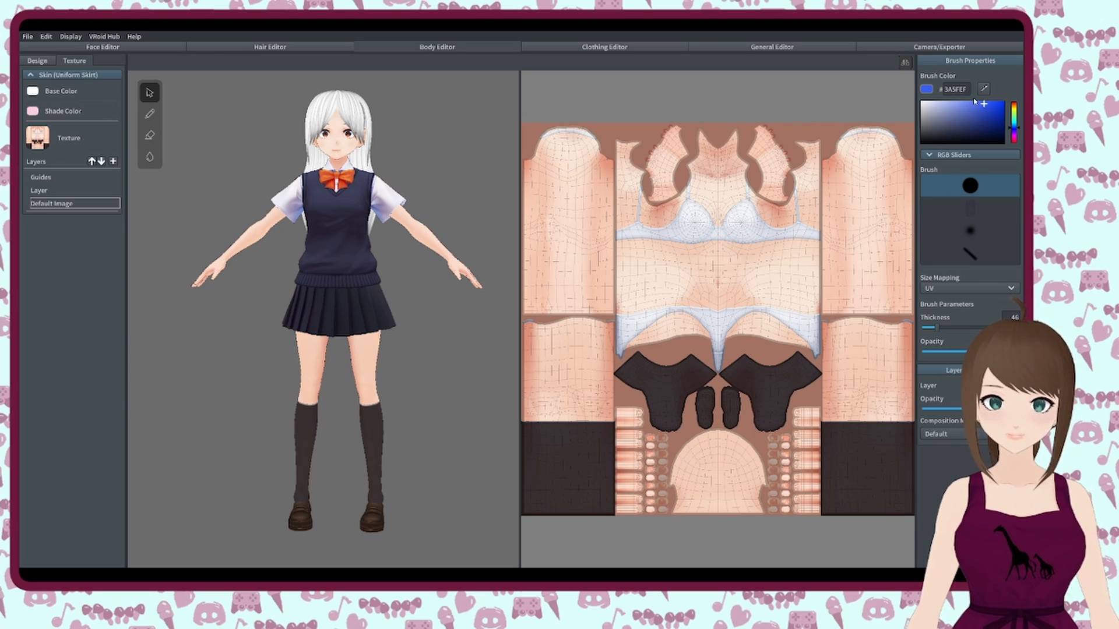
- Paint the round scalp area of the skin texture white FFFFFF with a brush thickness of 114
left_click_drag(924, 102, 909, 97)
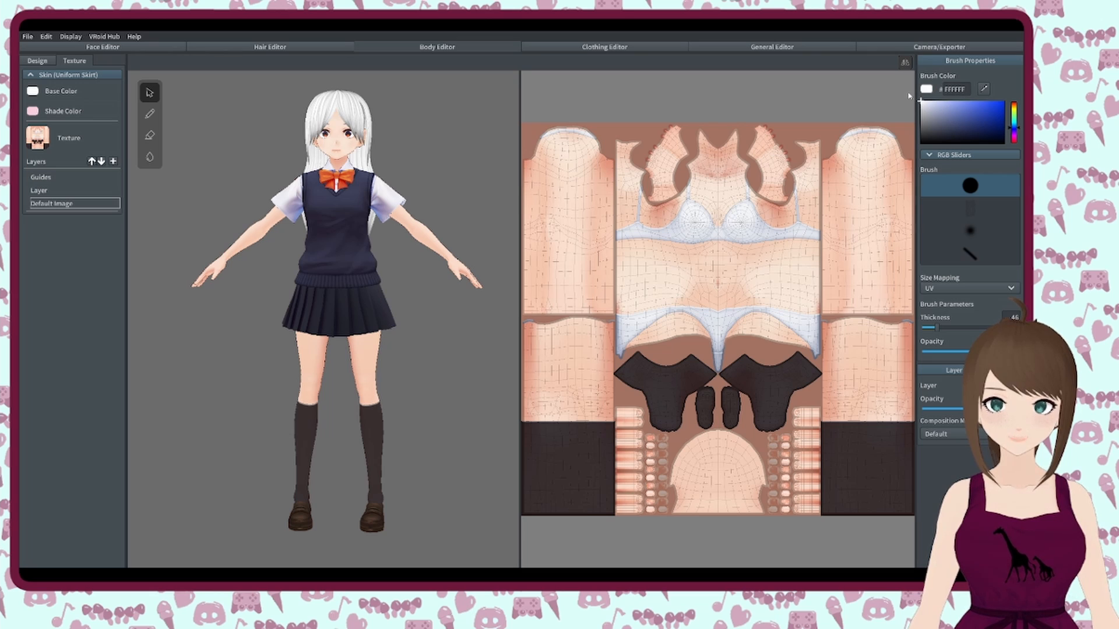
left_click_drag(936, 328, 958, 328)
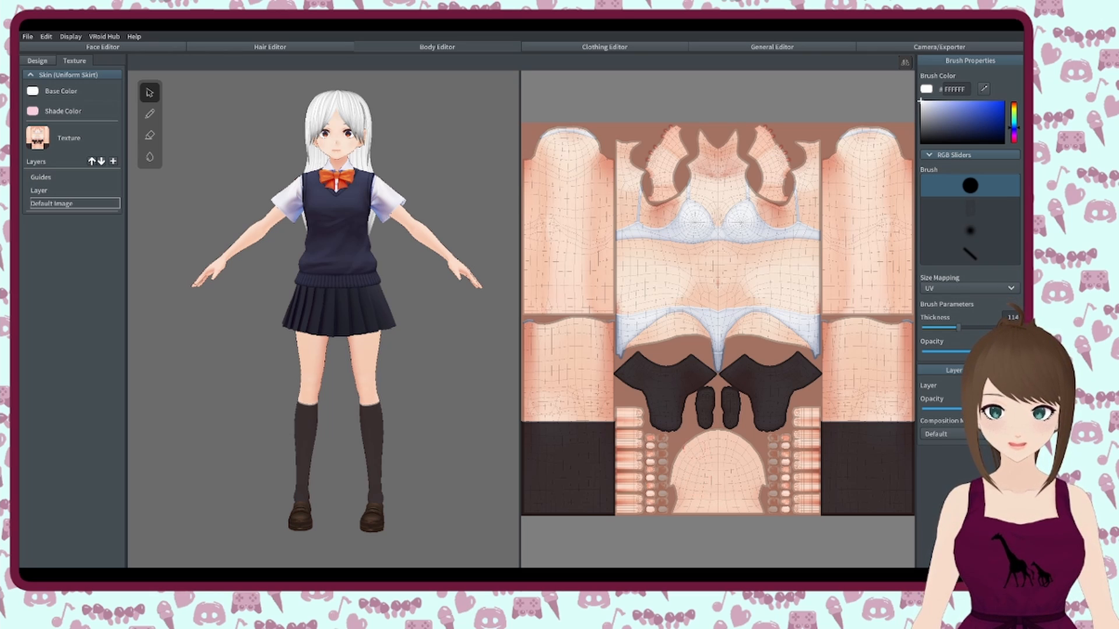
mouse_move(696, 438)
left_mouse_down()
mouse_move(685, 483)
mouse_move(676, 469)
mouse_move(678, 510)
mouse_move(694, 495)
mouse_move(706, 431)
mouse_move(695, 482)
left_mouse_up()
mouse_move(256, 213)
right_mouse_down()
mouse_move(449, 251)
mouse_move(275, 216)
right_mouse_up()
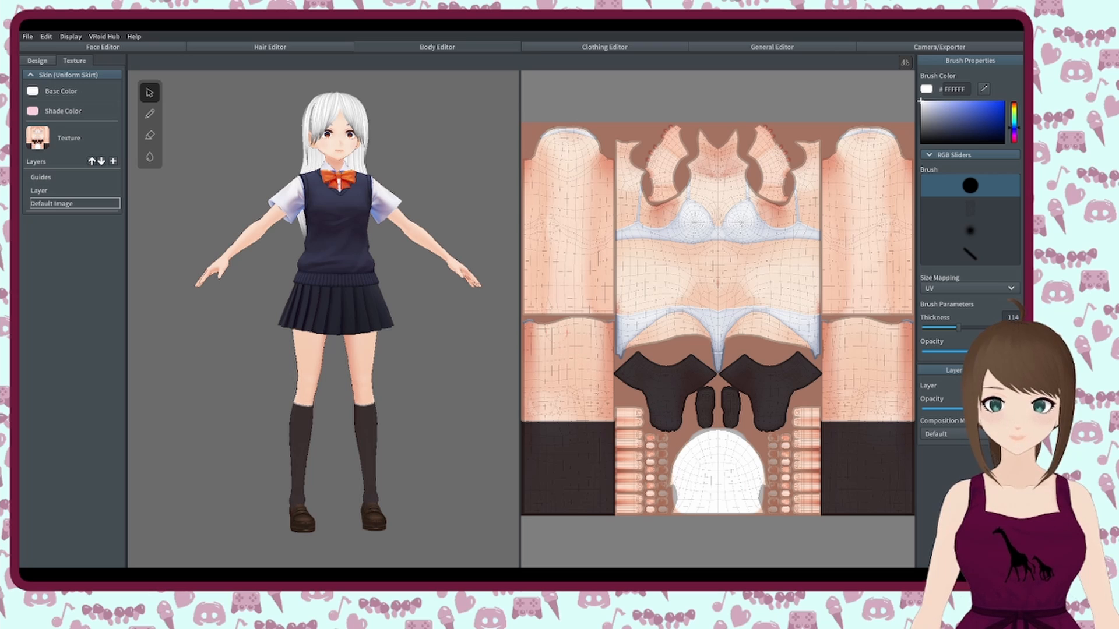
- Try white stripes down both legs and white dots on the knees of the skin texture, and undo them
left_click_drag(557, 332, 571, 515)
mouse_move(369, 496)
right_mouse_down()
mouse_move(301, 488)
mouse_move(523, 442)
right_mouse_up()
left_click(597, 400)
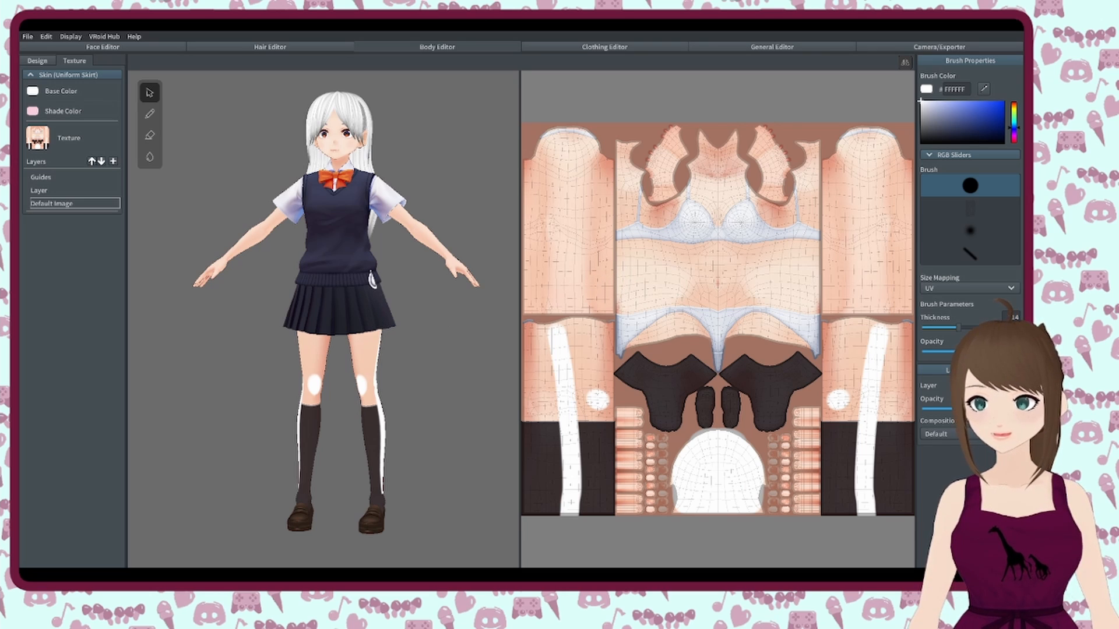
key("ctrl+z")
key("ctrl+z")
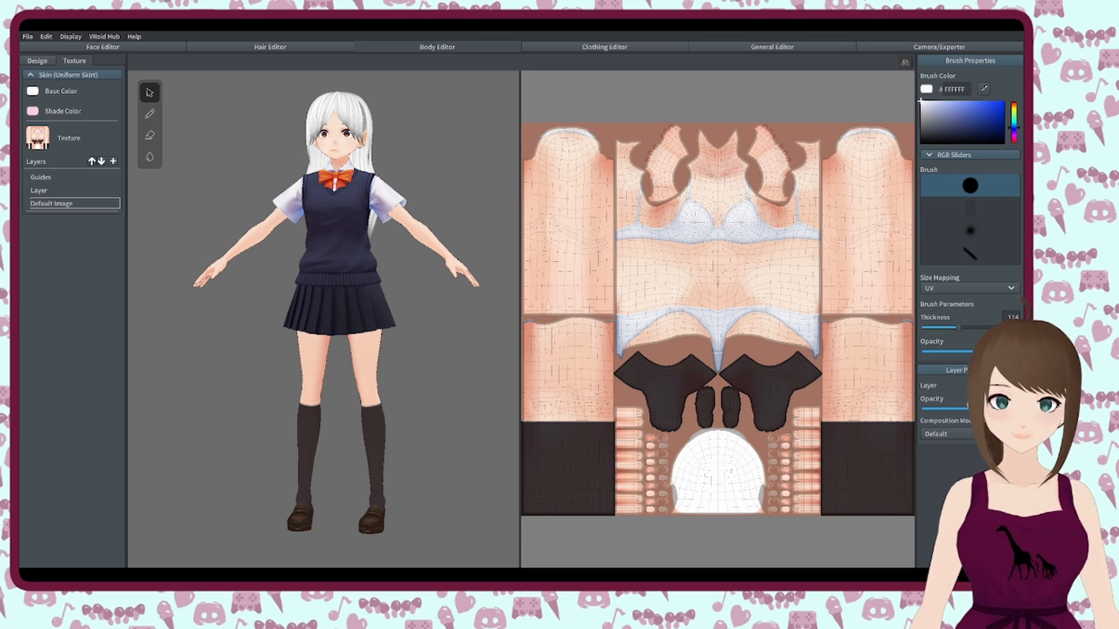
mouse_move(558, 337)
left_mouse_down()
mouse_move(531, 369)
mouse_move(571, 414)
left_mouse_up()
key("ctrl+z")
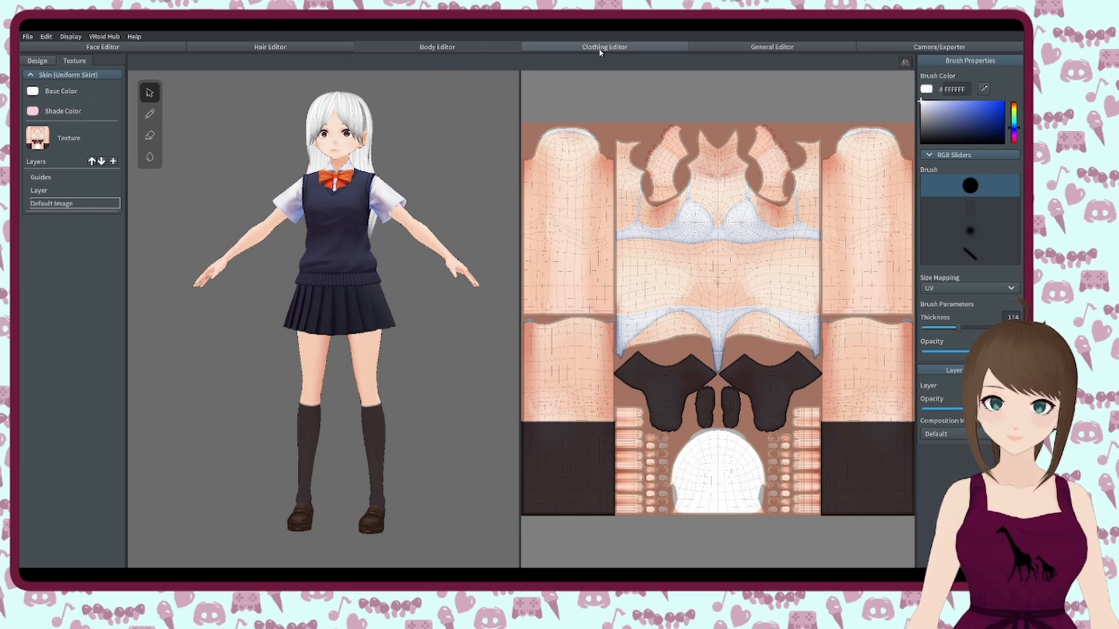
- Select the paint layer named Layer and set the brush to light blue 9FB3FF with a thickness of 12 for painting the upper arm
left_click(66, 193)
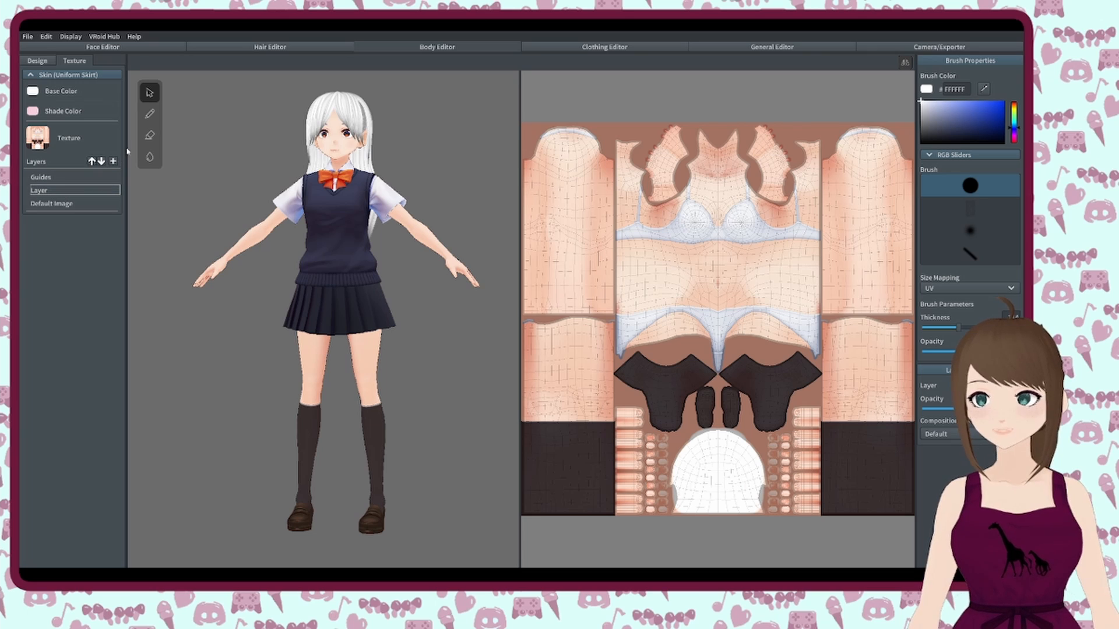
left_click(150, 114)
left_click_drag(933, 105, 953, 102)
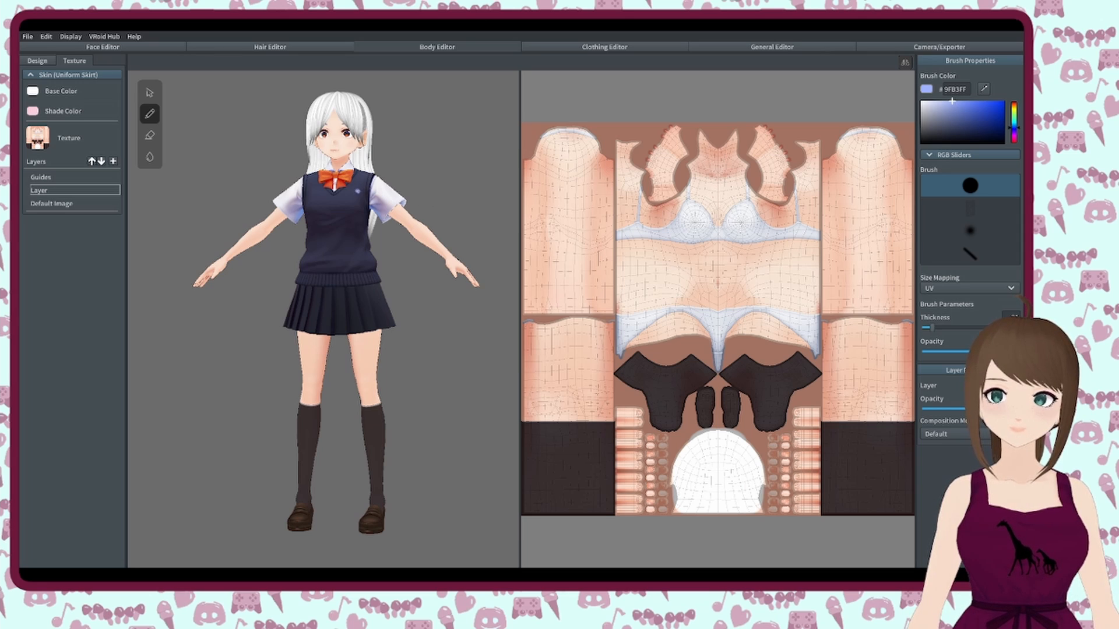
middle_click_drag(357, 191, 369, 224)
right_click_drag(353, 260, 362, 264)
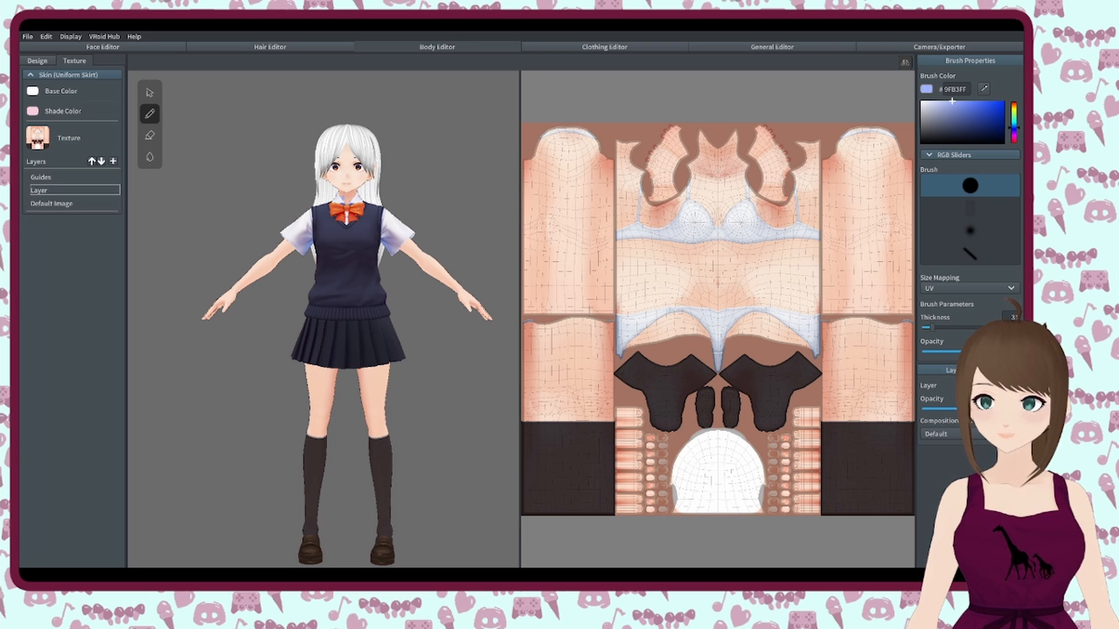
middle_click_drag(262, 260, 259, 327)
right_click_drag(259, 327, 333, 332)
scroll(333, 332, "up", 1)
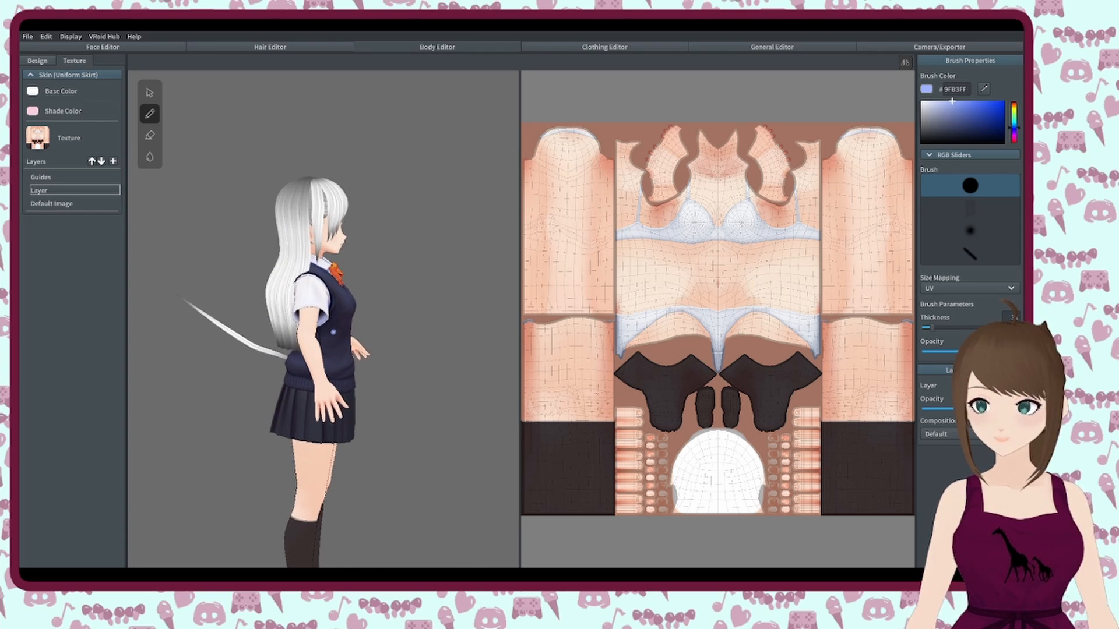
scroll(333, 332, "up", 6)
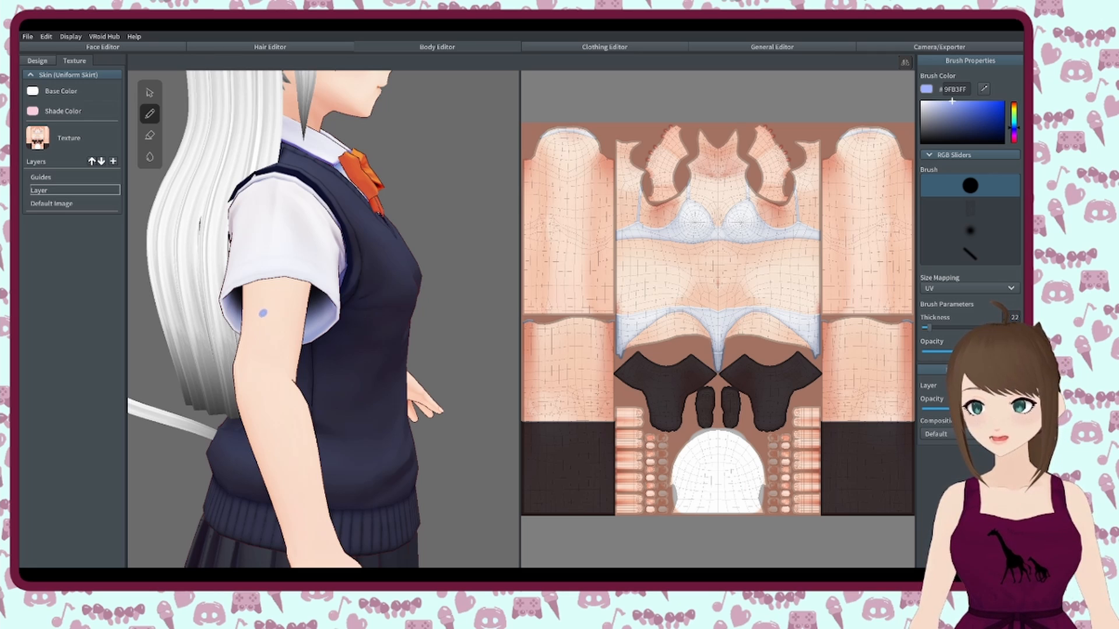
scroll(263, 312, "up", 3)
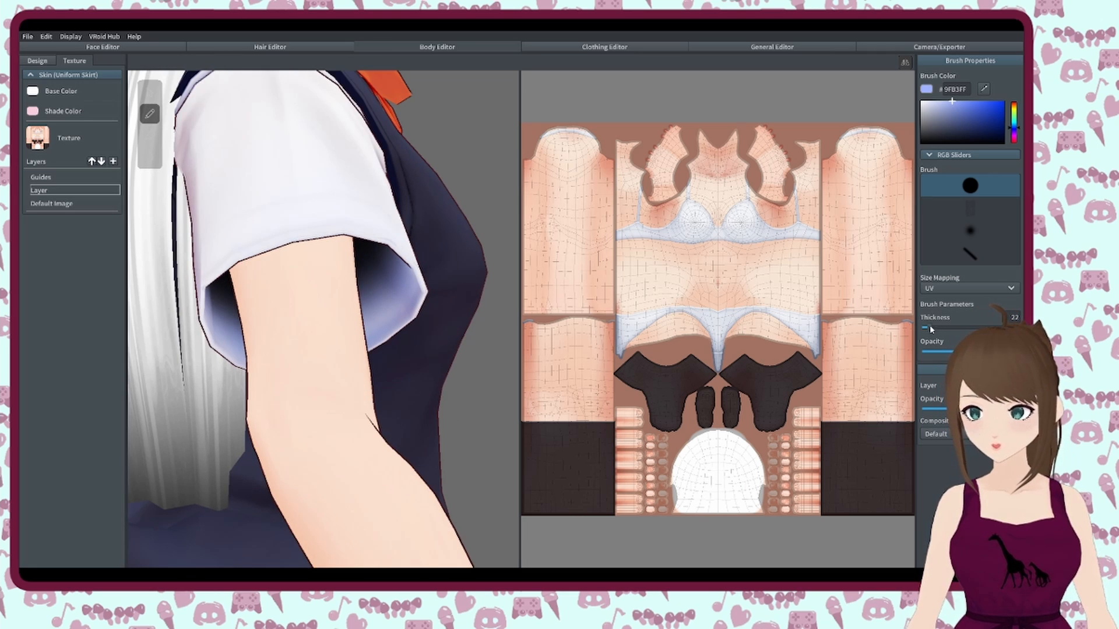
left_click_drag(930, 330, 928, 331)
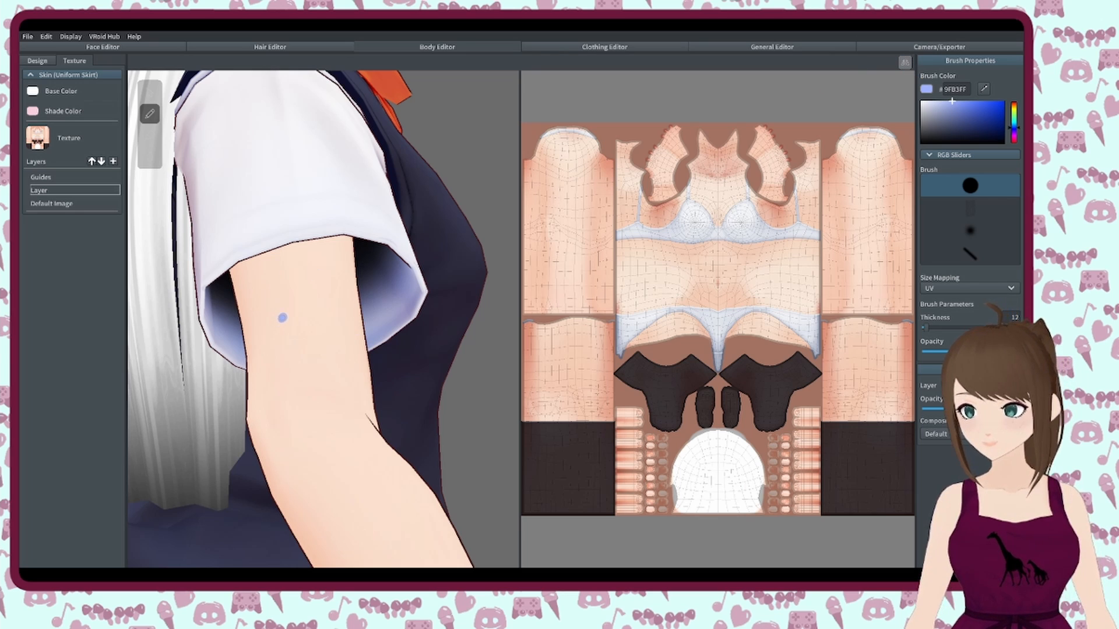
- Paint a small light blue butterfly tattoo on the model's upper arm just below the sleeve, redoing its misdrawn wing
mouse_move(282, 317)
left_mouse_down()
mouse_move(269, 309)
mouse_move(258, 325)
mouse_move(276, 332)
mouse_move(265, 354)
mouse_move(292, 348)
left_mouse_up()
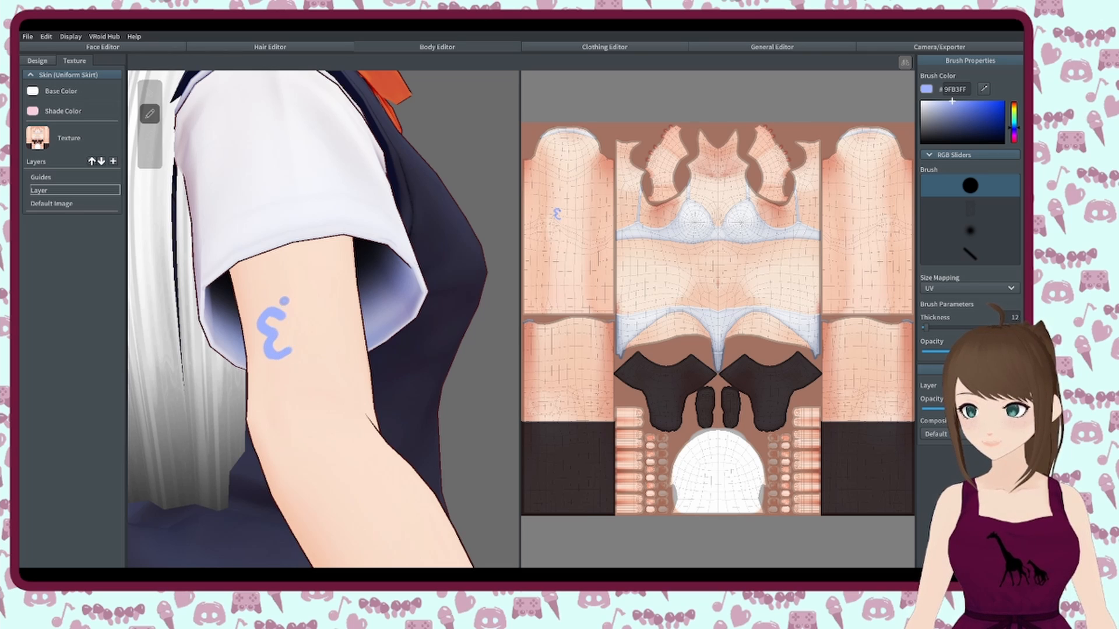
left_click_drag(280, 289, 301, 357)
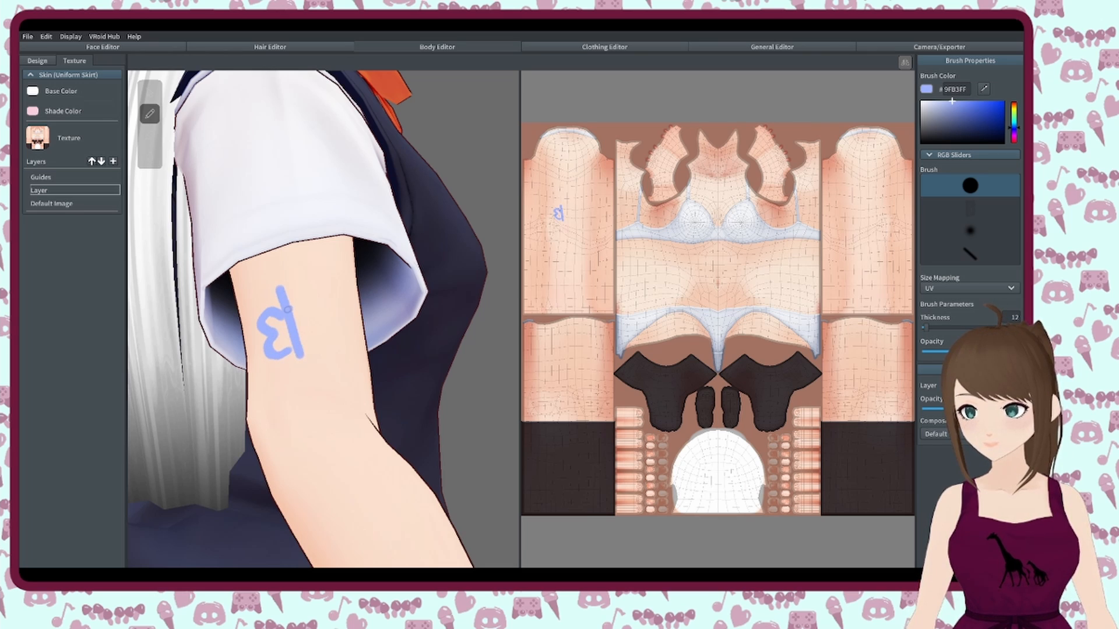
mouse_move(286, 307)
left_mouse_down()
mouse_move(315, 313)
mouse_move(294, 329)
mouse_move(322, 322)
mouse_move(319, 343)
mouse_move(288, 343)
left_mouse_up()
left_click(344, 334)
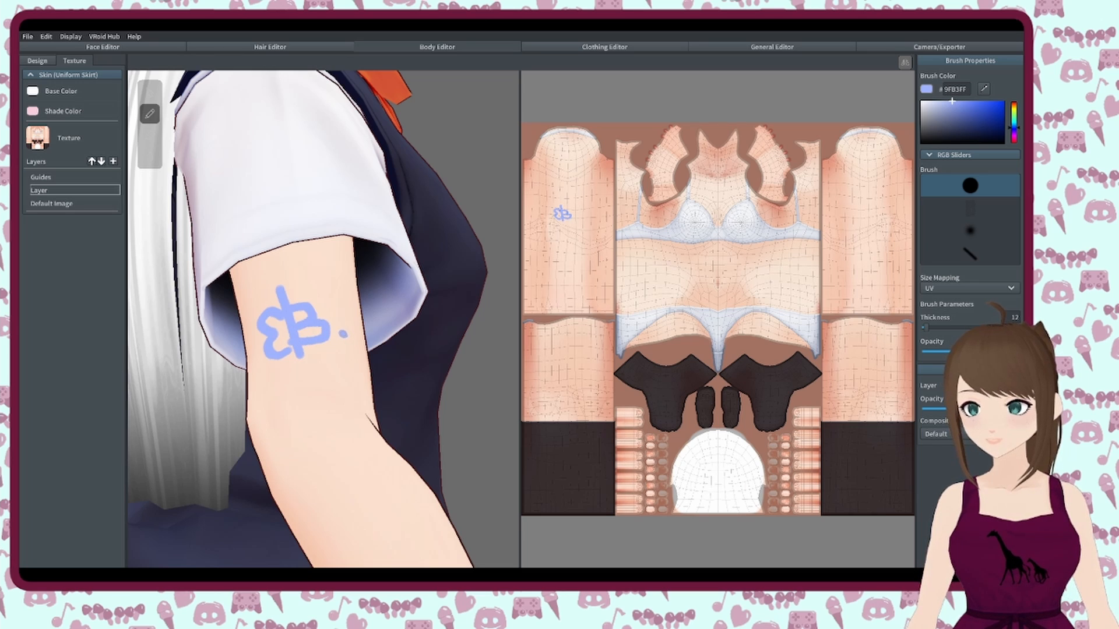
key("ctrl+z")
mouse_move(289, 315)
left_mouse_down()
mouse_move(300, 303)
mouse_move(315, 312)
mouse_move(302, 331)
mouse_move(324, 330)
mouse_move(301, 349)
left_mouse_up()
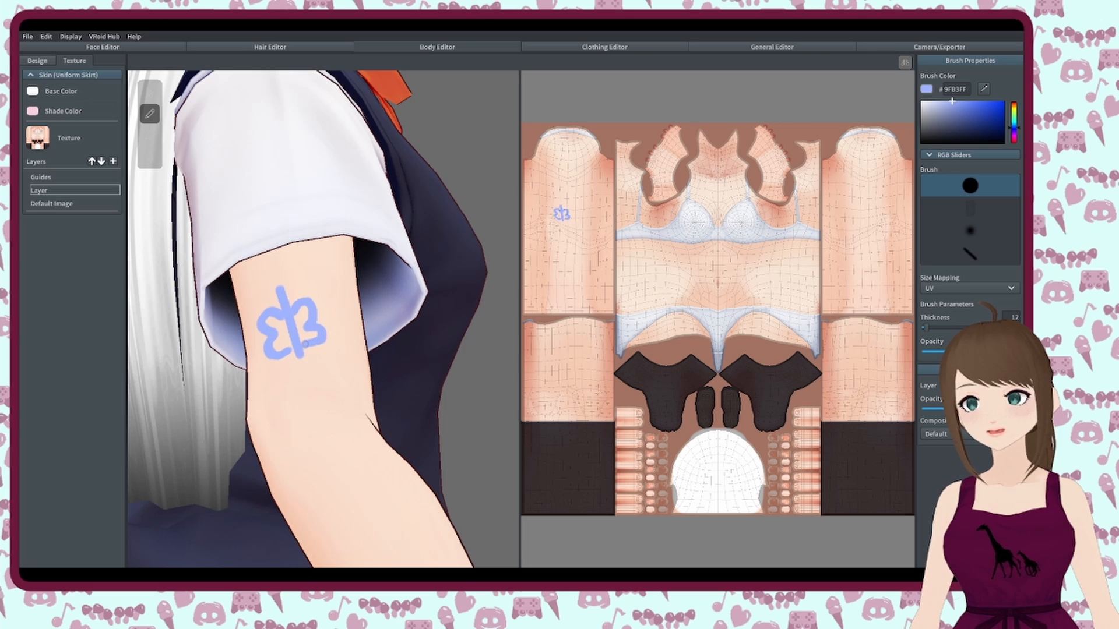
- Examine the import and export options of the painted layer and of the Default Image layer
right_click(58, 194)
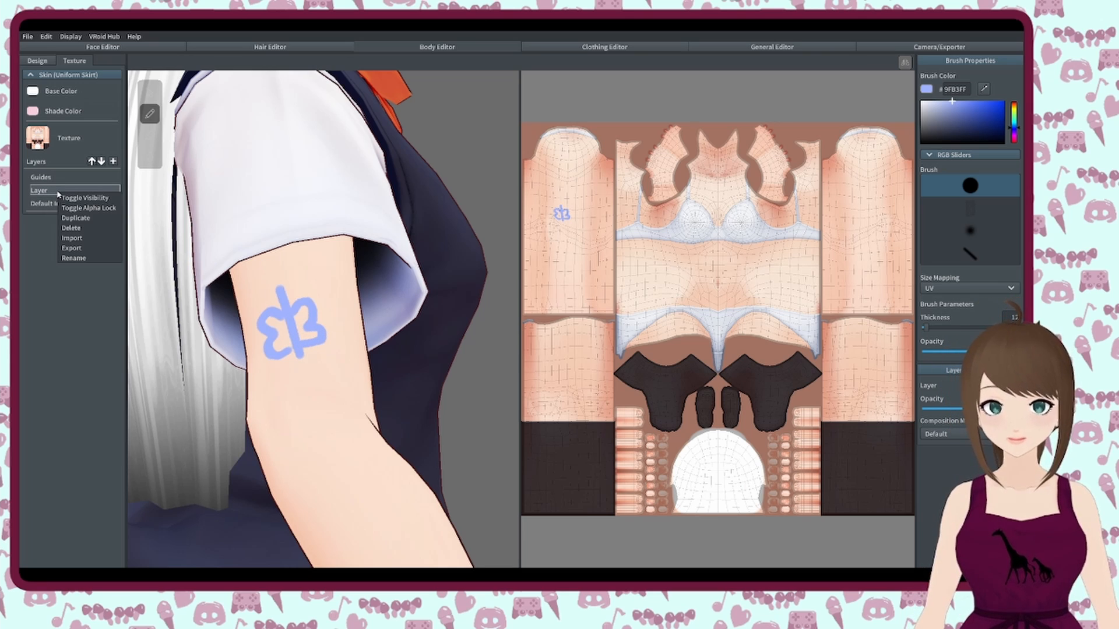
left_click(81, 252)
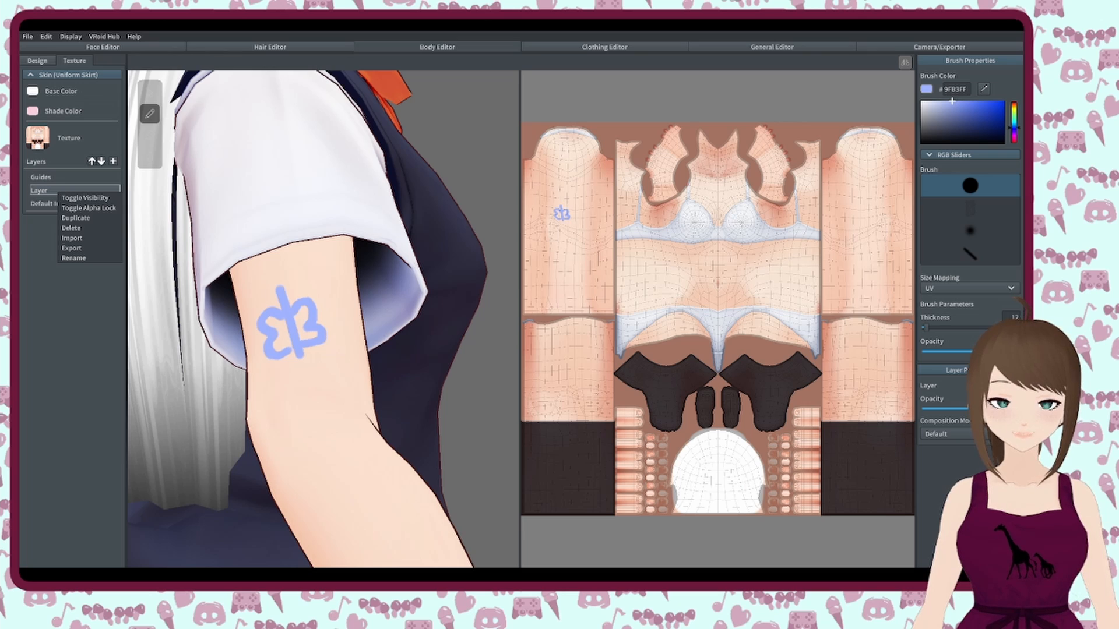
left_click(37, 317)
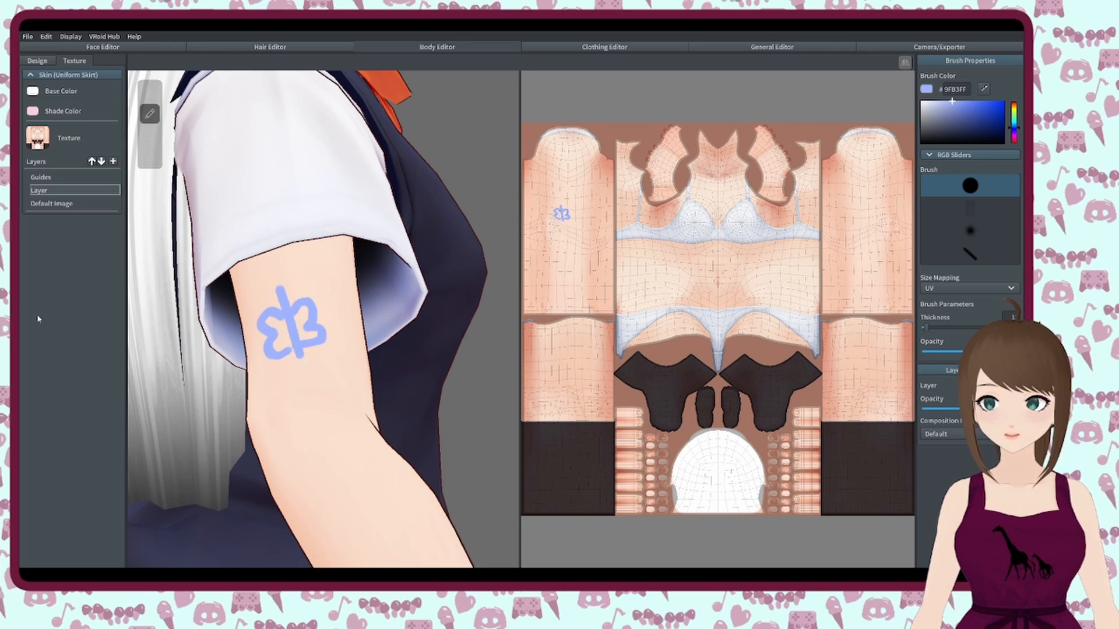
left_click(64, 204)
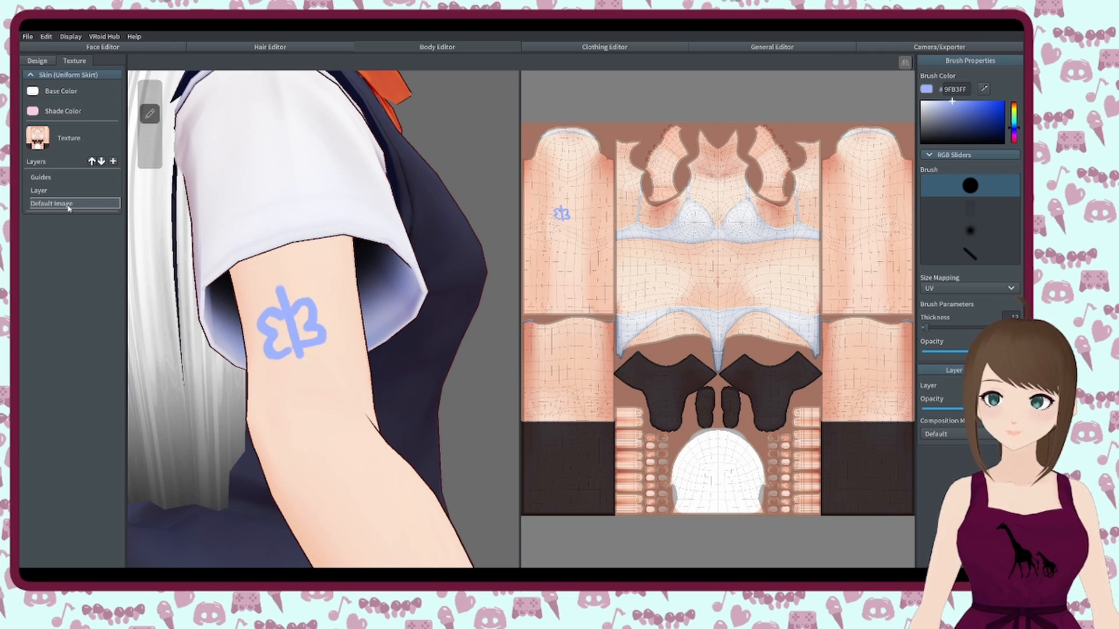
left_click(45, 191)
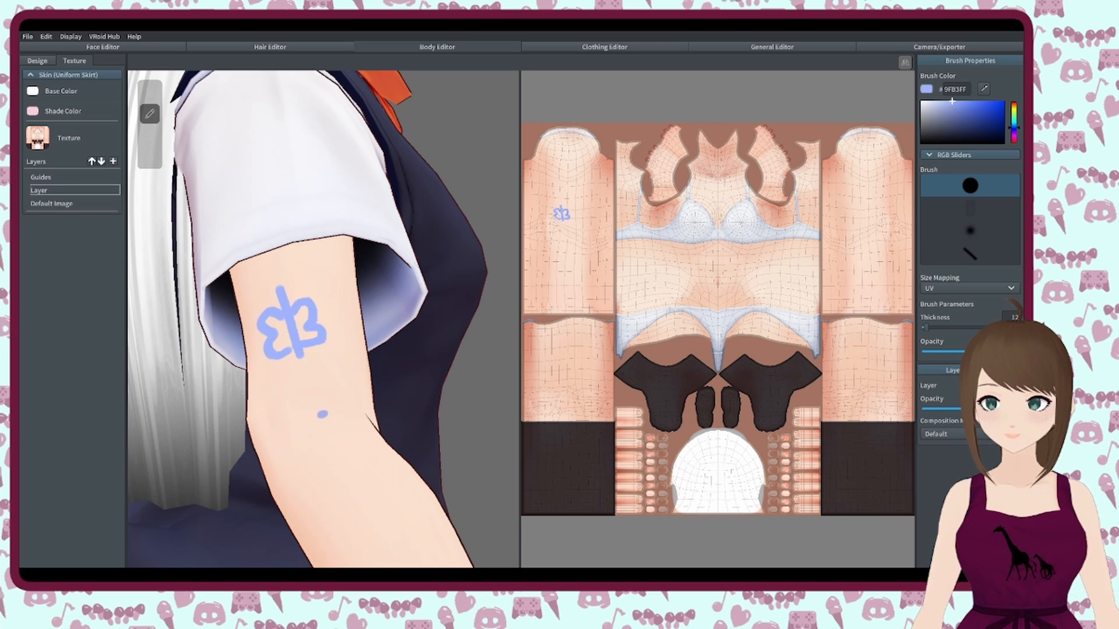
scroll(322, 414, "down", 5)
right_click_drag(322, 414, 196, 401)
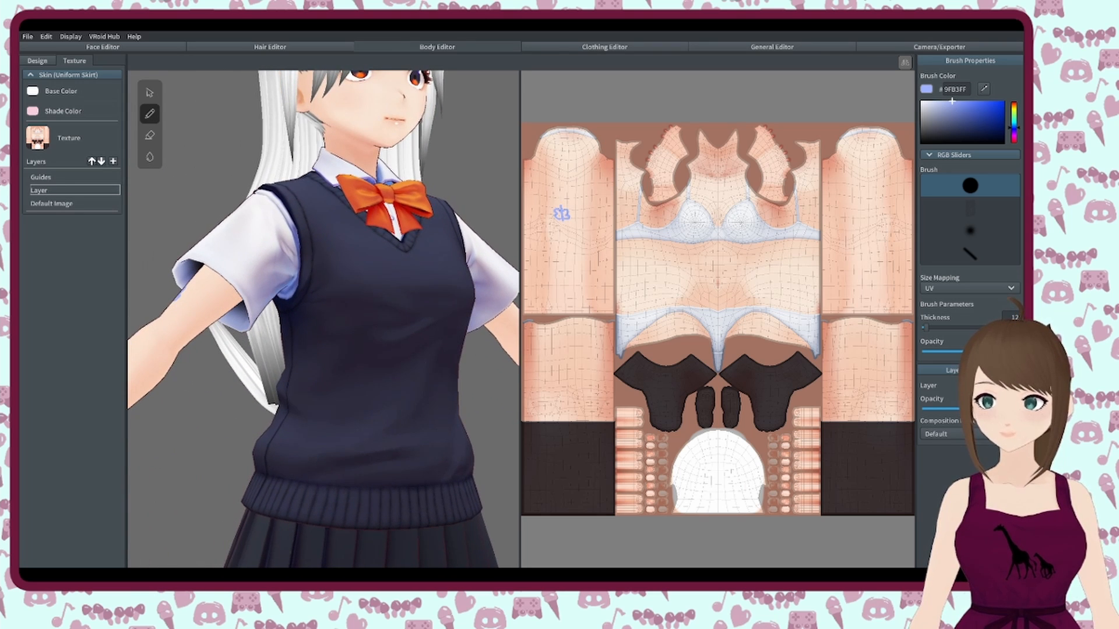
right_click(49, 204)
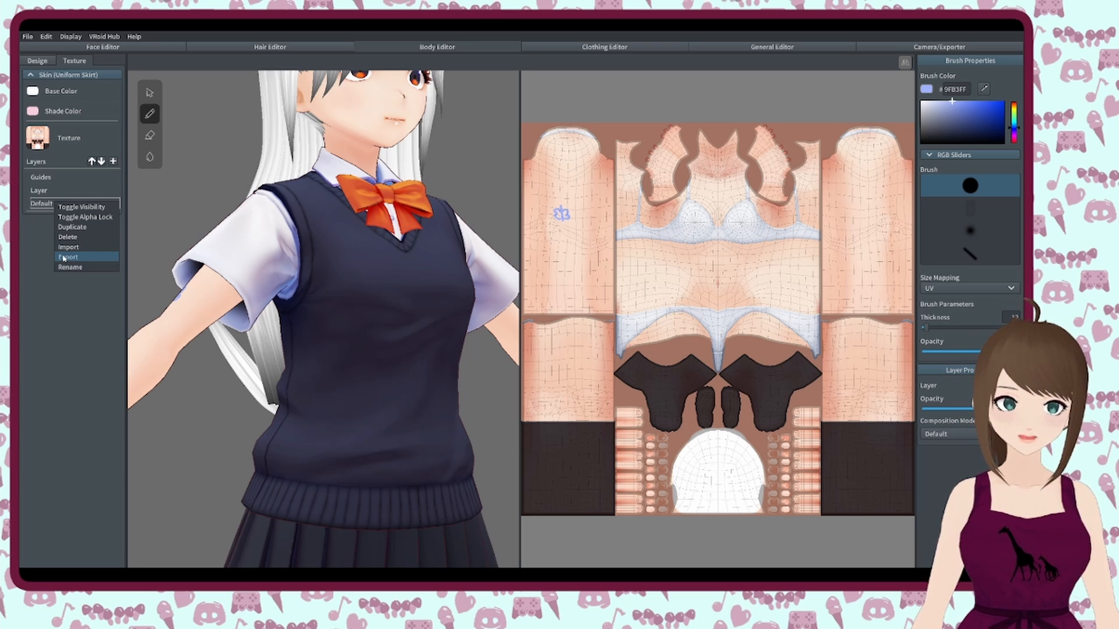
scroll(315, 374, "down", 6)
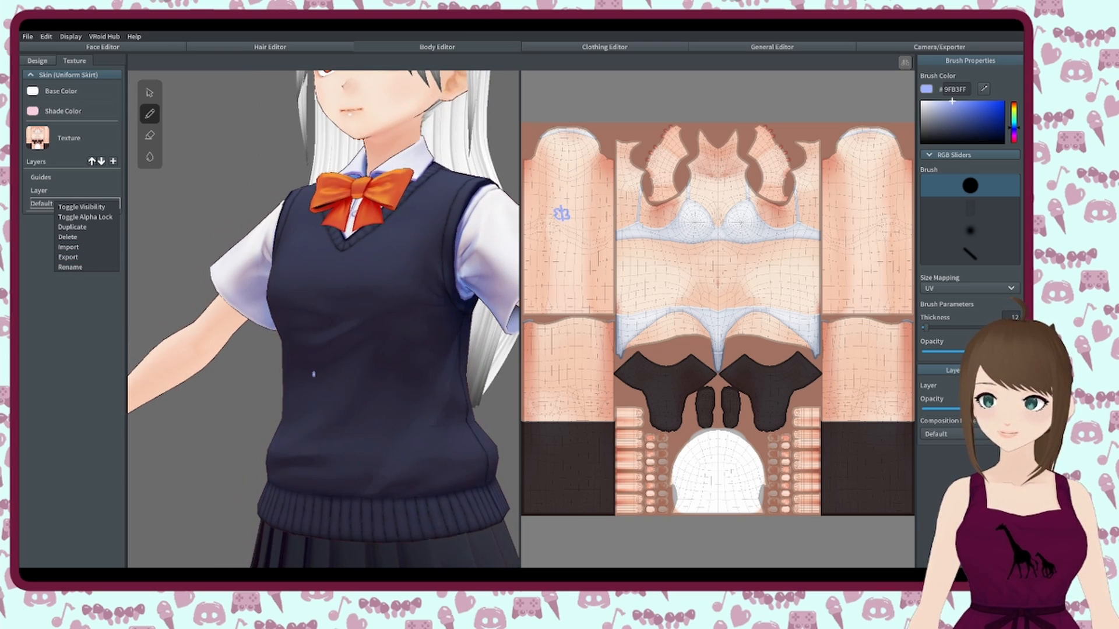
mouse_move(349, 378)
right_mouse_down()
mouse_move(455, 378)
mouse_move(339, 382)
right_mouse_up()
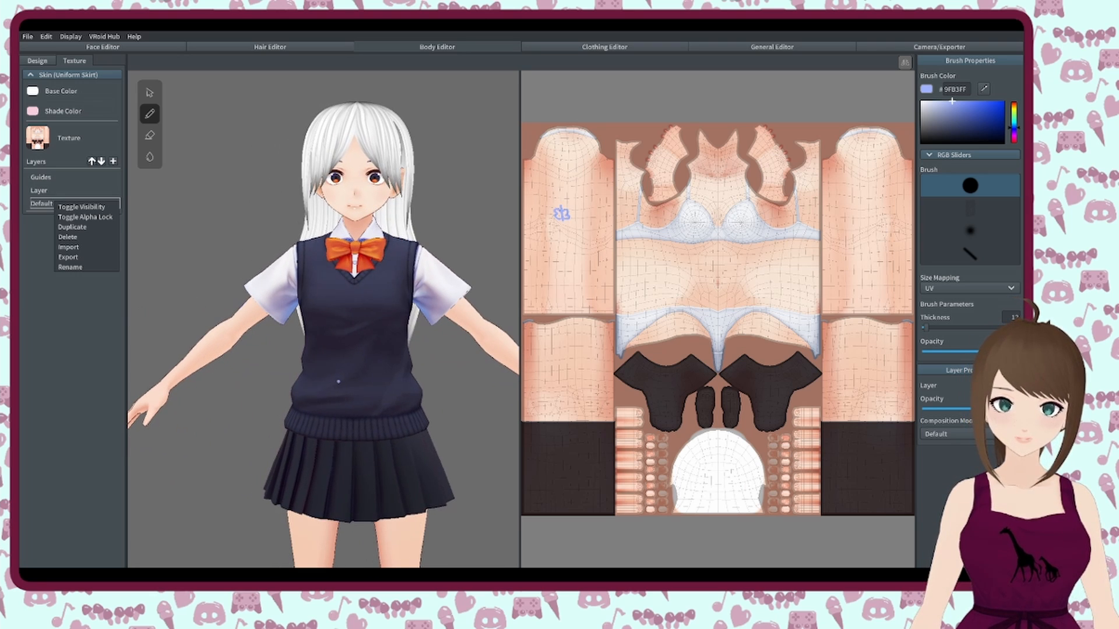
- Open the Clothing Editor and try the Uniform Vest (Long Sleeve) and Dress (Half Sleeve) tops
left_click(603, 50)
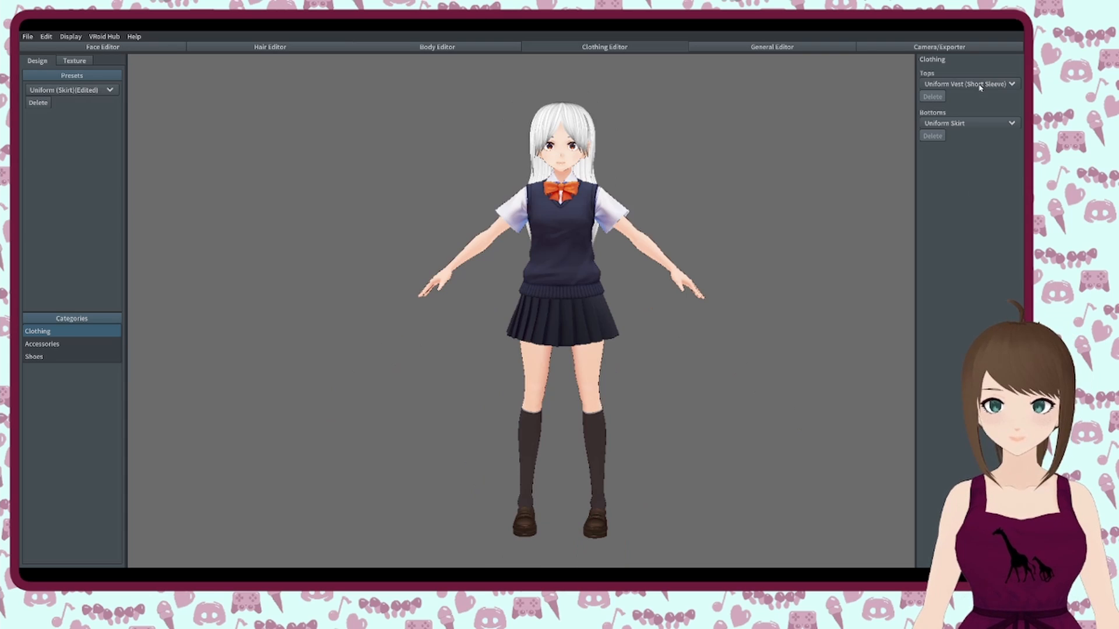
left_click(967, 84)
left_click(971, 118)
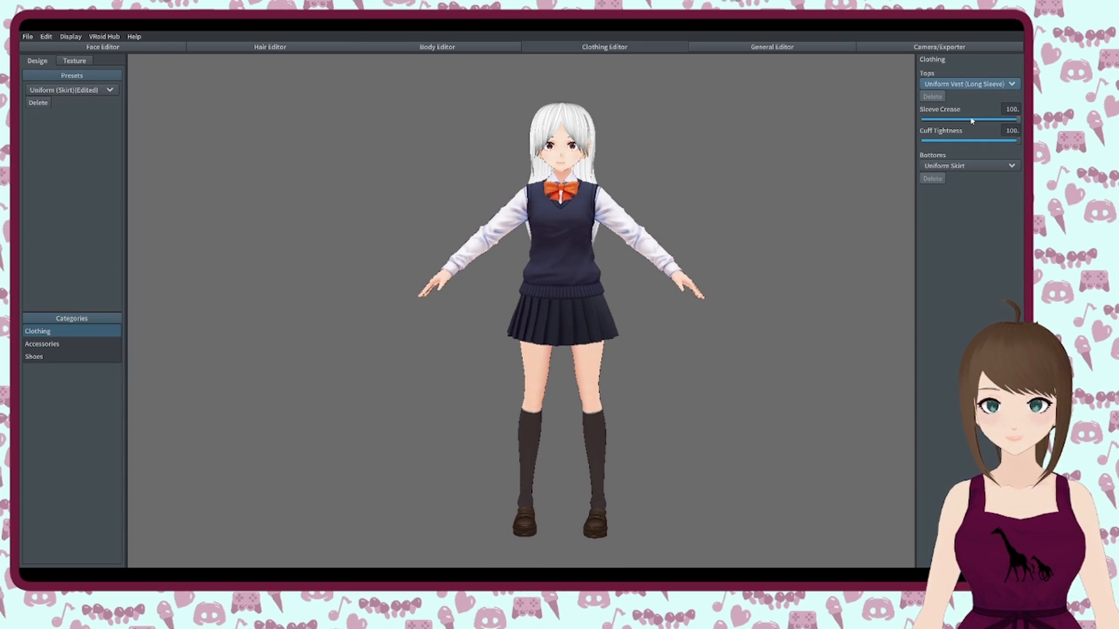
left_click(992, 85)
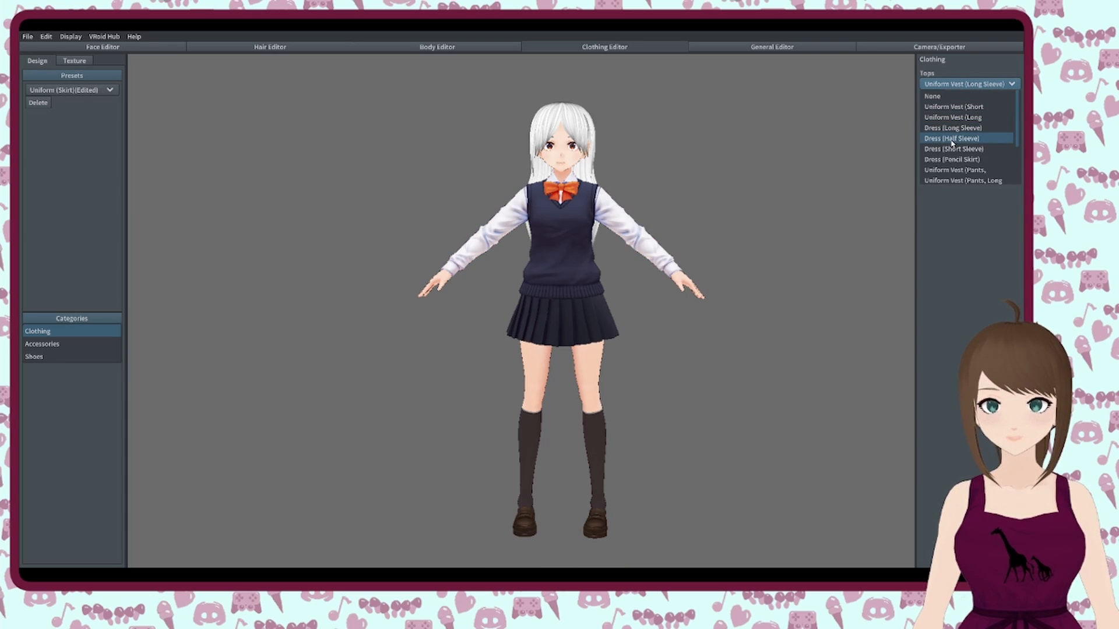
left_click(953, 139)
- Change the top to Dress (Pencil Skirt) and set the bottoms to None
left_click(1004, 85)
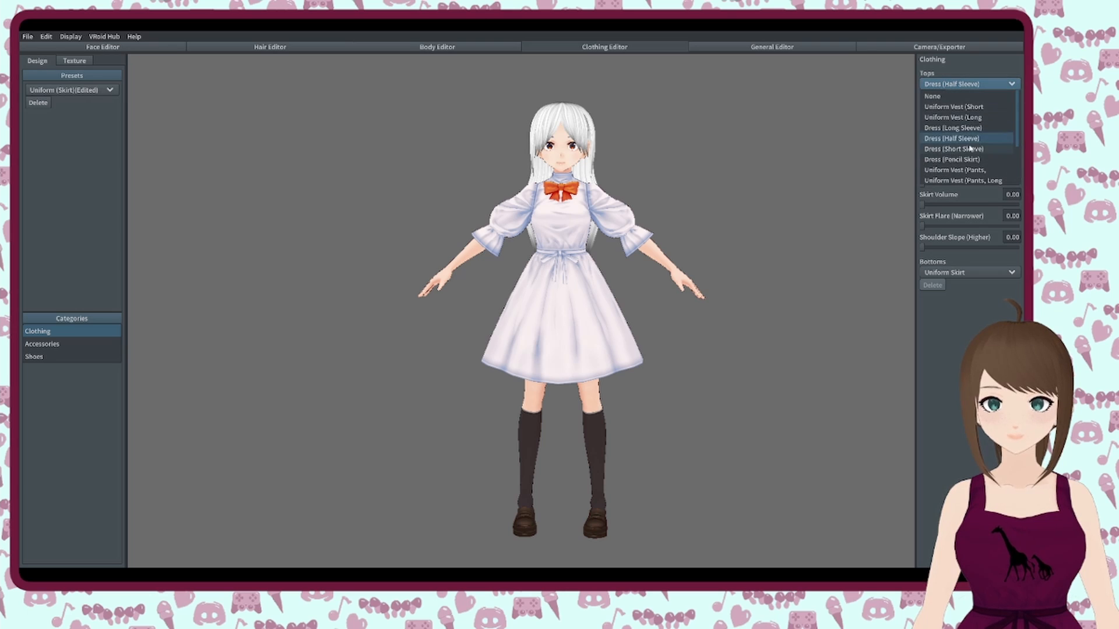
scroll(985, 116, "down", 3)
left_click(982, 97)
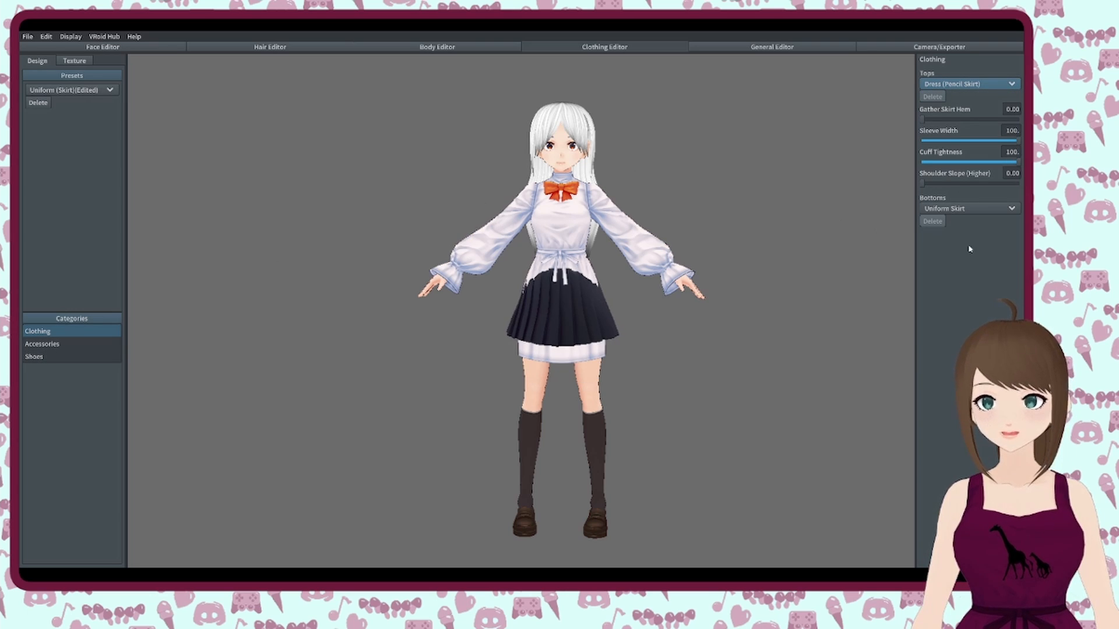
left_click(974, 210)
left_click(968, 222)
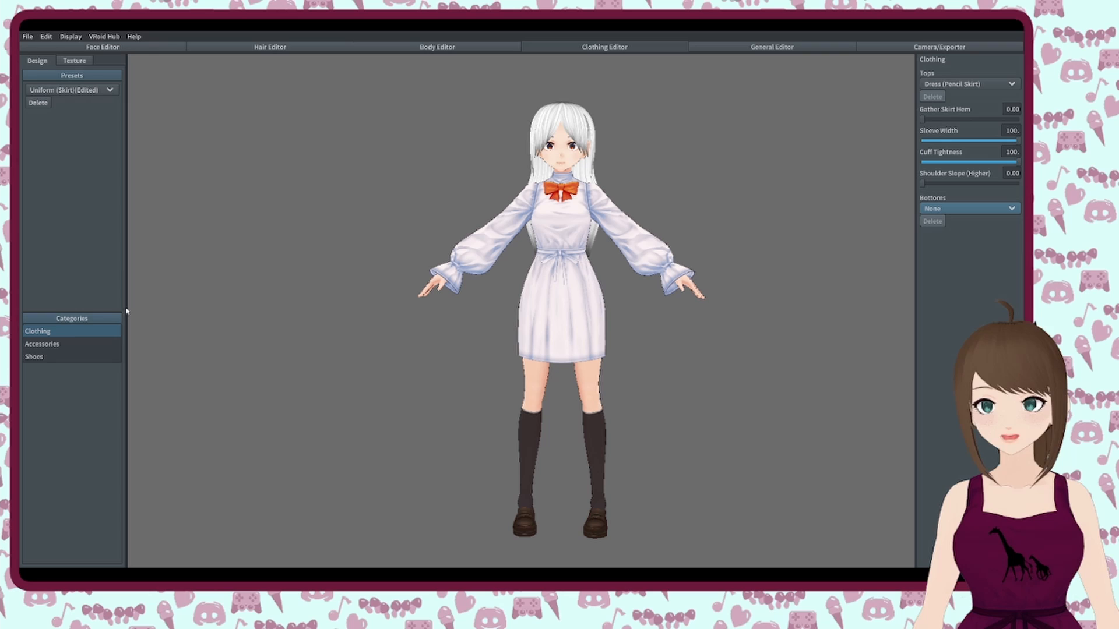
- Remove the ribbon by setting the neck accessory to None
left_click(61, 346)
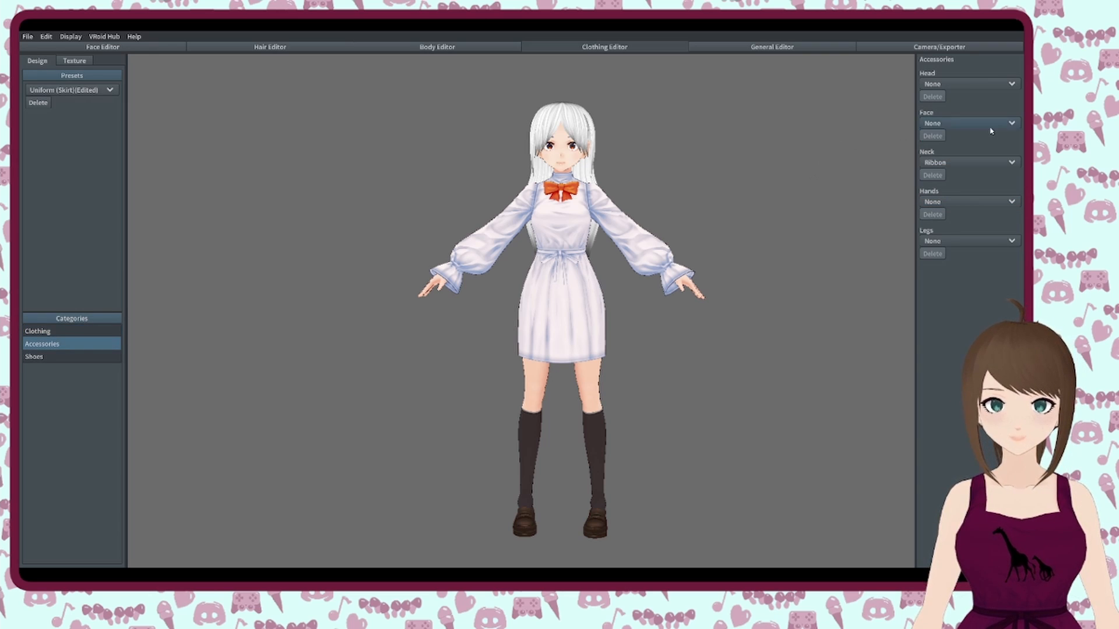
left_click(967, 162)
left_click(952, 176)
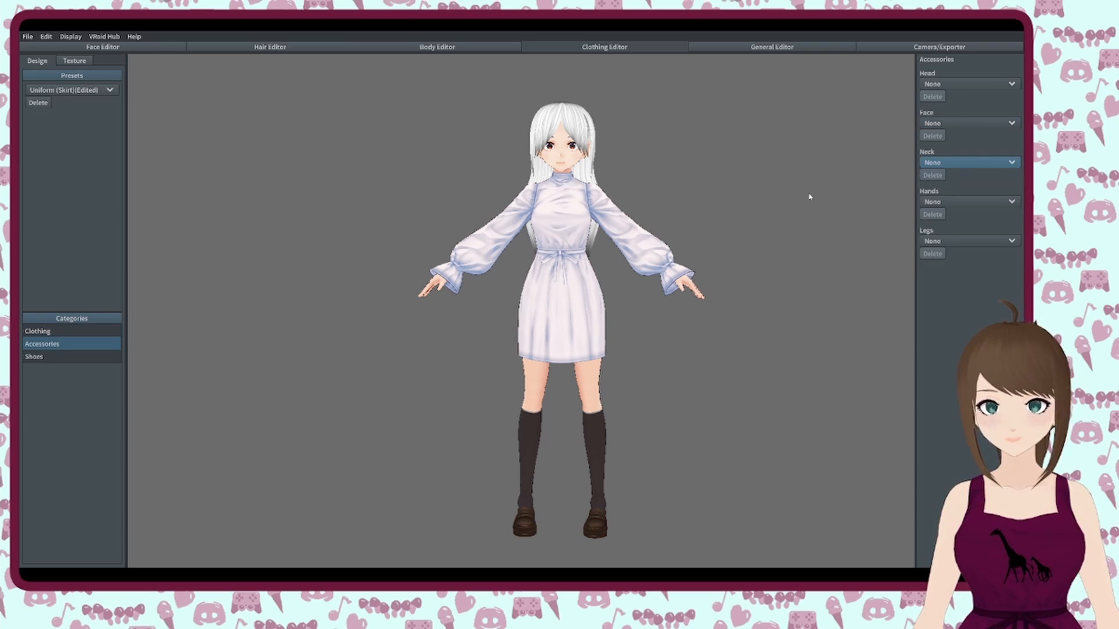
- Return to the clothing category and change the top to Long Coat (High Neck)
left_click(51, 333)
left_click(985, 84)
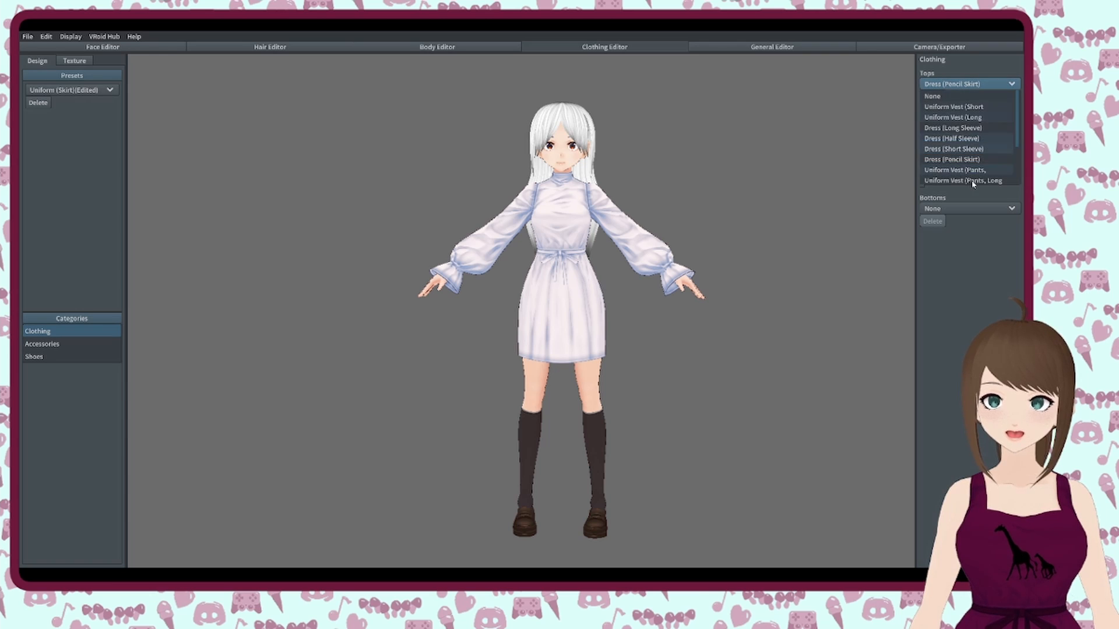
left_click(967, 159)
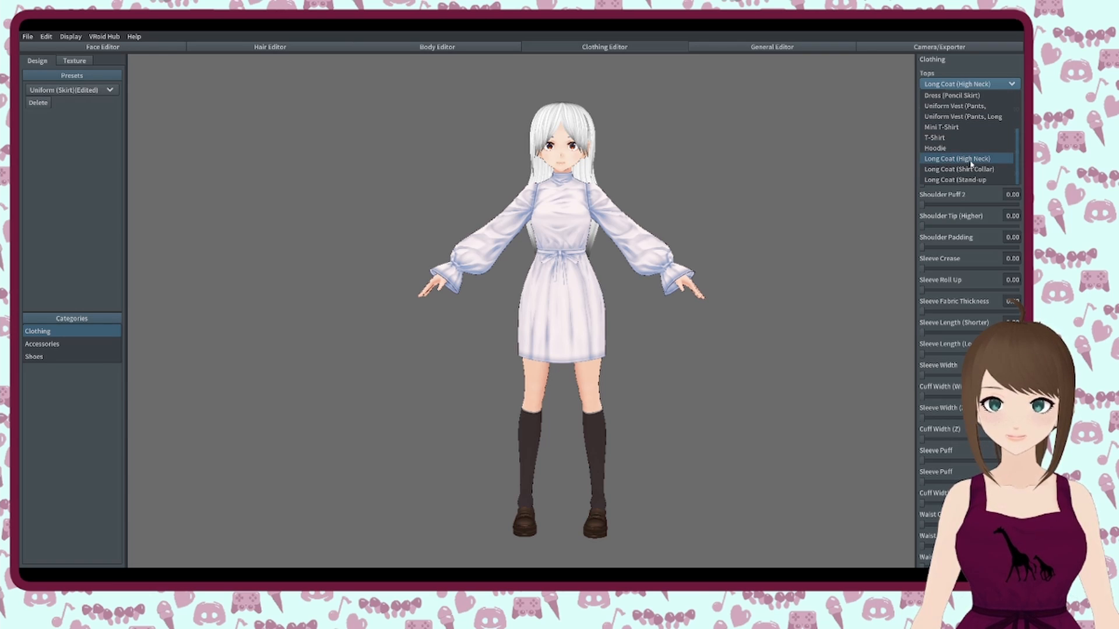
left_click_drag(534, 284, 557, 282)
right_click_drag(557, 283, 539, 210)
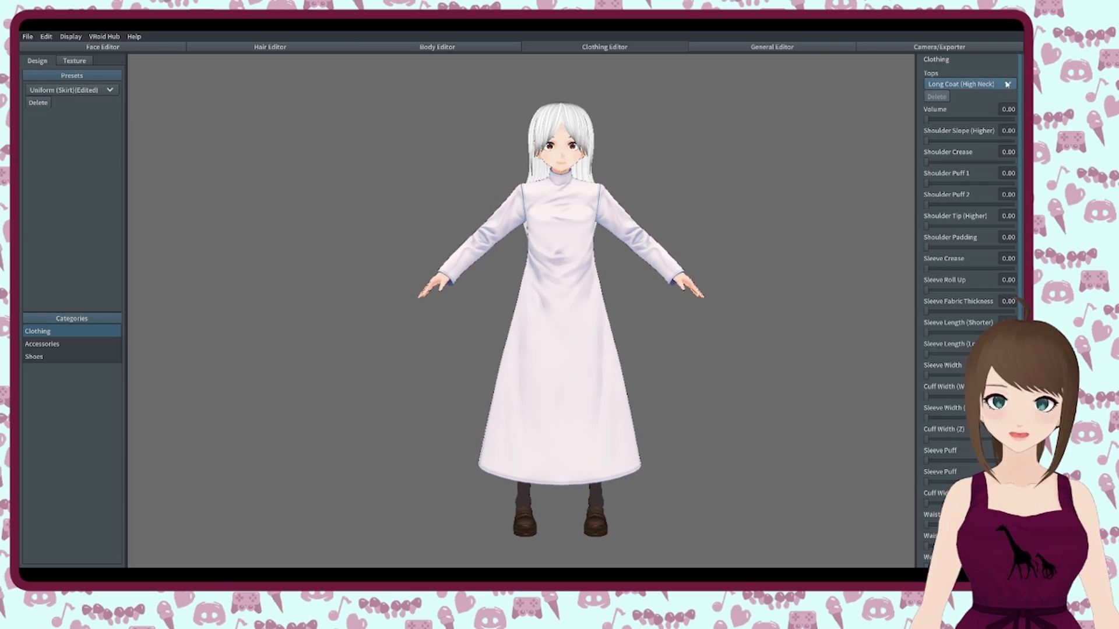
- Switch the top to Long Coat (Shirt Collar) and view the coat more closely
left_click(1008, 82)
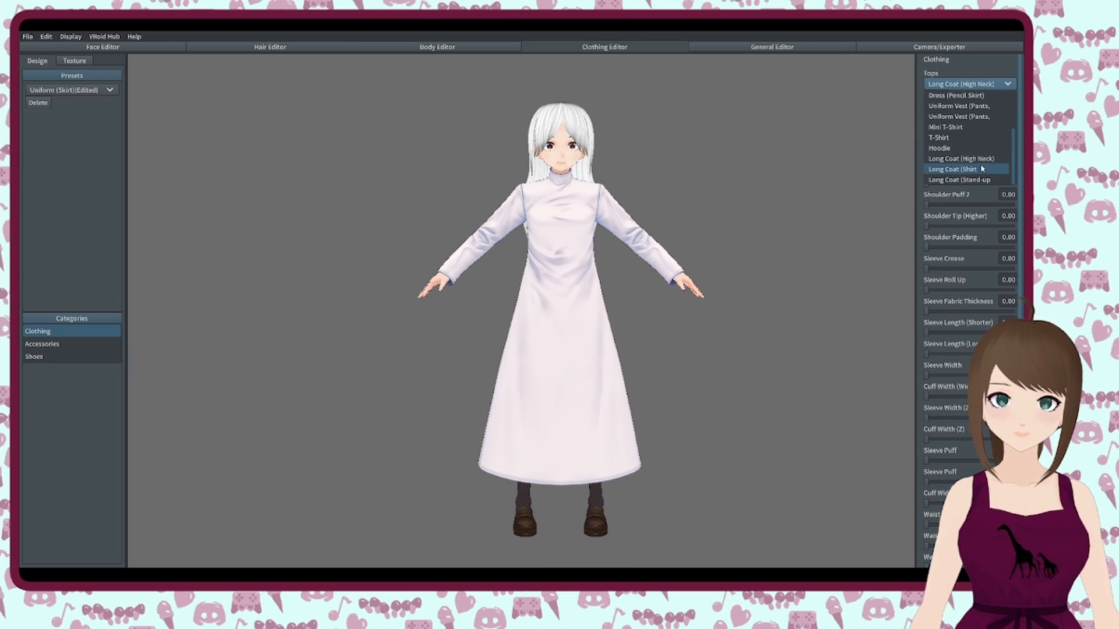
scroll(987, 161, "up", 1)
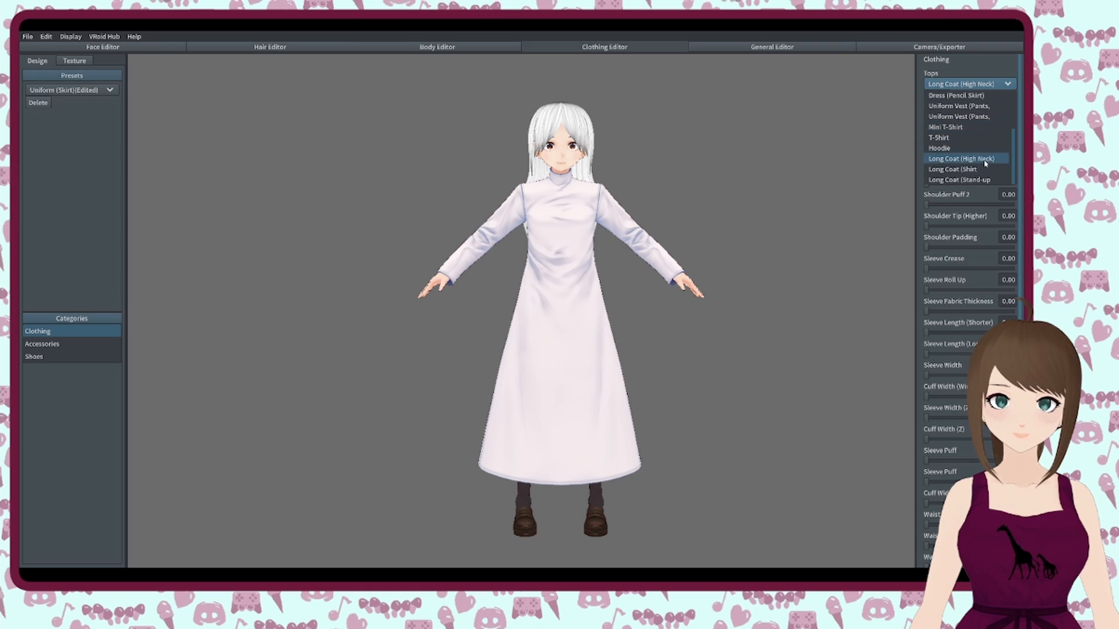
scroll(986, 163, "down", 1)
left_click(983, 169)
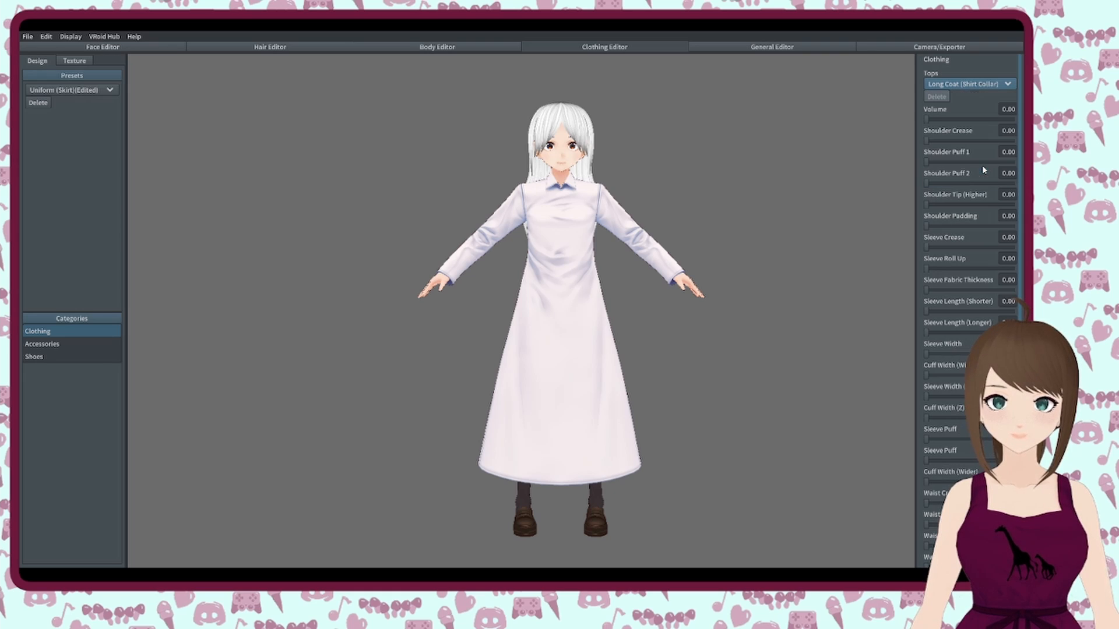
scroll(575, 171, "up", 2)
scroll(575, 171, "up", 1)
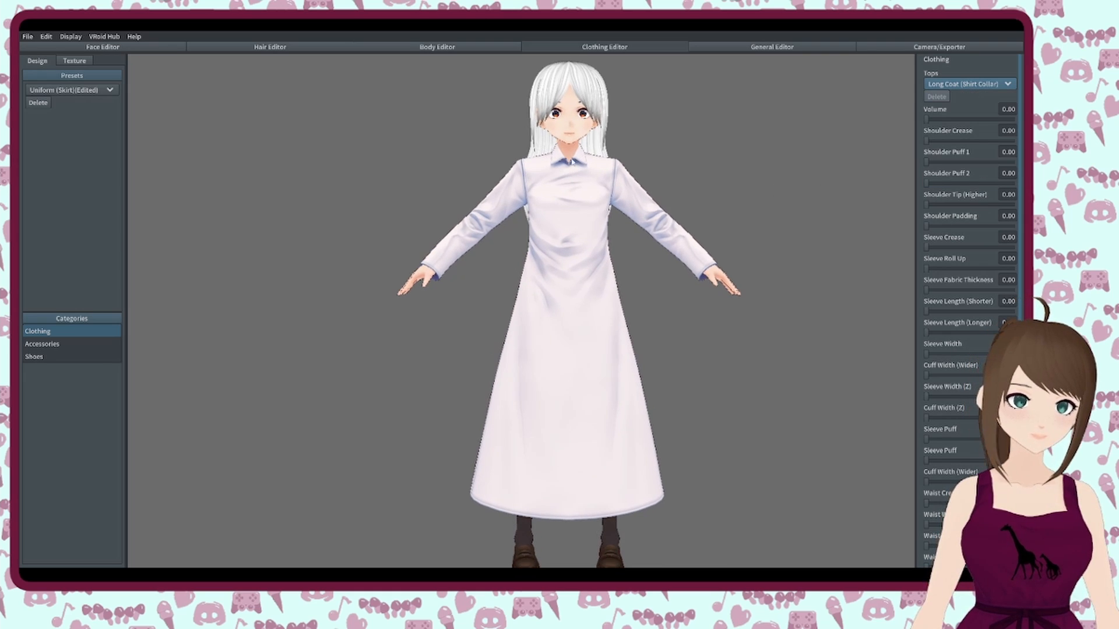
- Try the long coat's Sleeve Roll Up at 100, check the other sleeve sliders, and reset the roll-up to 0
left_click(960, 268)
left_click_drag(979, 269, 1016, 269)
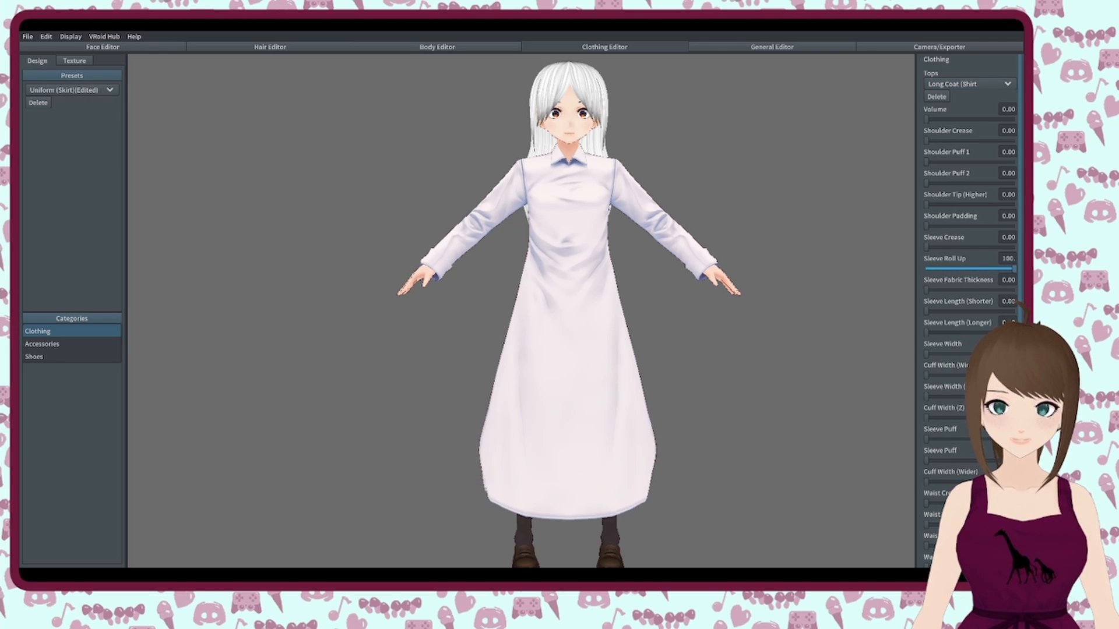
right_click_drag(521, 311, 562, 284)
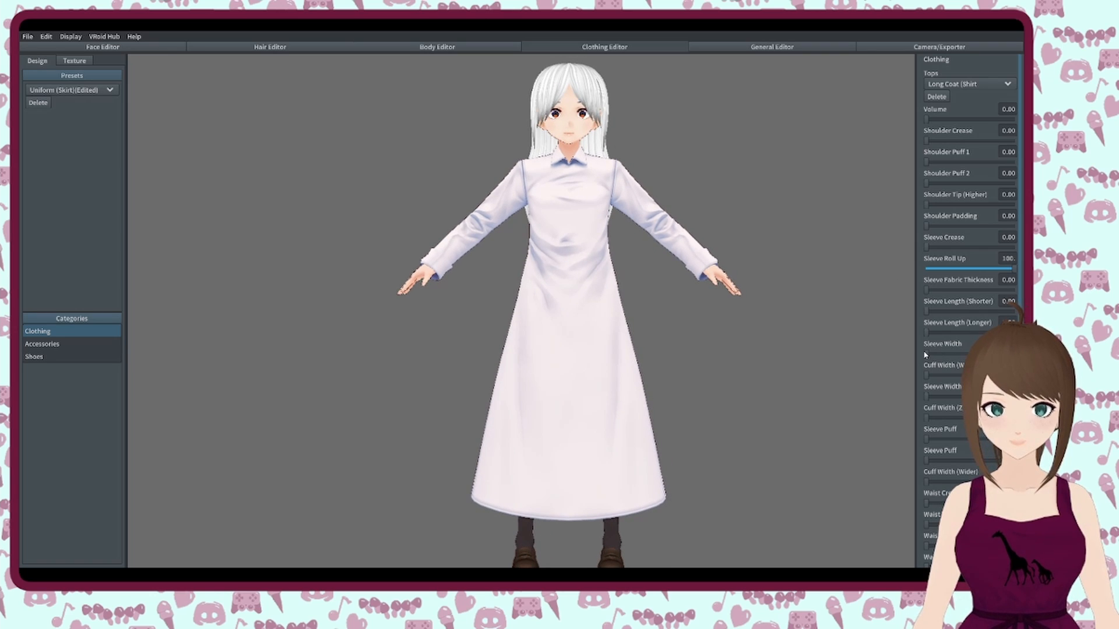
left_click_drag(927, 354, 922, 380)
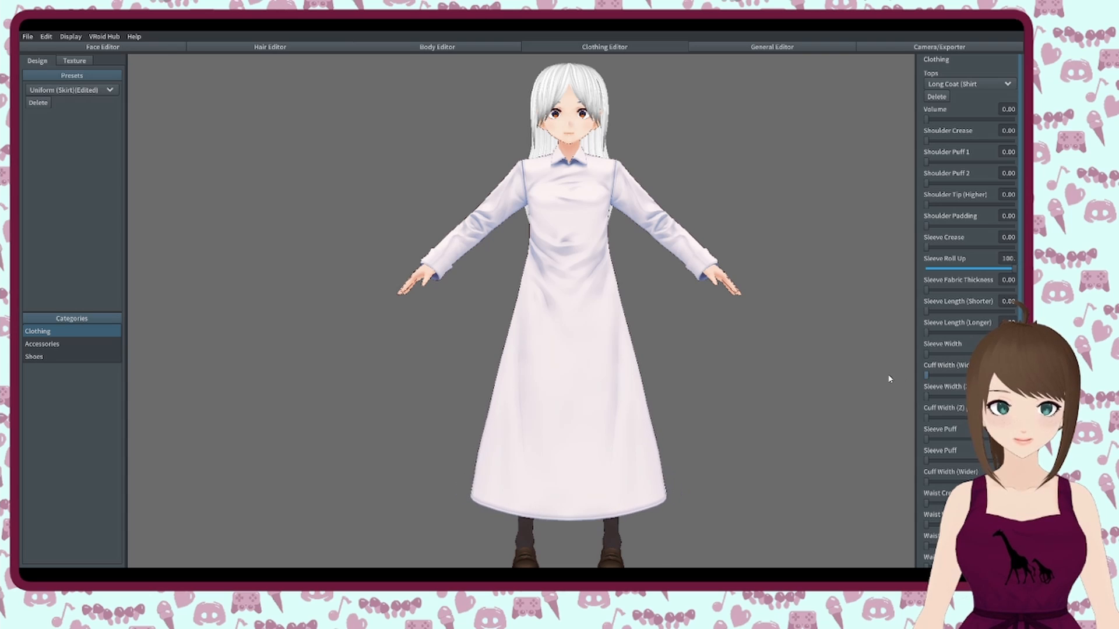
mouse_move(927, 439)
left_mouse_down()
mouse_move(962, 437)
mouse_move(923, 439)
left_mouse_up()
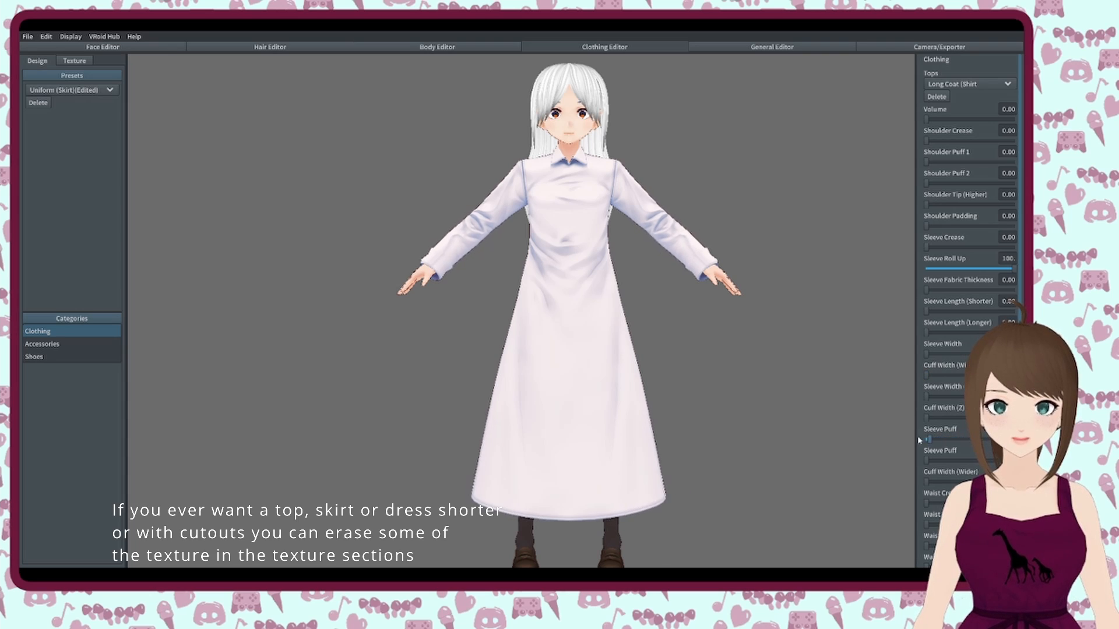
left_click_drag(1015, 269, 924, 269)
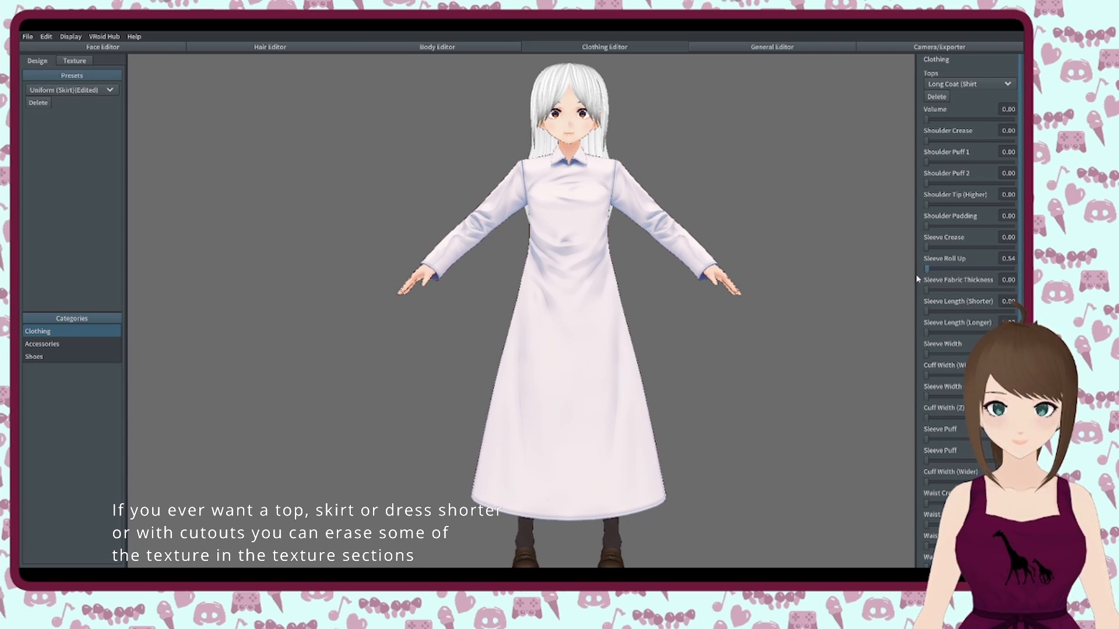
- Change the top from the long coat to T-Shirt
left_click(968, 84)
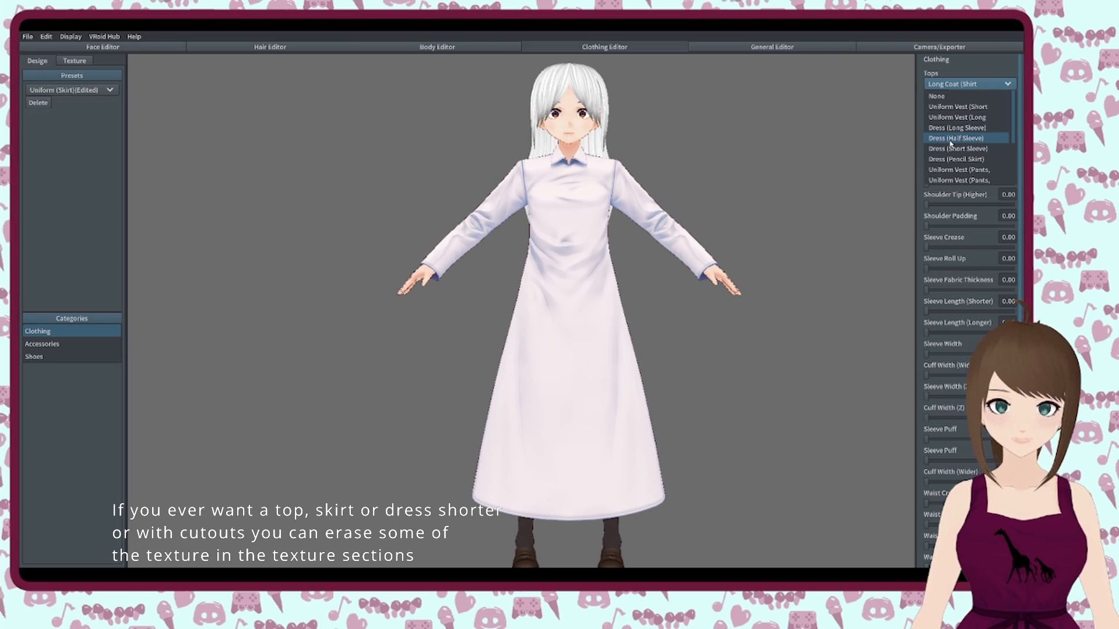
scroll(963, 135, "down", 2)
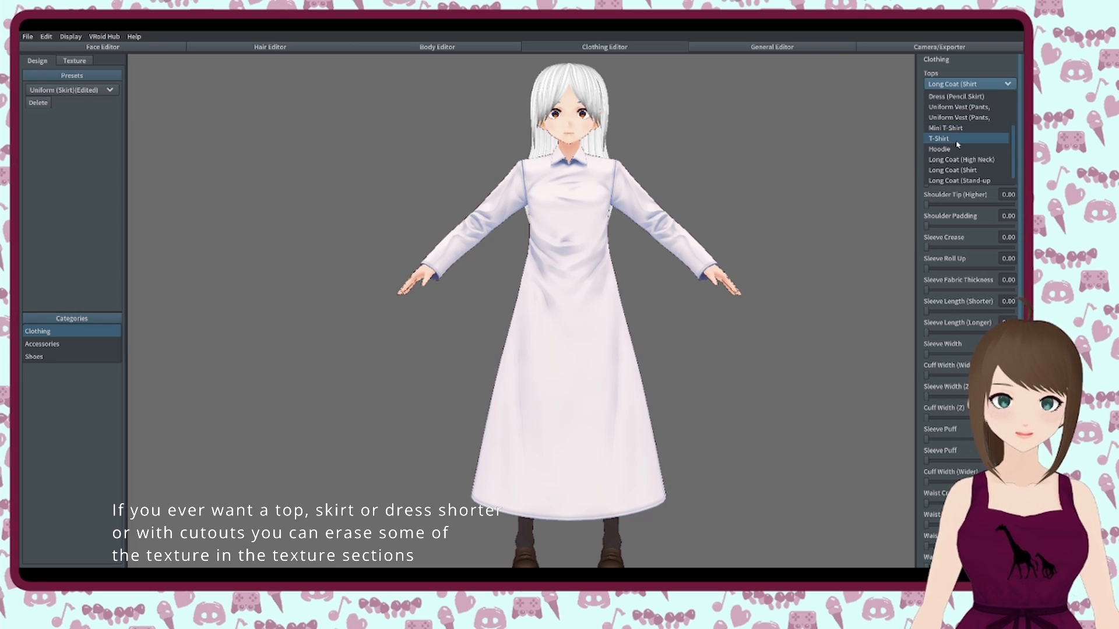
left_click(956, 139)
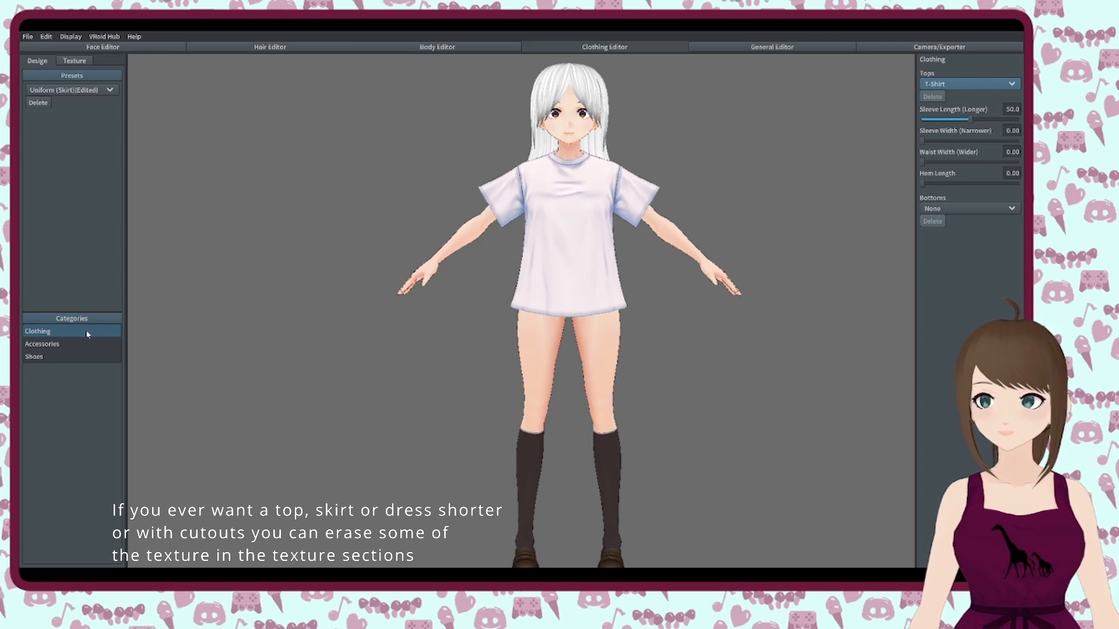
- Try Uniform Skirt and Pants as the bottoms, settle on Pants (Long Coat), and view the full outfit
left_click(967, 208)
left_click(966, 227)
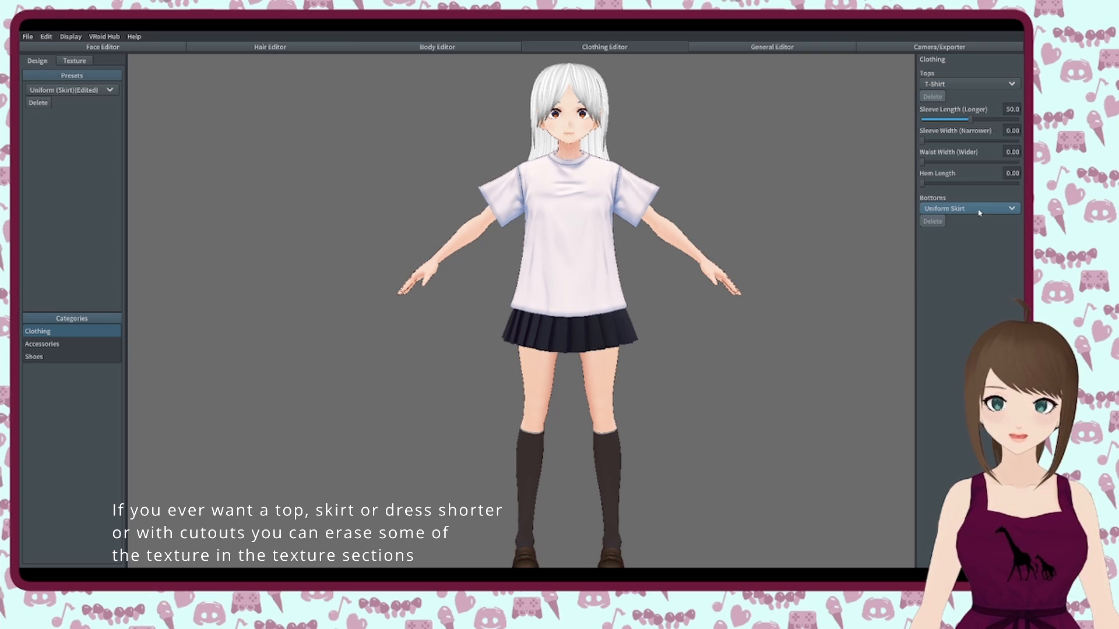
left_click(978, 210)
left_click(970, 244)
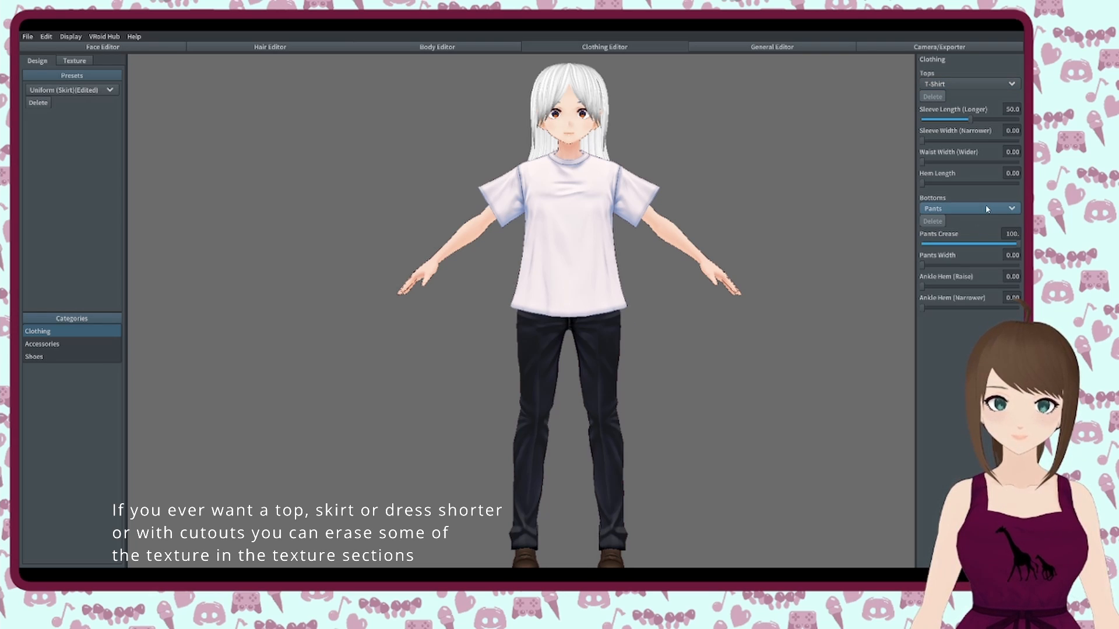
left_click(970, 208)
left_click(961, 266)
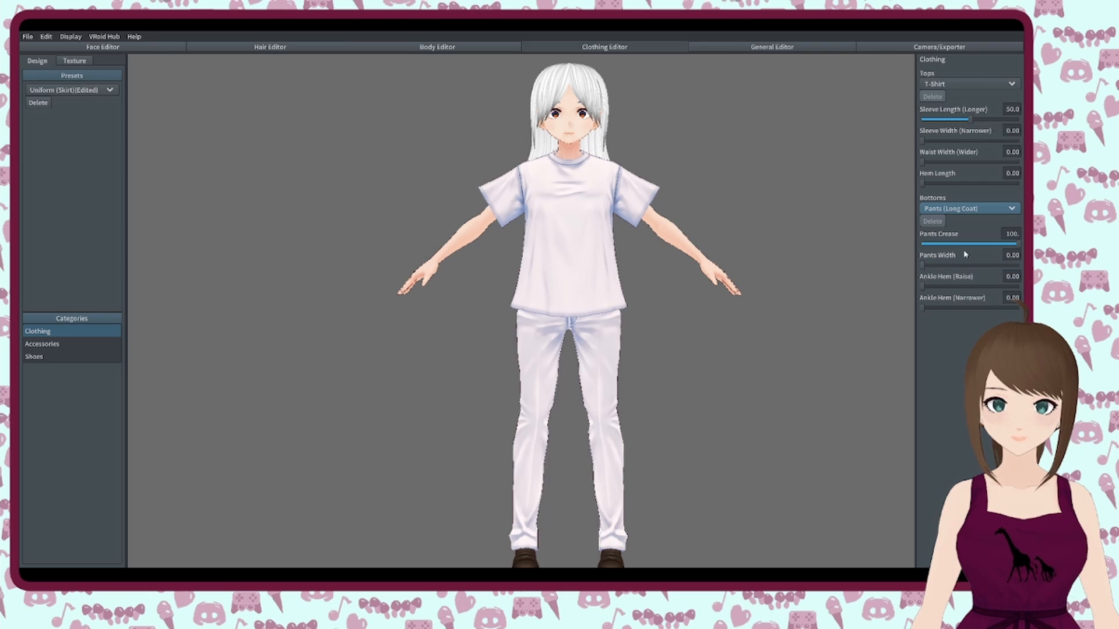
scroll(600, 302, "down", 2)
middle_click_drag(588, 310, 595, 286)
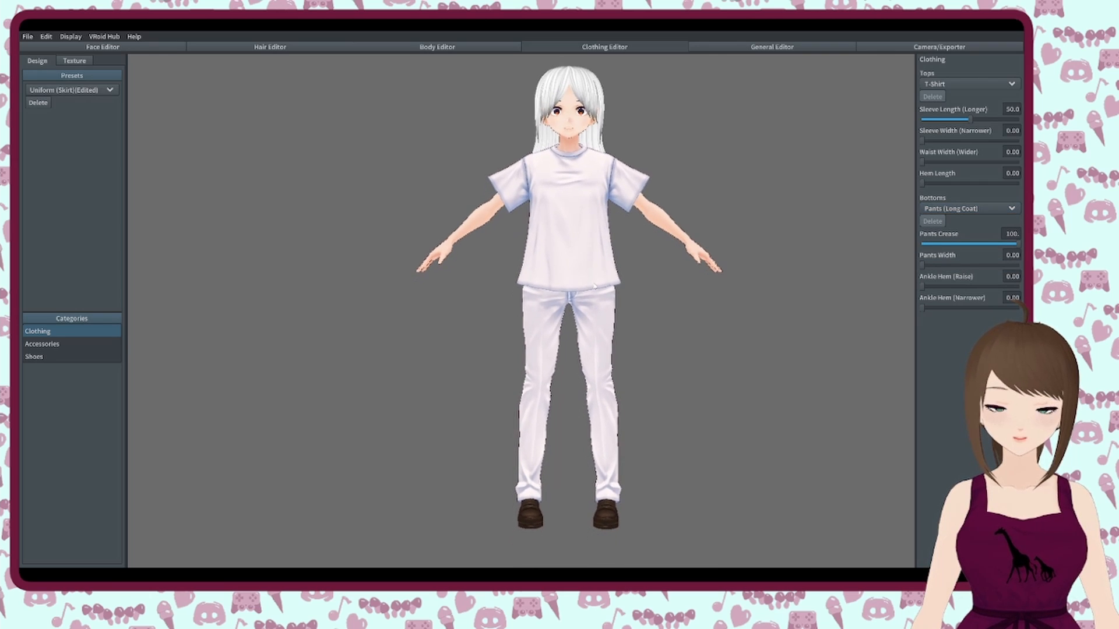
scroll(595, 286, "down", 2)
mouse_move(539, 307)
right_mouse_down()
mouse_move(597, 309)
mouse_move(542, 304)
right_mouse_up()
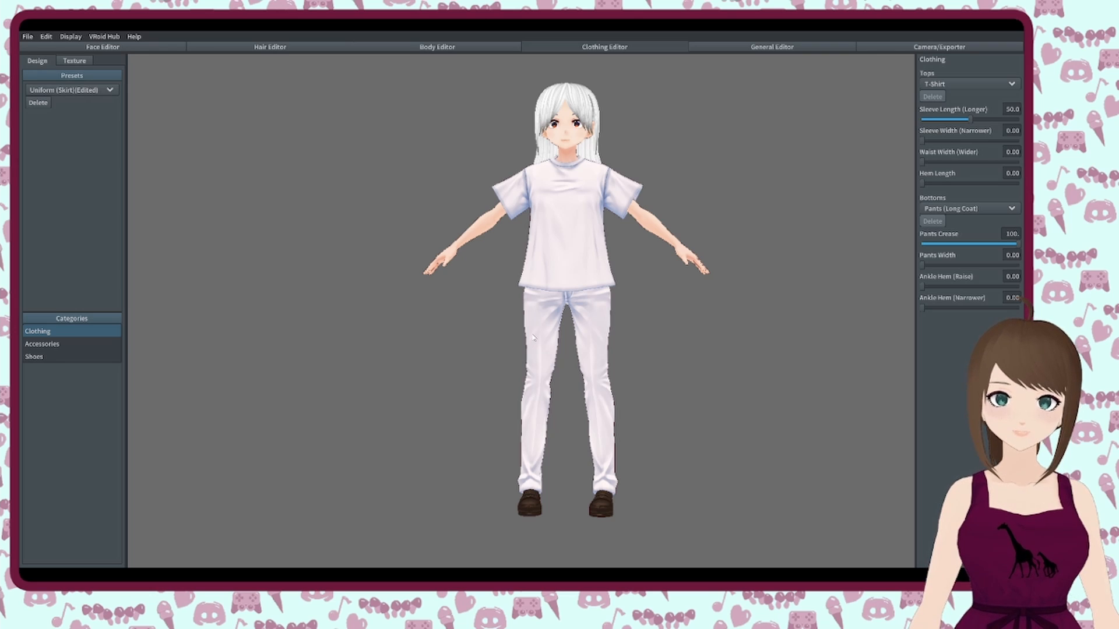
- In the accessories category, try the Ribbon and the Tie at the neck and set the neck accessory back to None
left_click(43, 344)
left_click(963, 86)
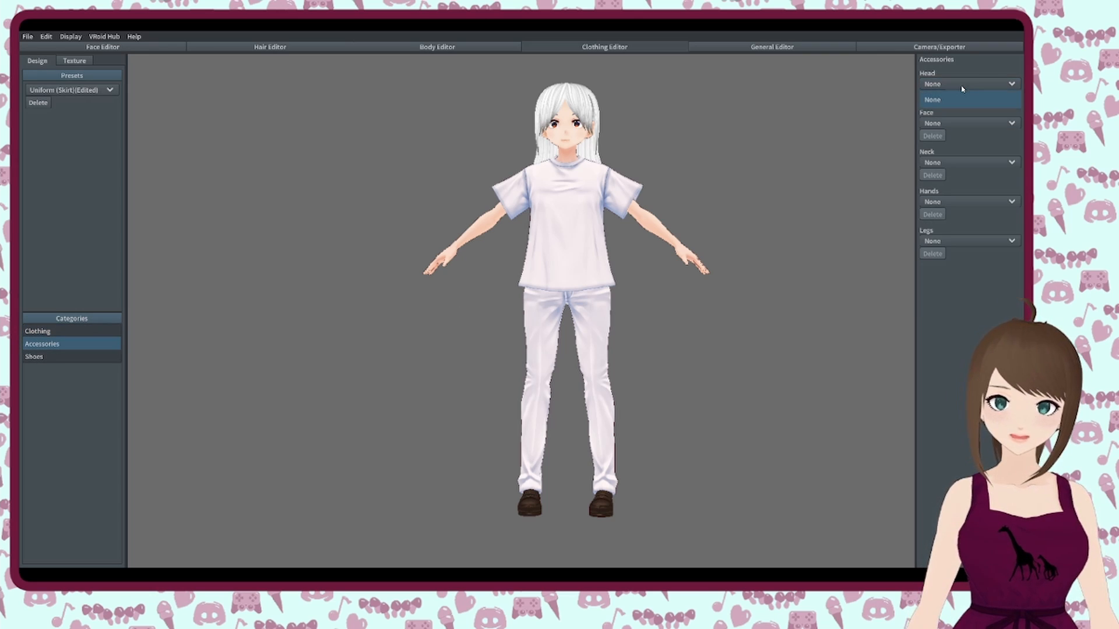
left_click(964, 87)
left_click(988, 163)
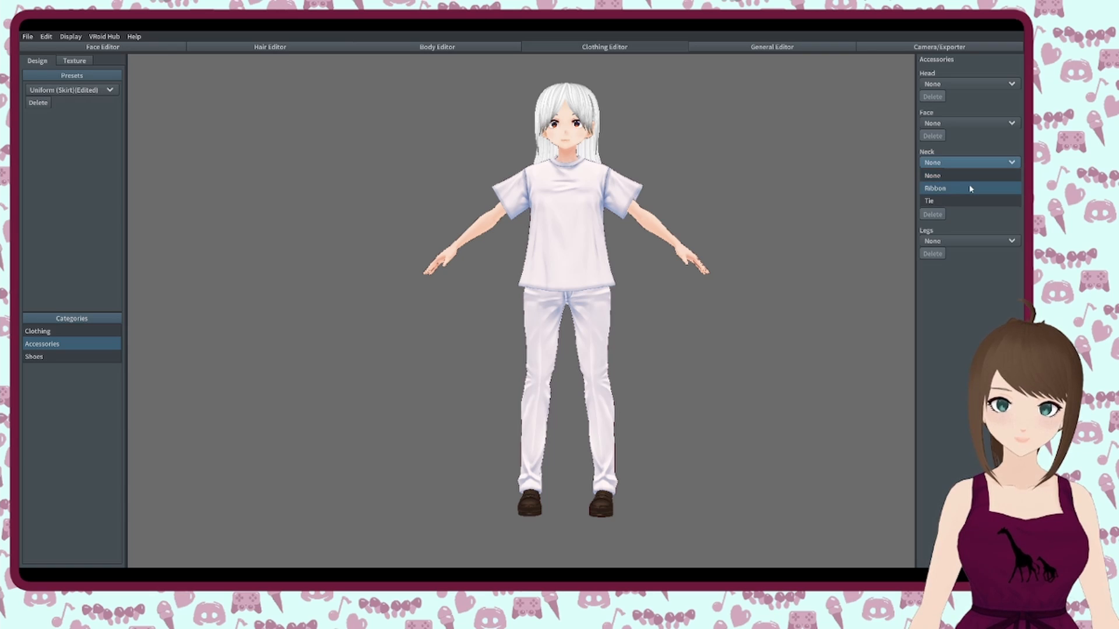
left_click(971, 189)
left_click(984, 163)
left_click(981, 201)
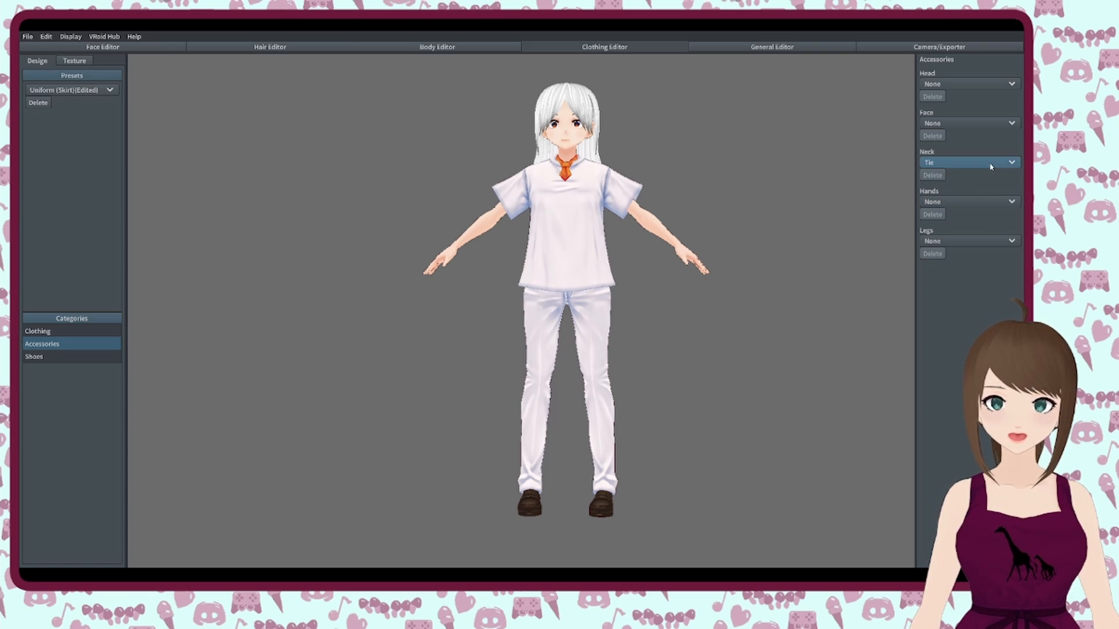
left_click(982, 163)
left_click(979, 176)
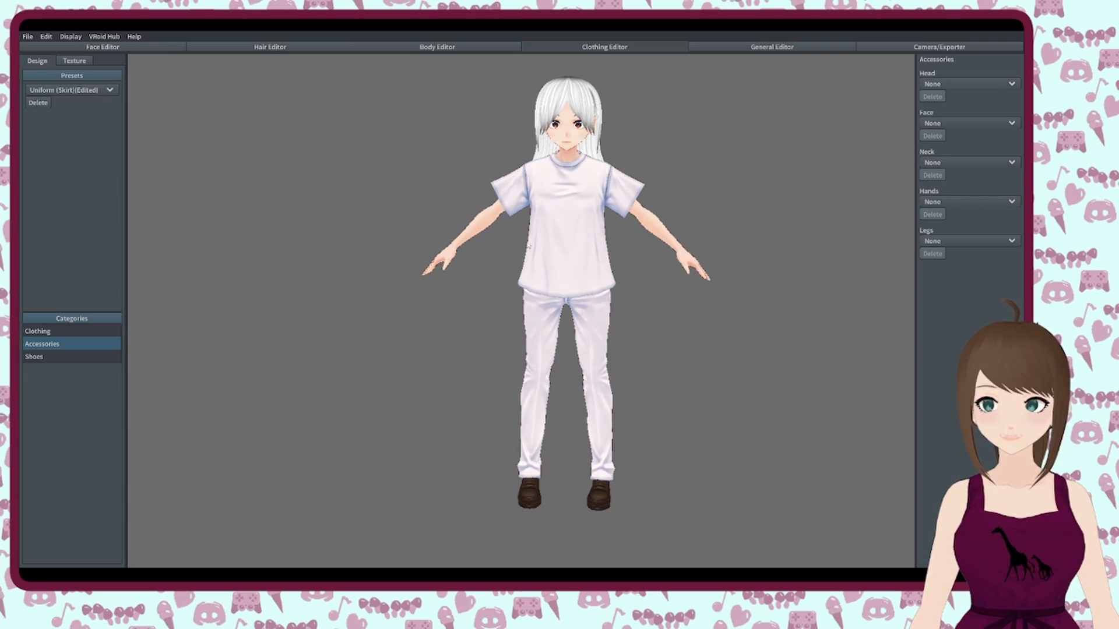
- Change the character's shoes to Heels and view them closely from the side
left_click(92, 358)
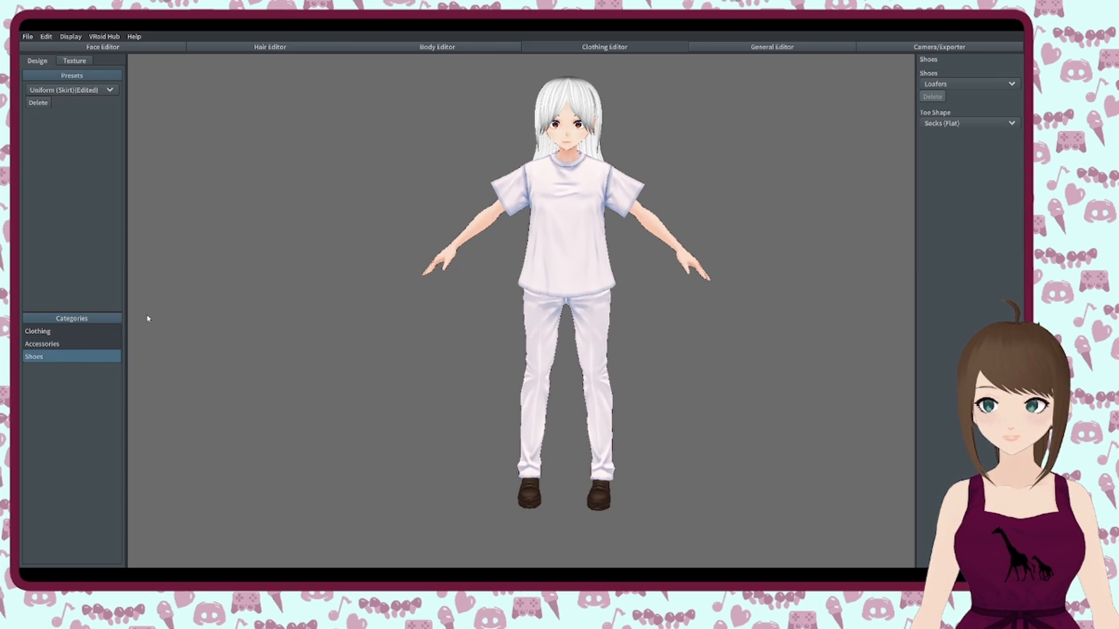
left_click(961, 87)
left_click(956, 142)
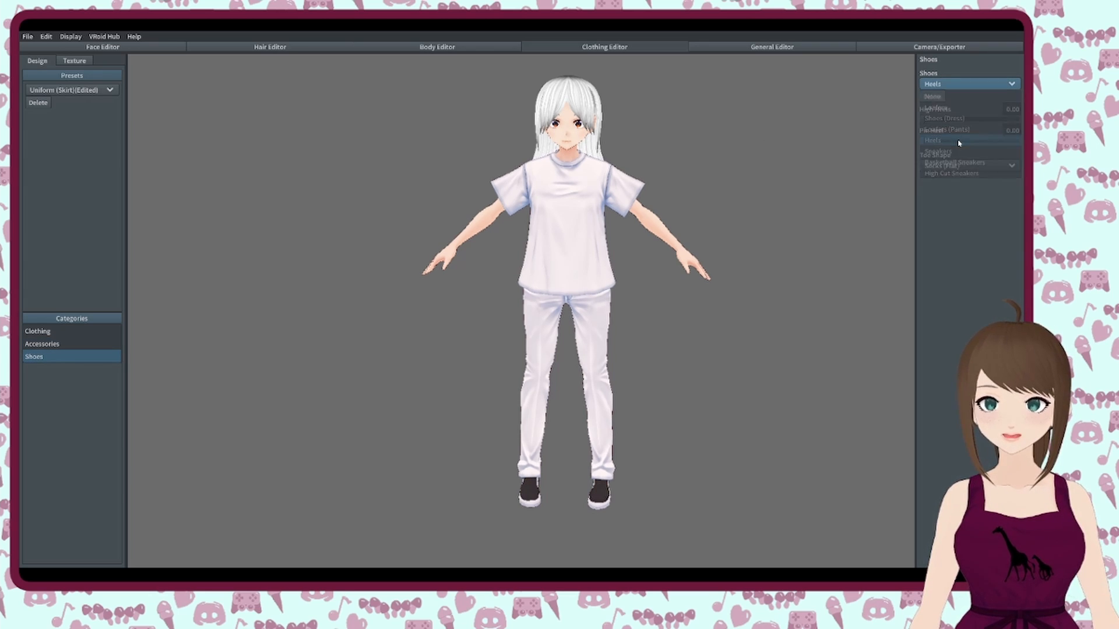
right_click_drag(759, 267, 558, 327)
scroll(558, 327, "up", 5)
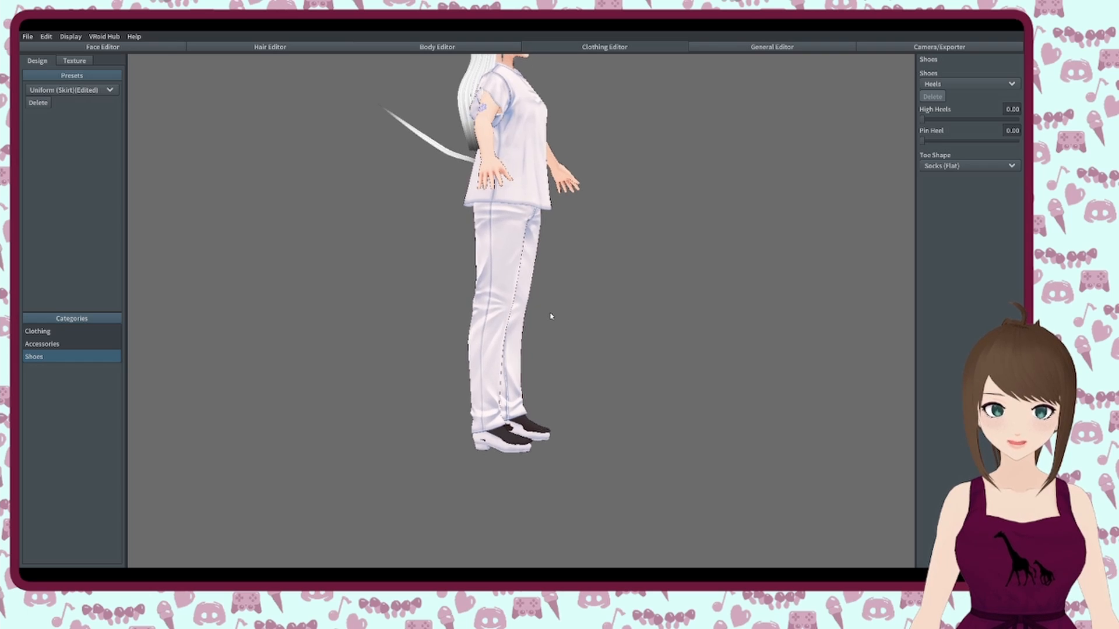
scroll(548, 312, "up", 4)
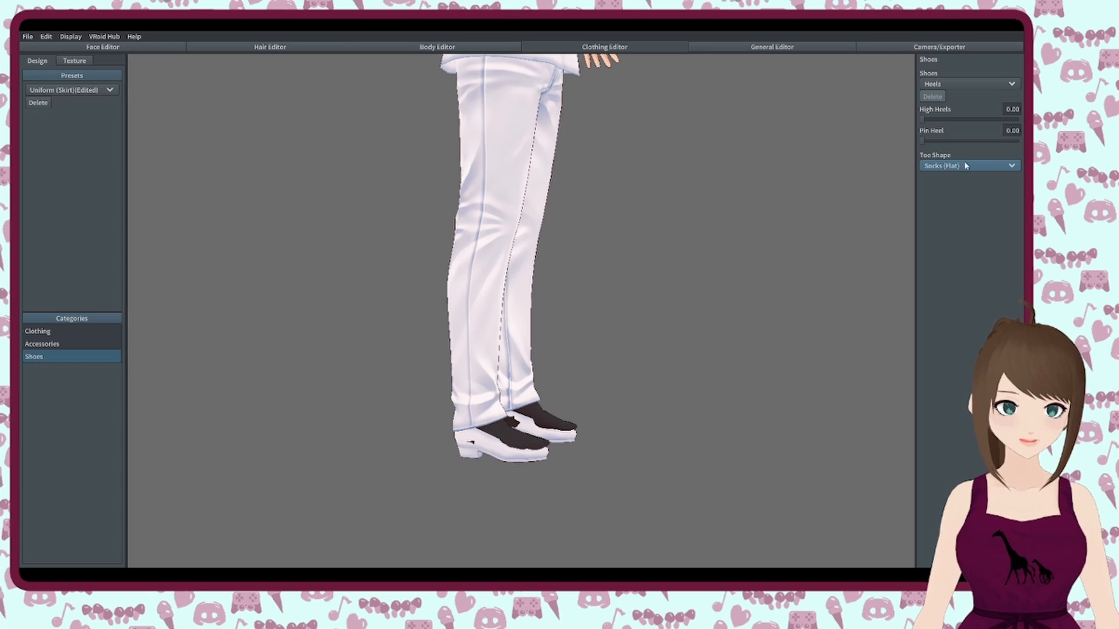
- Try the Bare Foot (Angled) toe shape, settle on Socks (Angled), and inspect the feet in the heels
left_click(970, 166)
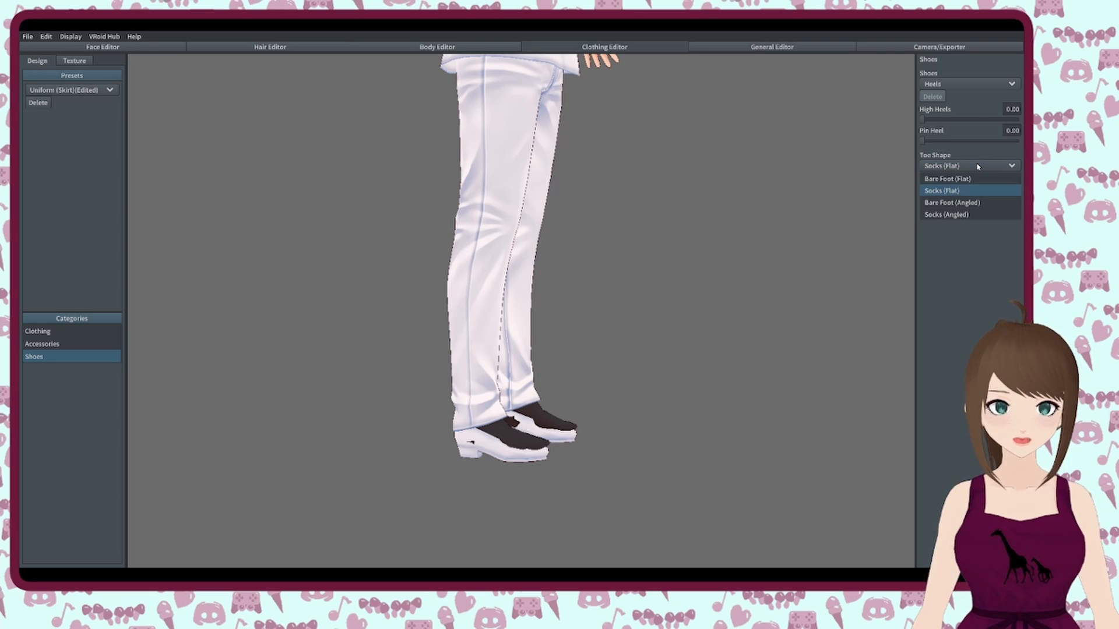
left_click(974, 203)
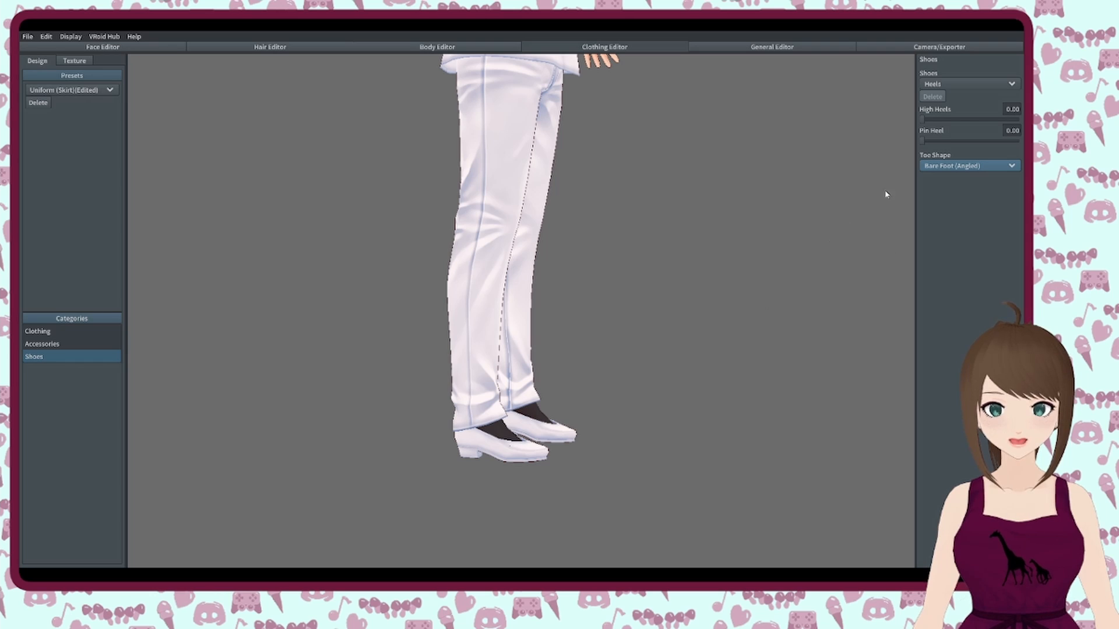
left_click(951, 168)
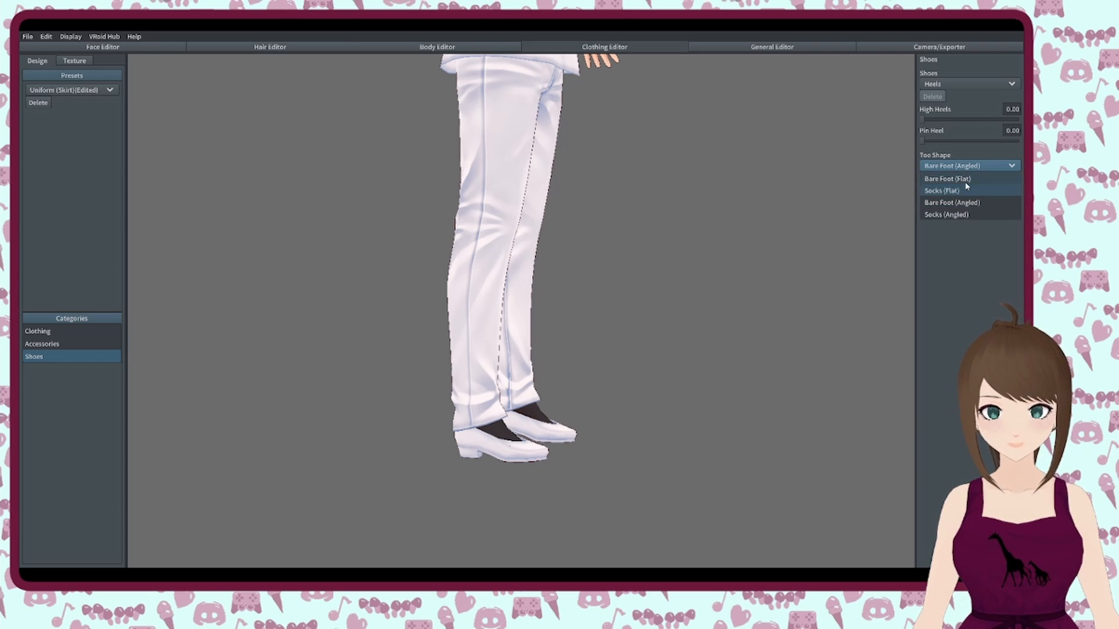
left_click(970, 214)
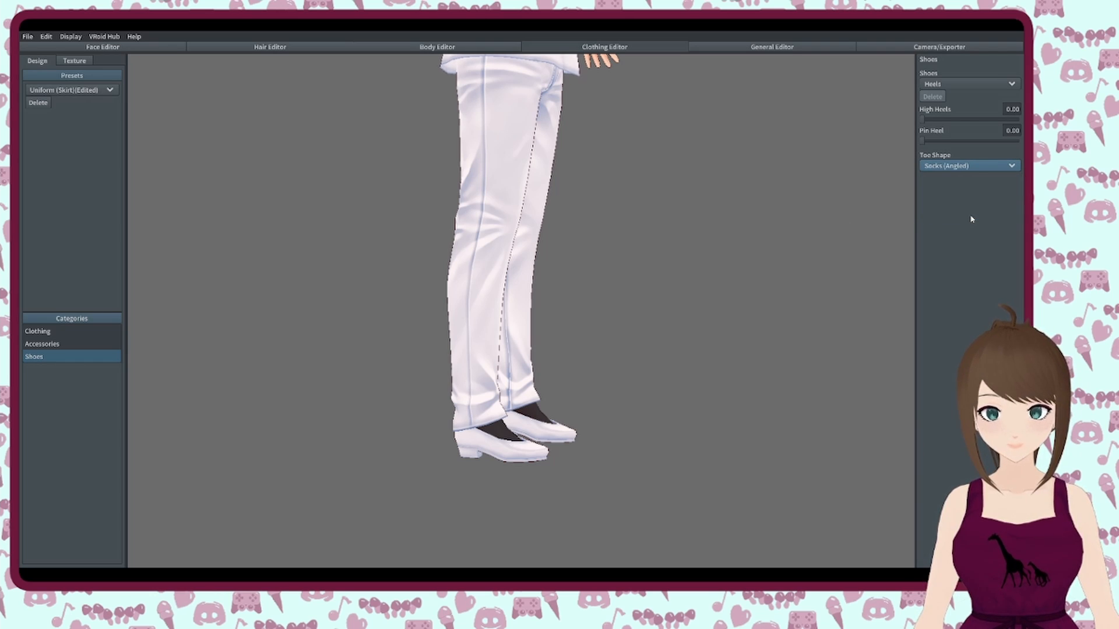
left_click(979, 169)
left_click(967, 214)
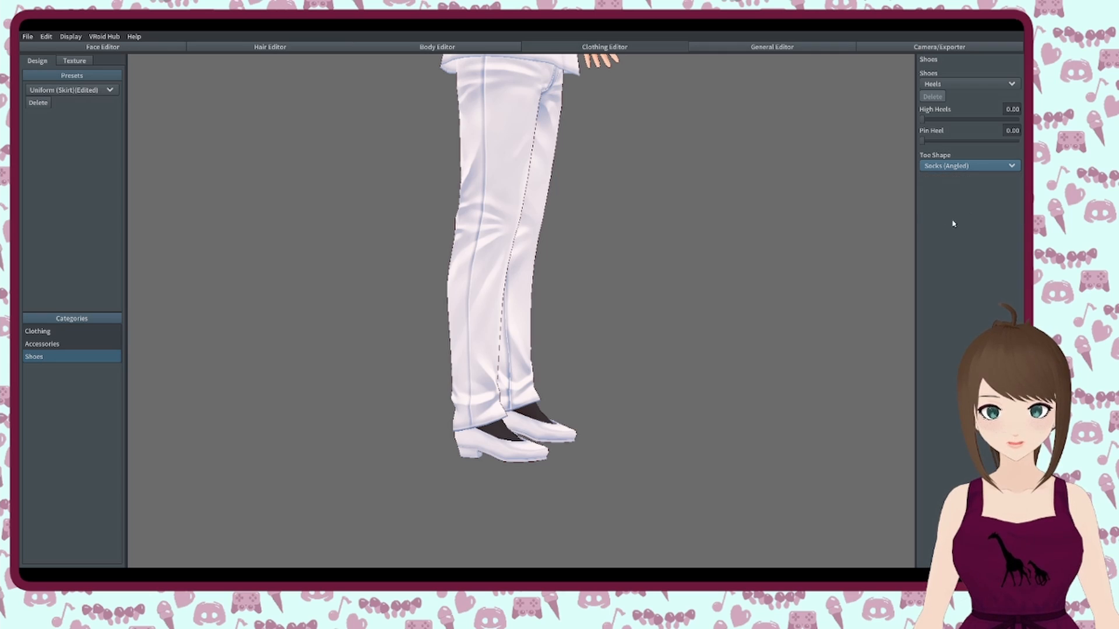
right_click_drag(807, 329, 657, 378)
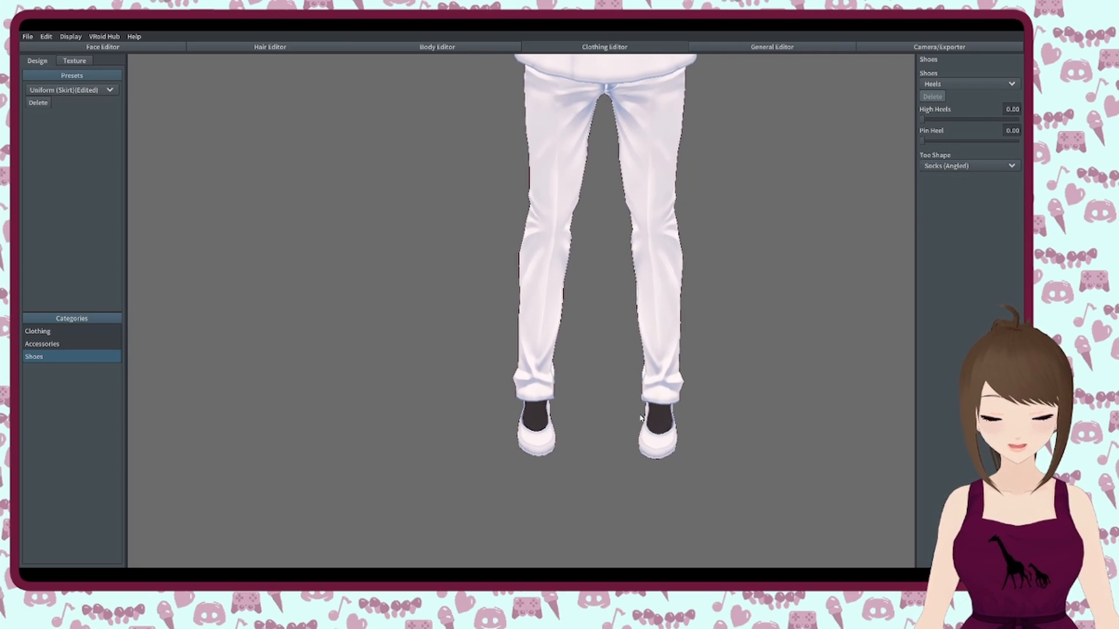
right_click_drag(641, 417, 499, 410)
scroll(559, 367, "down", 7)
middle_click_drag(576, 355, 571, 341)
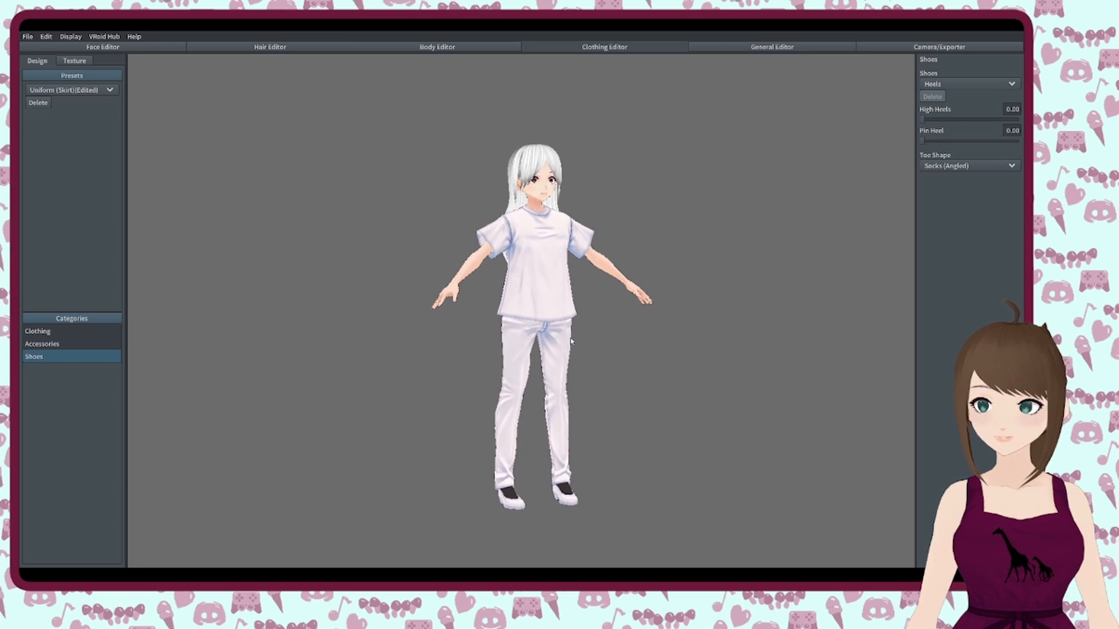
- In texture editing, paint a mirrored light blue figure outline with arms, legs and pointed ears on the T-shirt's front
left_click(71, 61)
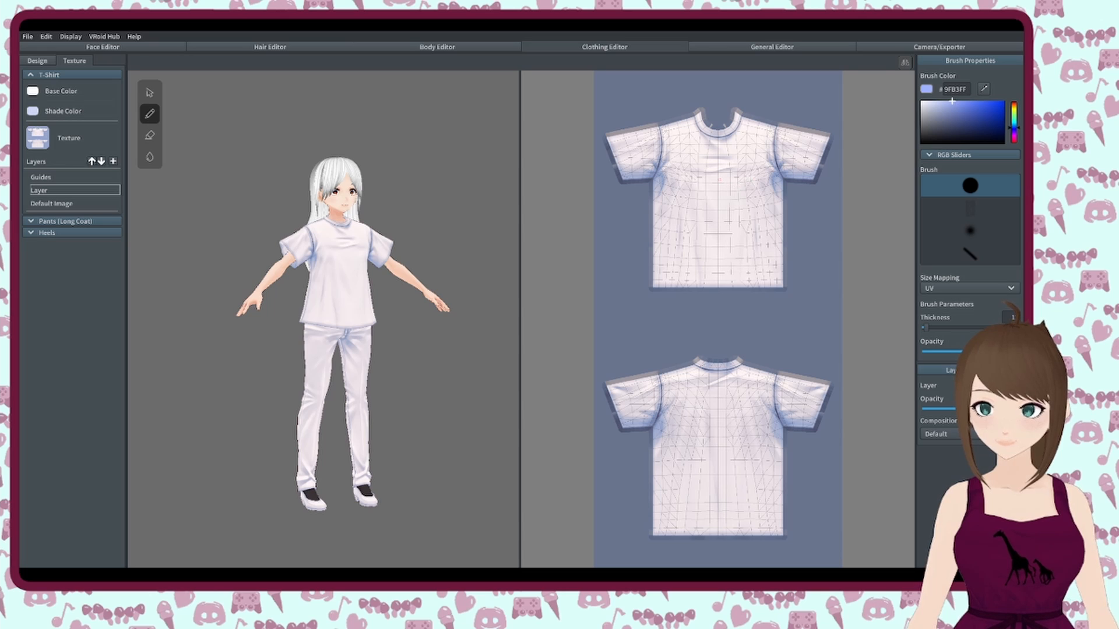
mouse_move(718, 180)
left_mouse_down()
mouse_move(742, 208)
mouse_move(719, 227)
mouse_move(740, 238)
left_mouse_up()
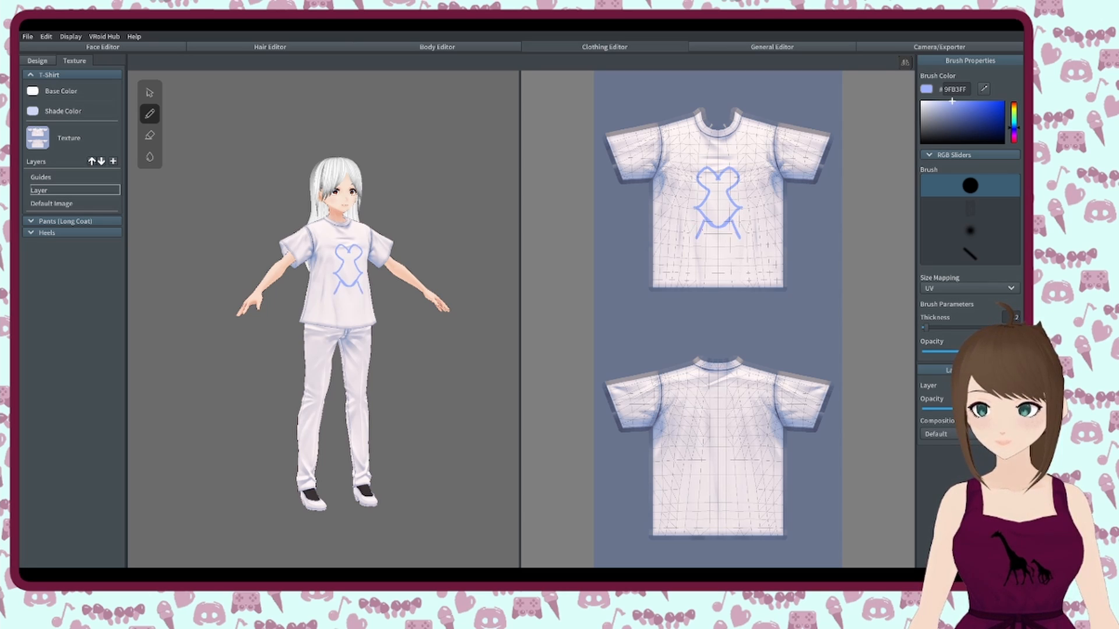
mouse_move(723, 168)
left_mouse_down()
mouse_move(731, 156)
mouse_move(721, 150)
mouse_move(753, 198)
left_mouse_up()
right_click_drag(428, 281, 397, 288)
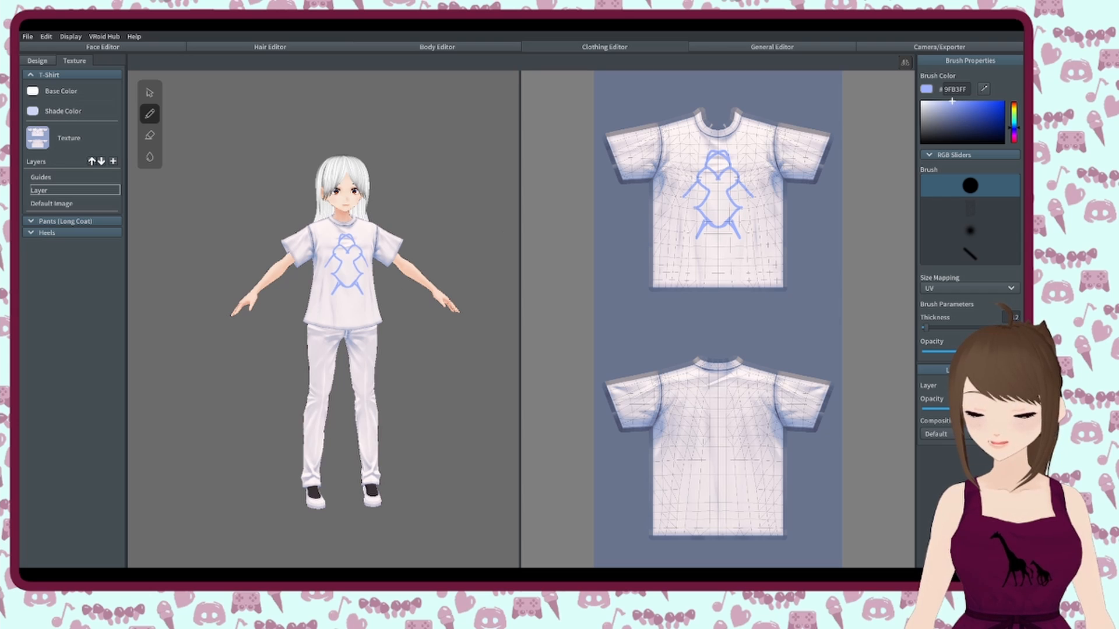
mouse_move(724, 152)
left_mouse_down()
mouse_move(734, 144)
mouse_move(728, 159)
left_mouse_up()
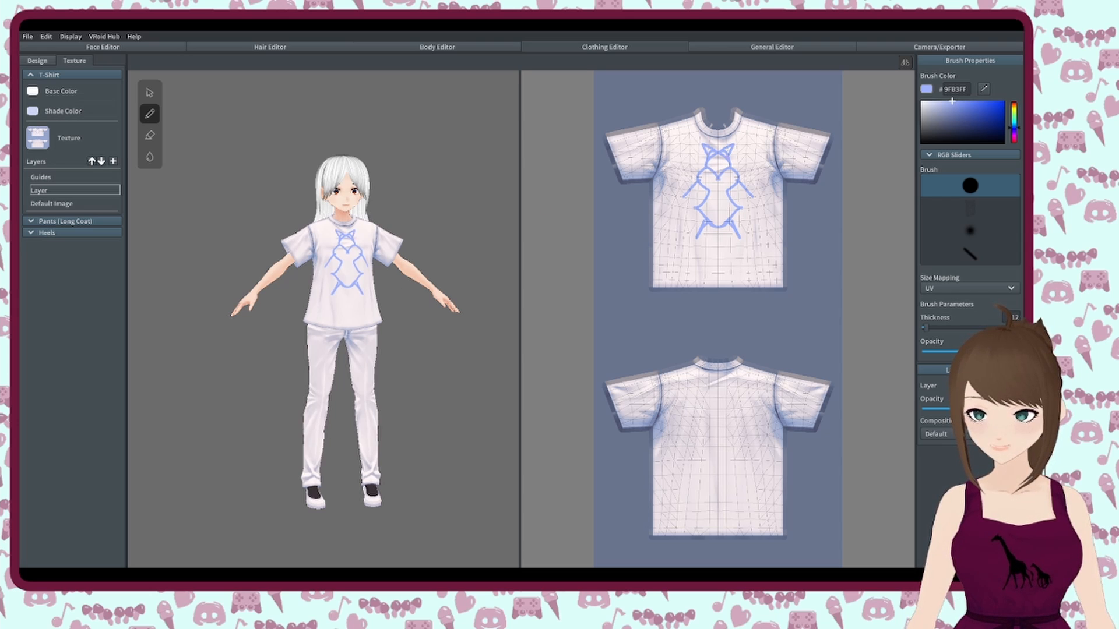
right_click_drag(376, 302, 463, 315)
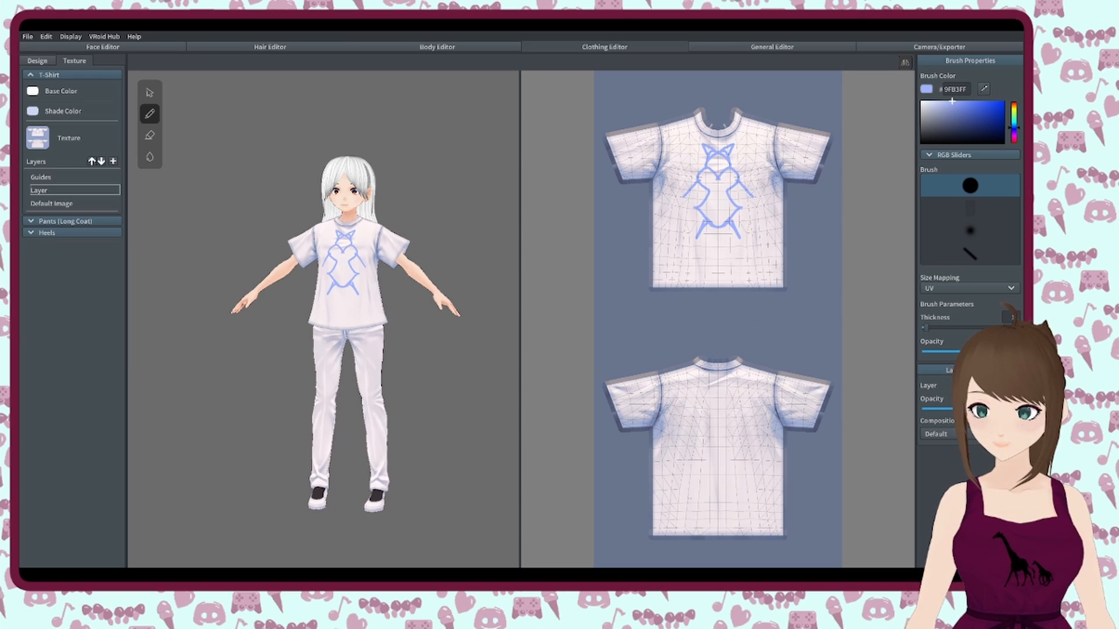
- Paint the entire long pants texture black (#000000) on its editable layer with a brush thickness of 259
left_click(61, 222)
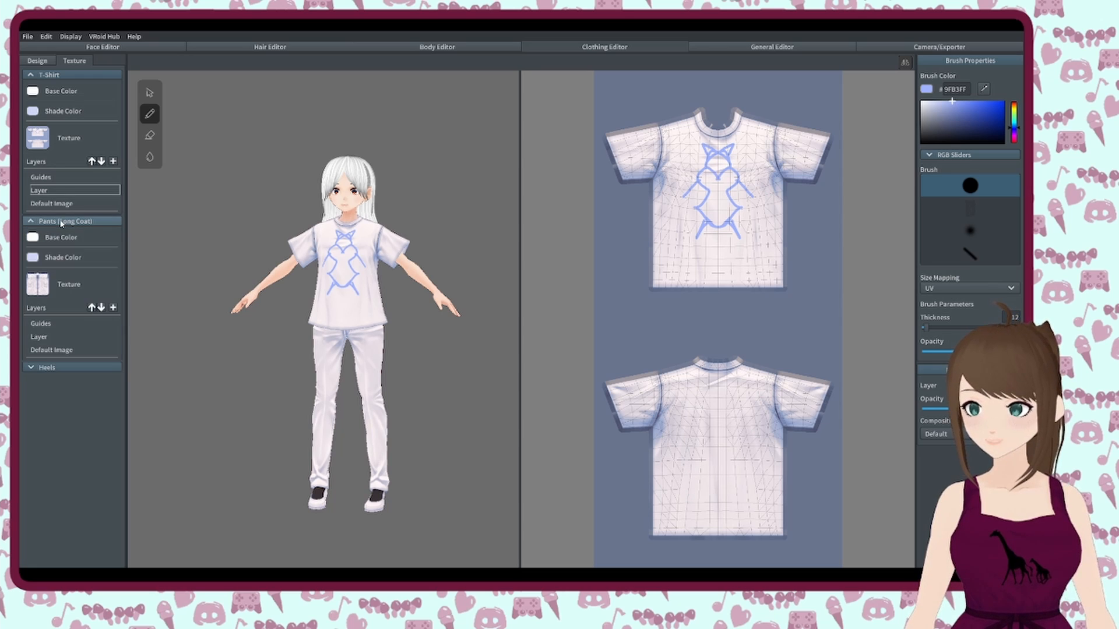
left_click(58, 352)
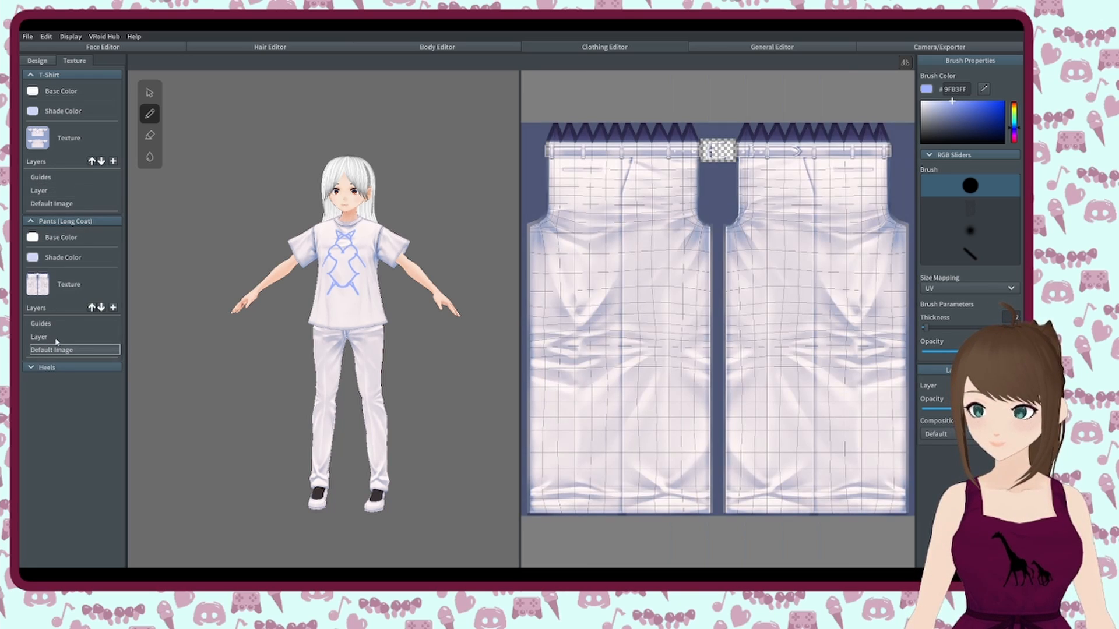
left_click(56, 337)
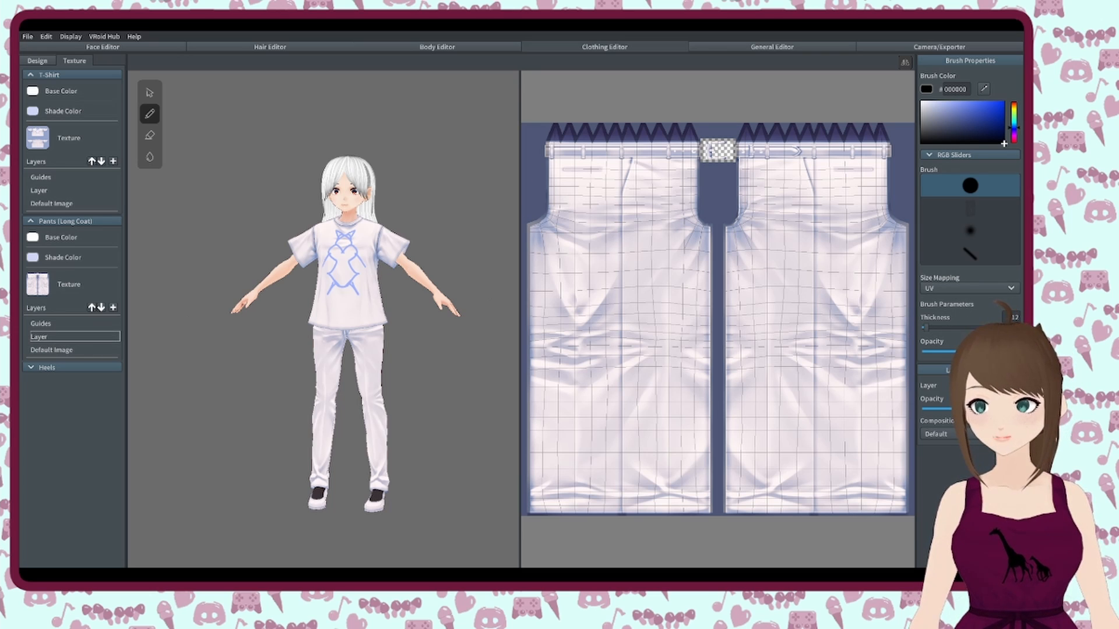
scroll(639, 307, "down", 1)
left_click_drag(943, 330, 986, 328)
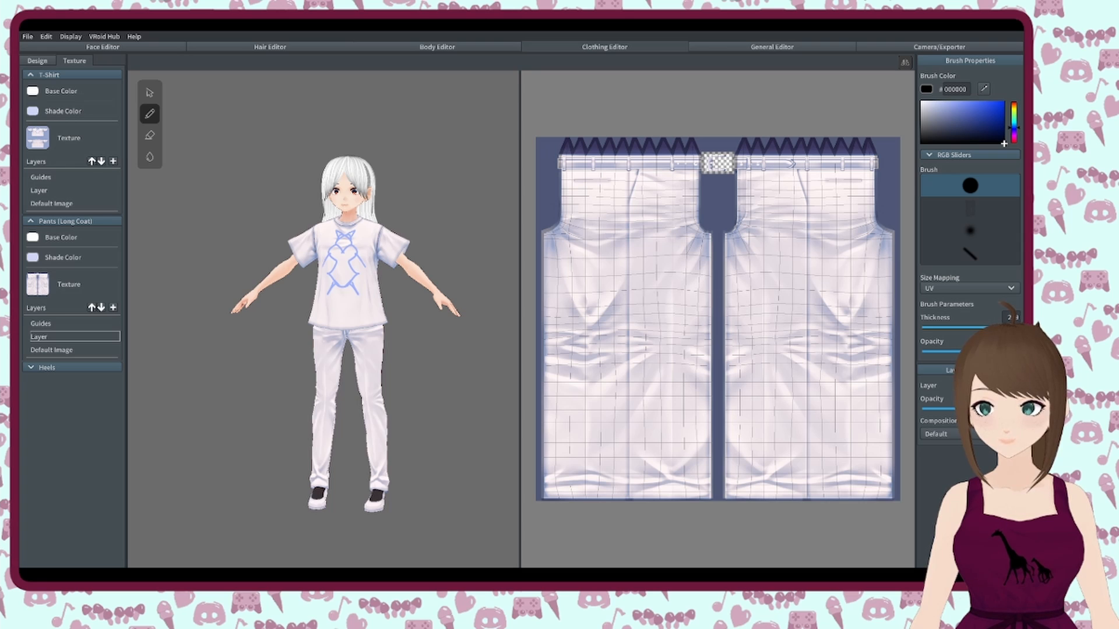
mouse_move(594, 192)
left_mouse_down()
mouse_move(575, 187)
mouse_move(569, 200)
mouse_move(624, 290)
mouse_move(702, 282)
mouse_move(589, 267)
mouse_move(569, 320)
mouse_move(564, 492)
mouse_move(706, 467)
mouse_move(682, 332)
mouse_move(632, 370)
mouse_move(675, 433)
left_mouse_up()
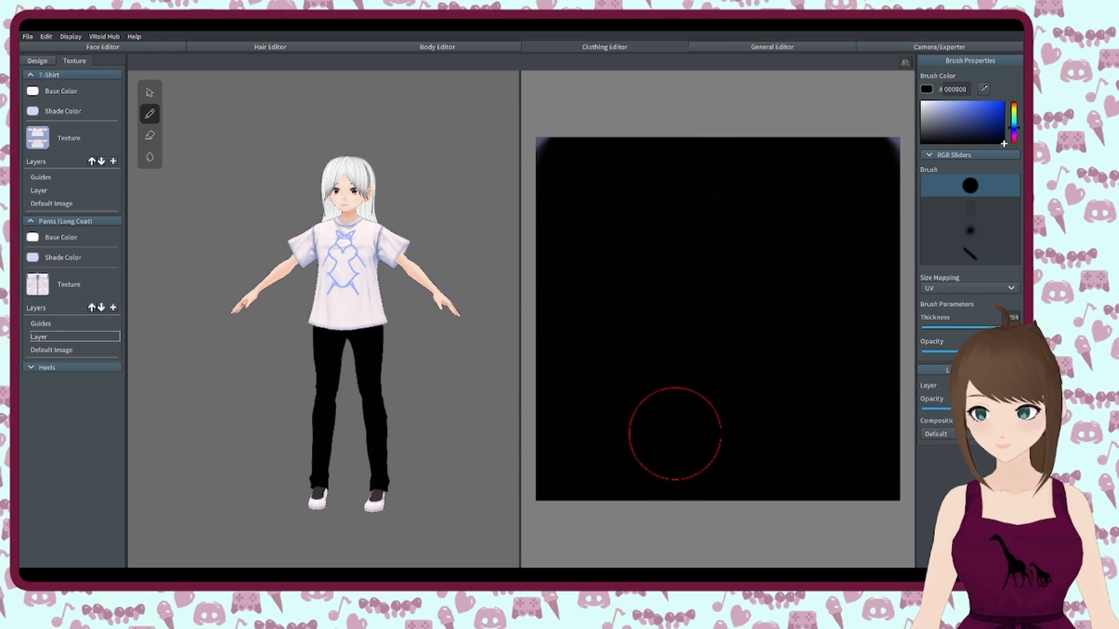
- Reduce the opacity of the pants' black paint layer and check the fabric shading on the model
mouse_move(272, 408)
right_mouse_down()
mouse_move(344, 407)
mouse_move(282, 404)
right_mouse_up()
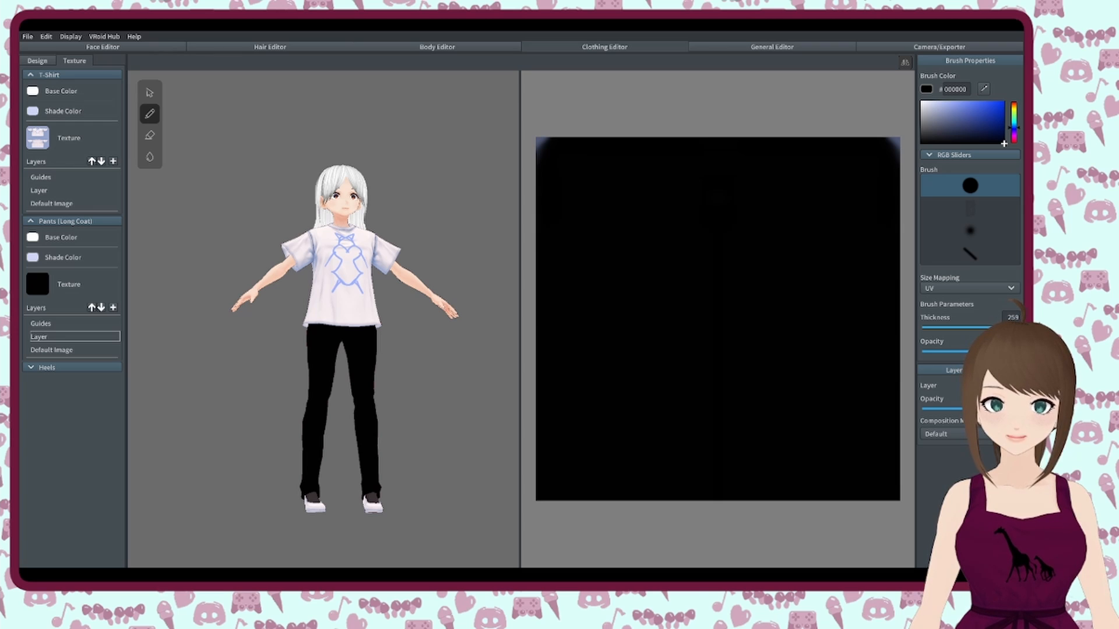
left_click_drag(1018, 409, 1004, 410)
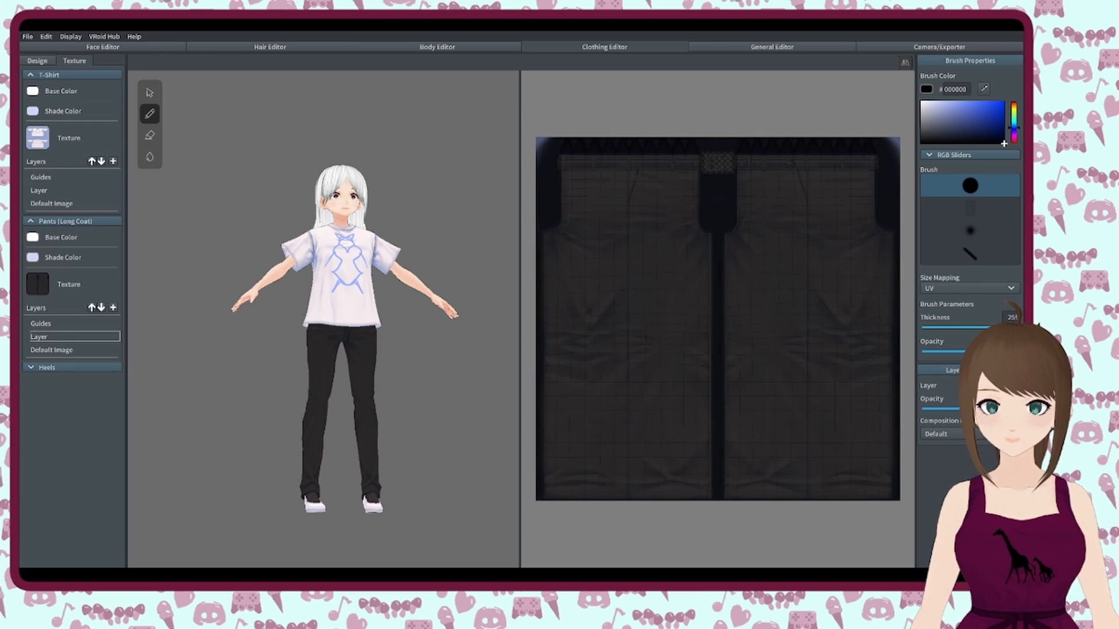
right_click_drag(364, 420, 555, 423)
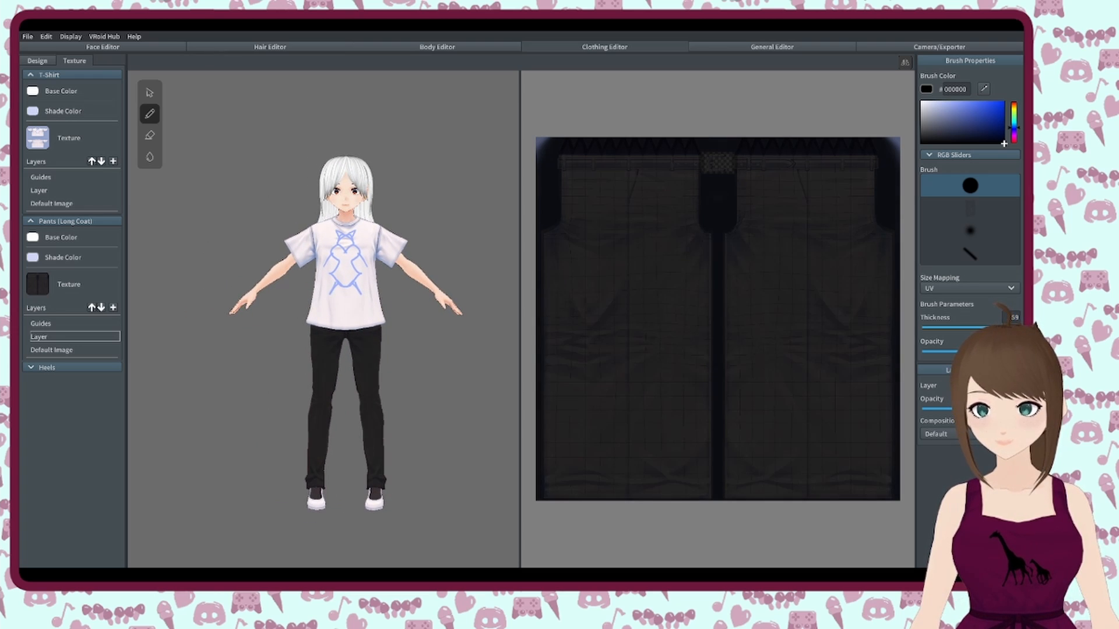
- Paint the Heels texture layer solid black and reduce that layer's opacity
scroll(402, 496, "up", 1)
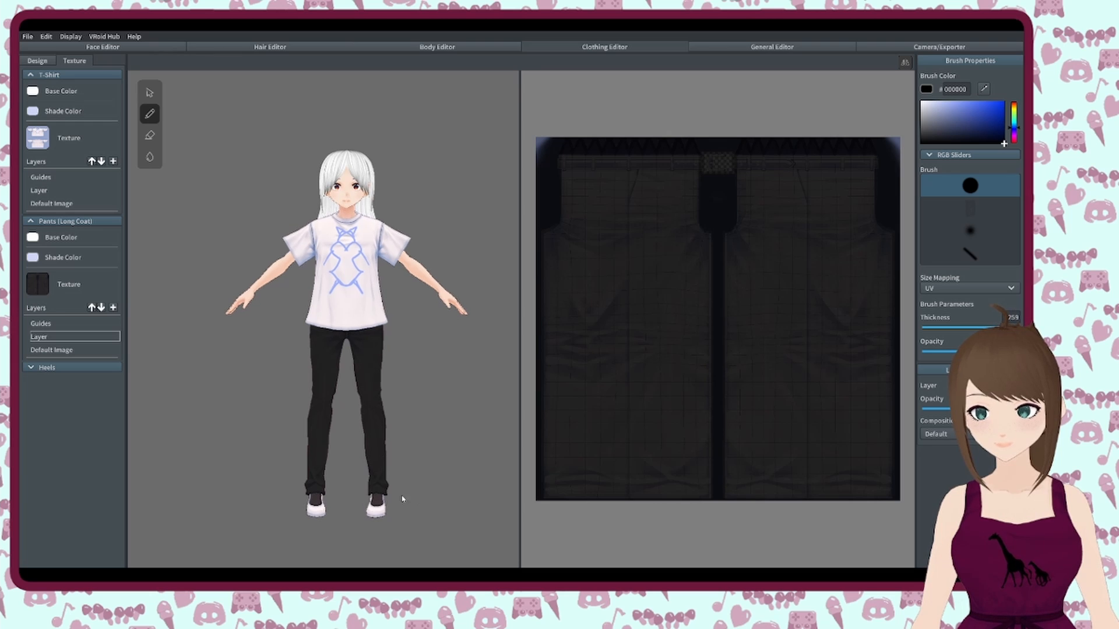
scroll(467, 469, "up", 2)
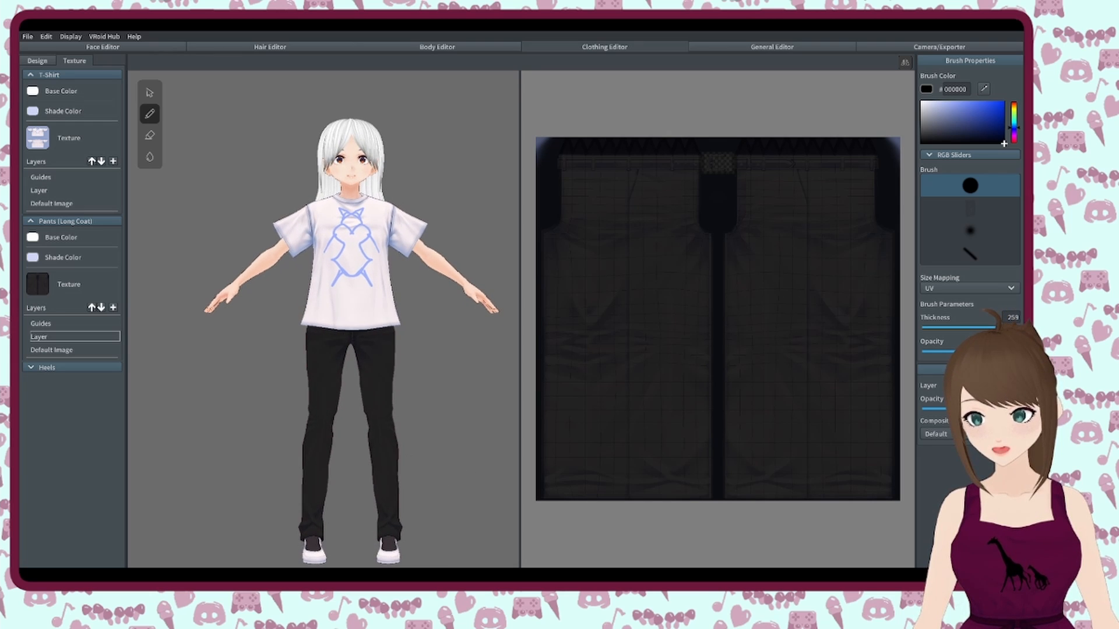
middle_click_drag(387, 464, 410, 410)
mouse_move(409, 410)
right_mouse_down()
mouse_move(443, 412)
mouse_move(389, 412)
mouse_move(397, 402)
right_mouse_up()
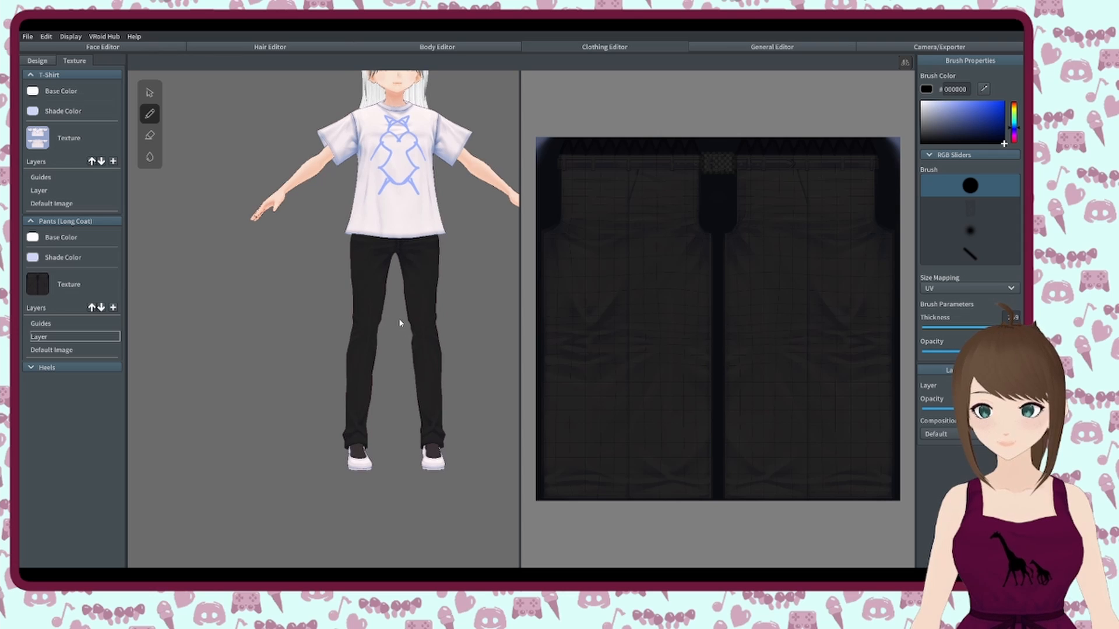
middle_click_drag(399, 320, 392, 361)
left_click(59, 372)
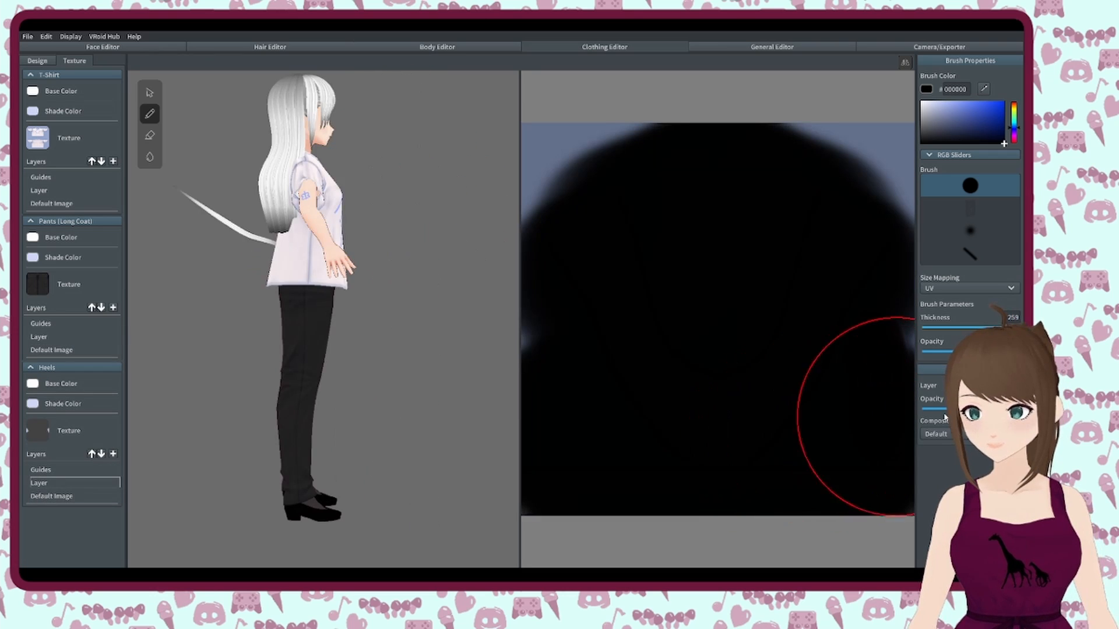
left_click_drag(1017, 410, 997, 409)
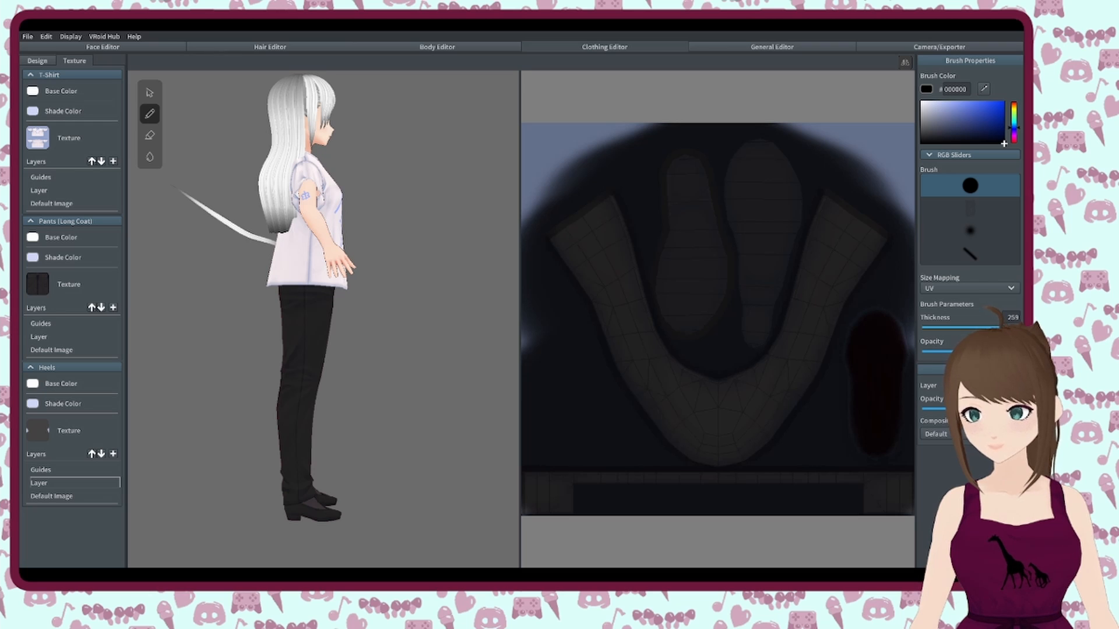
right_click_drag(327, 448, 297, 440)
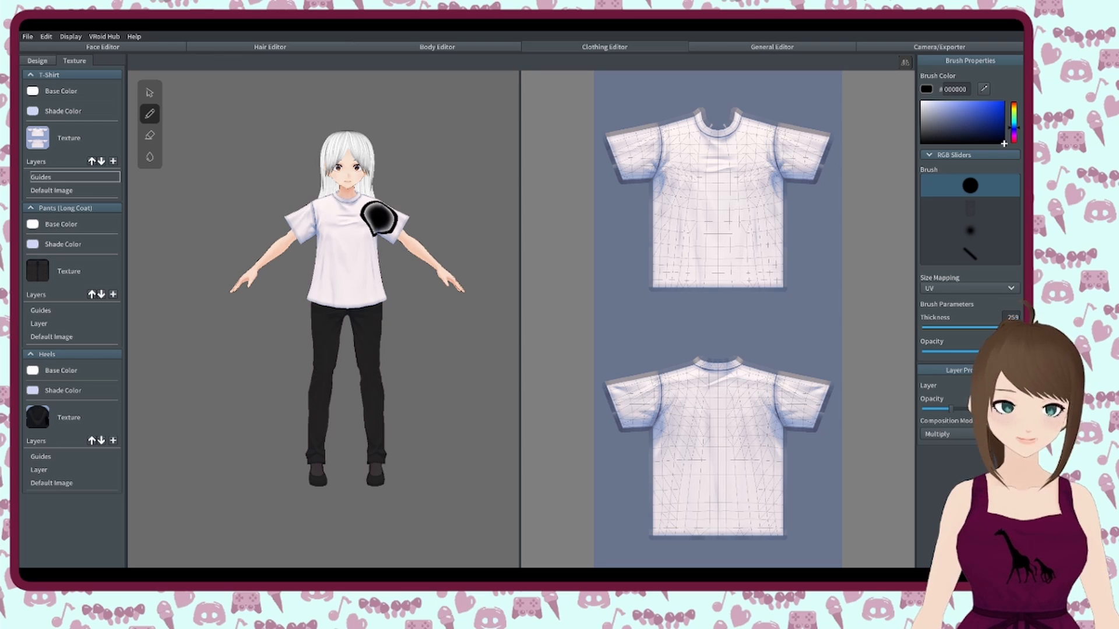
- Switch from the brush to the selection tool and view the dressed character from an angle and the front
left_click(151, 93)
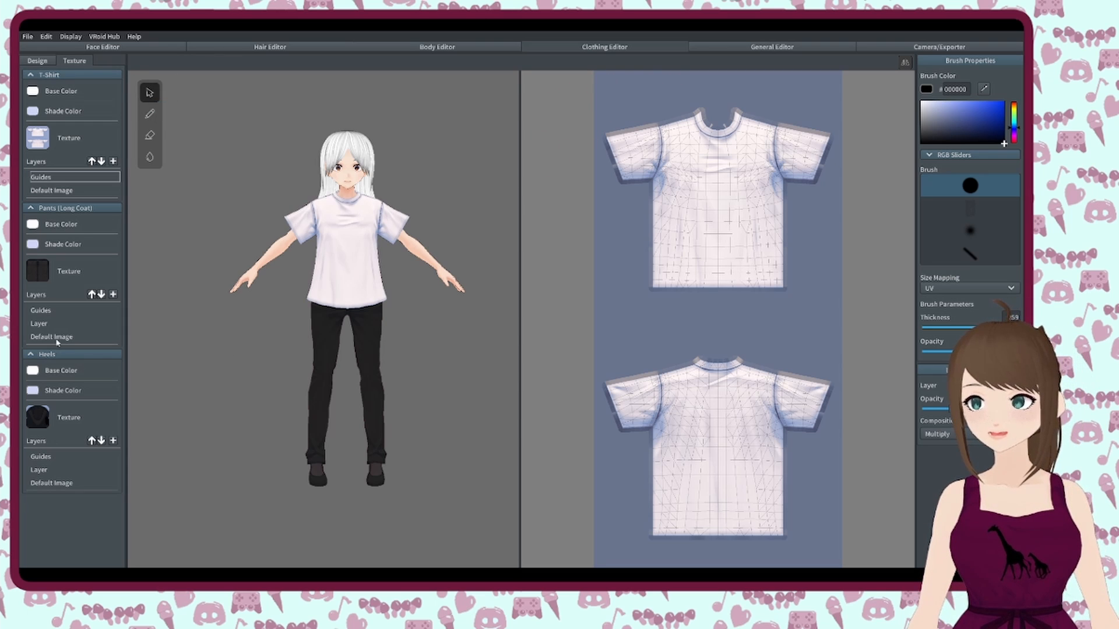
left_click_drag(334, 352, 355, 290)
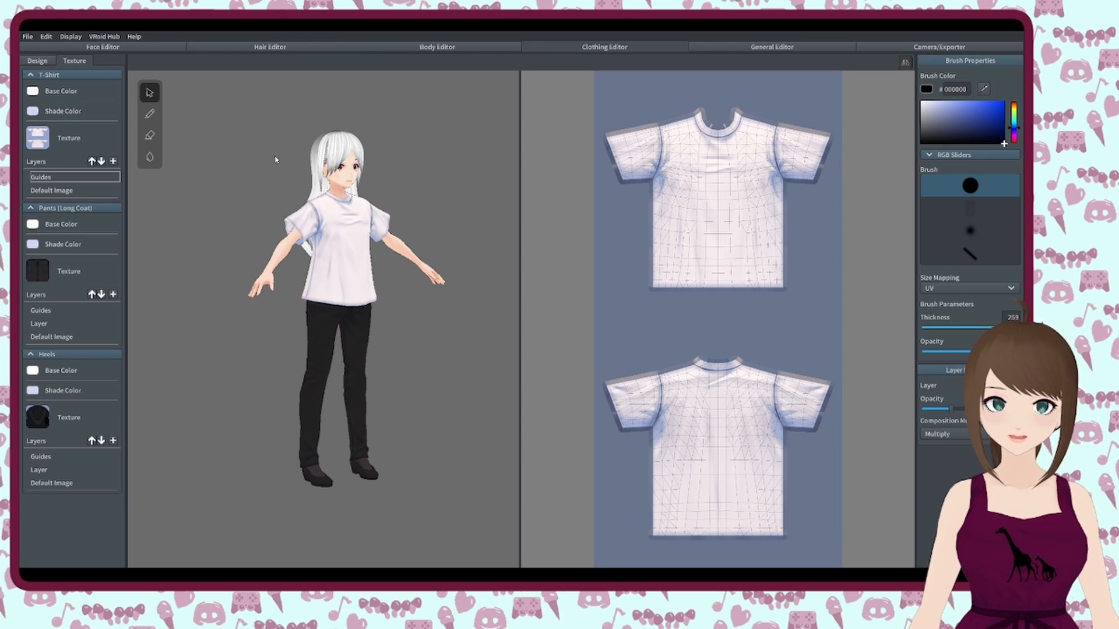
right_click_drag(384, 202, 350, 204)
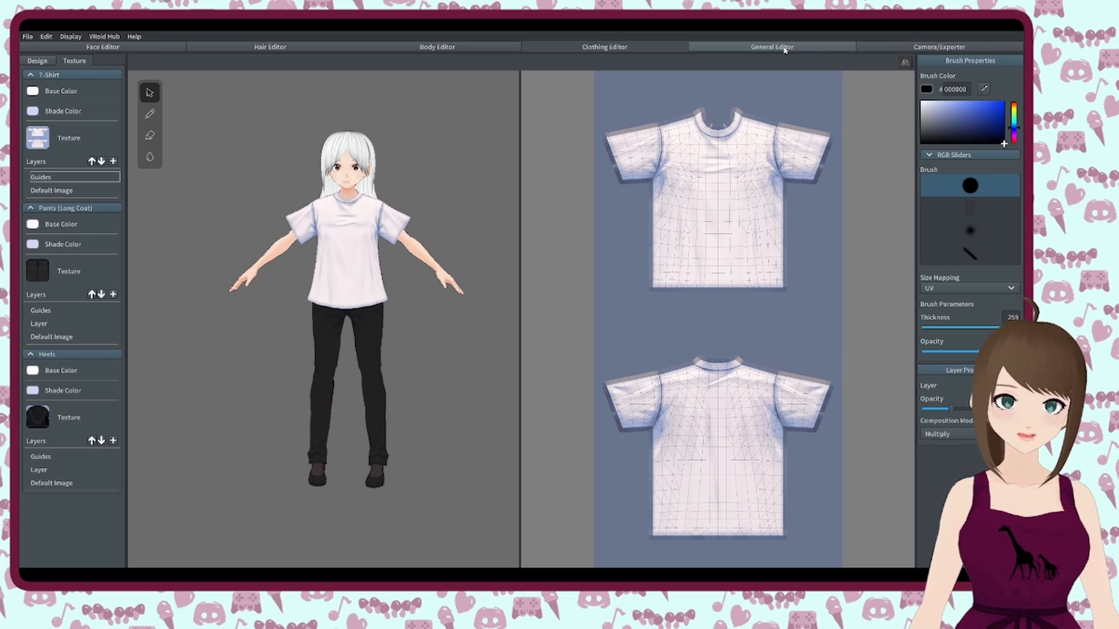
- Examine the hair, face and body outline width settings in the General Editor
left_click(785, 50)
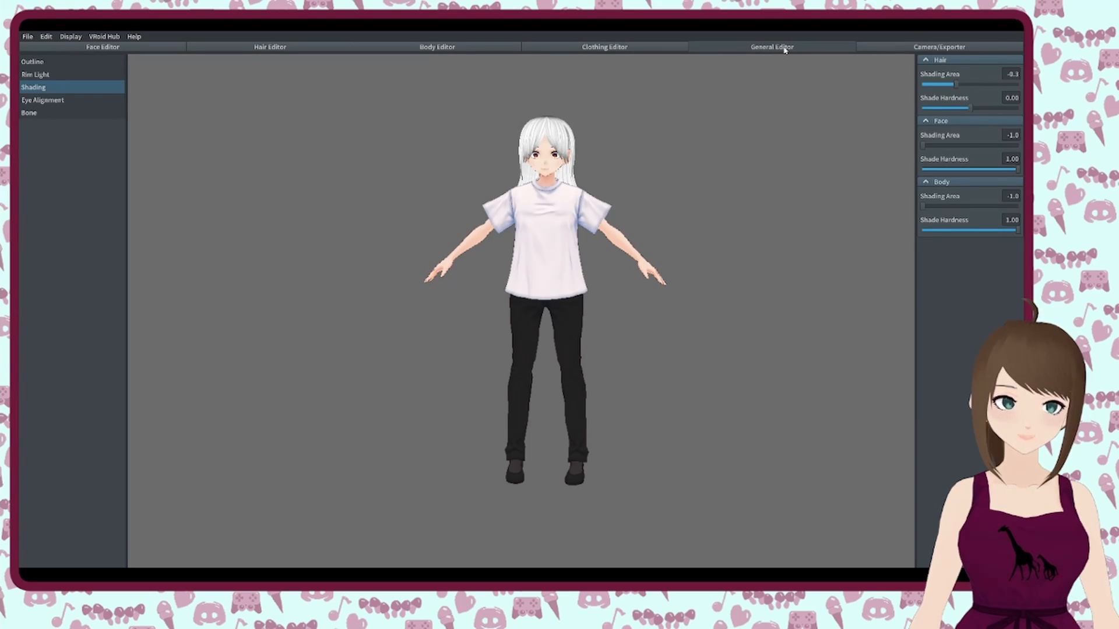
left_click(71, 62)
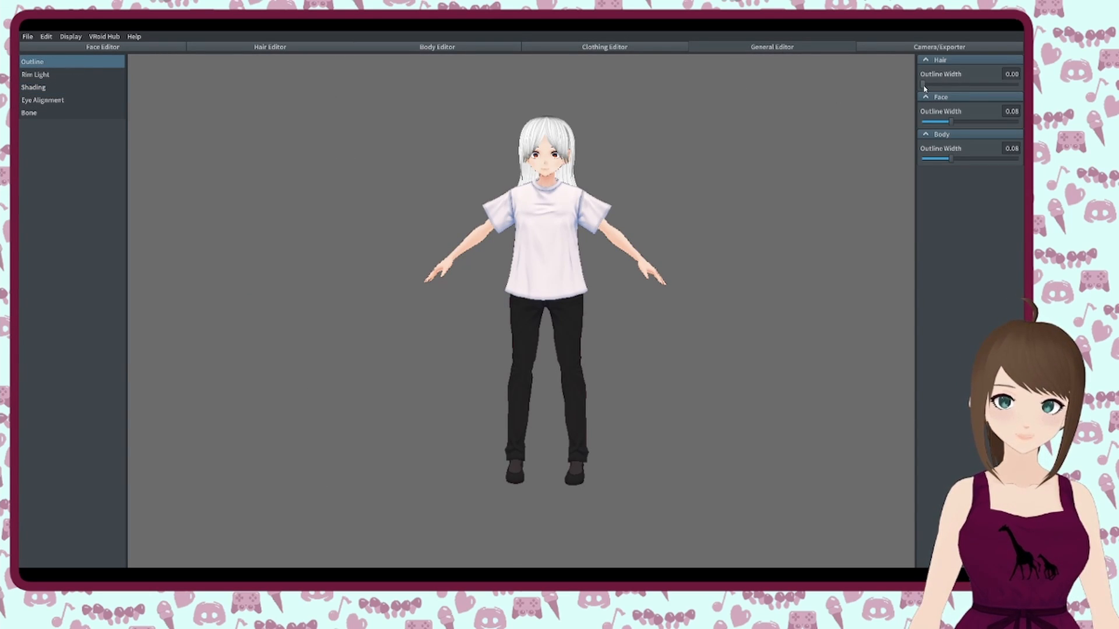
right_click_drag(424, 271, 428, 272)
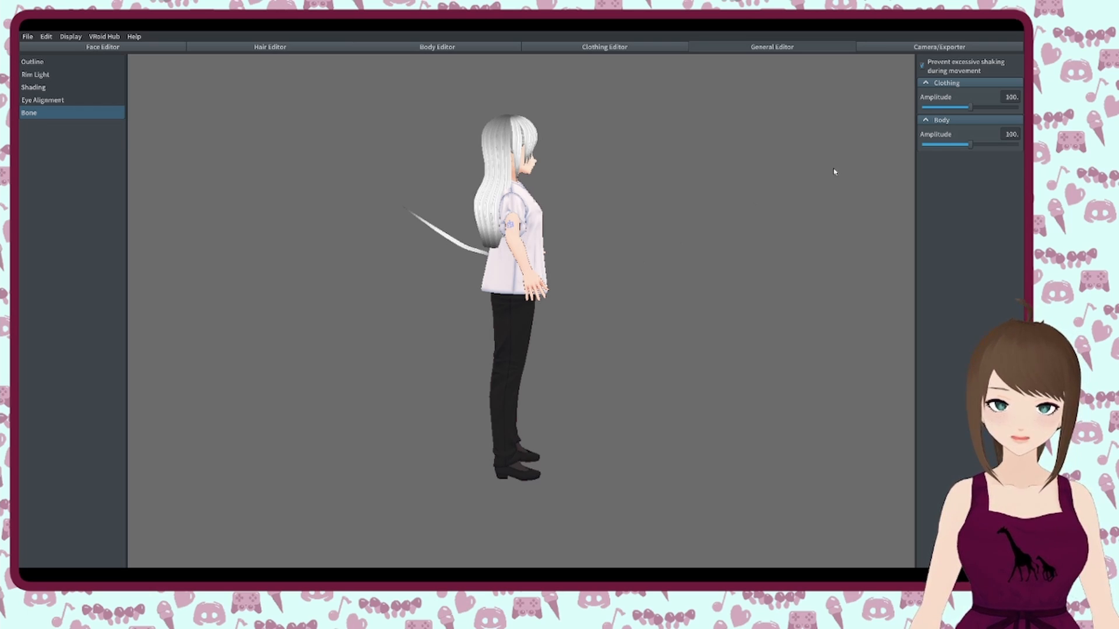
- In the bone settings, try a body amplitude of 200 and settle on 88.2
left_click_drag(971, 146, 972, 147)
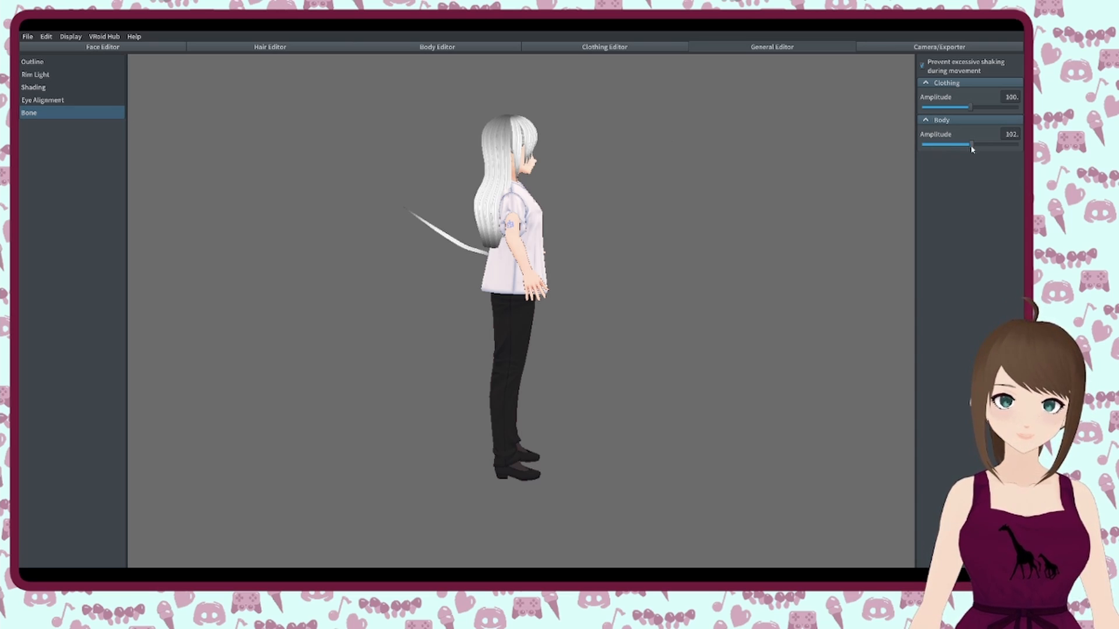
left_click_drag(971, 149, 1021, 146)
right_click_drag(668, 226, 647, 225)
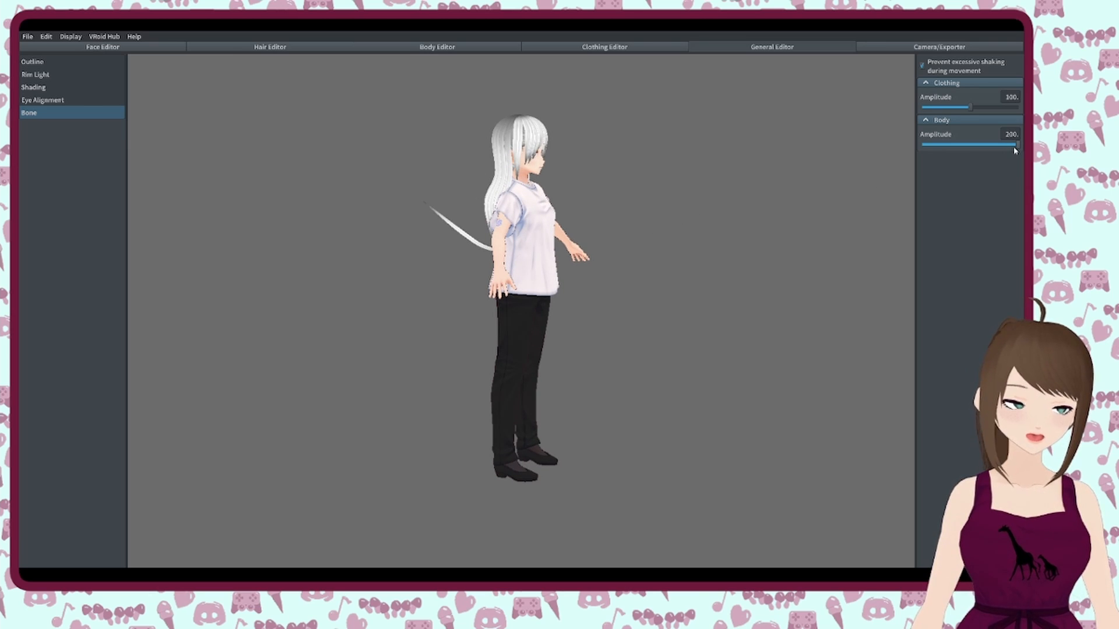
left_click_drag(1015, 146, 965, 145)
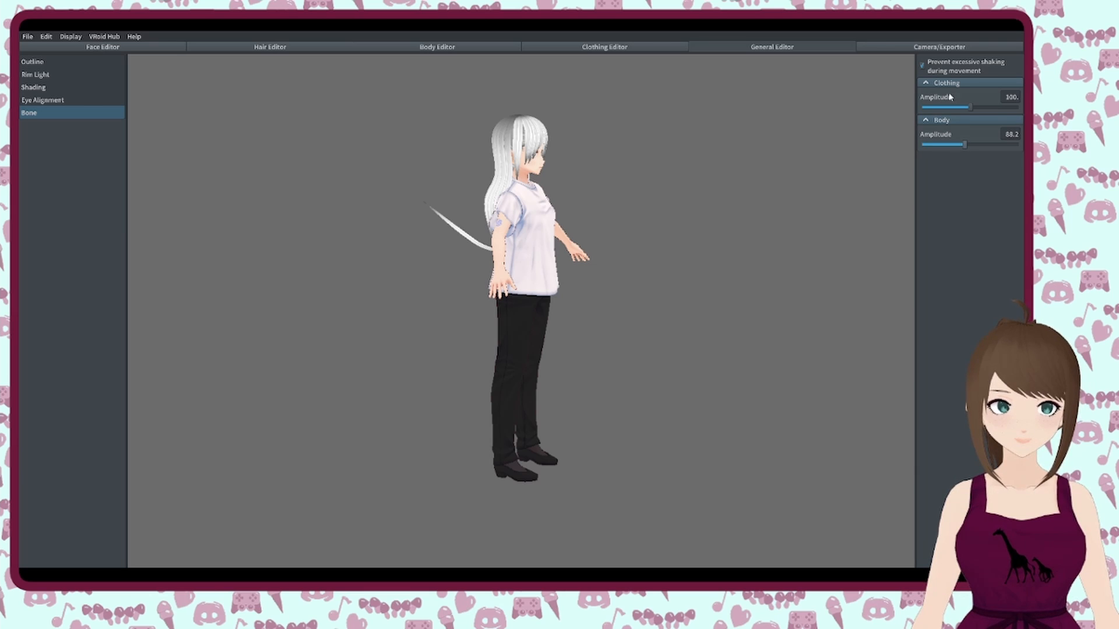
- Preview the Running animation from the side, back and front, and return the character to the Default pose
left_click(941, 49)
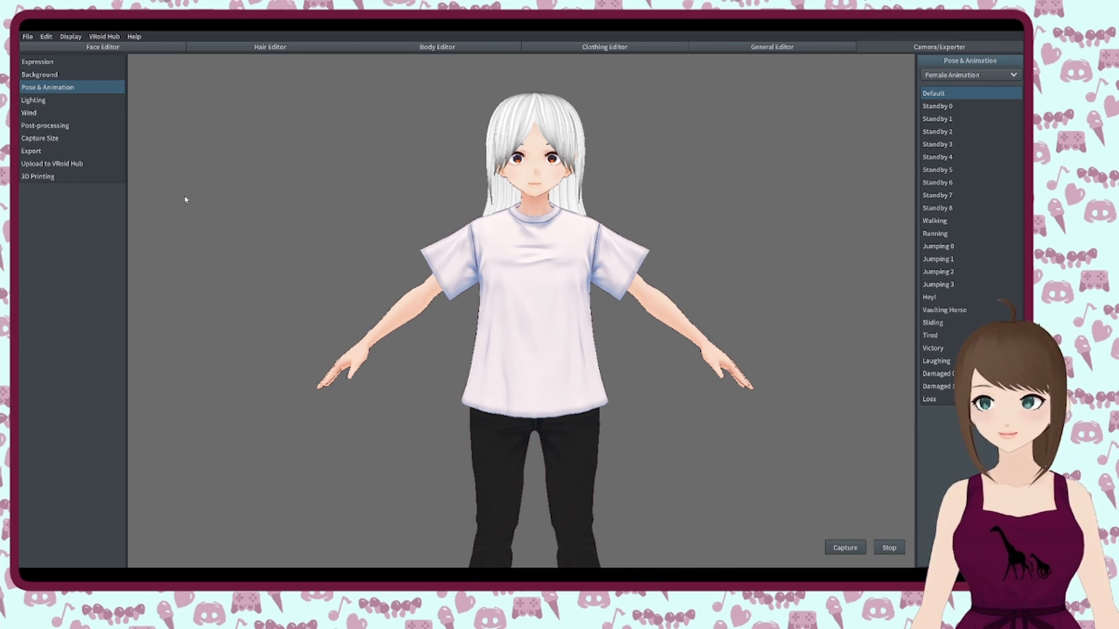
left_click(956, 234)
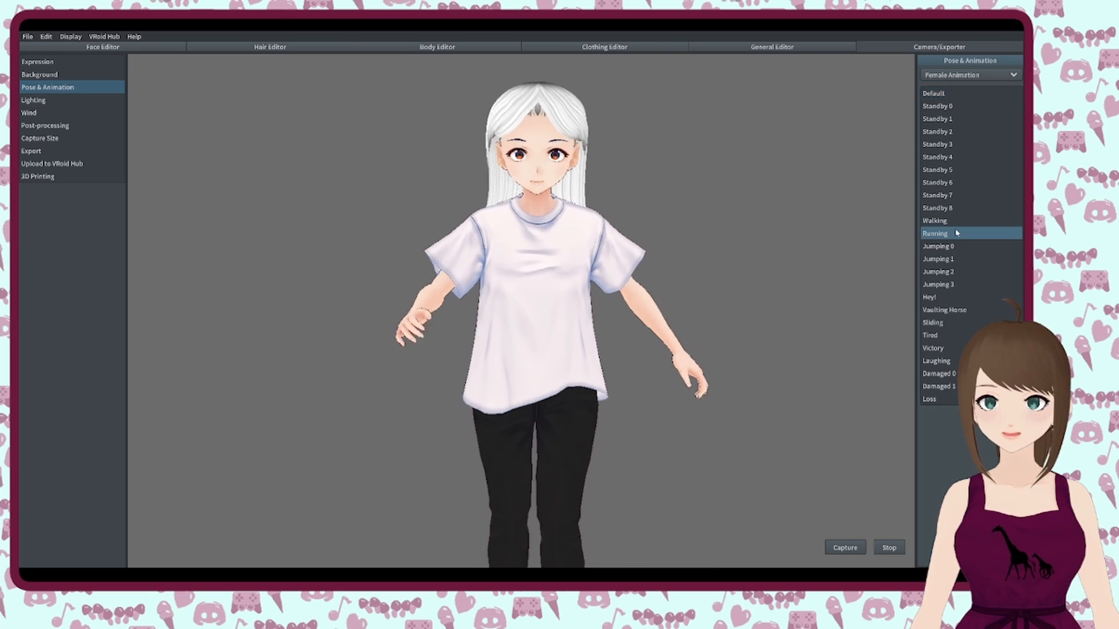
right_click_drag(408, 399, 493, 373)
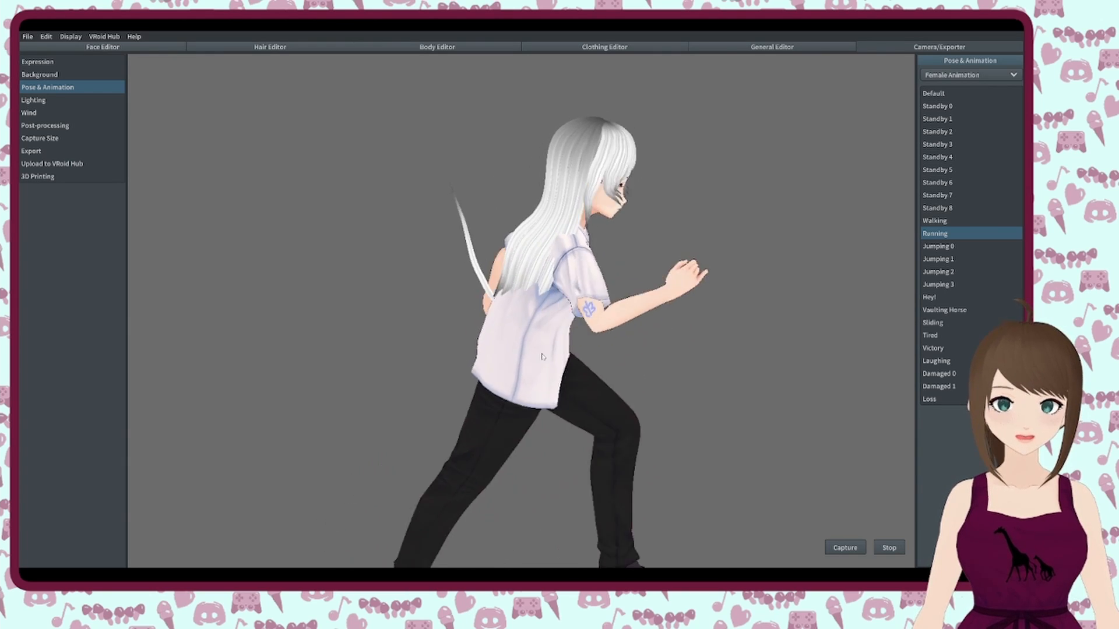
right_click_drag(541, 357, 539, 330)
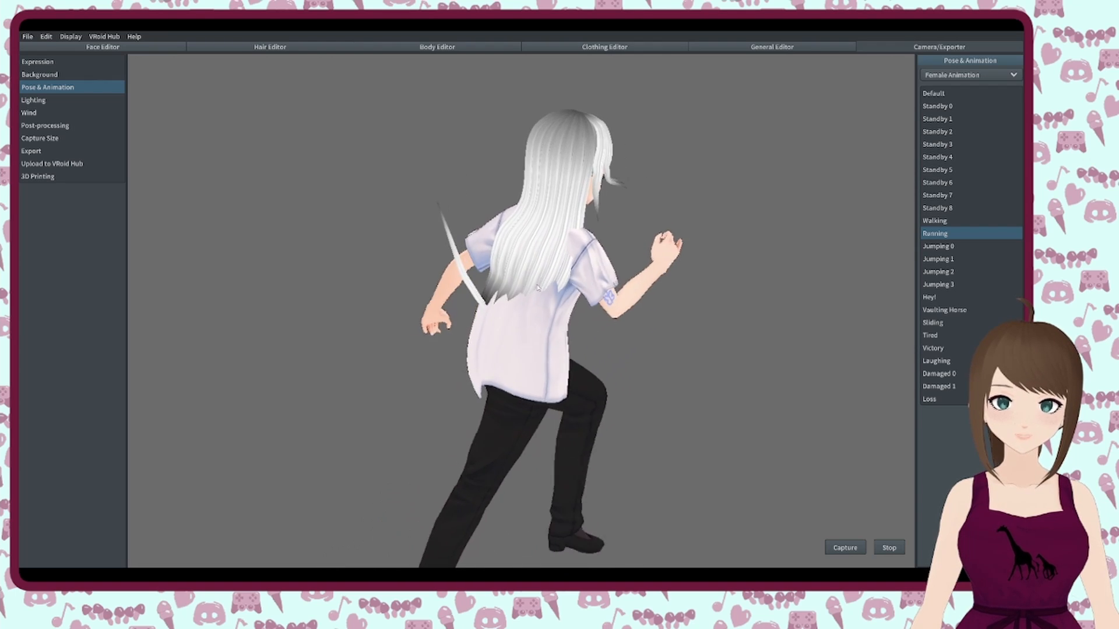
right_click_drag(537, 288, 624, 374)
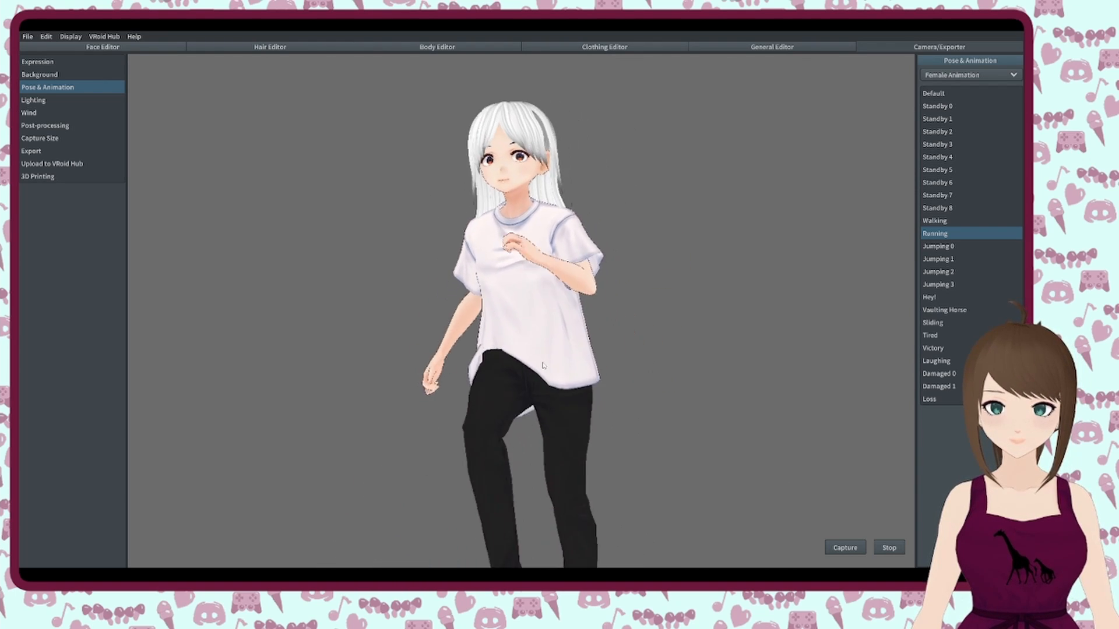
scroll(543, 366, "down", 3)
right_click_drag(550, 380, 538, 407)
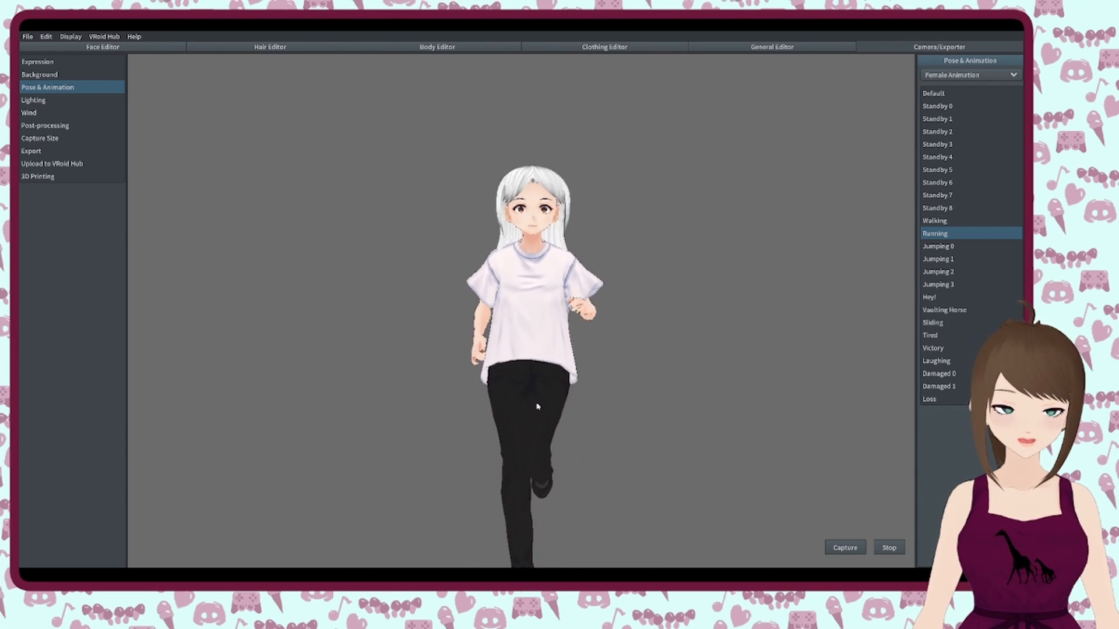
left_click(933, 93)
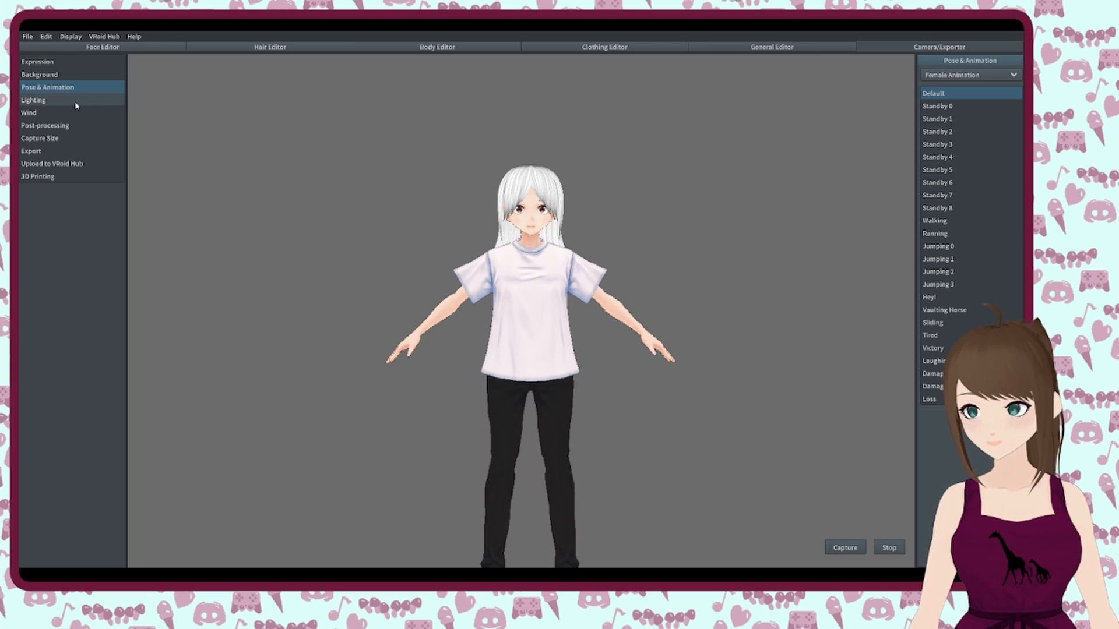
- Set the background colour to grey #737373 and look through the wind and capture size settings
left_click(70, 75)
left_click_drag(976, 118, 85, 115)
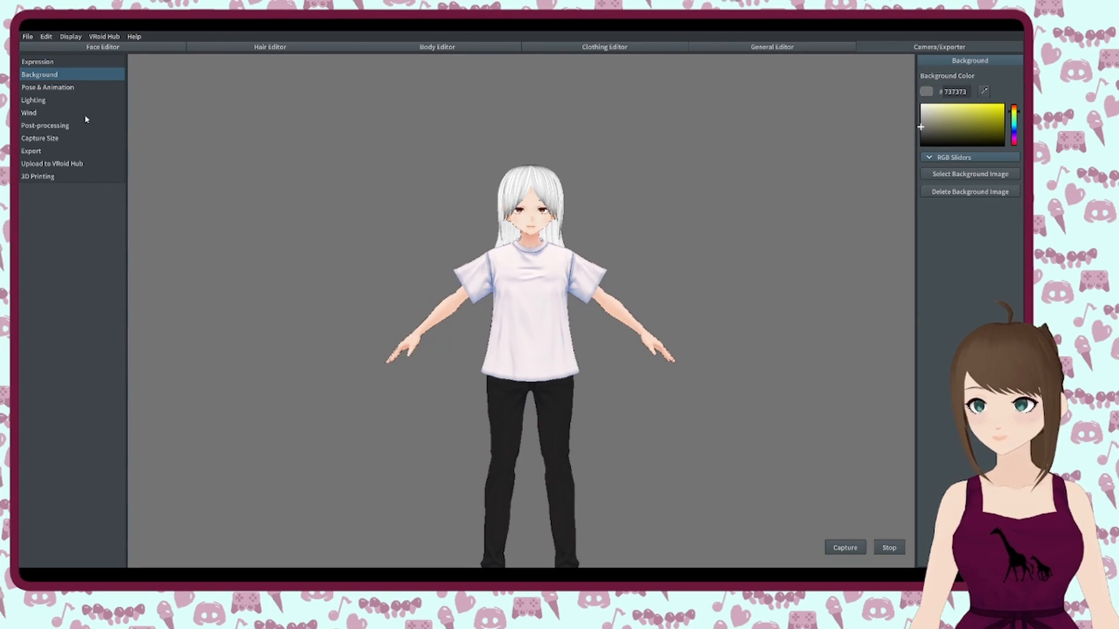
left_click(40, 112)
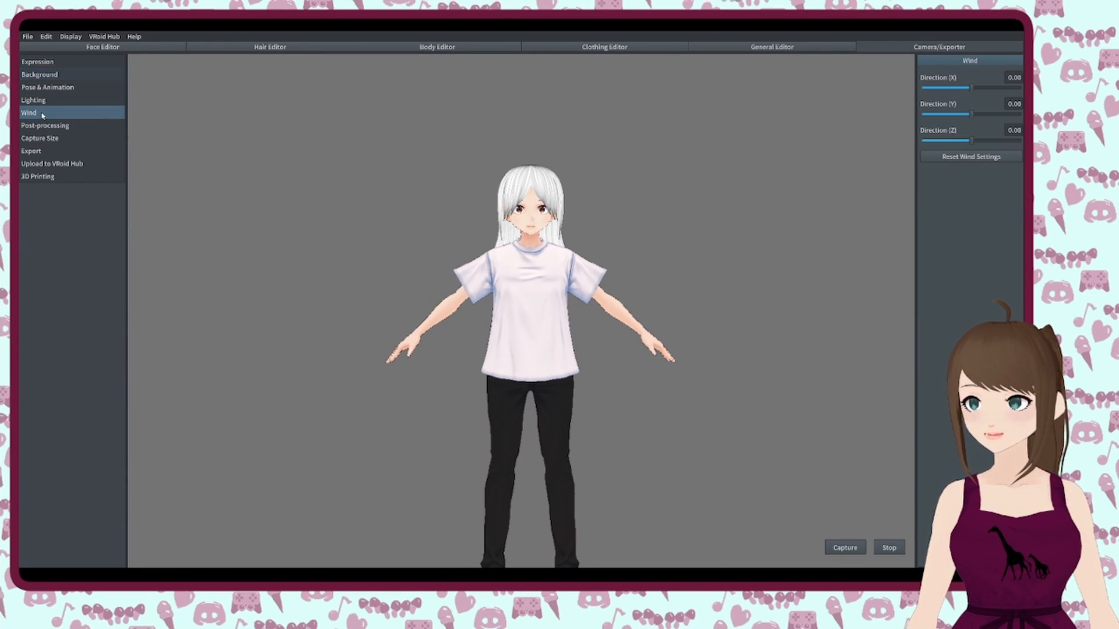
left_click(59, 62)
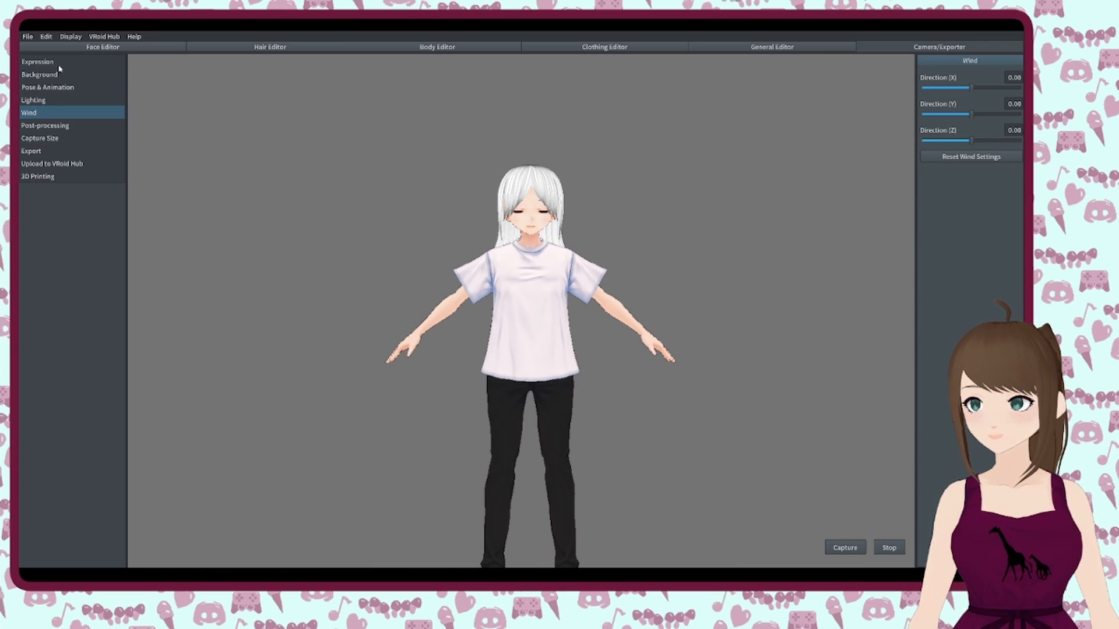
left_click(60, 139)
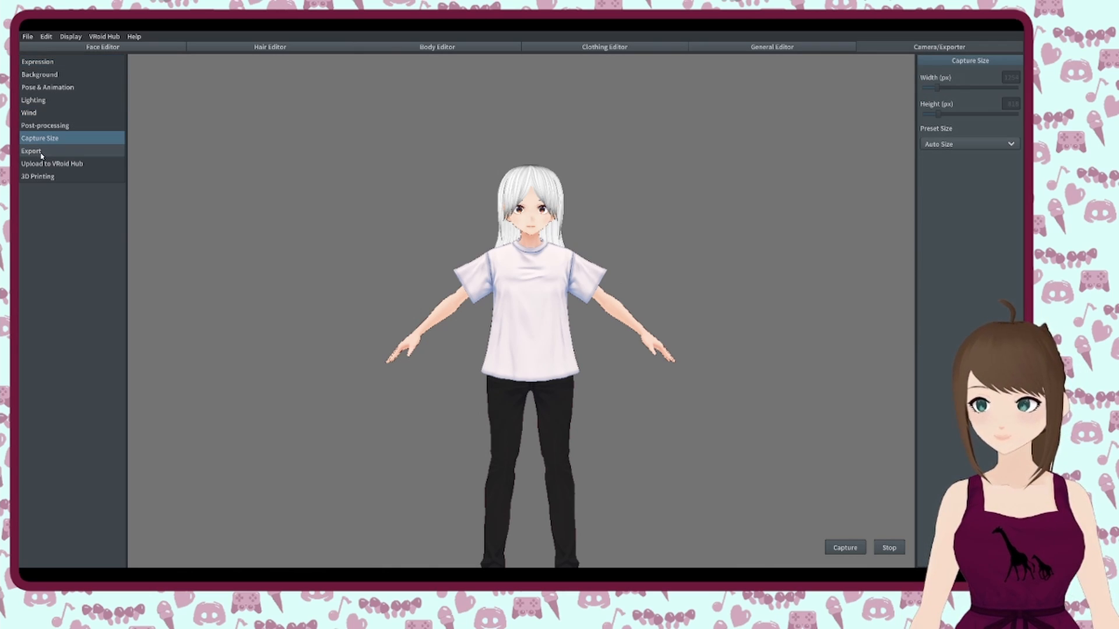
- Open the export settings and frame the whole character in the view
left_click(41, 153)
middle_click_drag(580, 339, 514, 310)
mouse_move(514, 295)
right_mouse_down()
mouse_move(602, 299)
mouse_move(503, 295)
right_mouse_up()
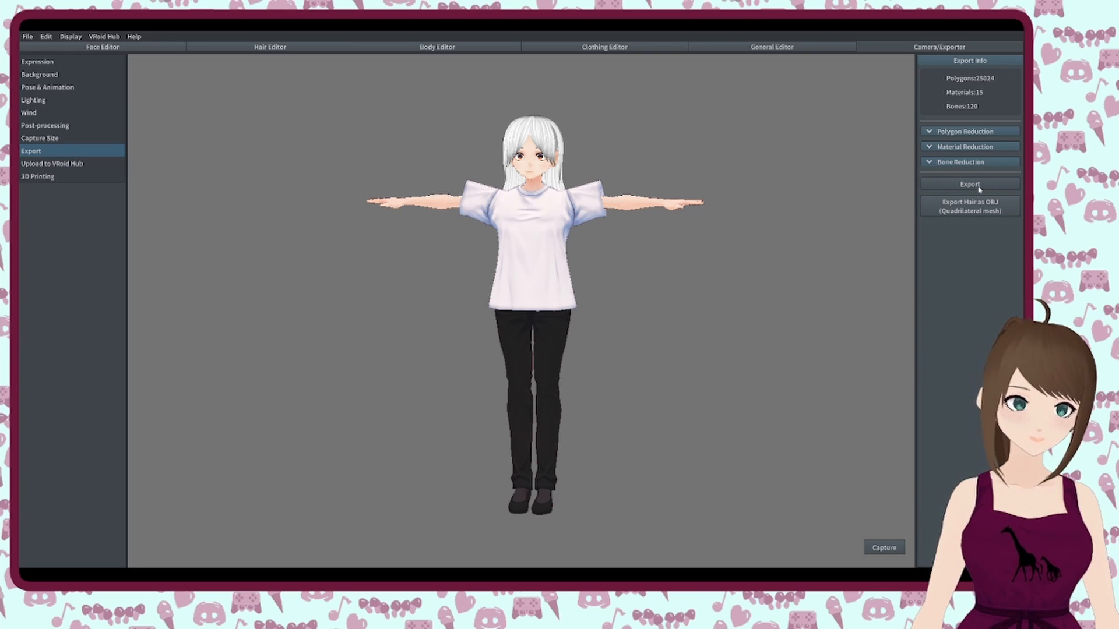
- Expand the material reduction options in the export settings and inspect the character from the side and front
right_click_drag(585, 272, 574, 277)
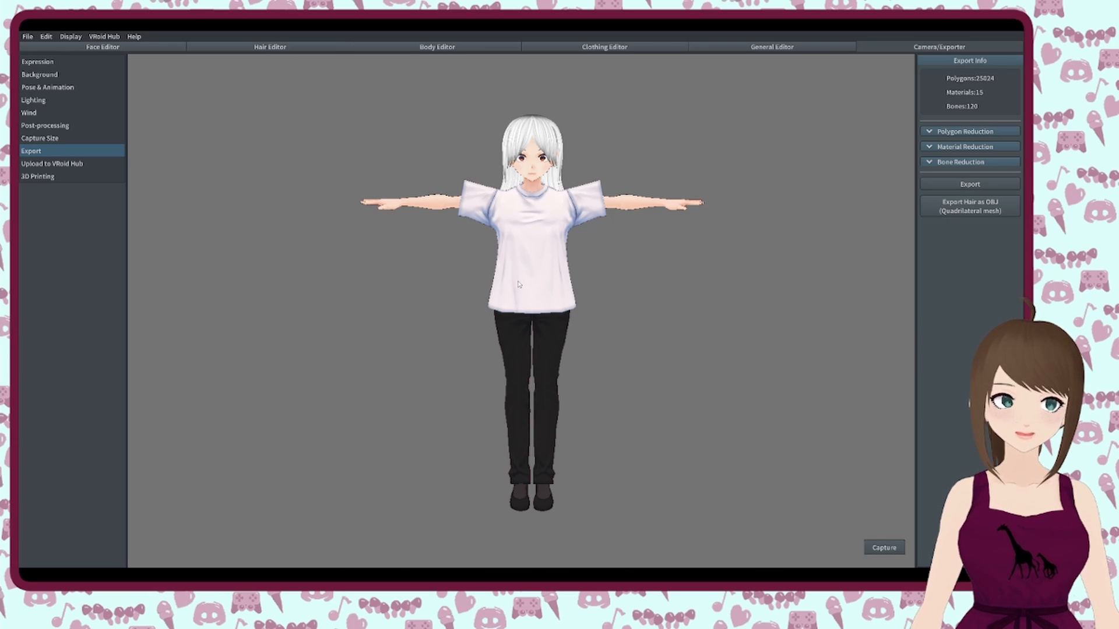
left_click(932, 149)
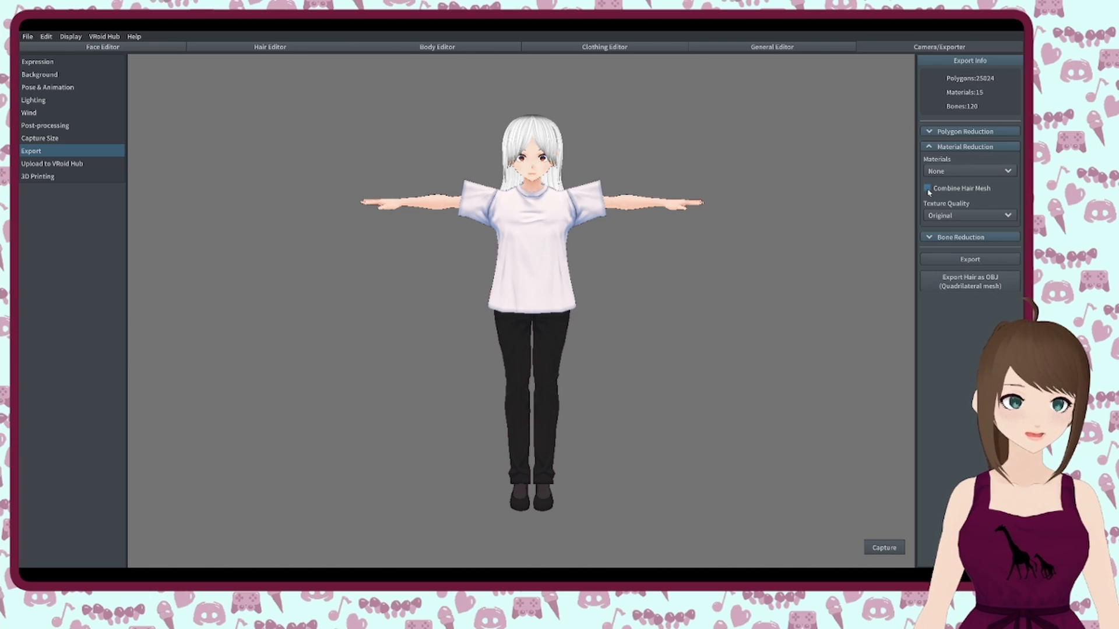
right_click_drag(568, 263, 587, 257)
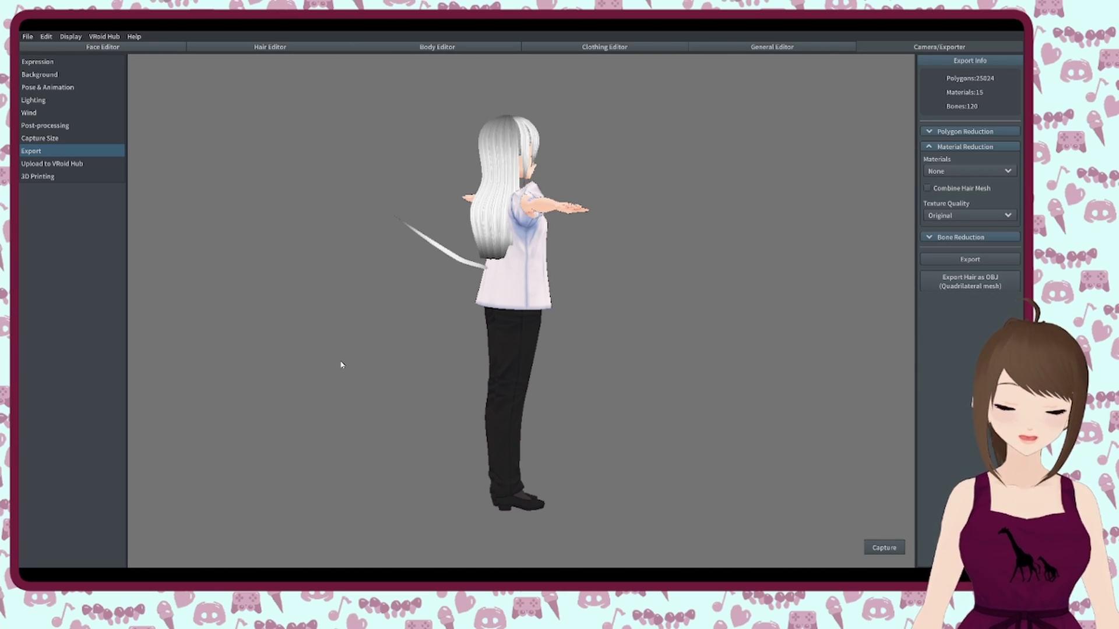
mouse_move(396, 348)
right_mouse_down()
mouse_move(469, 344)
mouse_move(379, 340)
mouse_move(400, 342)
right_mouse_up()
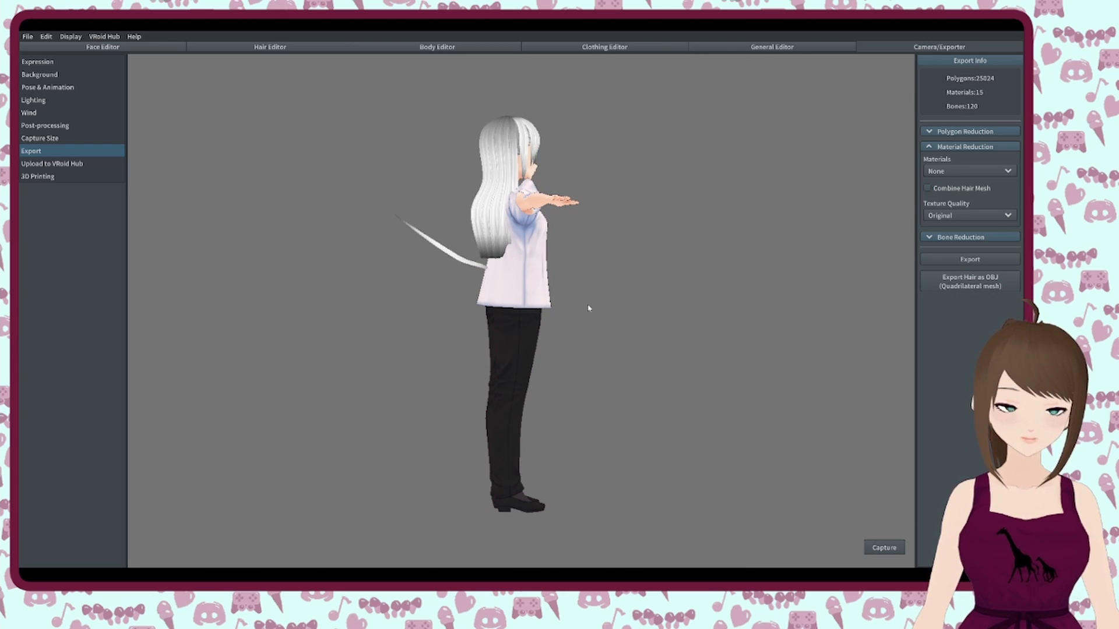
right_click_drag(323, 218, 504, 297)
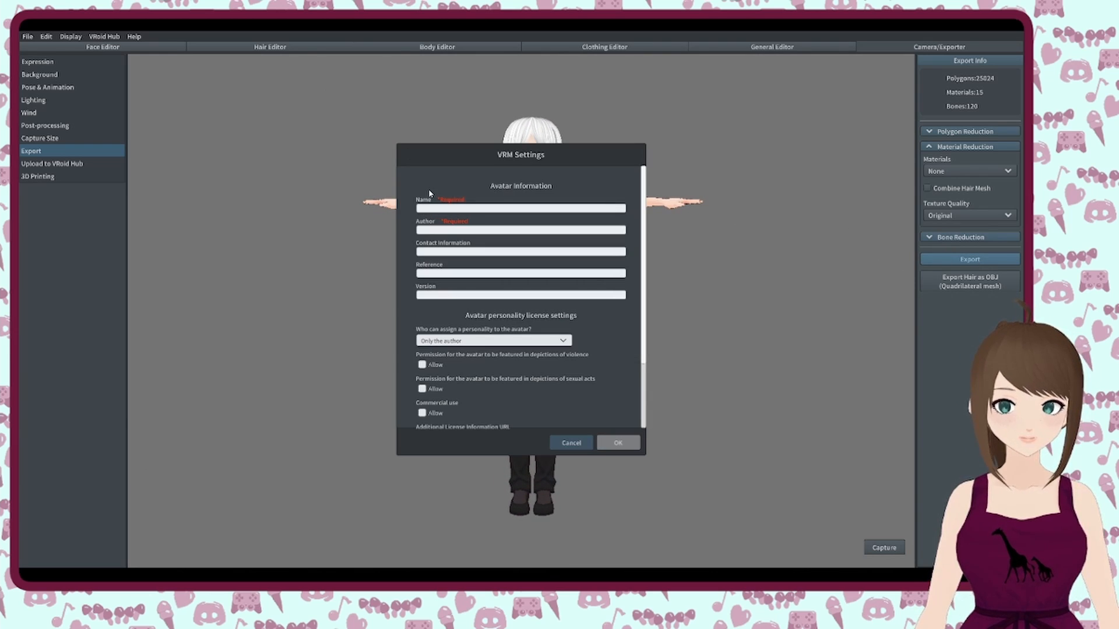
- Open the VRM export settings and look through the avatar information, personality license and redistribution fields
left_click(434, 231)
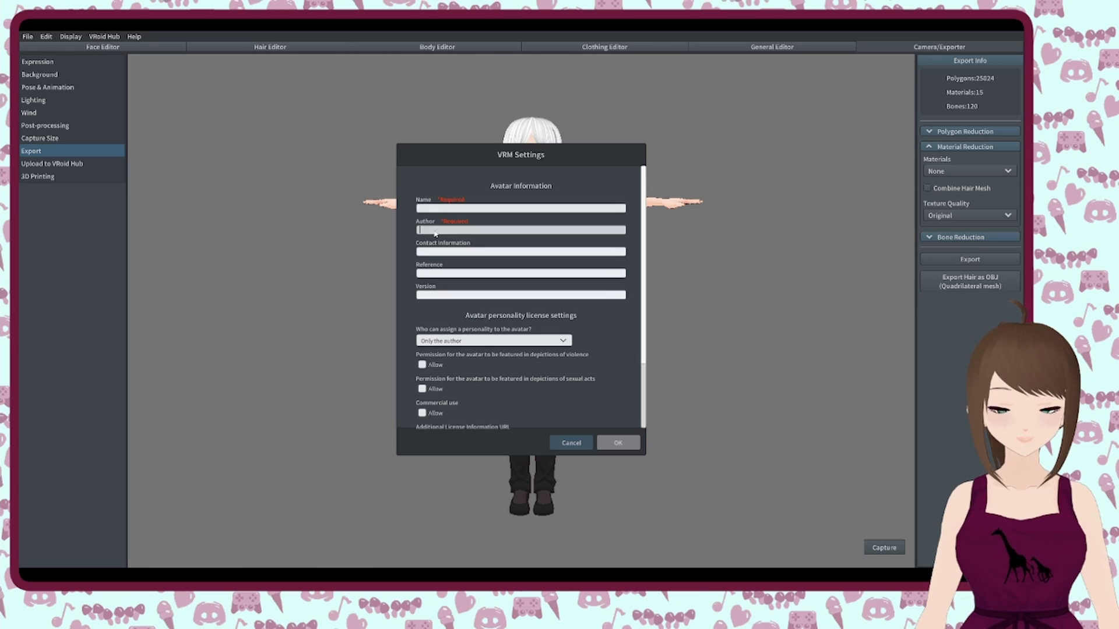
left_click(435, 209)
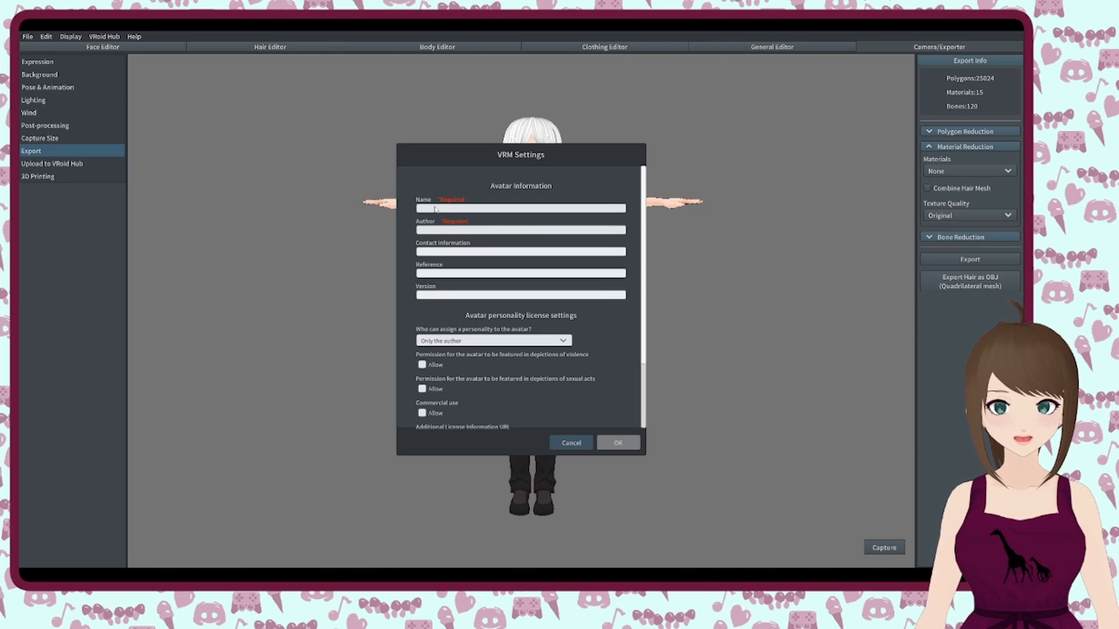
left_click(452, 253)
scroll(607, 327, "down", 1)
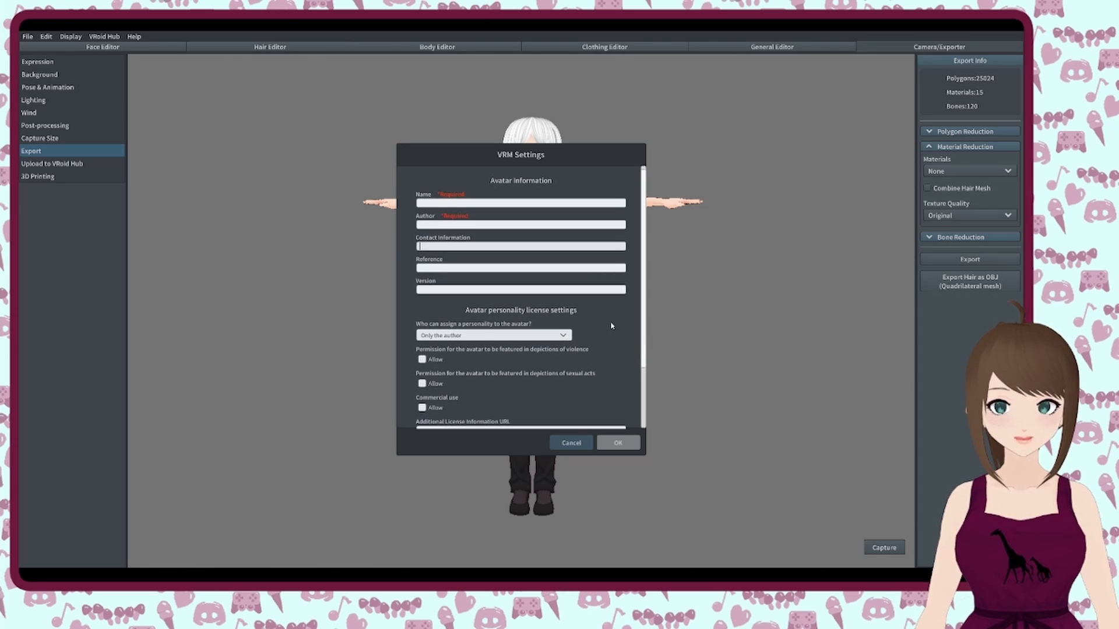
scroll(611, 326, "down", 5)
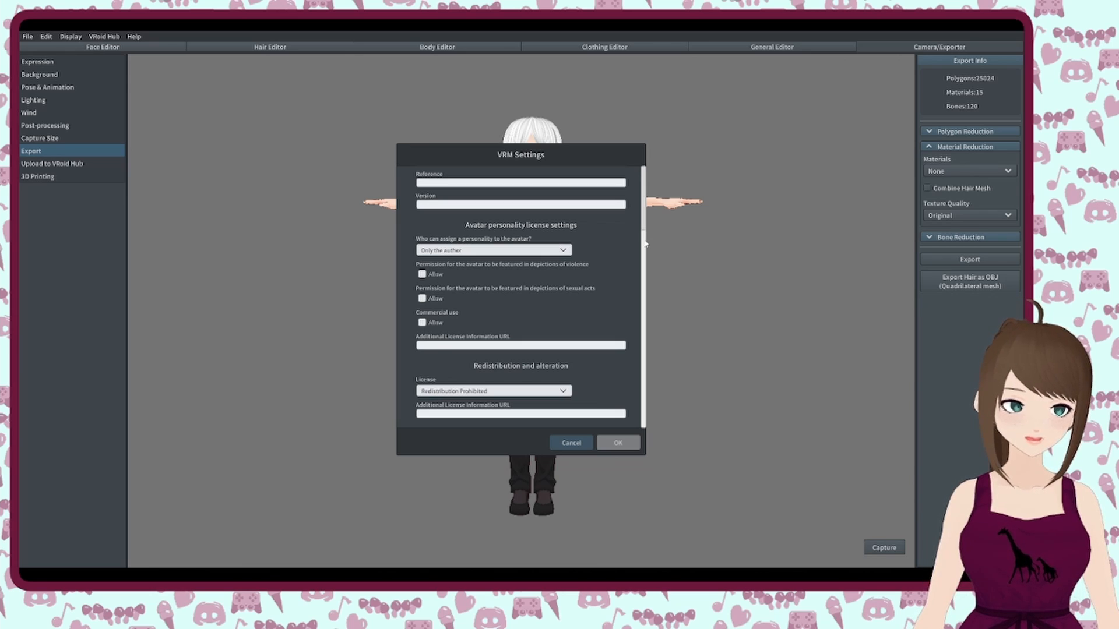
left_click(622, 442)
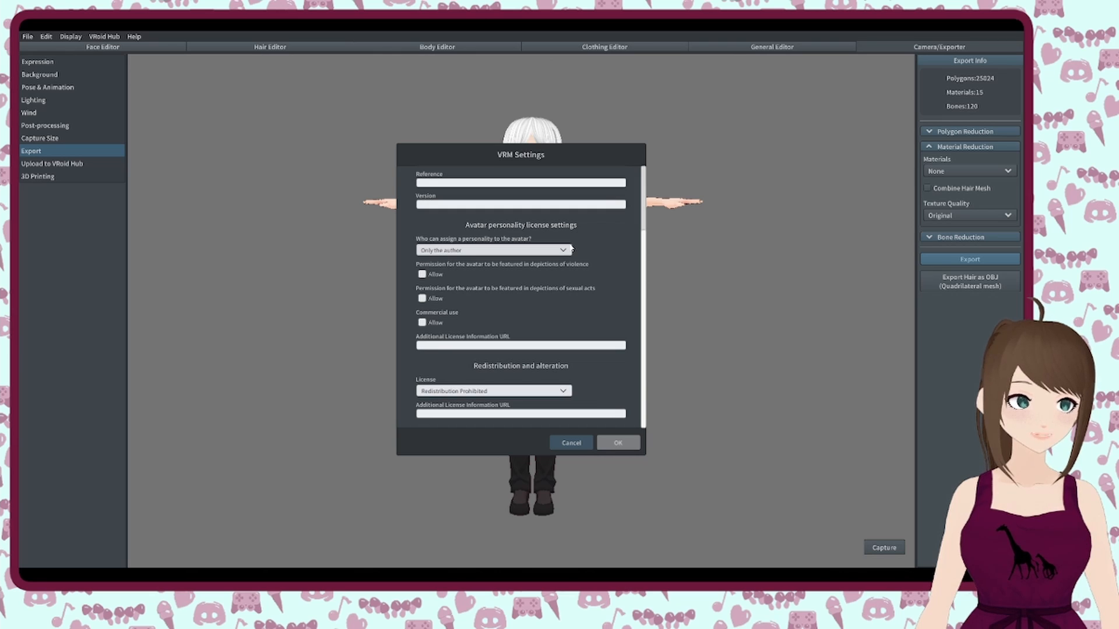
scroll(595, 286, "up", 1)
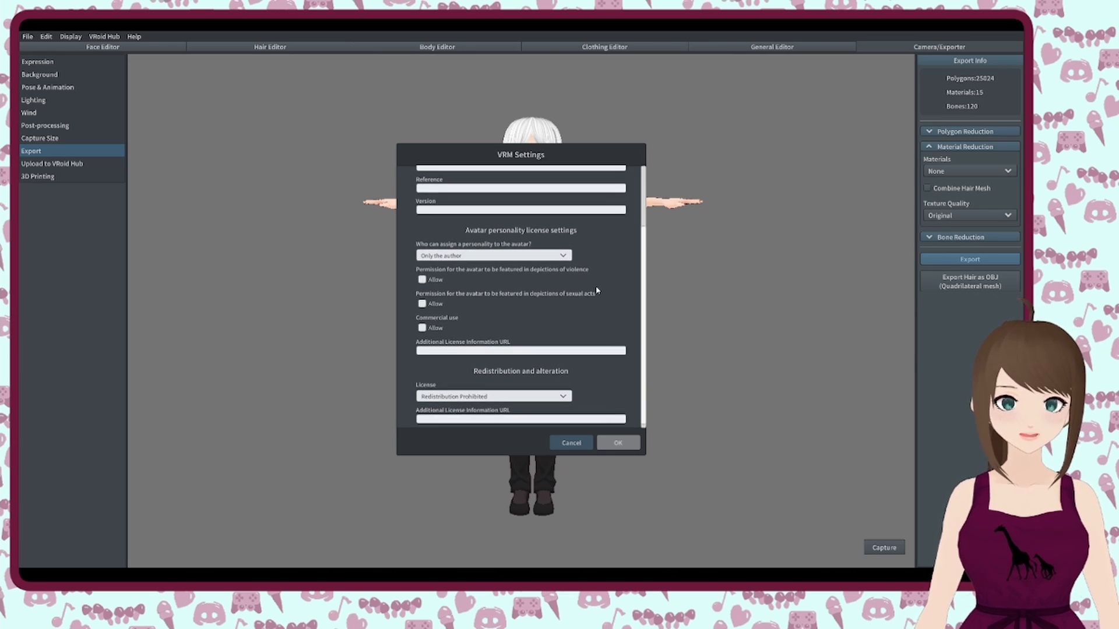
scroll(606, 245, "up", 3)
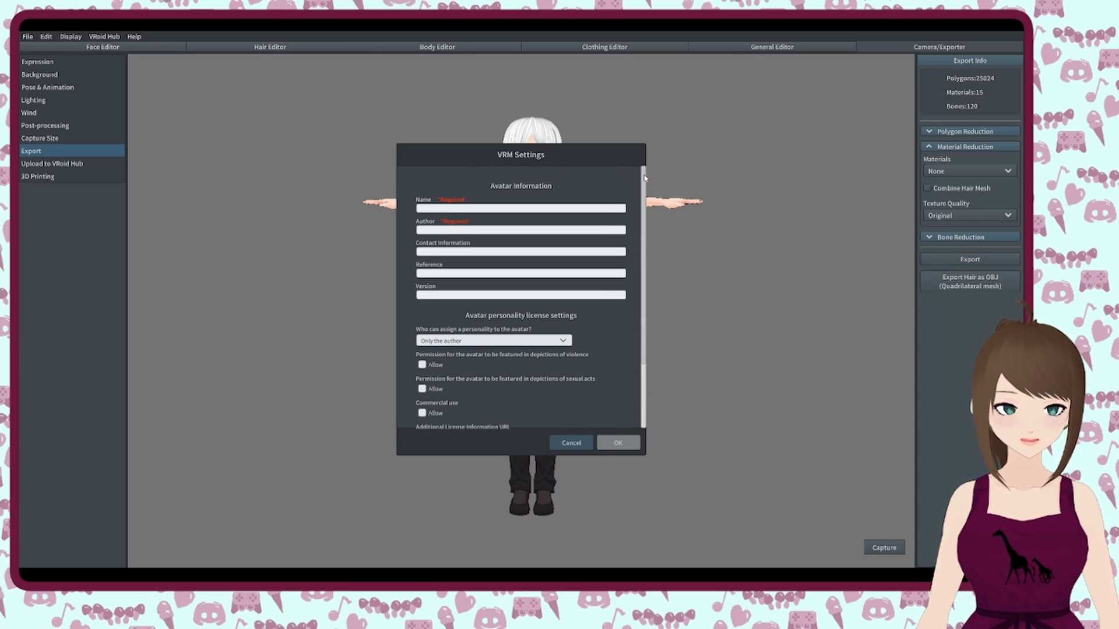
- Enter "vroid demo" as the avatar name, fill in the author's name, and confirm the VRM export
left_click(542, 210)
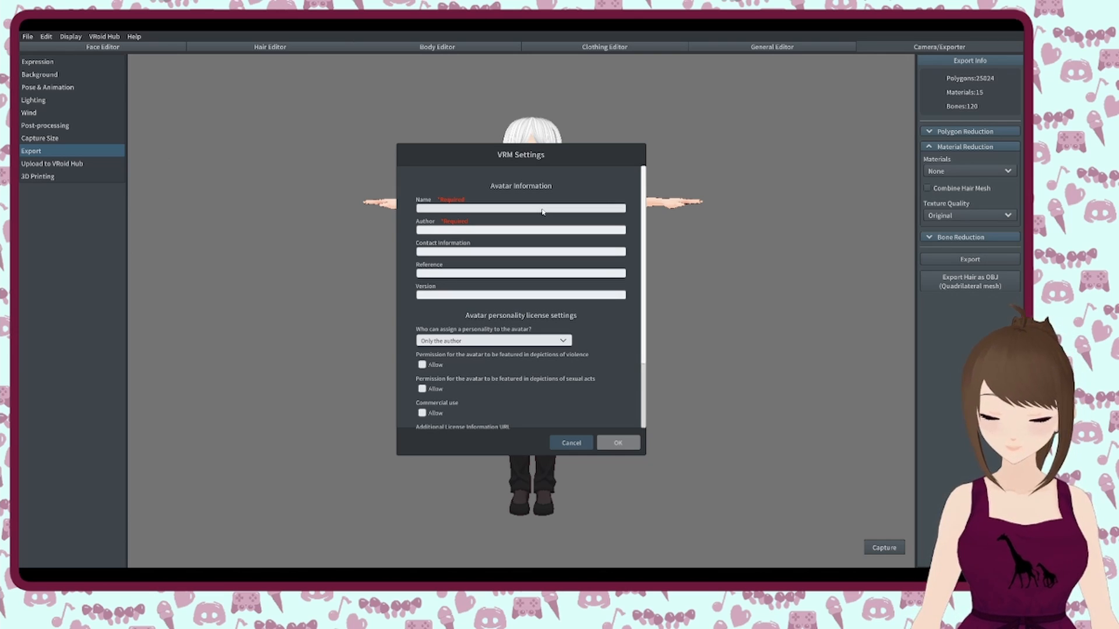
type("vroid")
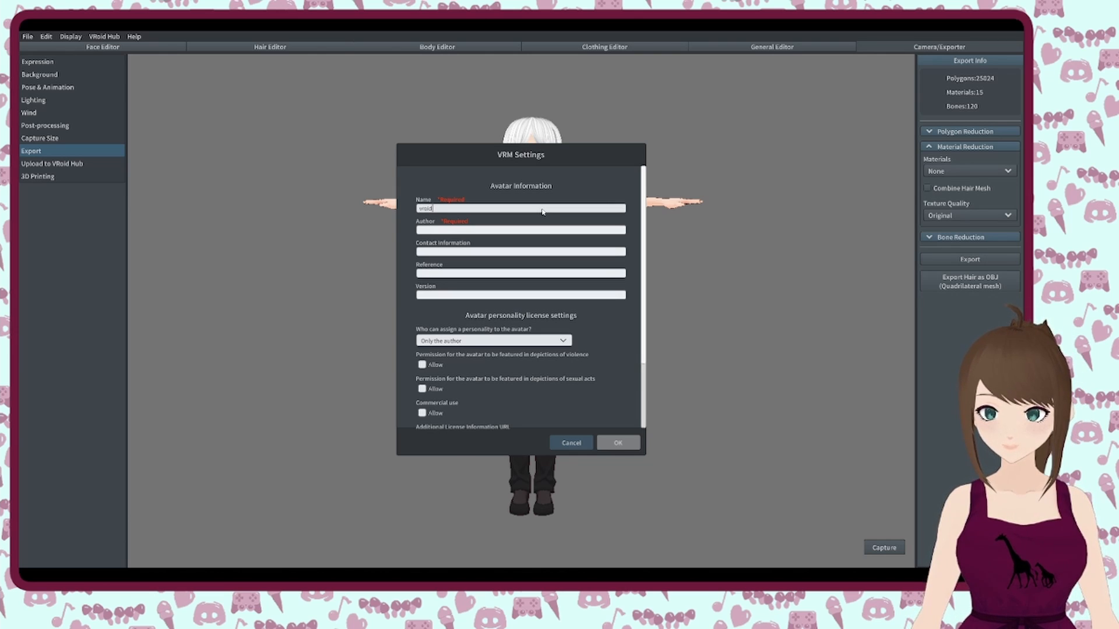
type(" demo")
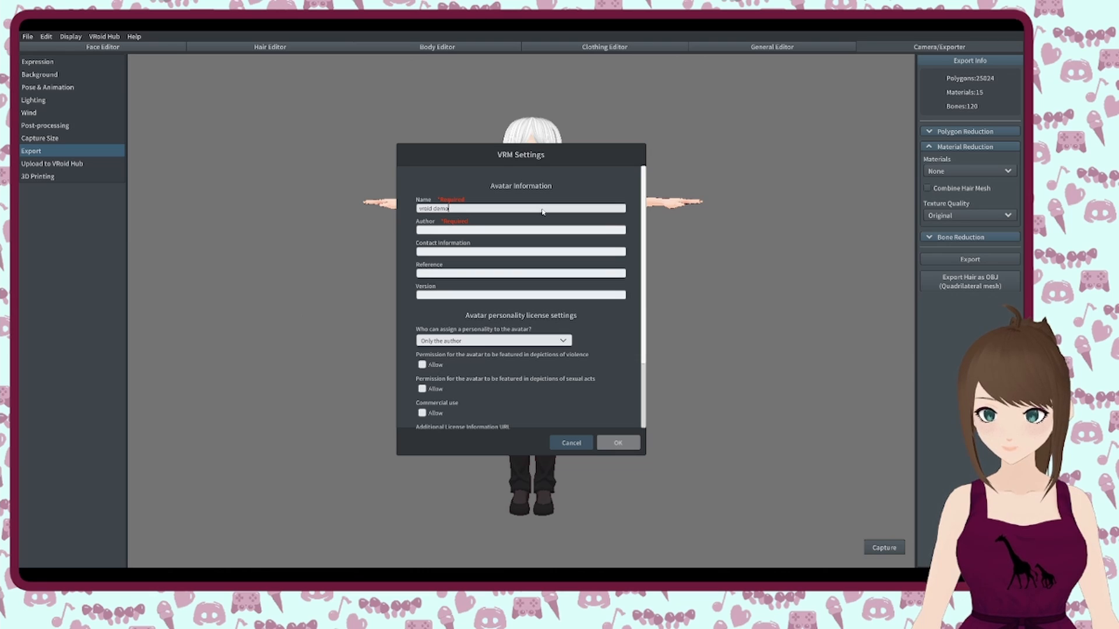
left_click(538, 230)
type("A")
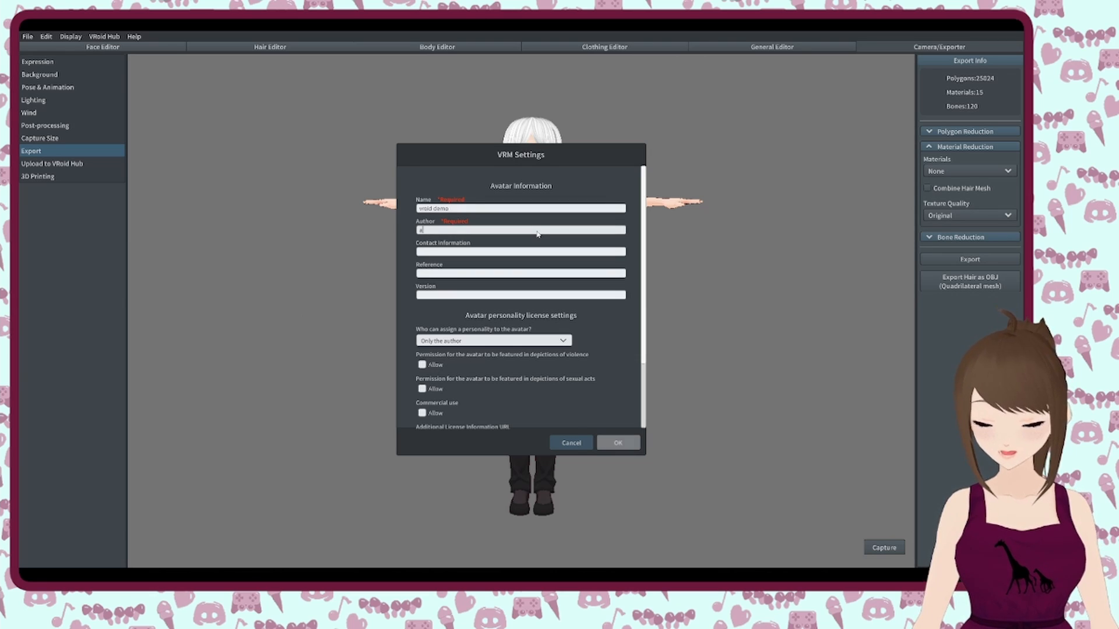
type("capelisa")
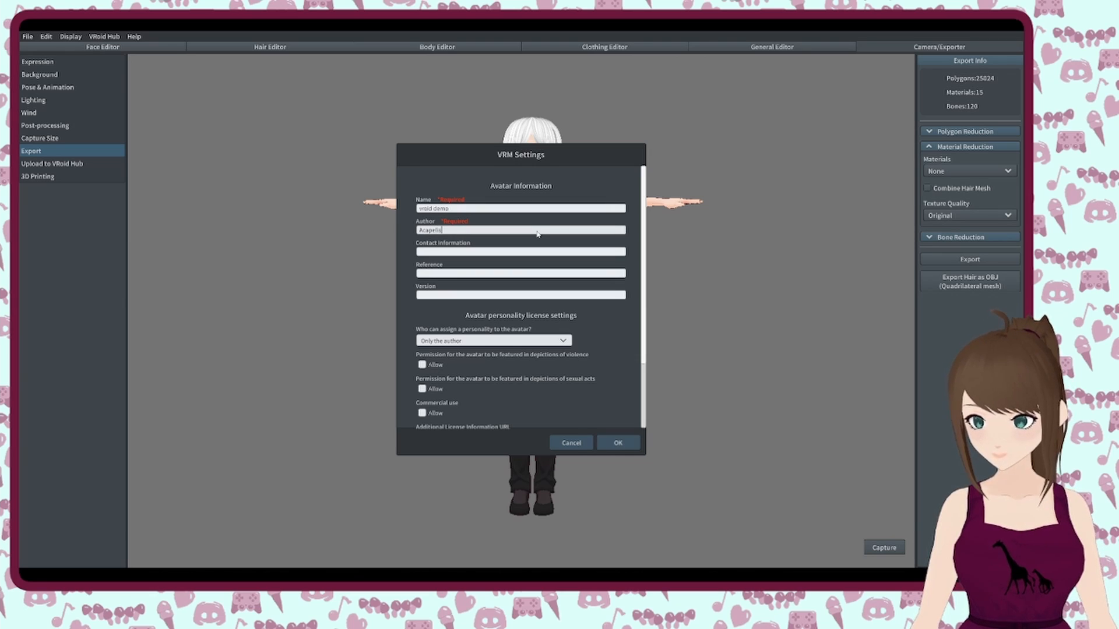
left_click(619, 443)
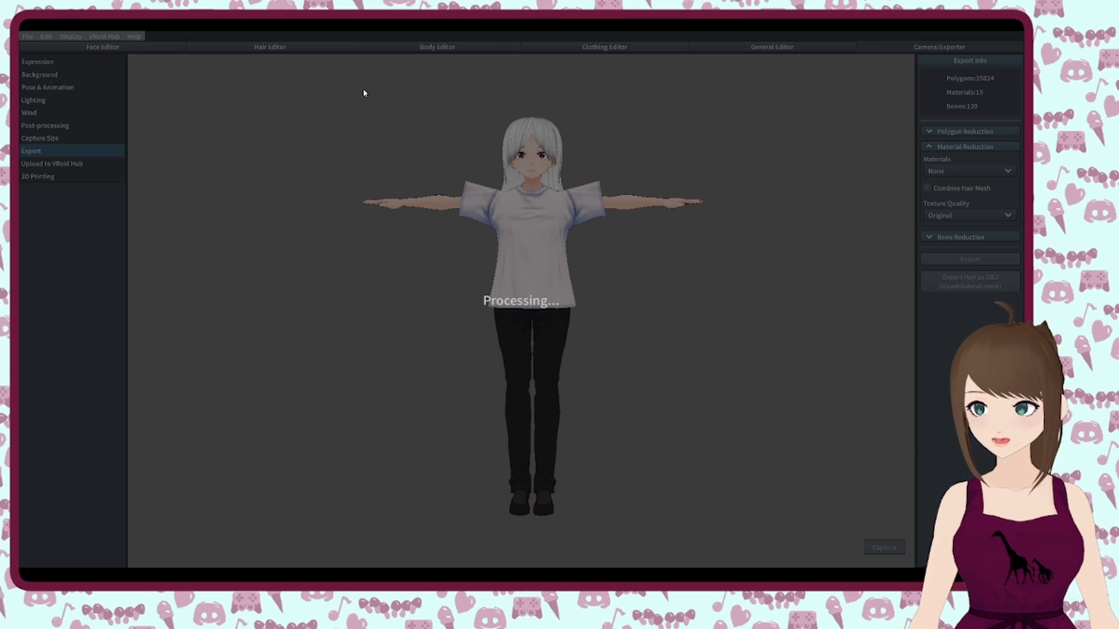